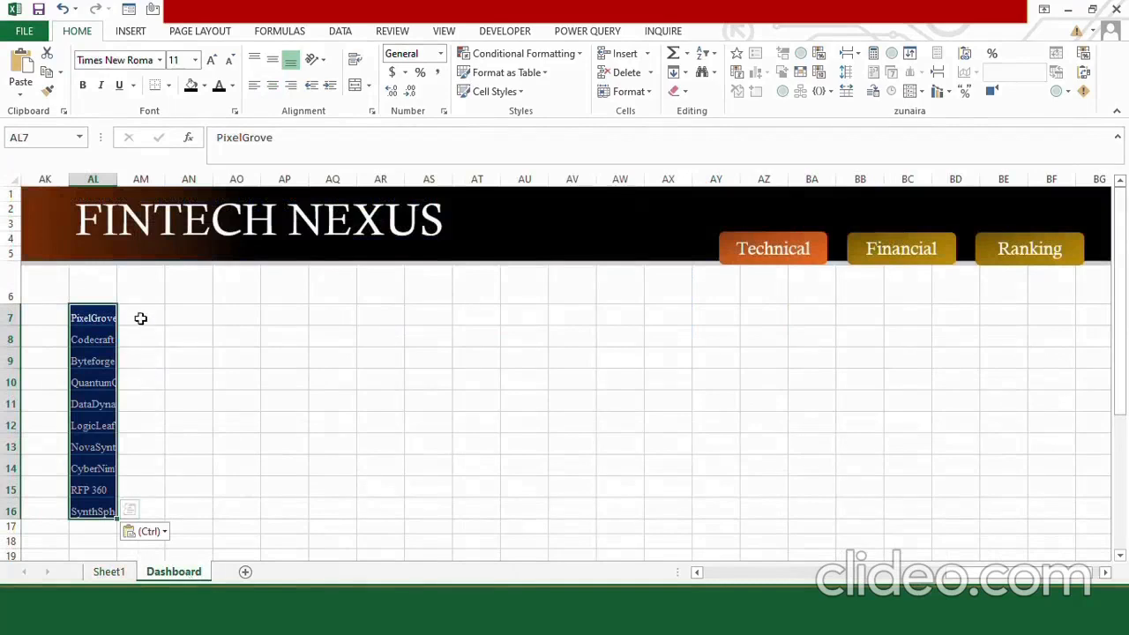
Link Dashboard cell AM7 to Sheet1!O2 and fill the formula down through AM16 beside the company names.
{"action": "left_click", "coordinate": [141, 315]}
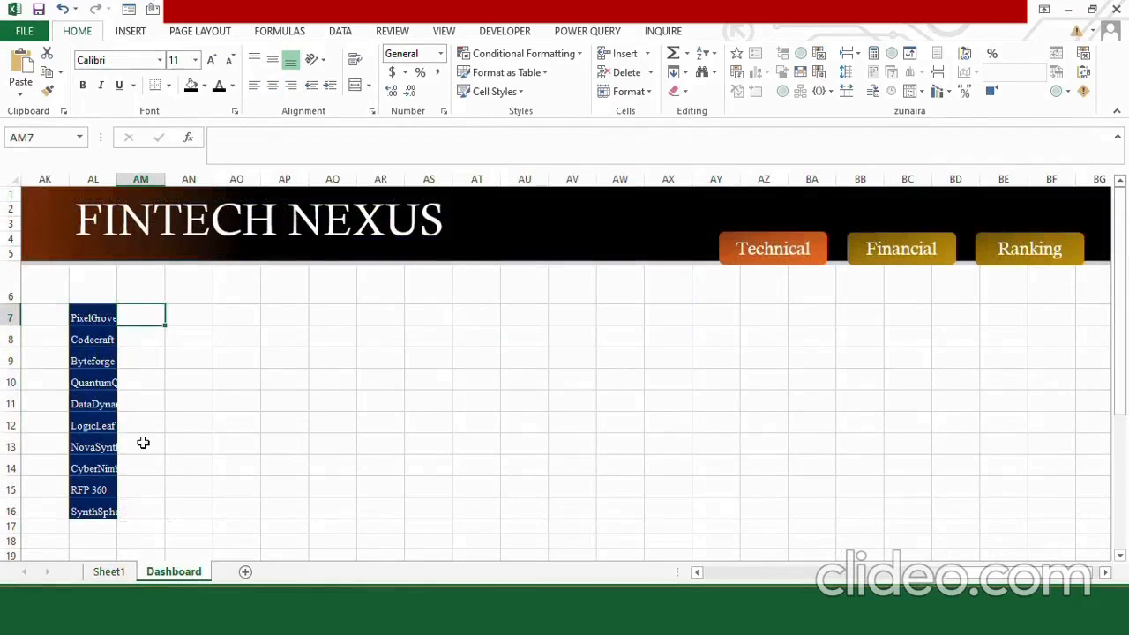
{"action": "type", "text": "="}
{"action": "left_click", "coordinate": [123, 574]}
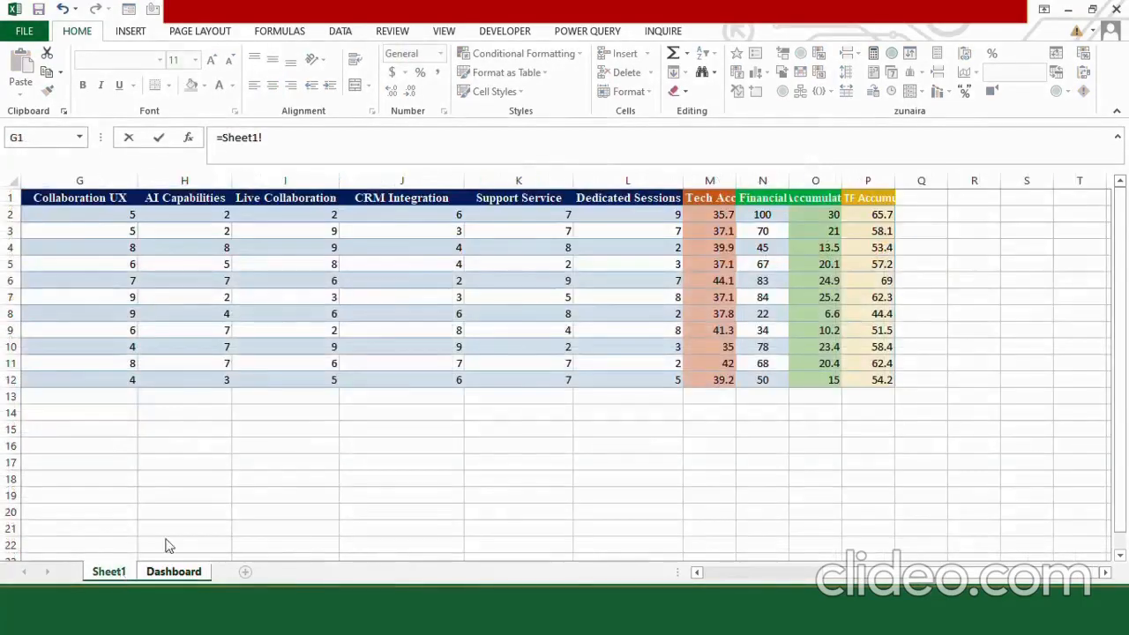
{"action": "left_click", "coordinate": [813, 217]}
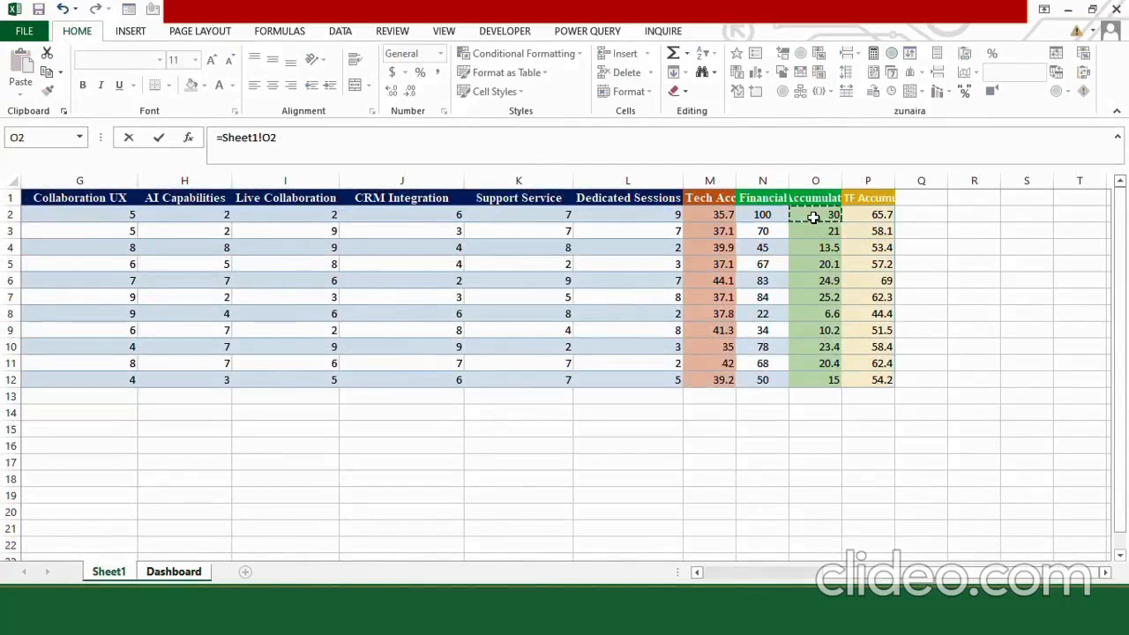
{"action": "key", "text": "Return"}
{"action": "left_click_drag", "start_coordinate": [163, 326], "coordinate": [156, 512]}
{"action": "left_click", "coordinate": [134, 537]}
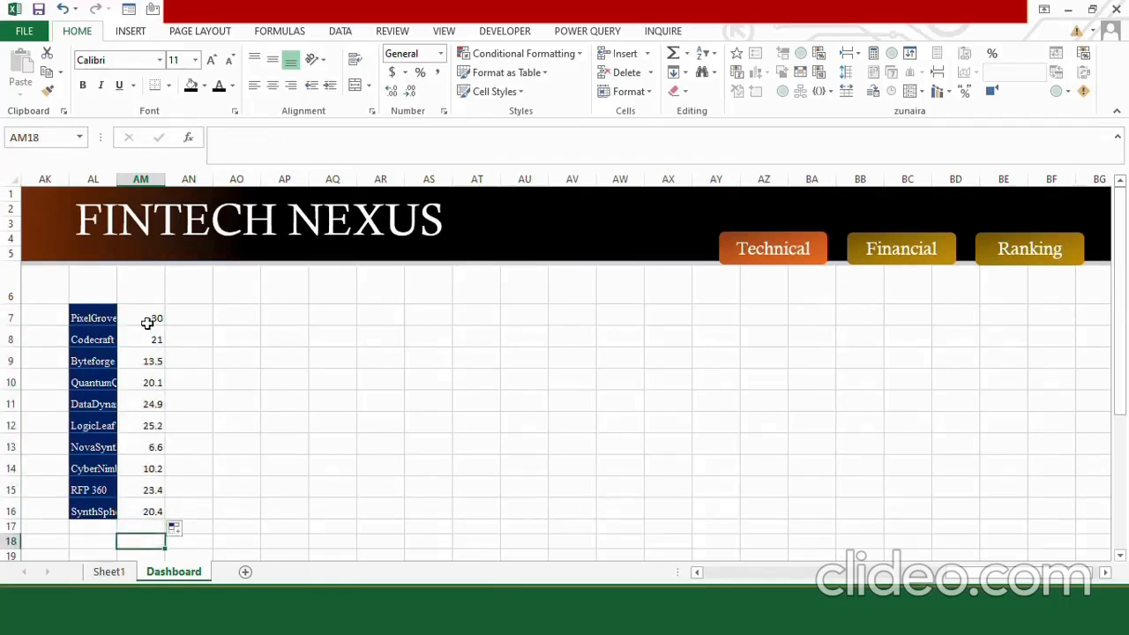
Examine the linked formulas in the score cells of column AM.
{"action": "left_click", "coordinate": [136, 379]}
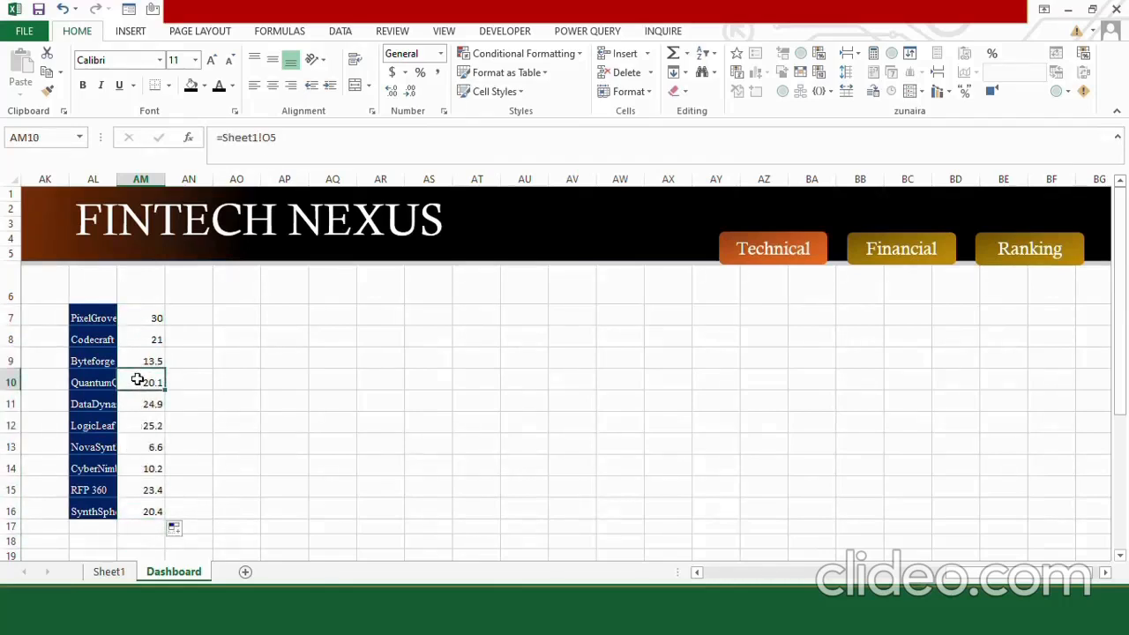
{"action": "key", "text": "Up"}
{"action": "key", "text": "Up"}
{"action": "key", "text": "Up"}
{"action": "key", "text": "Down"}
{"action": "key", "text": "Down"}
{"action": "key", "text": "Down"}
{"action": "key", "text": "Down"}
{"action": "key", "text": "Down"}
{"action": "key", "text": "Down"}
{"action": "key", "text": "Down"}
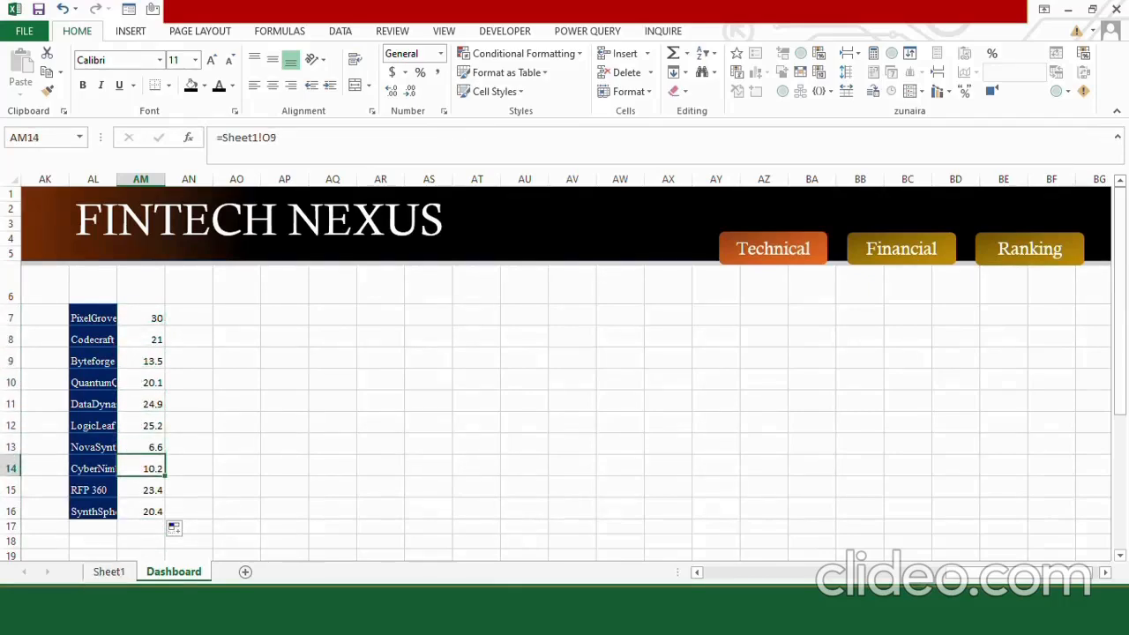
Overwrite cell O2 on Sheet1 with 26 and return to the Dashboard sheet.
{"action": "left_click", "coordinate": [109, 571]}
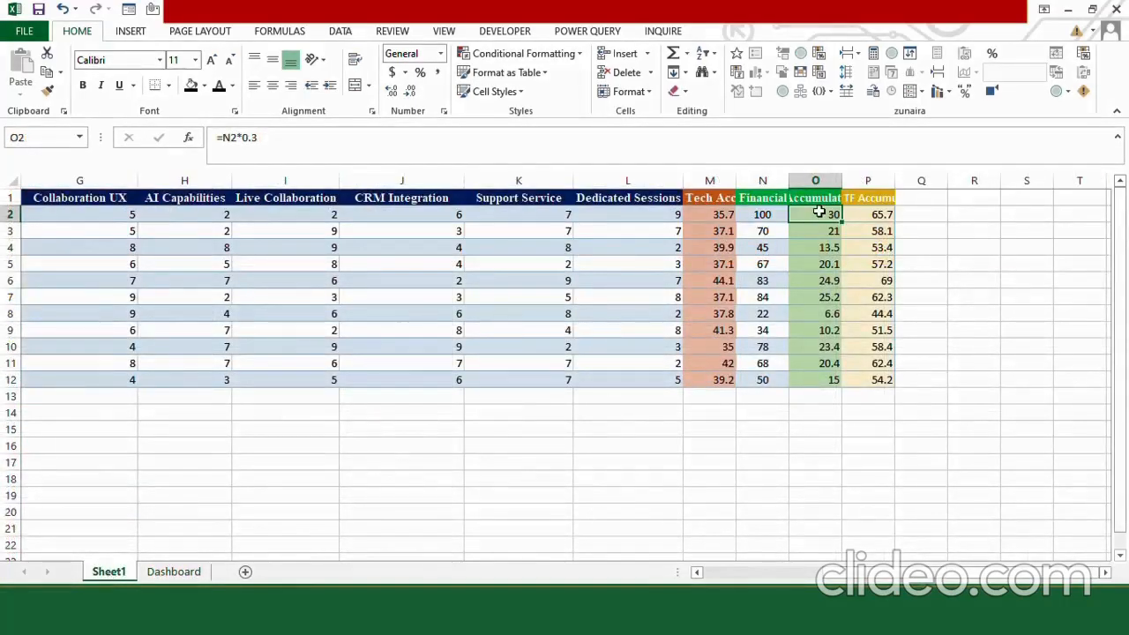
{"action": "type", "text": "26"}
{"action": "left_click", "coordinate": [808, 274]}
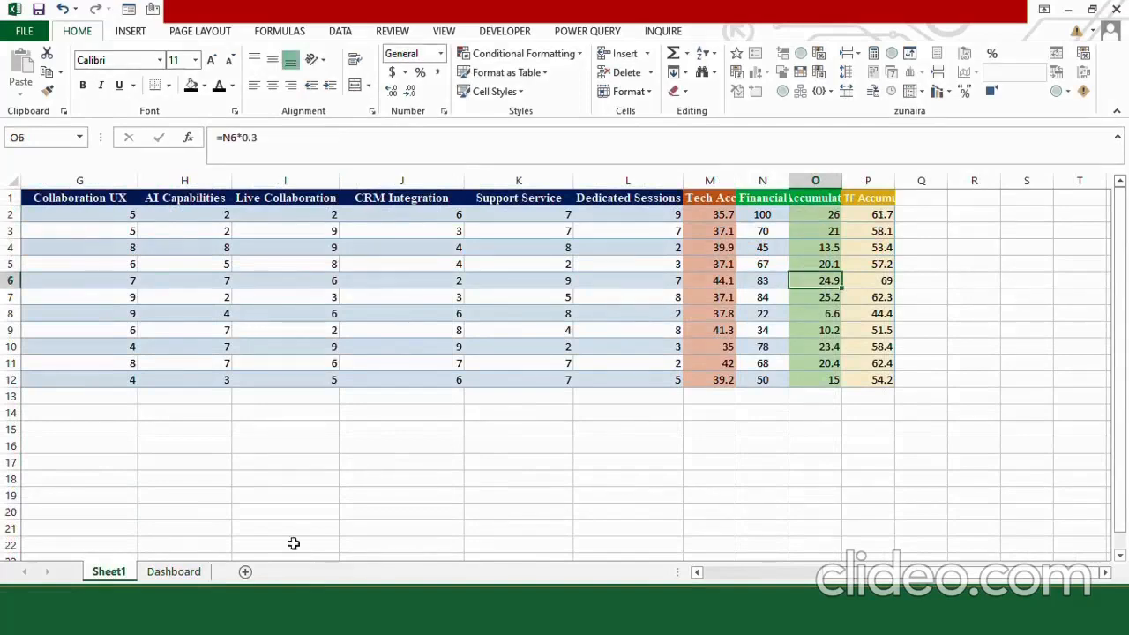
{"action": "left_click", "coordinate": [173, 571]}
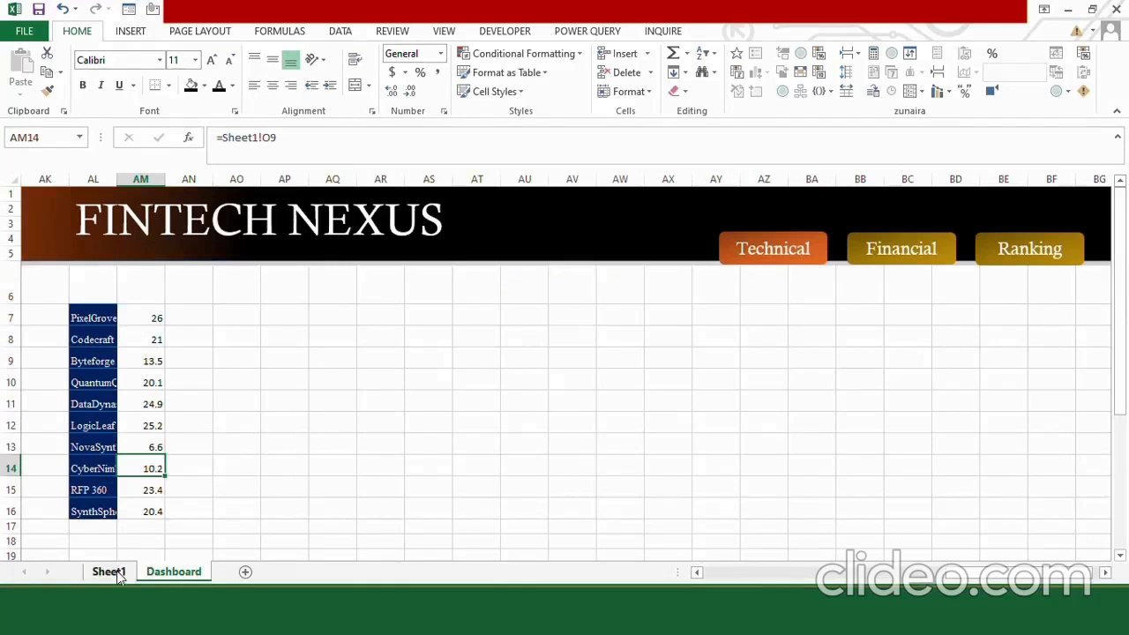
Fit the widths of columns AL and AM to the company names and scores.
{"action": "left_click_drag", "start_coordinate": [114, 178], "coordinate": [164, 179]}
{"action": "left_click", "coordinate": [170, 179]}
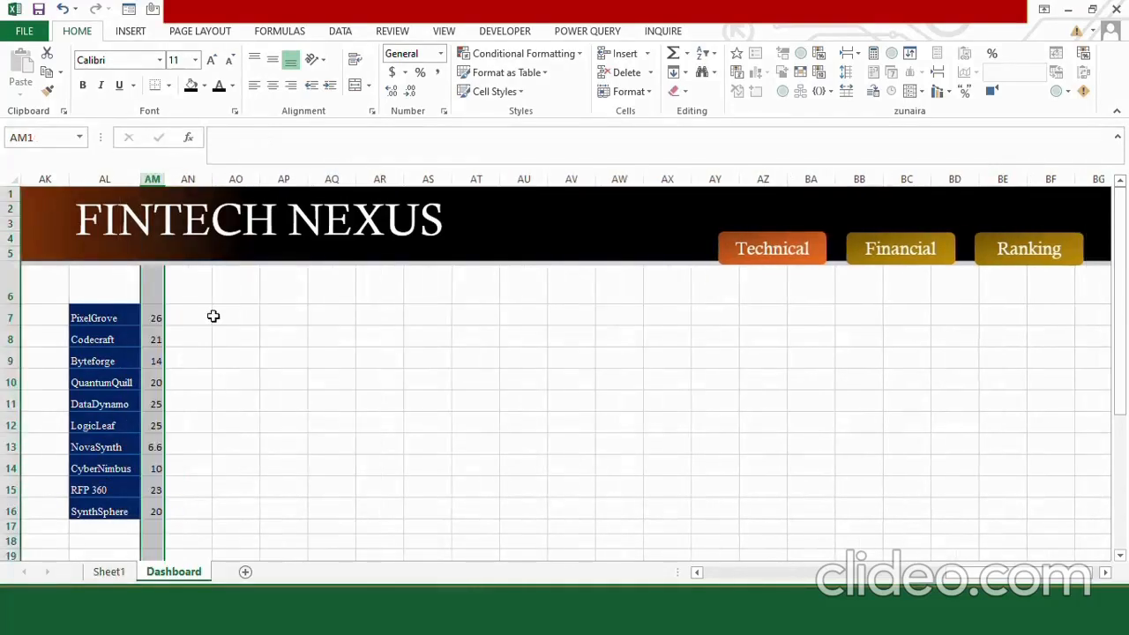
{"action": "left_click", "coordinate": [208, 316]}
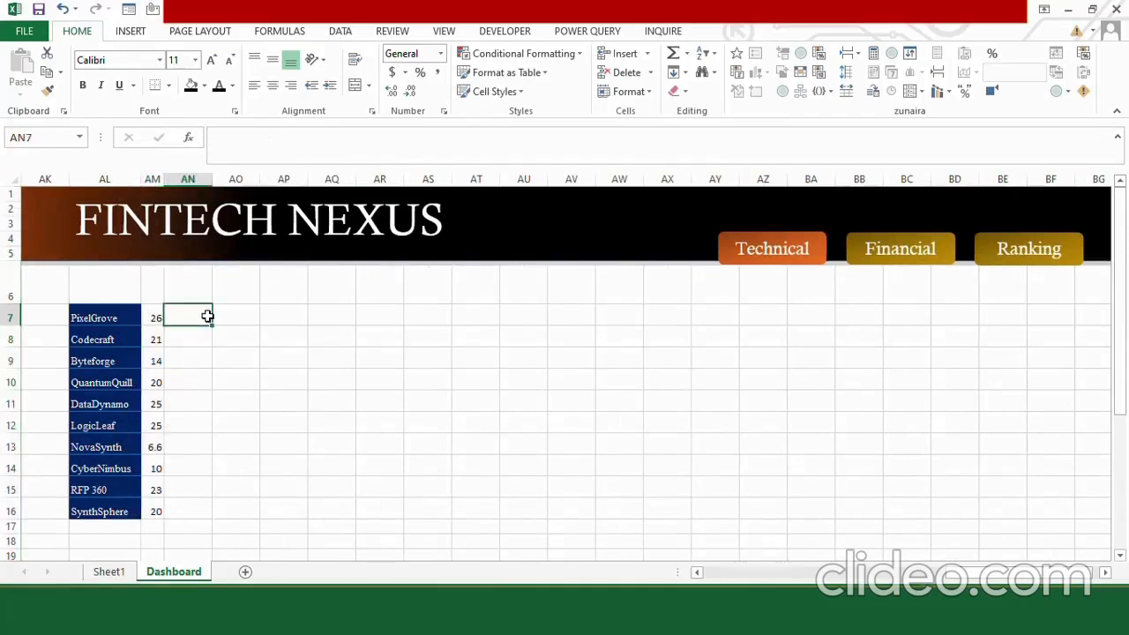
Insert a 2-D clustered bar chart from the PixelGrove cells AL7:AM7 and place it beside the company table.
{"action": "left_click", "coordinate": [131, 31]}
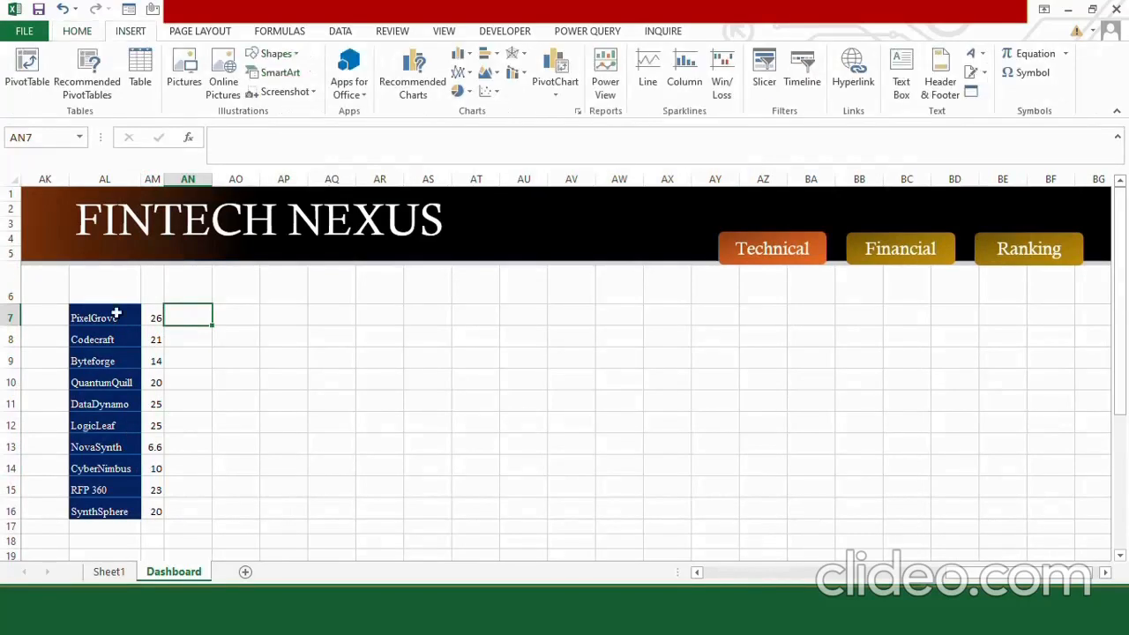
{"action": "left_click", "coordinate": [116, 314]}
{"action": "left_click_drag", "start_coordinate": [134, 314], "coordinate": [151, 315]}
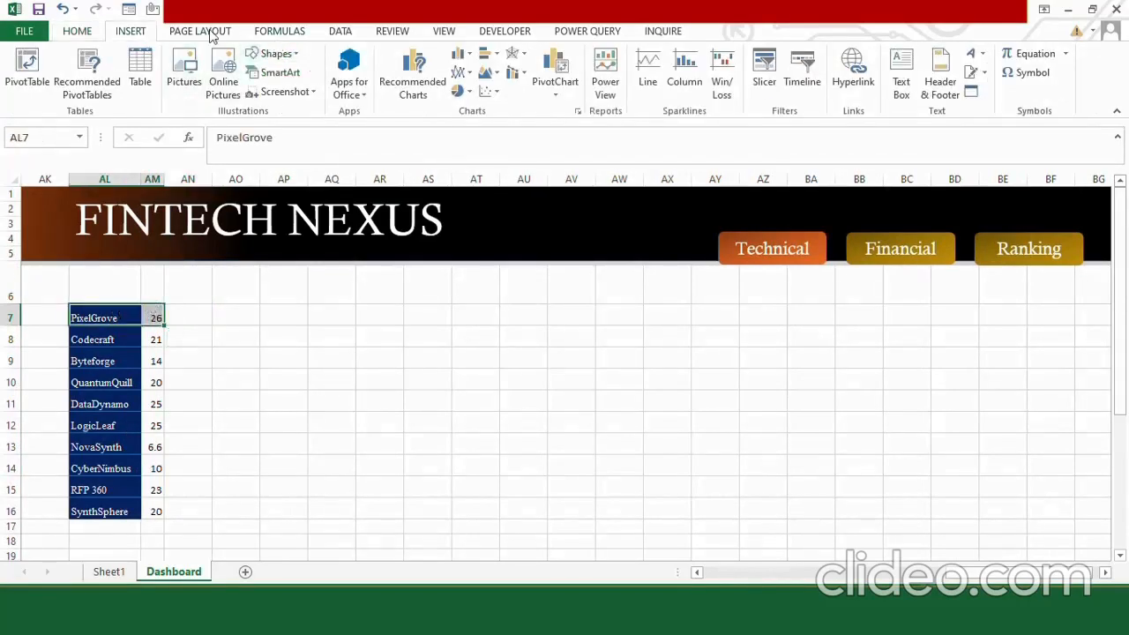
{"action": "left_click", "coordinate": [488, 54]}
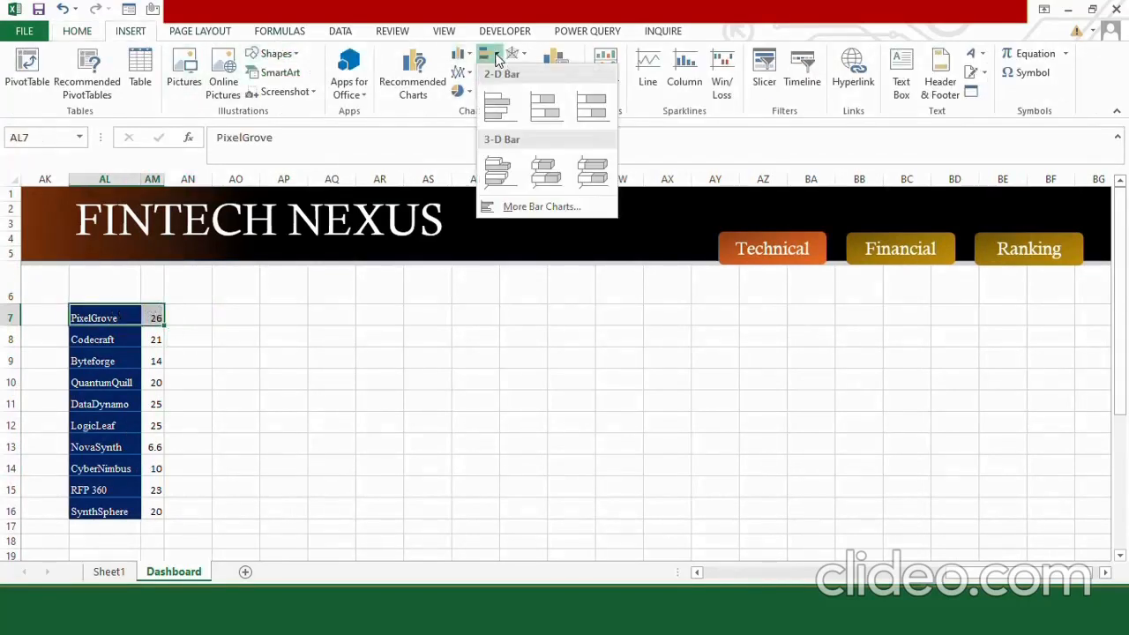
{"action": "left_click", "coordinate": [494, 113]}
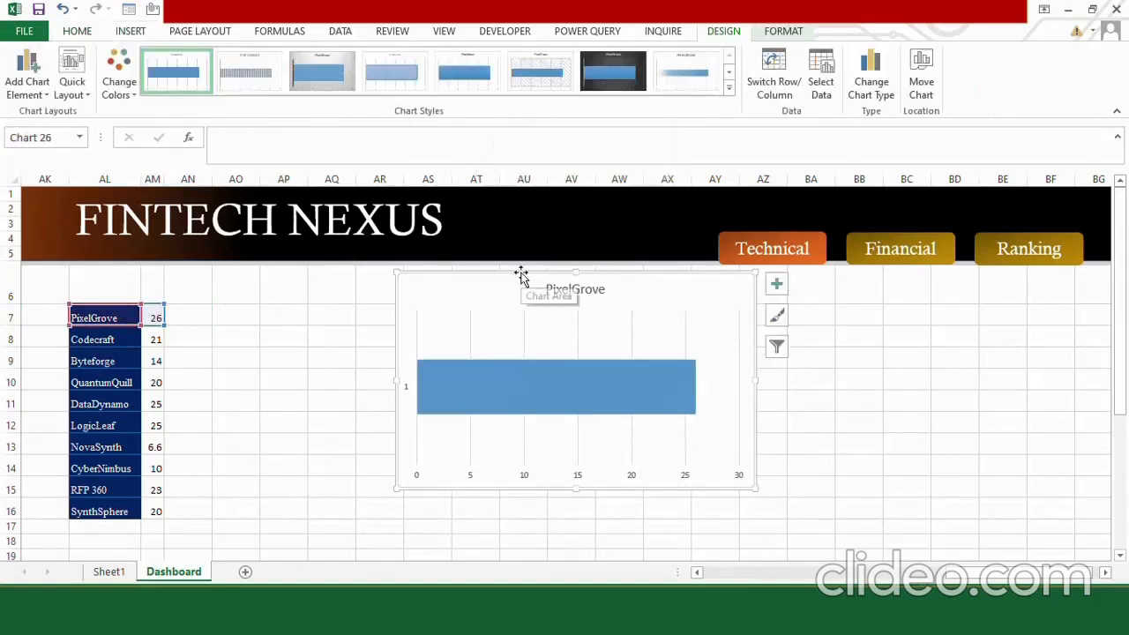
{"action": "left_click_drag", "start_coordinate": [490, 276], "coordinate": [313, 275]}
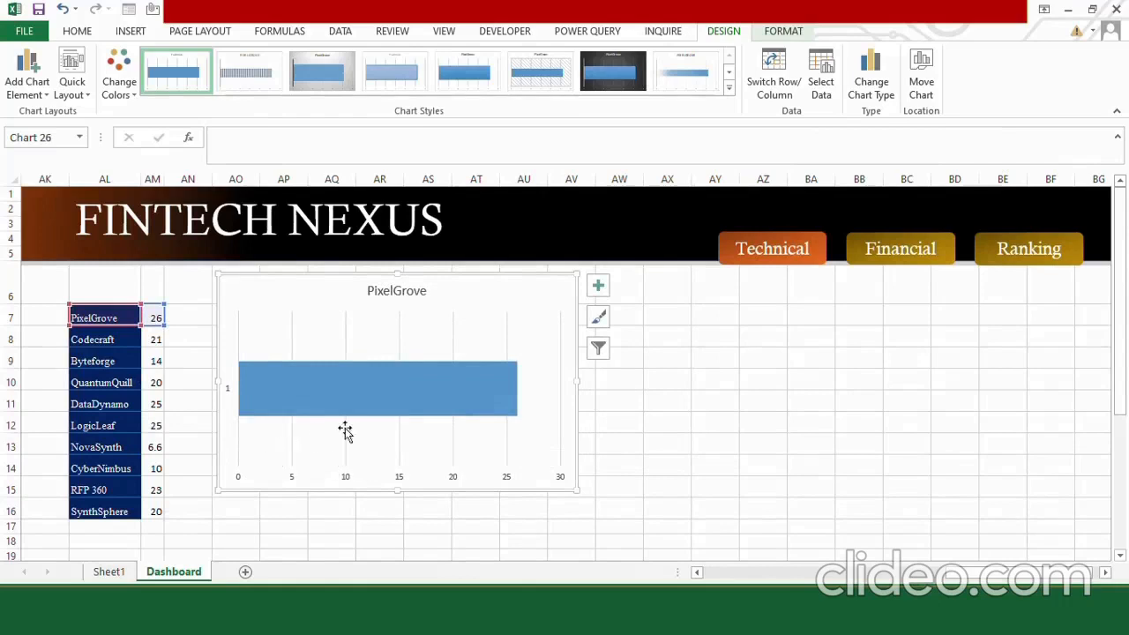
Add a series named Max Range with the value 30 to the chart and order it above the PixelGrove series.
{"action": "left_click", "coordinate": [339, 323]}
{"action": "right_click", "coordinate": [340, 324]}
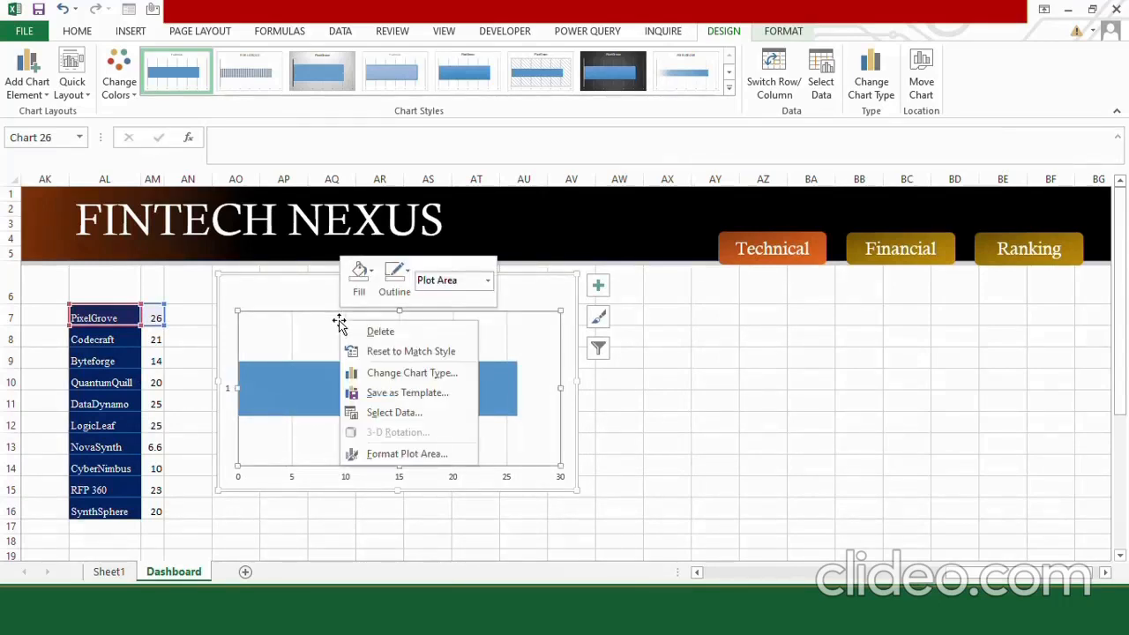
{"action": "left_click", "coordinate": [394, 413]}
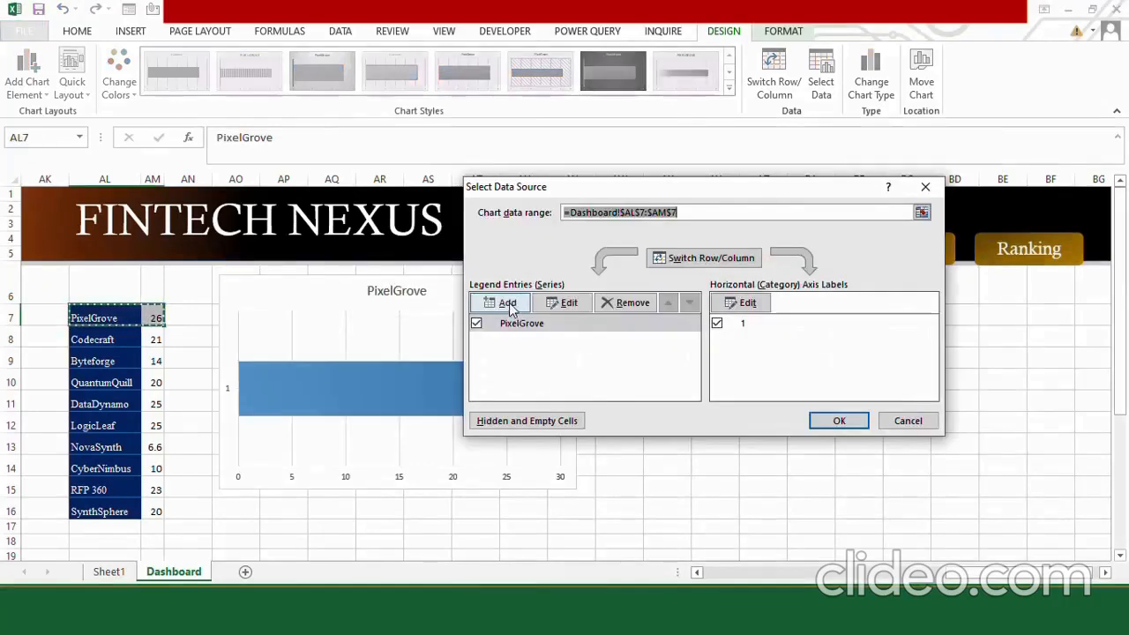
{"action": "left_click", "coordinate": [503, 302]}
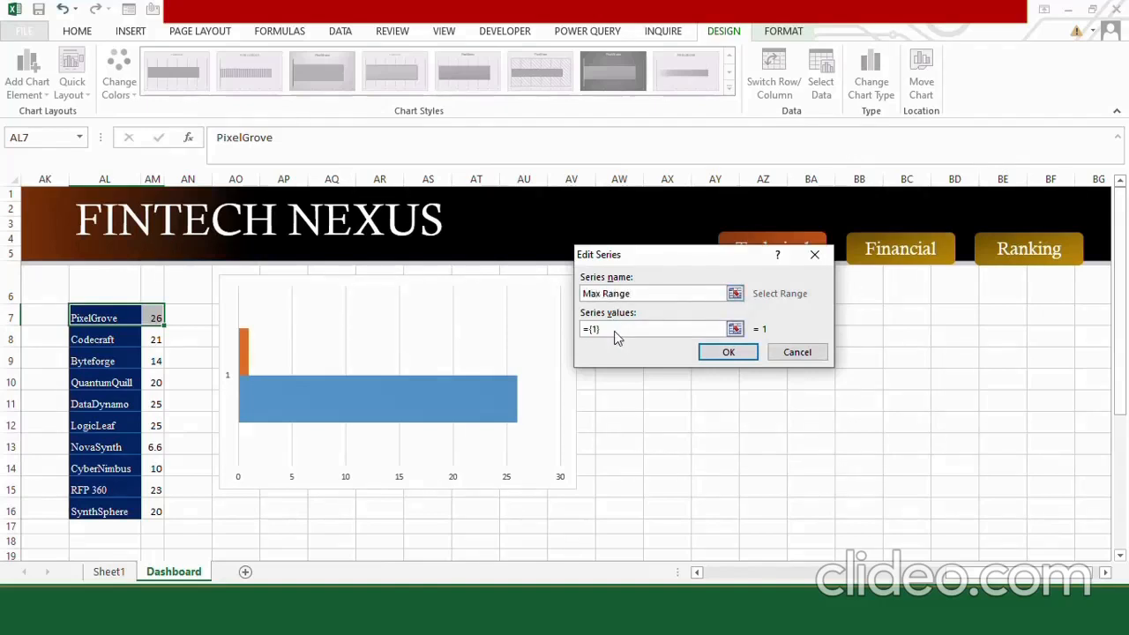
{"action": "left_click", "coordinate": [614, 332]}
{"action": "key", "text": "BackSpace"}
{"action": "key", "text": "BackSpace"}
{"action": "key", "text": "BackSpace"}
{"action": "key", "text": "BackSpace"}
{"action": "type", "text": "30"}
{"action": "left_click", "coordinate": [728, 354]}
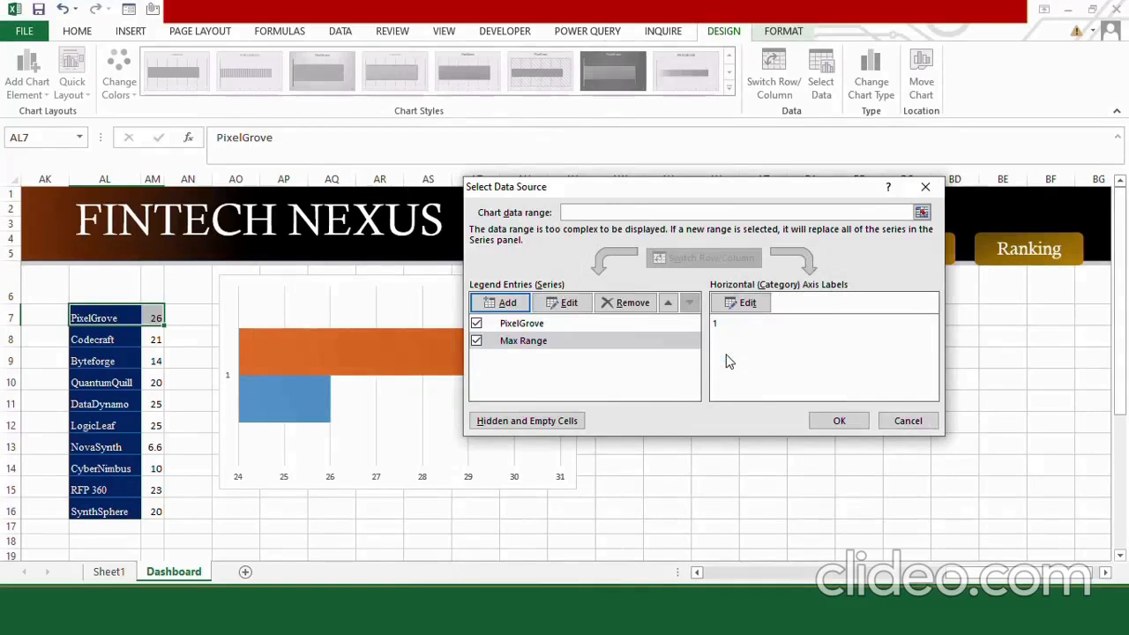
{"action": "left_click", "coordinate": [669, 304]}
{"action": "left_click", "coordinate": [838, 420]}
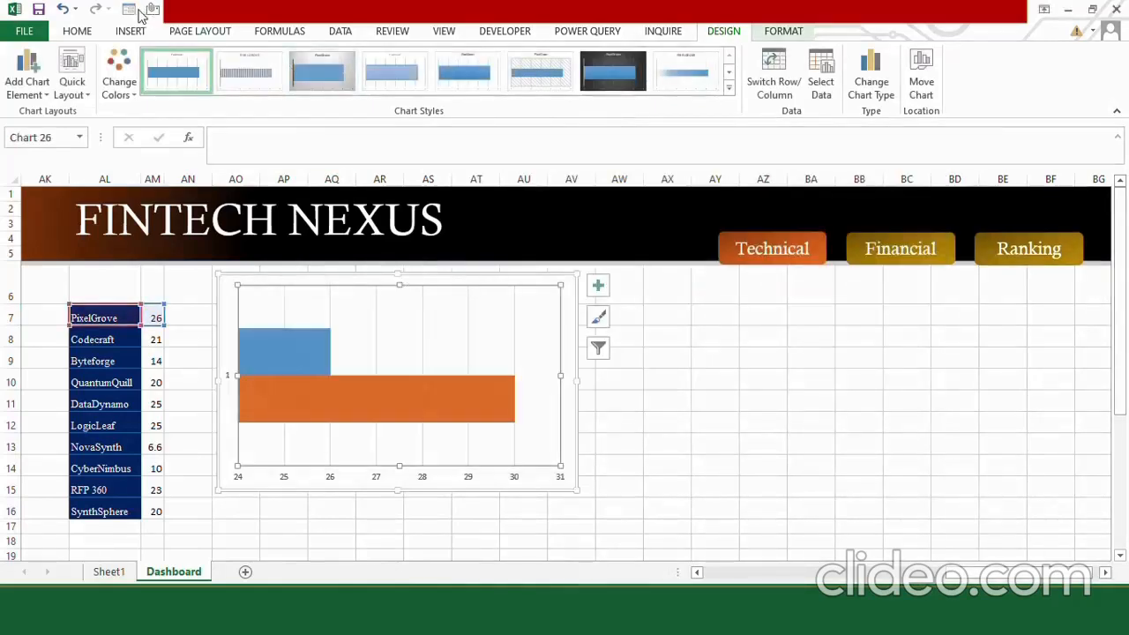
Draw a rounded rectangle about 0.68" by 1.77" beside the chart, with an orange fill and no outline.
{"action": "left_click", "coordinate": [130, 31]}
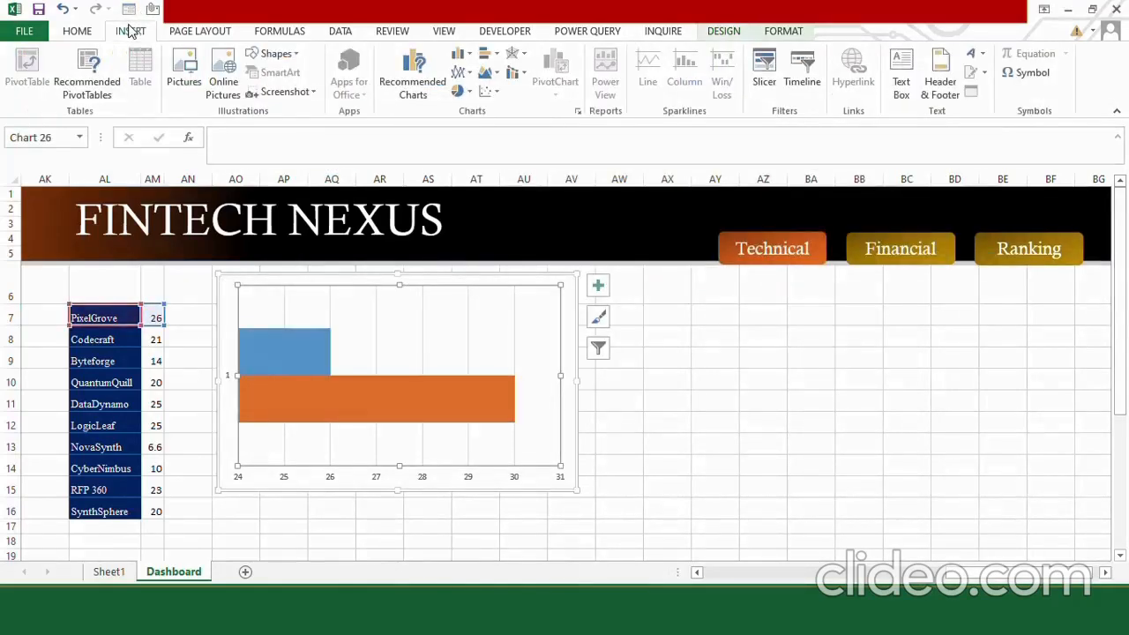
{"action": "left_click", "coordinate": [275, 54]}
{"action": "left_click", "coordinate": [334, 92]}
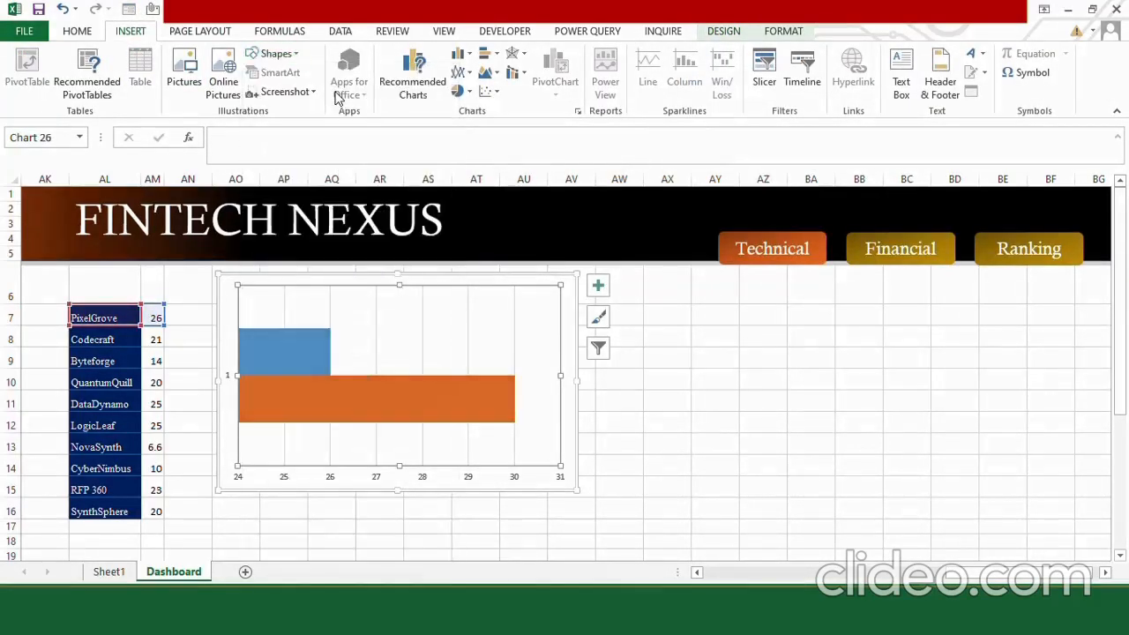
{"action": "left_click_drag", "start_coordinate": [806, 358], "coordinate": [922, 403]}
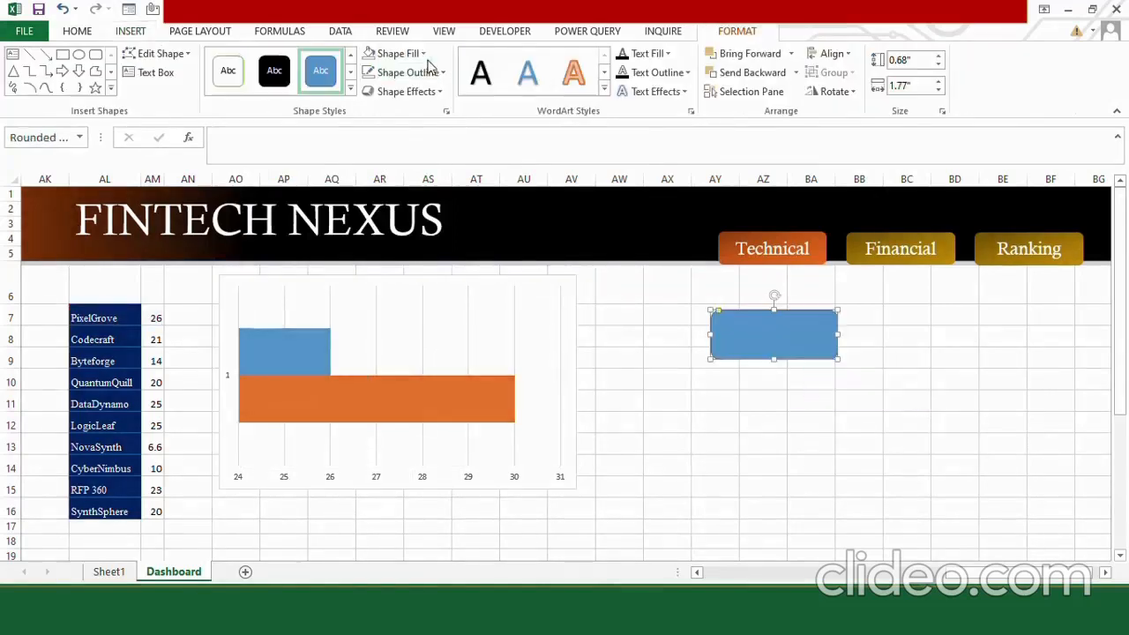
{"action": "left_click", "coordinate": [422, 54]}
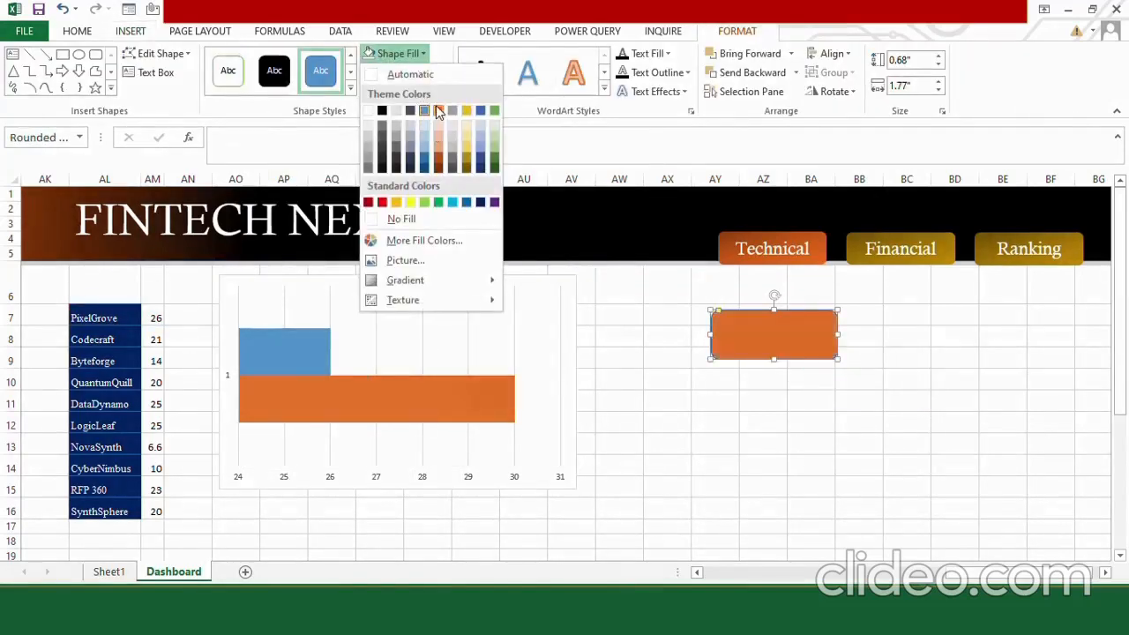
{"action": "left_click", "coordinate": [436, 110]}
{"action": "left_click", "coordinate": [435, 72]}
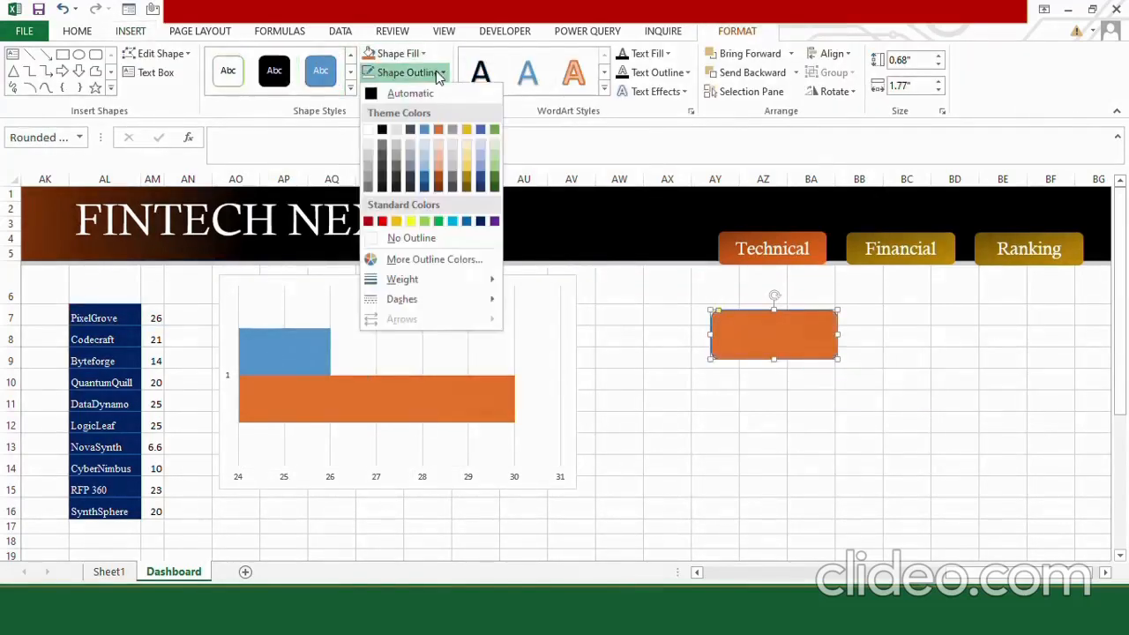
{"action": "left_click", "coordinate": [435, 236]}
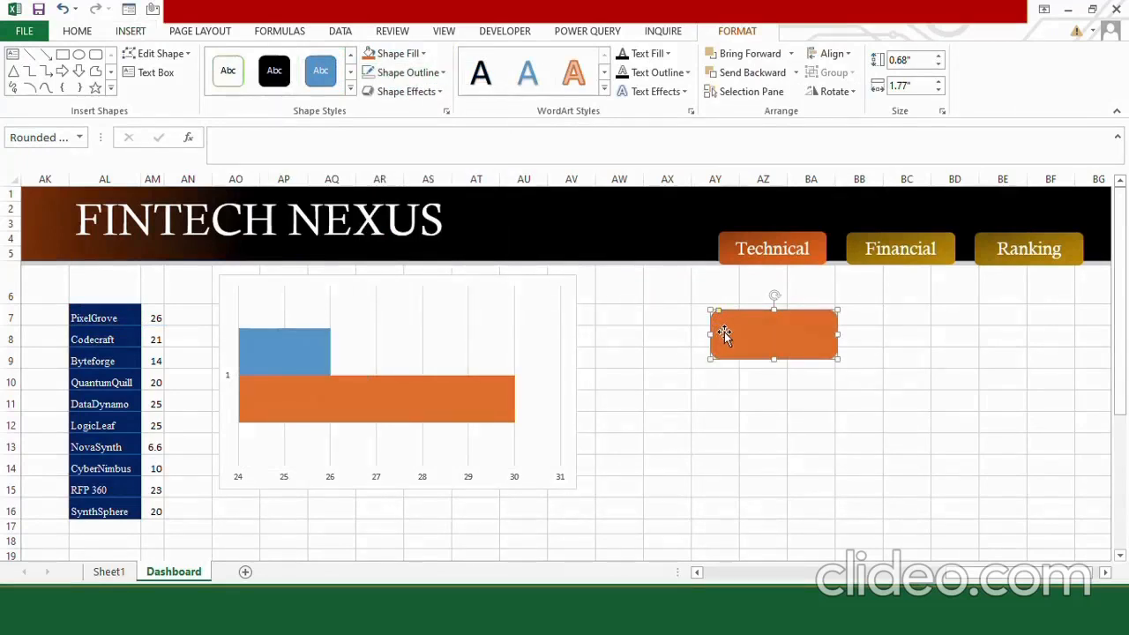
Duplicate the orange rounded rectangle below the original and give the copy a gray fill with no outline.
{"action": "left_click", "coordinate": [745, 402]}
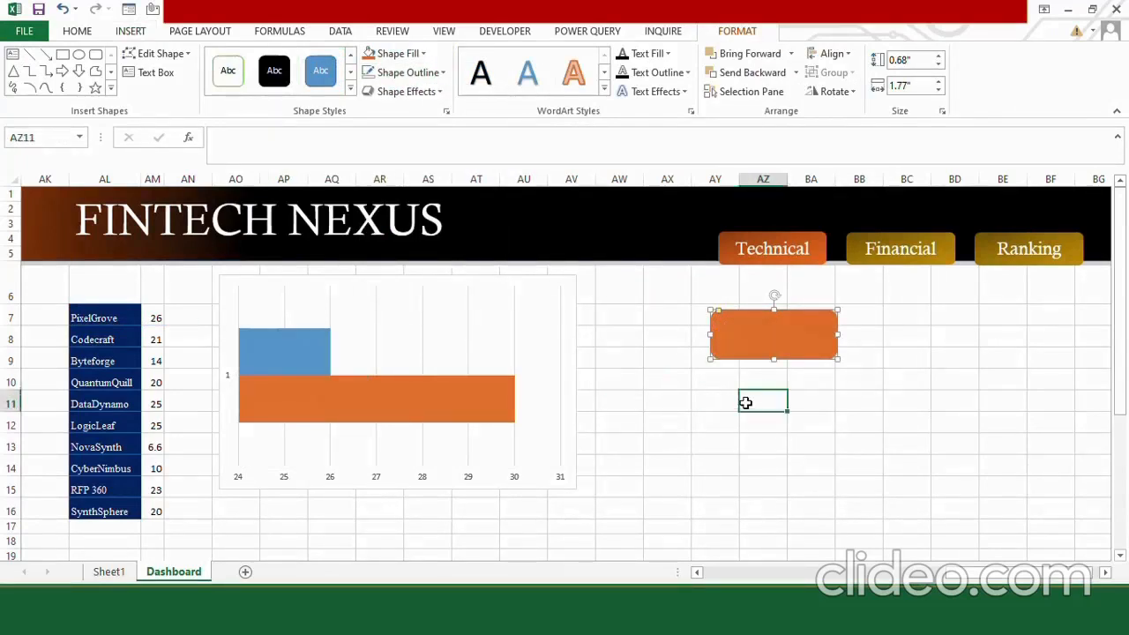
{"action": "key", "text": "ctrl+v"}
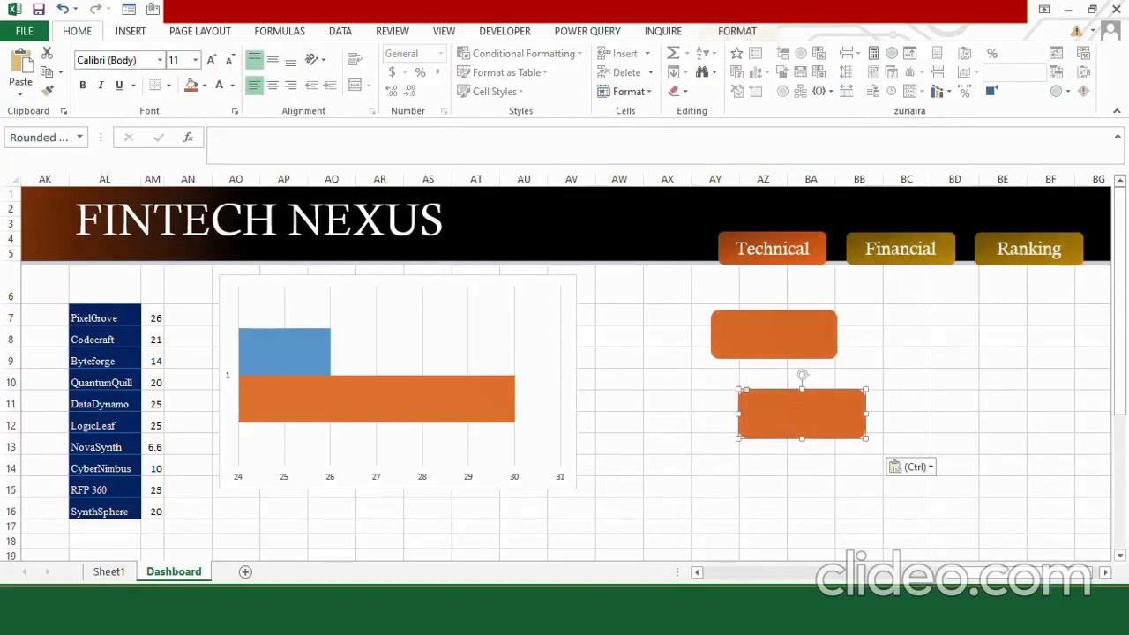
{"action": "left_click", "coordinate": [716, 26]}
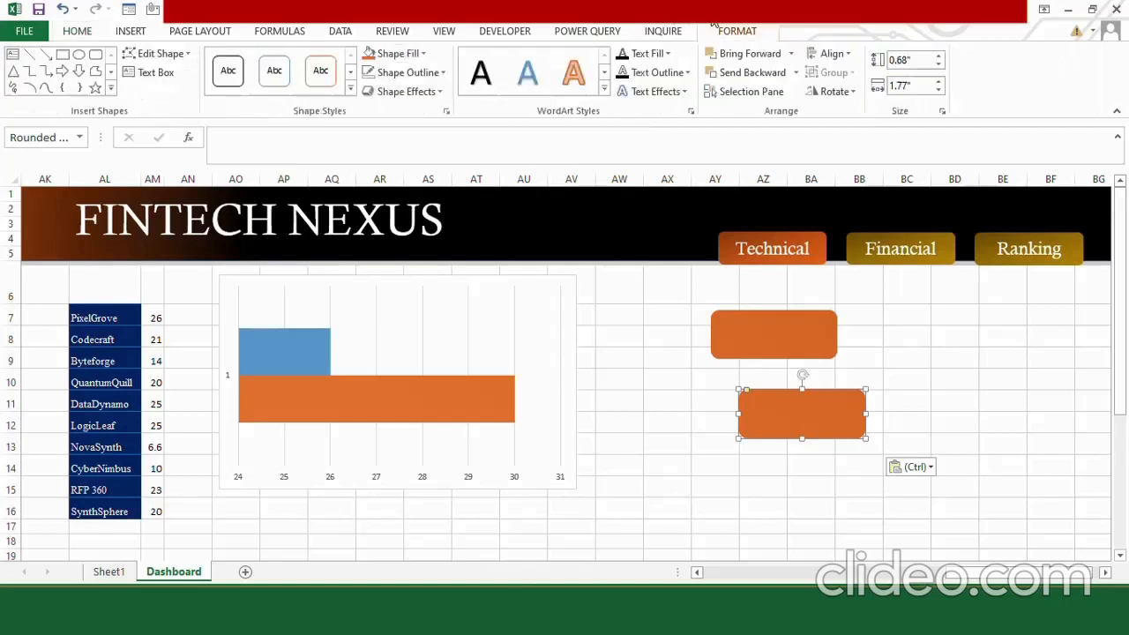
{"action": "left_click", "coordinate": [422, 55]}
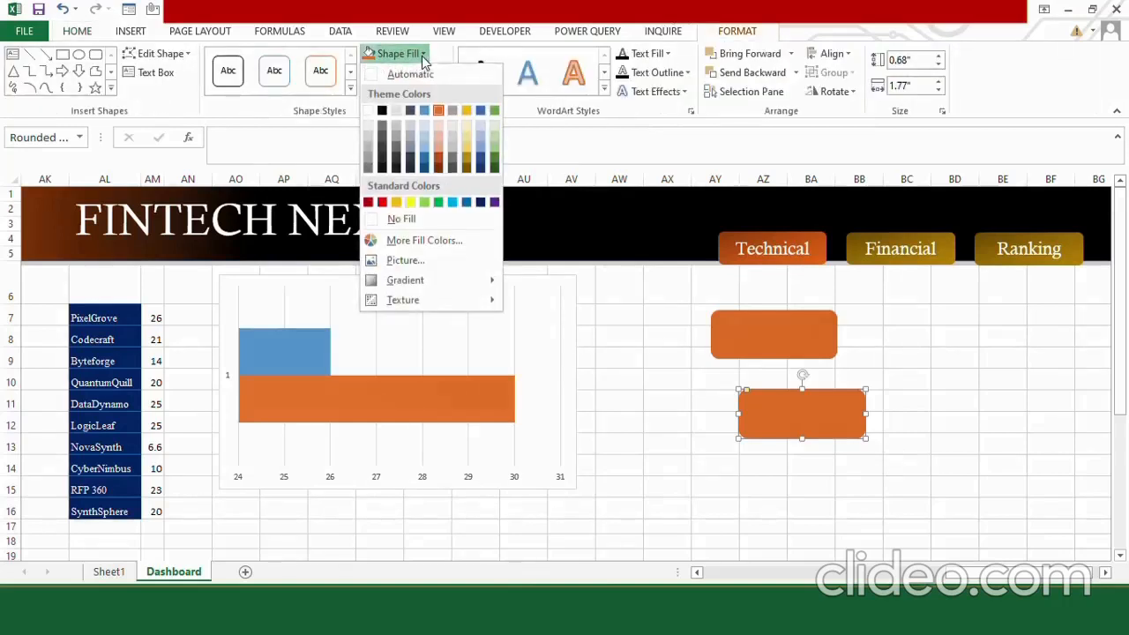
{"action": "left_click", "coordinate": [371, 162]}
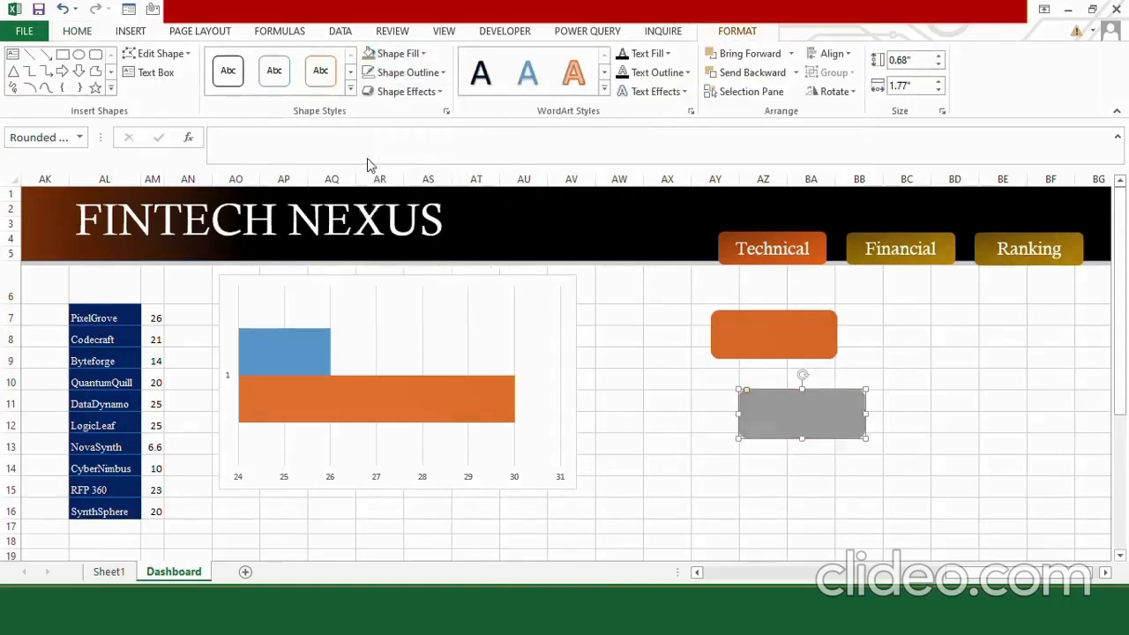
{"action": "left_click", "coordinate": [438, 78]}
{"action": "left_click", "coordinate": [410, 237]}
{"action": "left_click", "coordinate": [639, 411]}
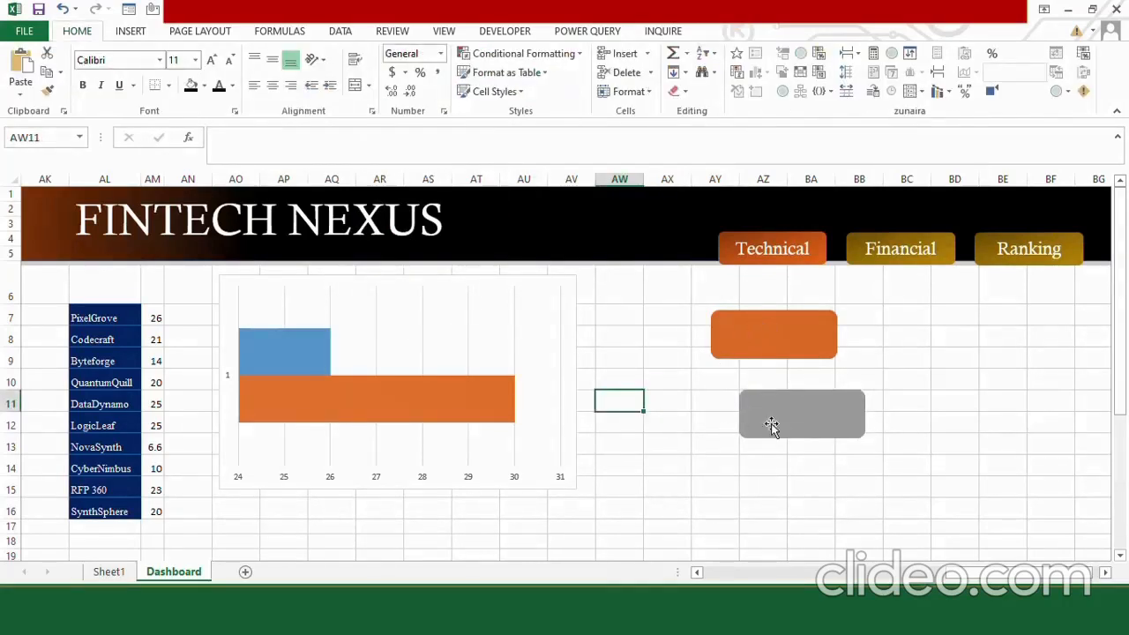
{"action": "mouse_move", "coordinate": [274, 409]}
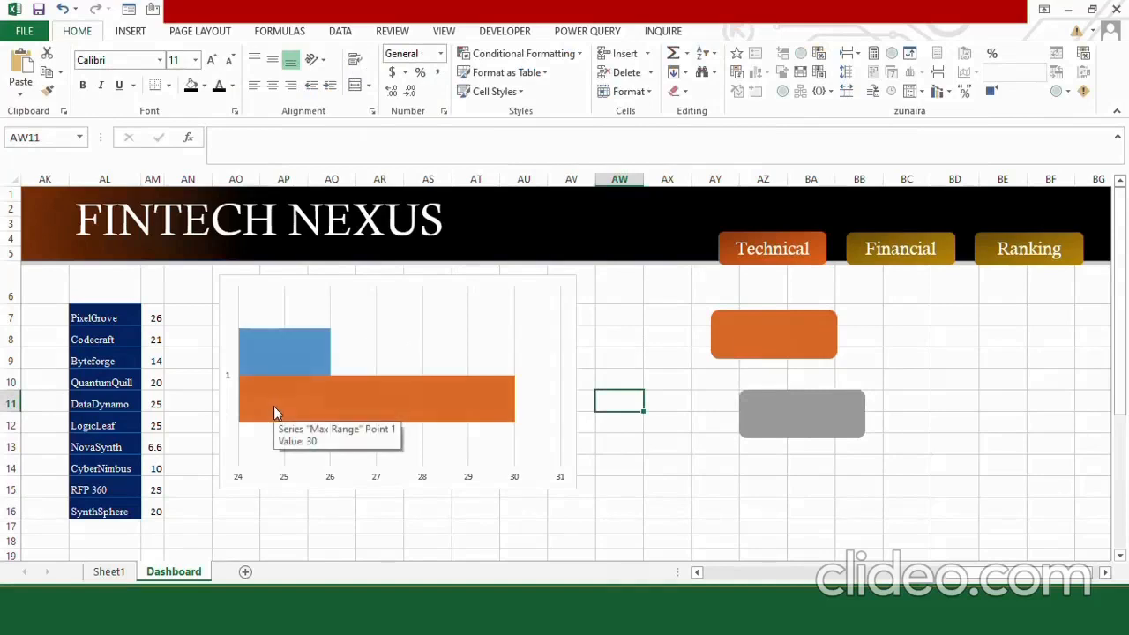
Apply the orange rounded rectangle to the PixelGrove bar and the gray rounded rectangle to the Max Range bar as their shapes.
{"action": "left_click", "coordinate": [745, 336]}
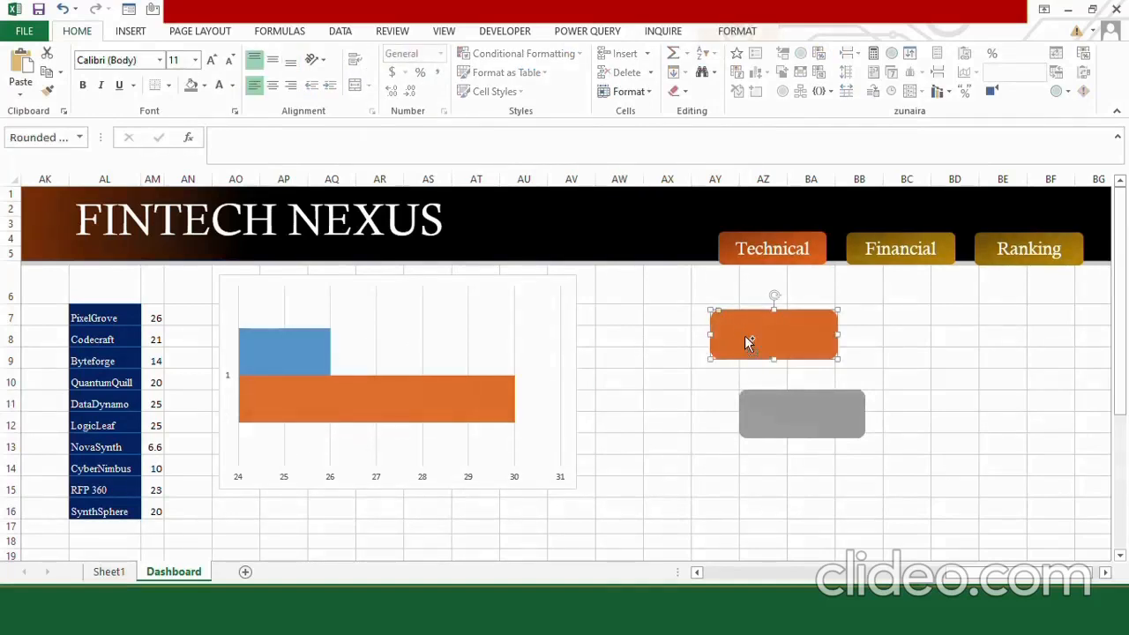
{"action": "left_click", "coordinate": [282, 366]}
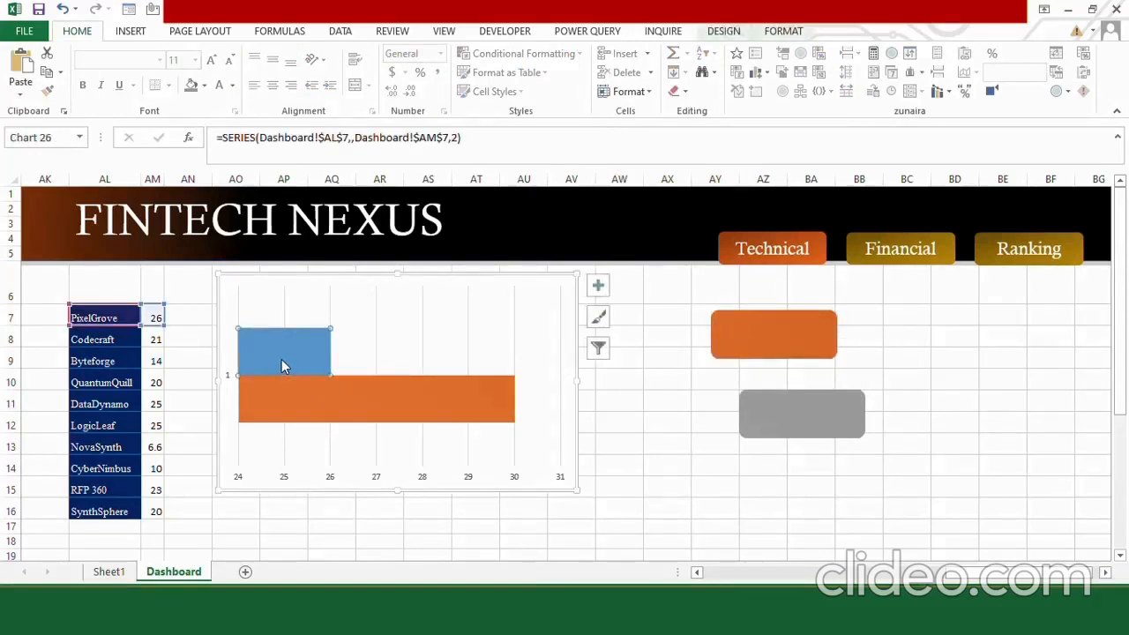
{"action": "key", "text": "ctrl+v"}
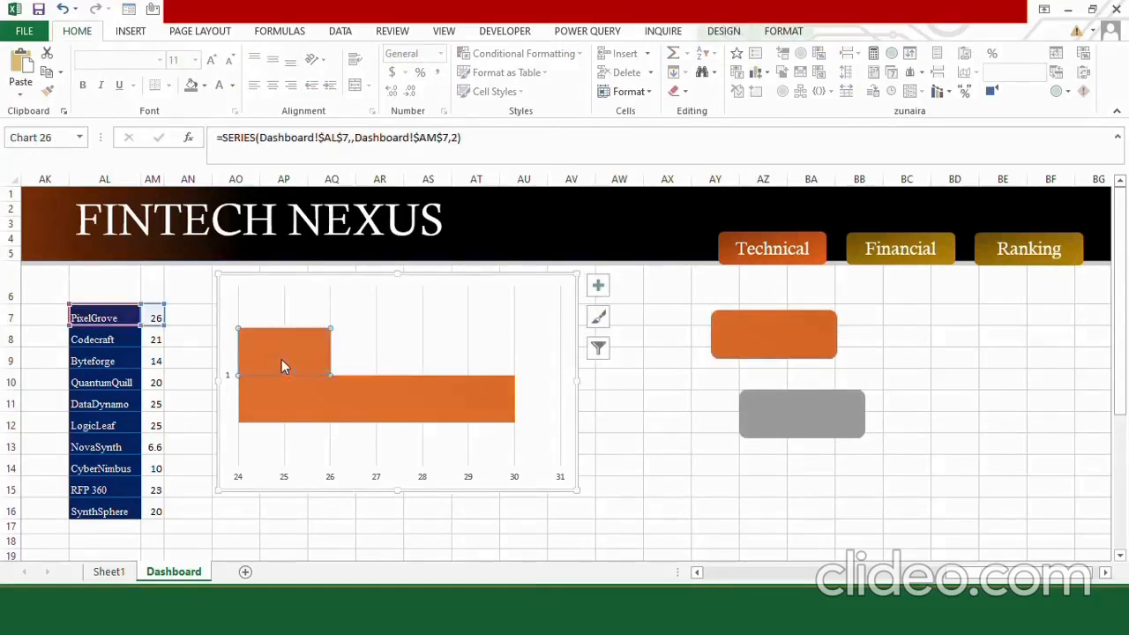
{"action": "left_click", "coordinate": [810, 418]}
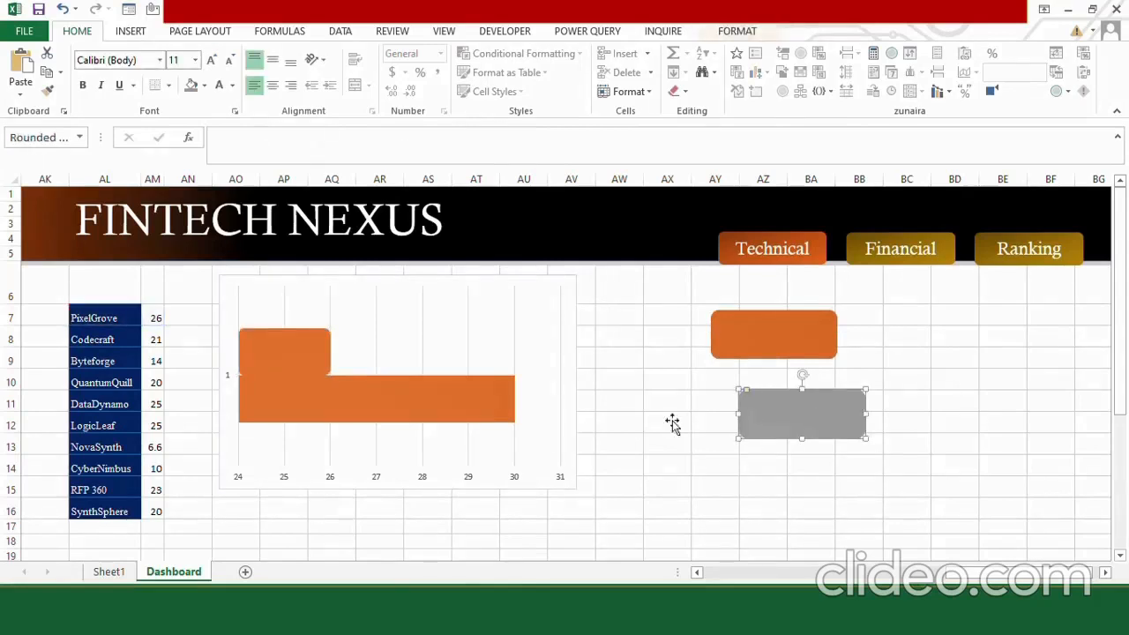
{"action": "left_click", "coordinate": [268, 402]}
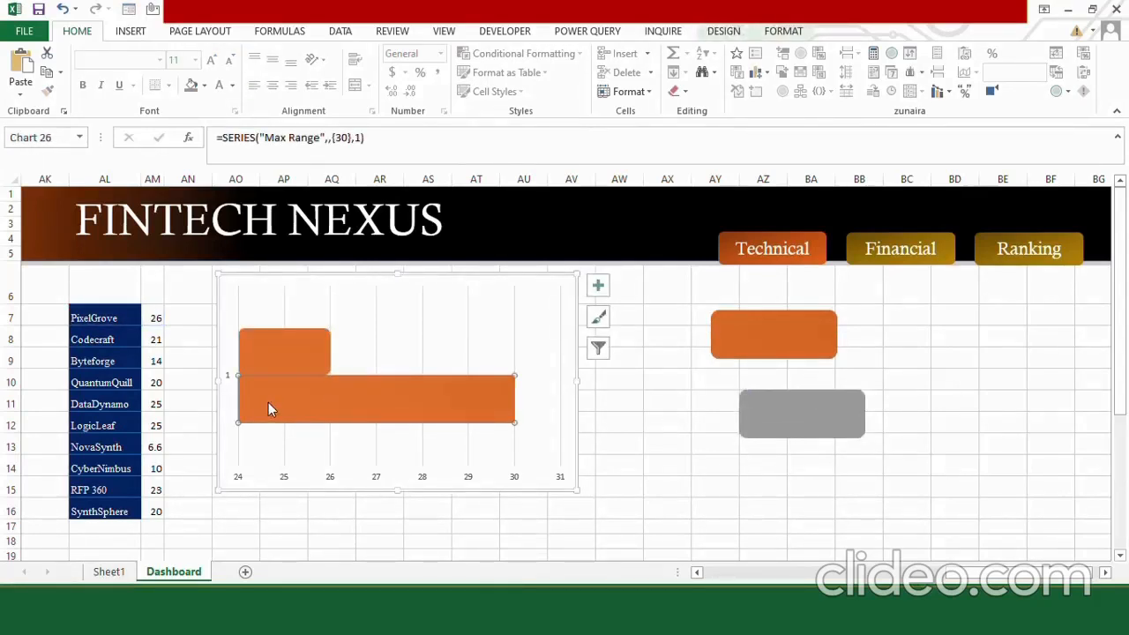
{"action": "key", "text": "ctrl+v"}
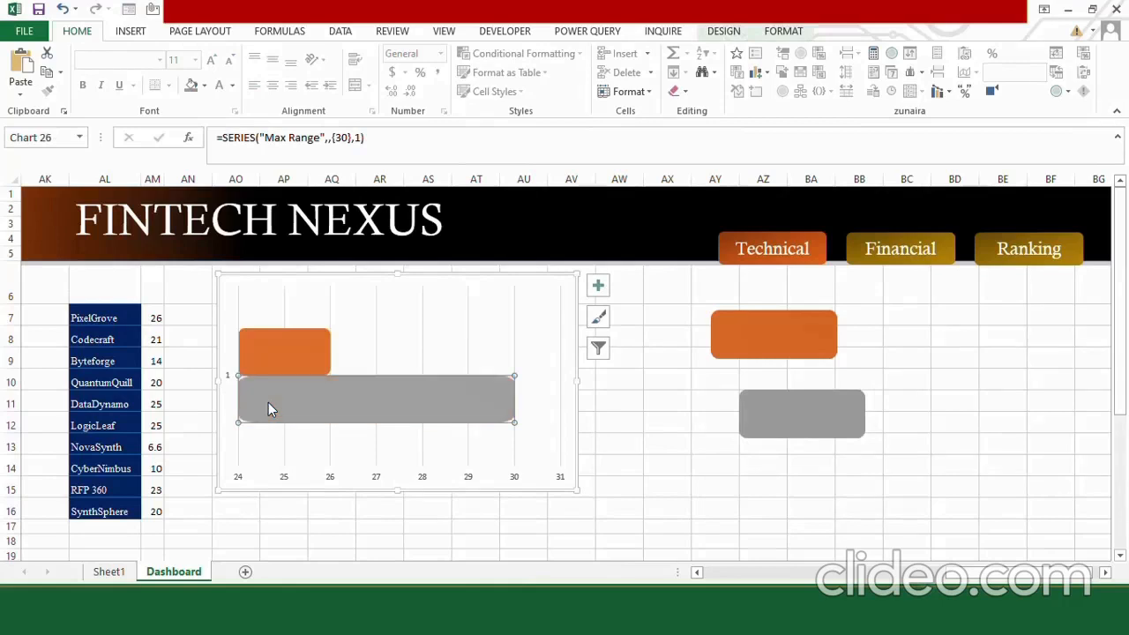
{"action": "key", "text": "Escape"}
{"action": "key", "text": "Escape"}
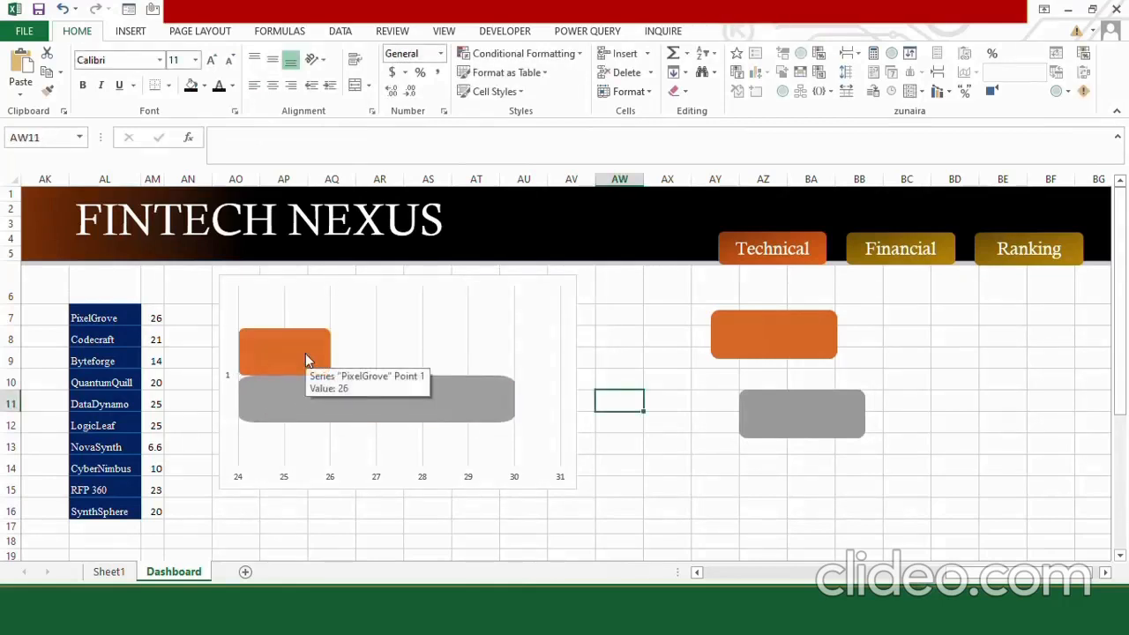
Set the chart's series overlap to 100% and remove the gridlines.
{"action": "double_click", "coordinate": [305, 353]}
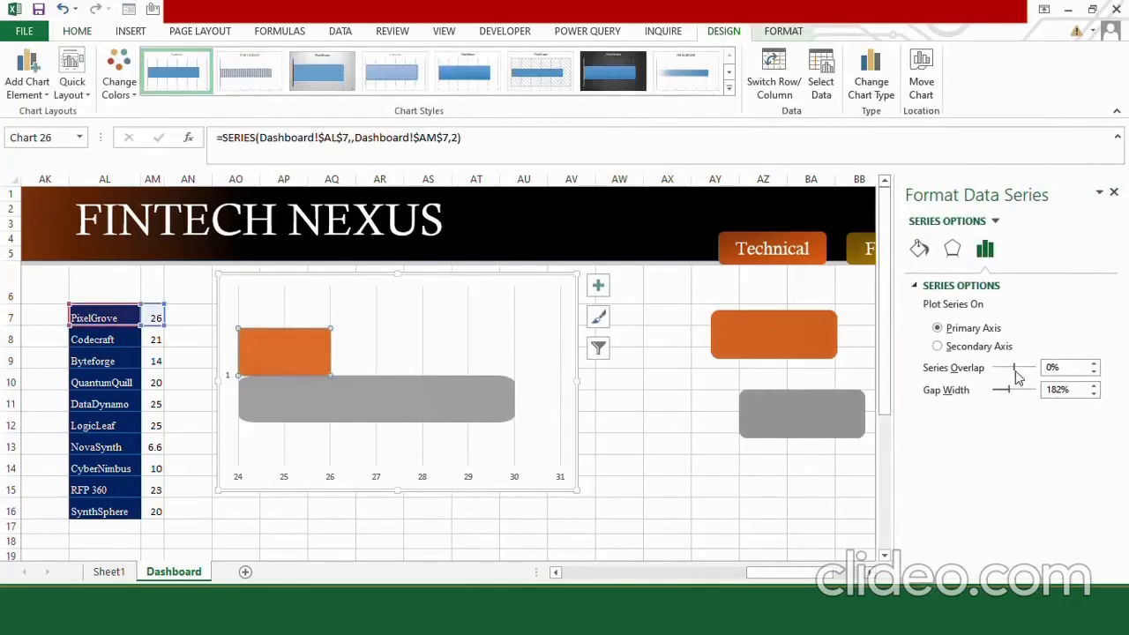
{"action": "left_click_drag", "start_coordinate": [1018, 369], "coordinate": [1038, 370]}
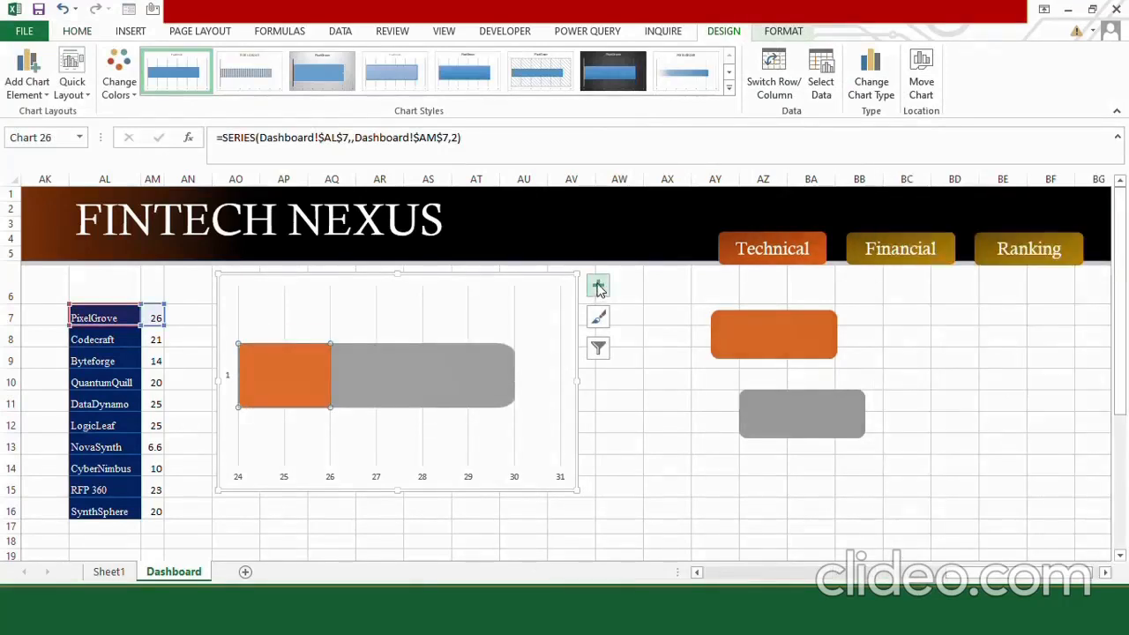
{"action": "left_click", "coordinate": [598, 287]}
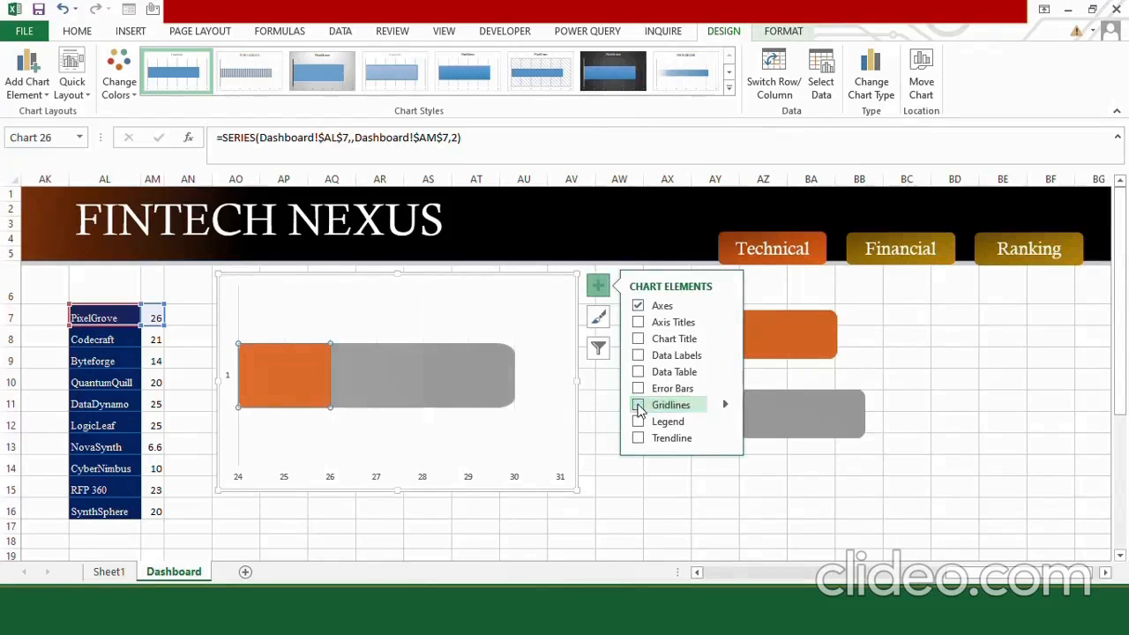
{"action": "left_click", "coordinate": [638, 406]}
Set the horizontal value axis bounds to a minimum of 0 and a maximum of 30.
{"action": "left_click", "coordinate": [732, 305]}
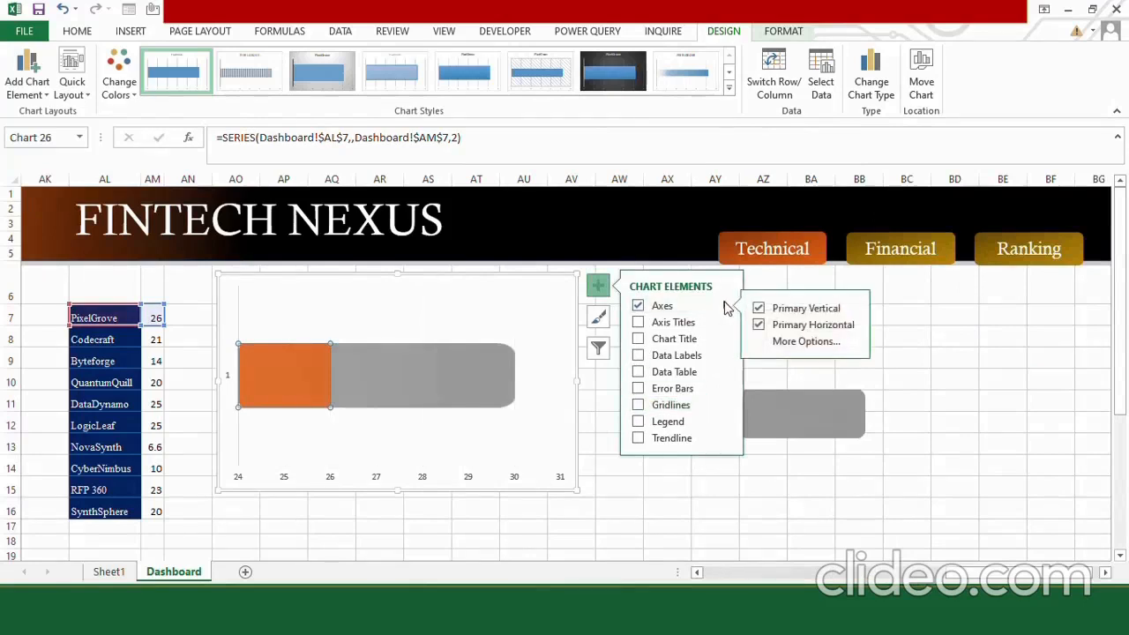
{"action": "left_click", "coordinate": [798, 339]}
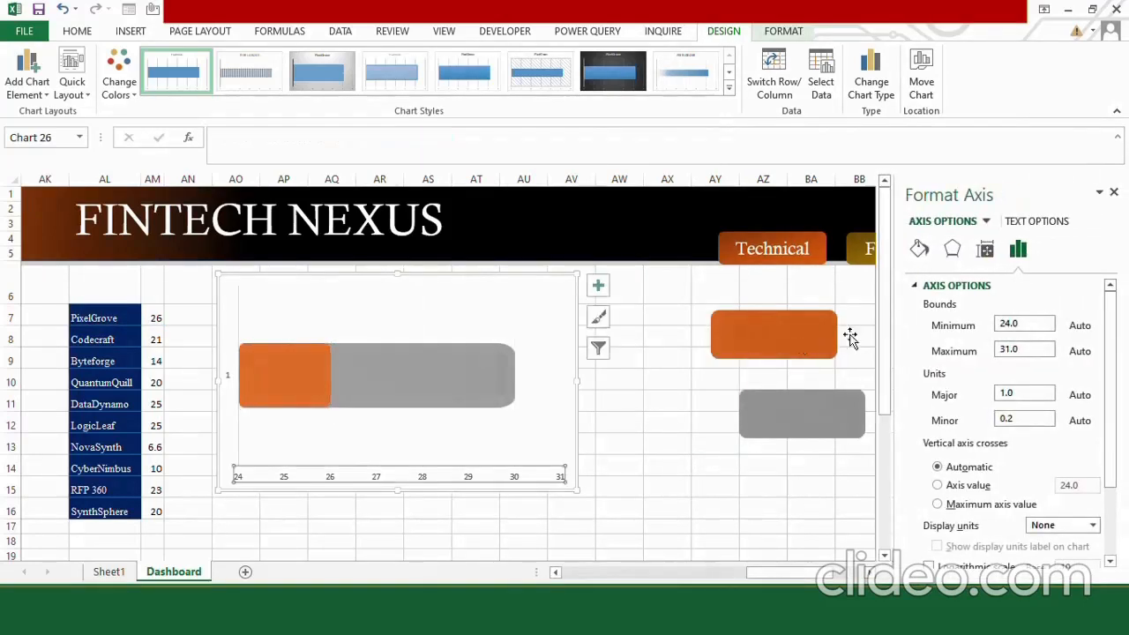
{"action": "double_click", "coordinate": [1023, 326]}
{"action": "type", "text": "2"}
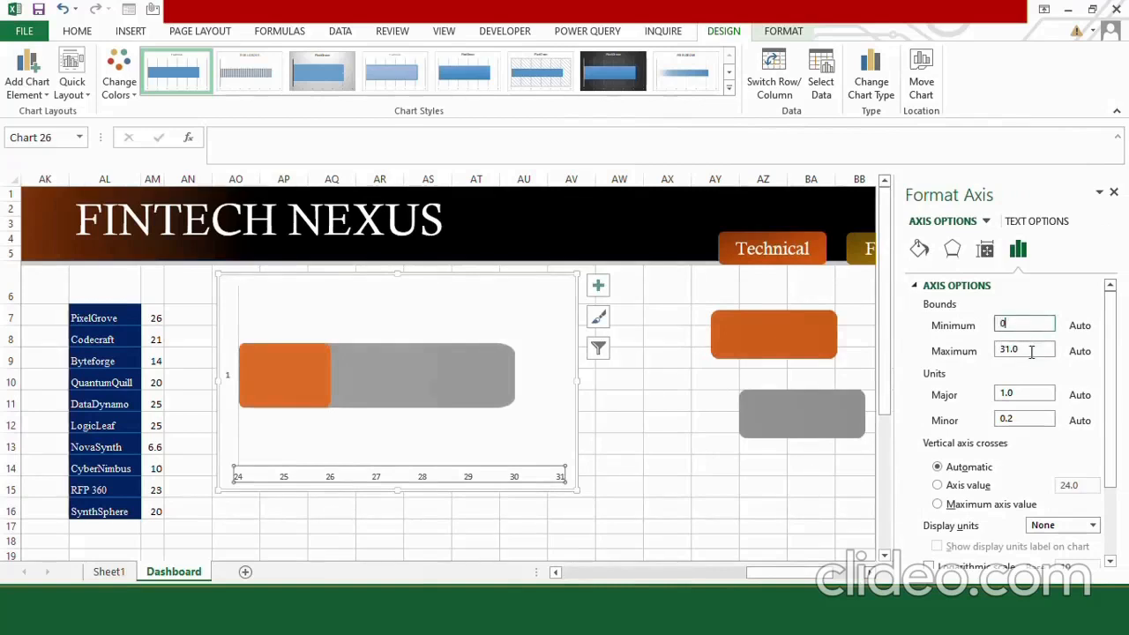
{"action": "left_click", "coordinate": [1032, 351]}
{"action": "key", "text": "BackSpace"}
{"action": "key", "text": "BackSpace"}
{"action": "key", "text": "BackSpace"}
{"action": "key", "text": "BackSpace"}
{"action": "type", "text": "30"}
{"action": "key", "text": "Return"}
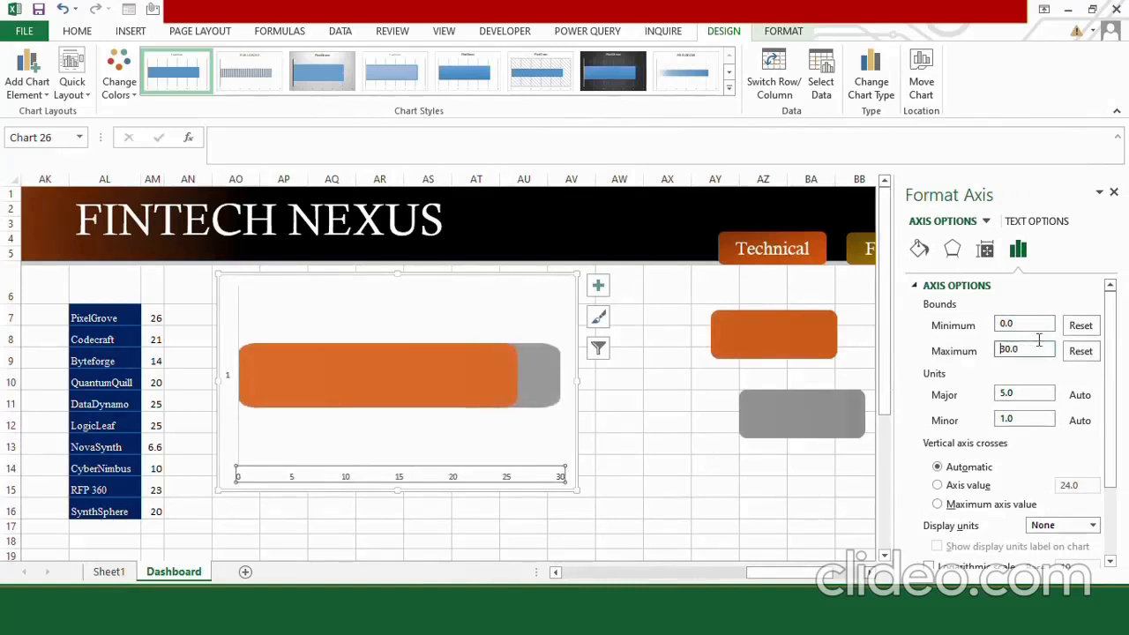
{"action": "left_click", "coordinate": [1112, 194]}
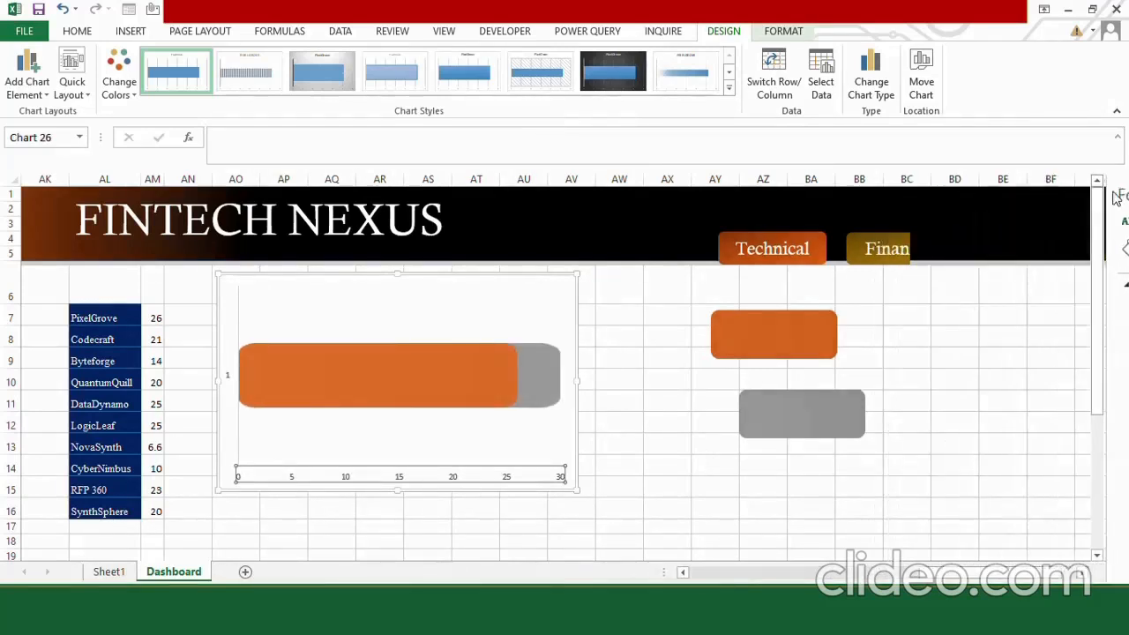
Delete the horizontal value axis and the vertical category axis from the chart.
{"action": "left_click", "coordinate": [481, 472]}
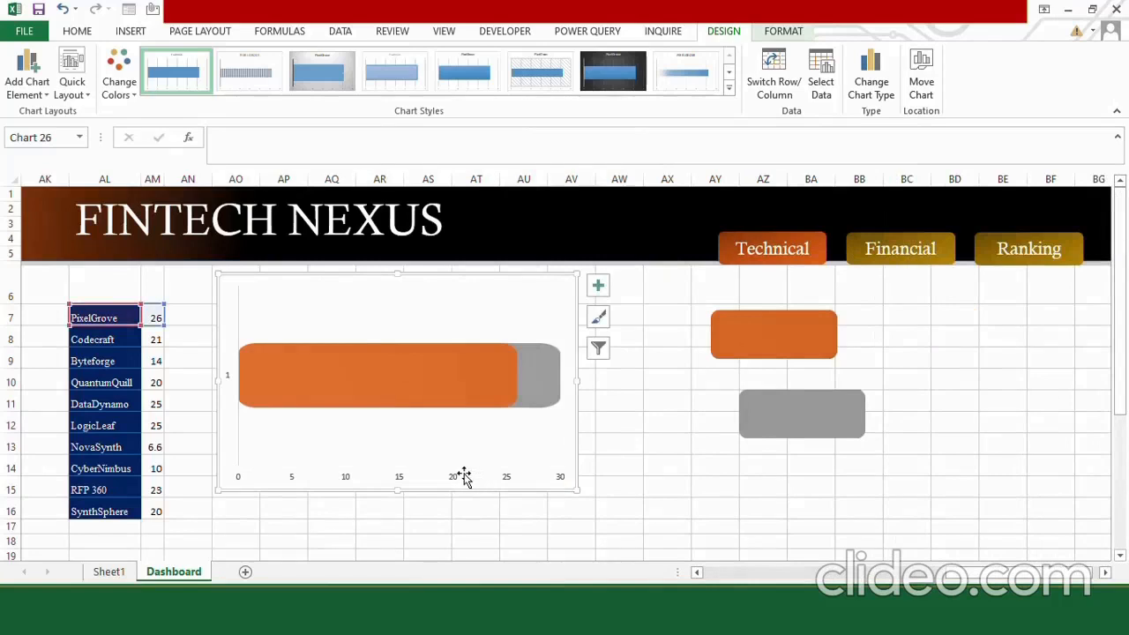
{"action": "left_click", "coordinate": [450, 473]}
{"action": "key", "text": "Delete"}
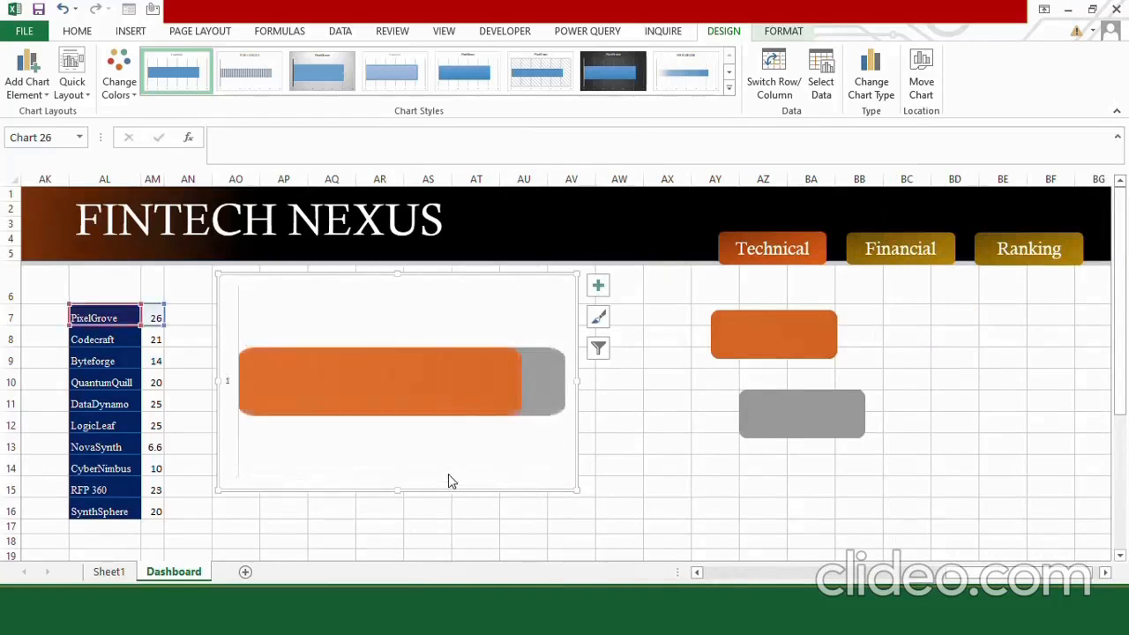
{"action": "left_click", "coordinate": [228, 382]}
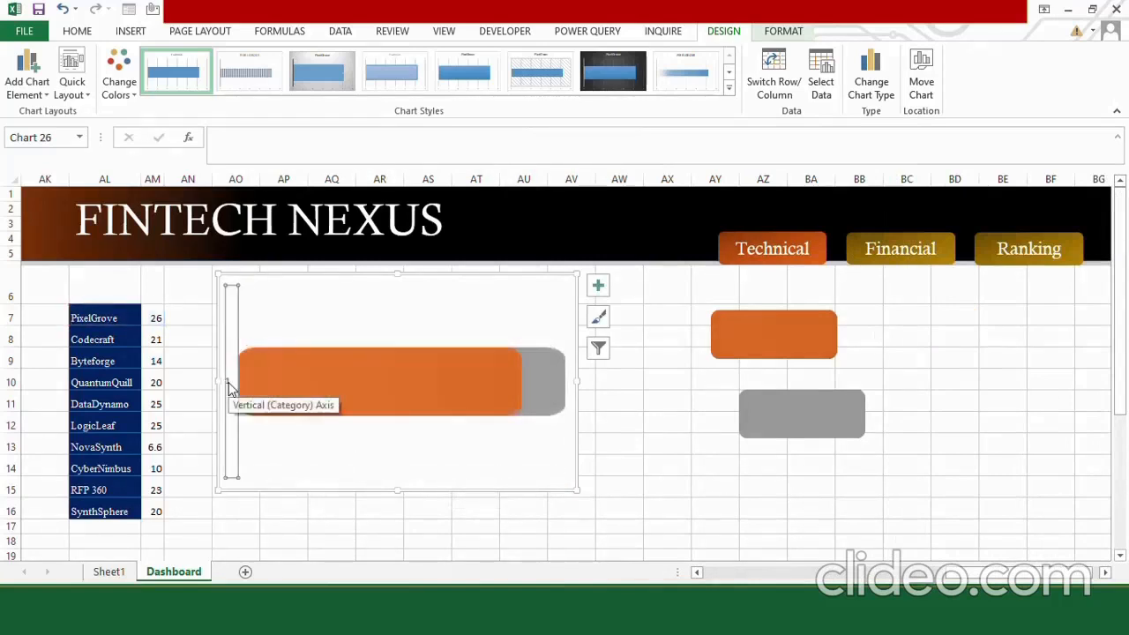
{"action": "key", "text": "Delete"}
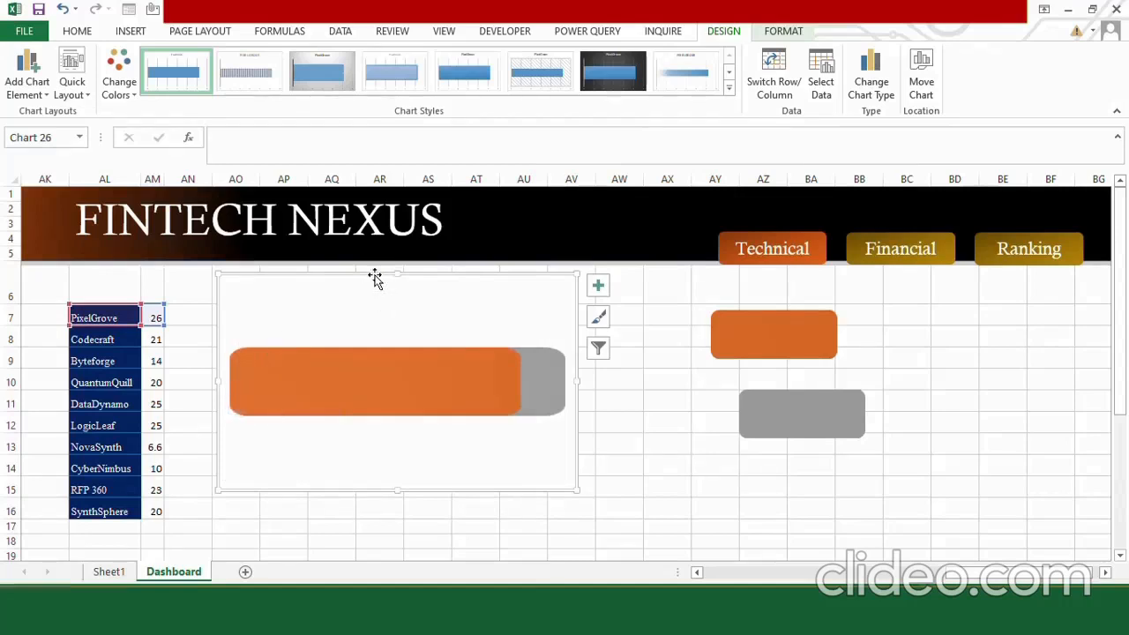
Give the chart area no fill and no outline.
{"action": "left_click", "coordinate": [367, 320]}
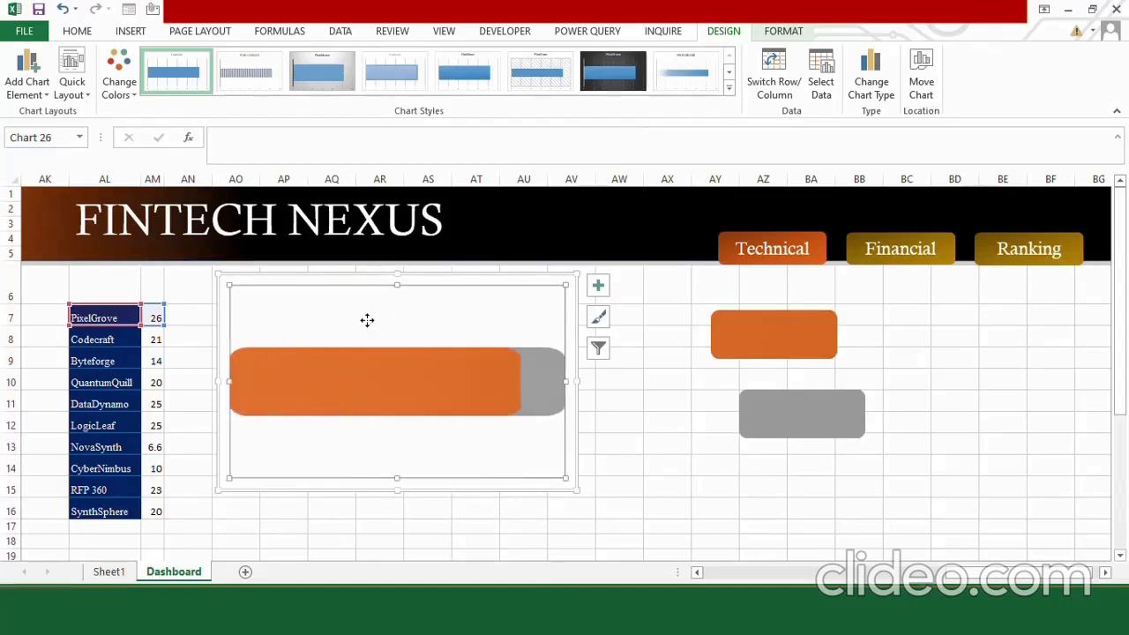
{"action": "left_click", "coordinate": [341, 272]}
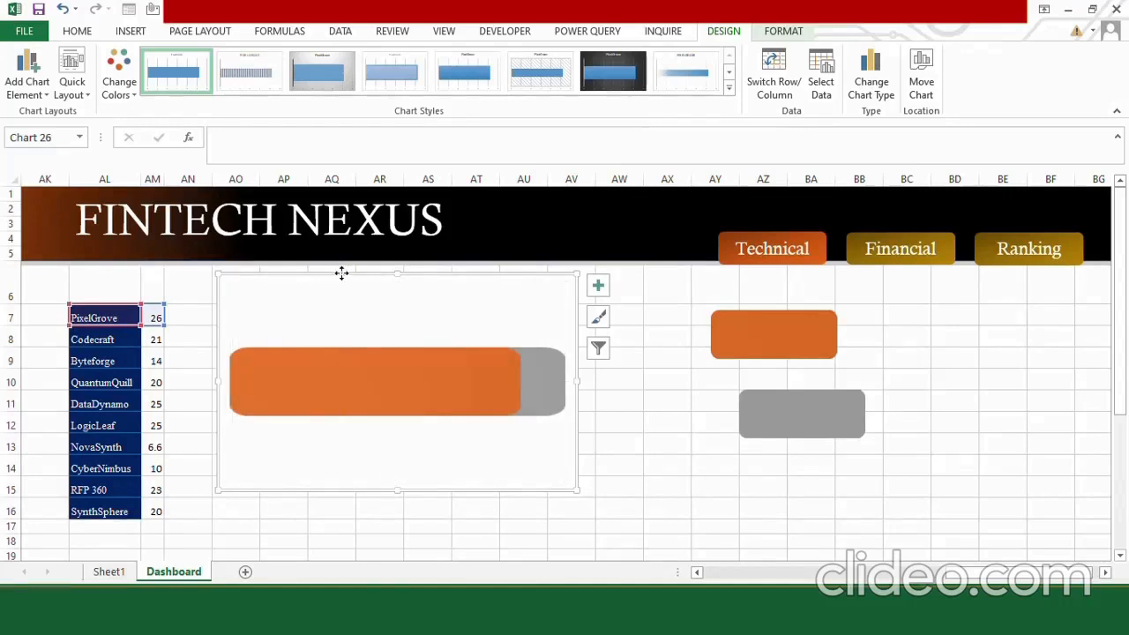
{"action": "left_click", "coordinate": [783, 31]}
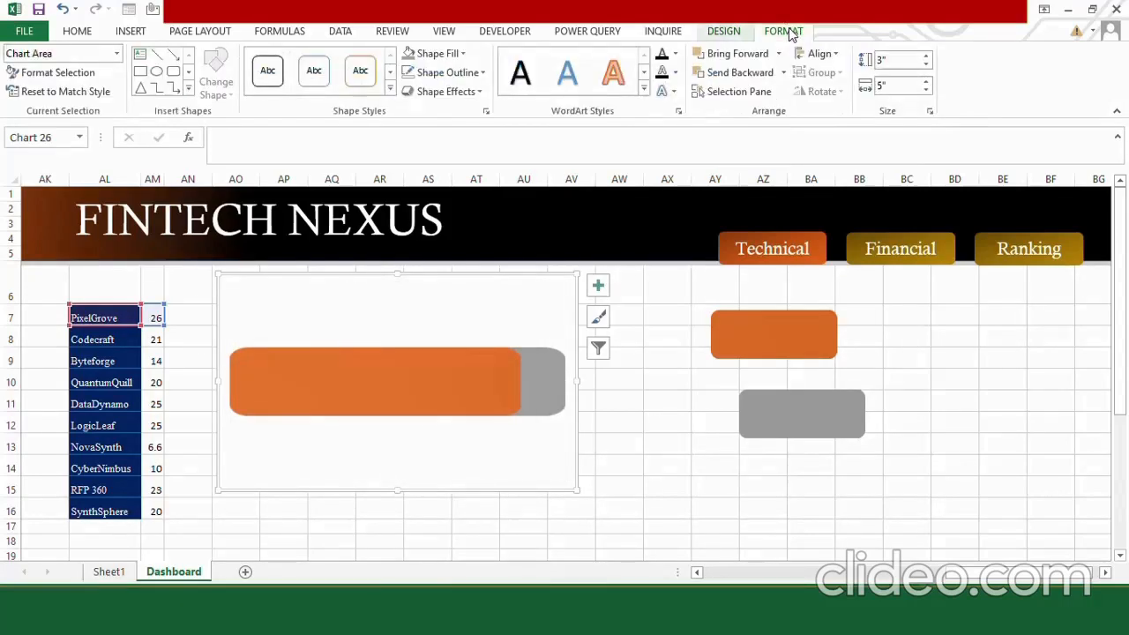
{"action": "left_click", "coordinate": [454, 54]}
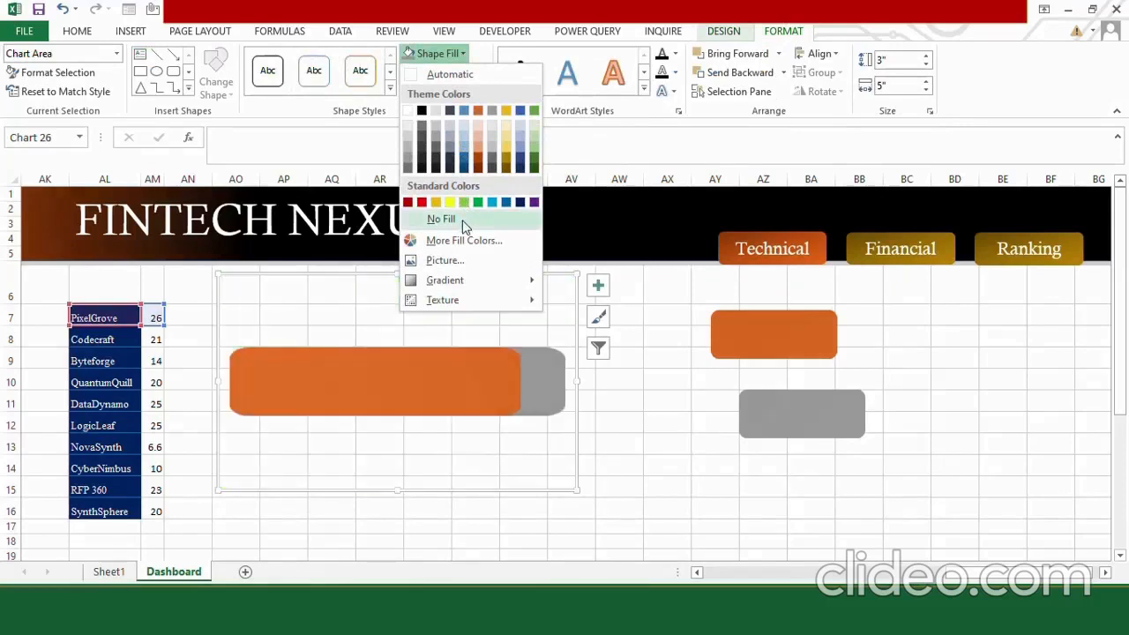
{"action": "left_click", "coordinate": [445, 219]}
{"action": "left_click", "coordinate": [470, 81]}
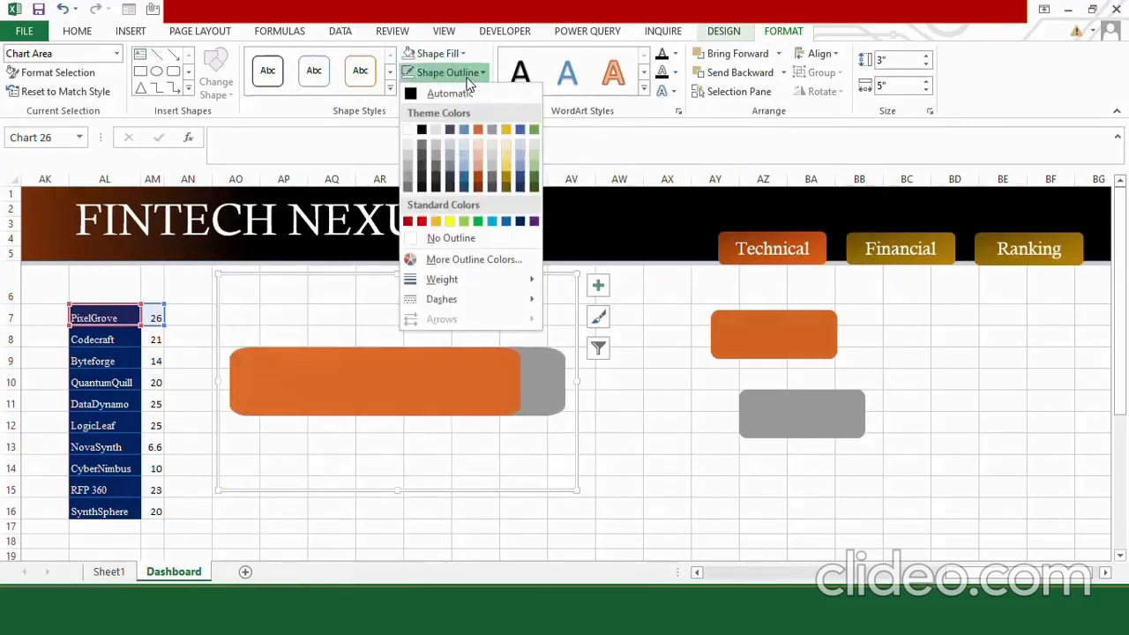
{"action": "left_click", "coordinate": [464, 240]}
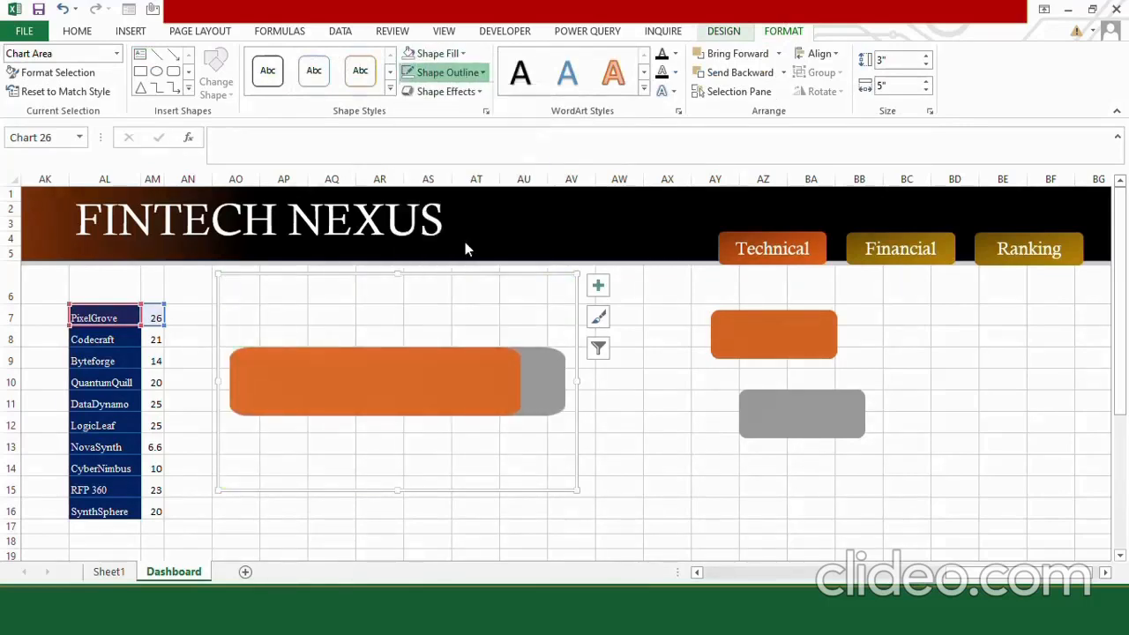
Stretch the plot area on all four sides to fill the whole chart area.
{"action": "double_click", "coordinate": [416, 328]}
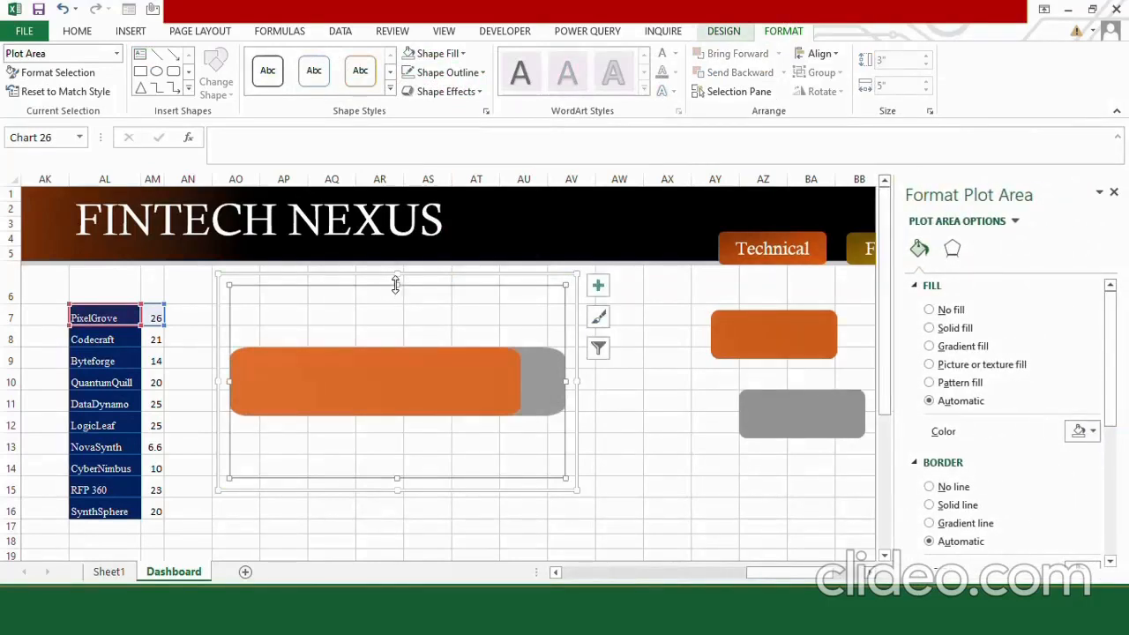
{"action": "left_click_drag", "start_coordinate": [397, 284], "coordinate": [396, 275]}
{"action": "left_click_drag", "start_coordinate": [402, 492], "coordinate": [397, 487]}
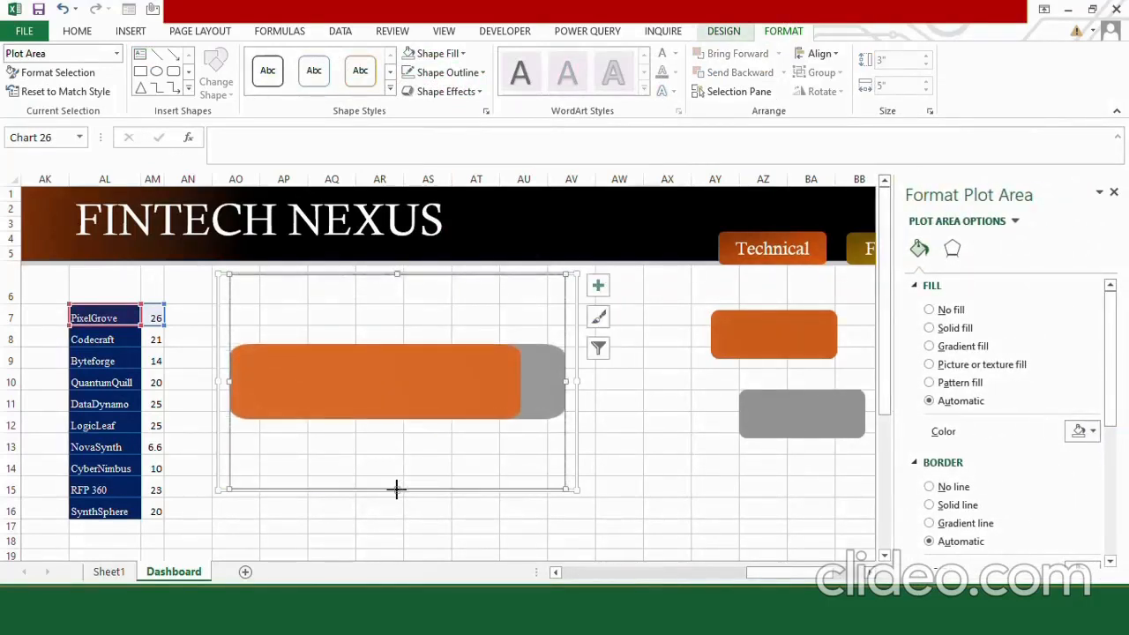
{"action": "left_click_drag", "start_coordinate": [566, 382], "coordinate": [575, 382]}
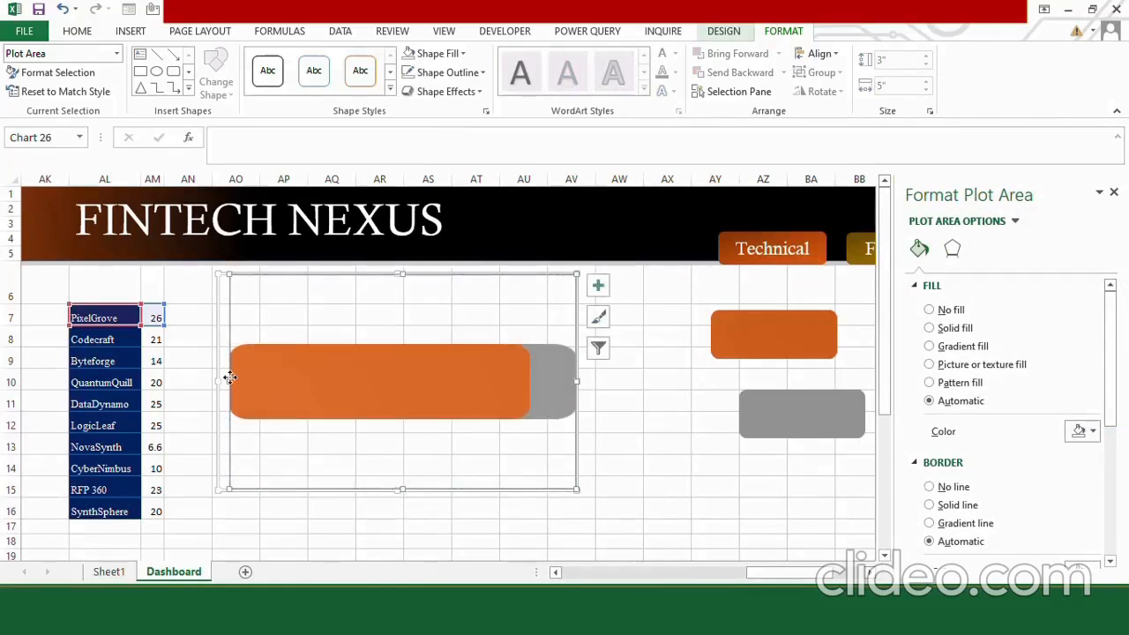
{"action": "key", "text": "Escape"}
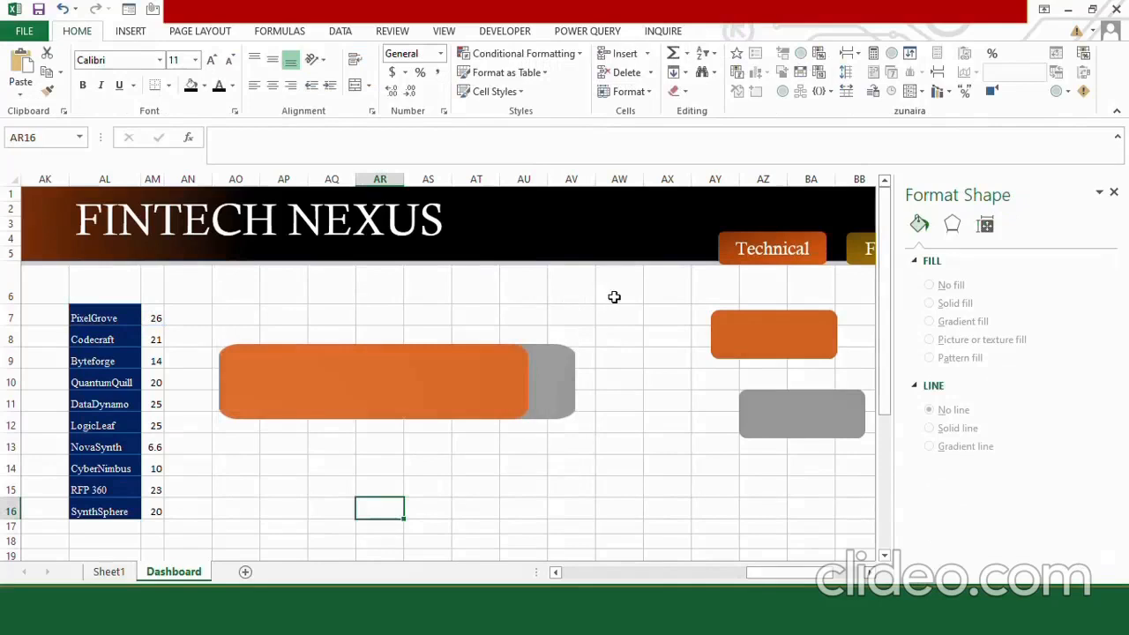
Shrink the chart to a small bar about one row high and place it beside the PixelGrove score in row 7.
{"action": "left_click", "coordinate": [403, 296]}
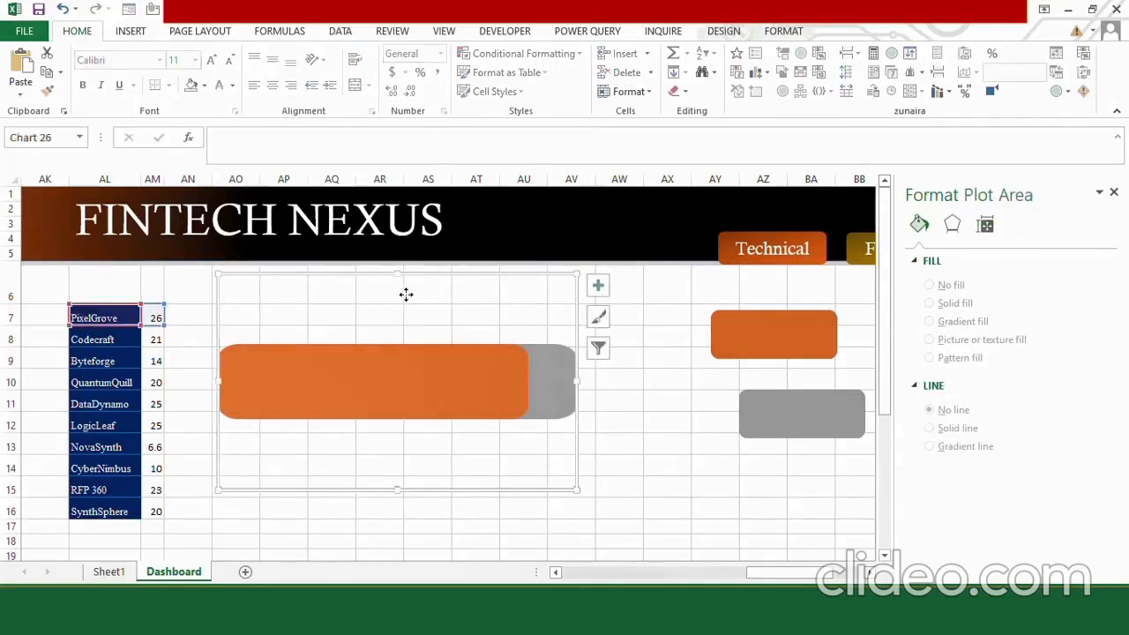
{"action": "left_click", "coordinate": [384, 274]}
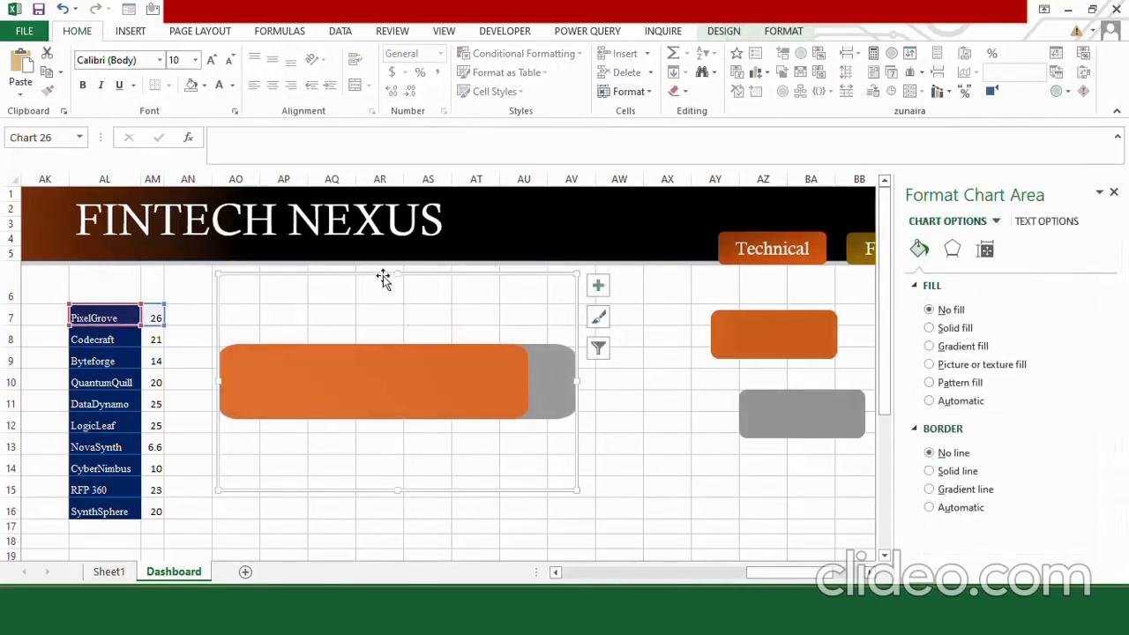
{"action": "left_click_drag", "start_coordinate": [396, 489], "coordinate": [402, 349]}
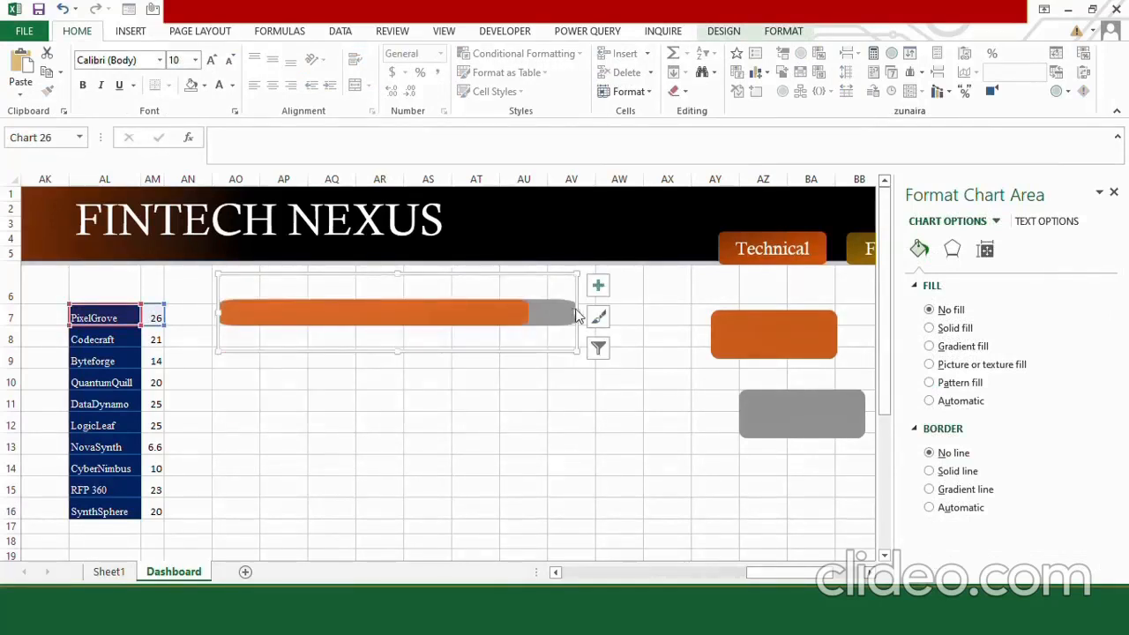
{"action": "left_click_drag", "start_coordinate": [579, 313], "coordinate": [402, 314]}
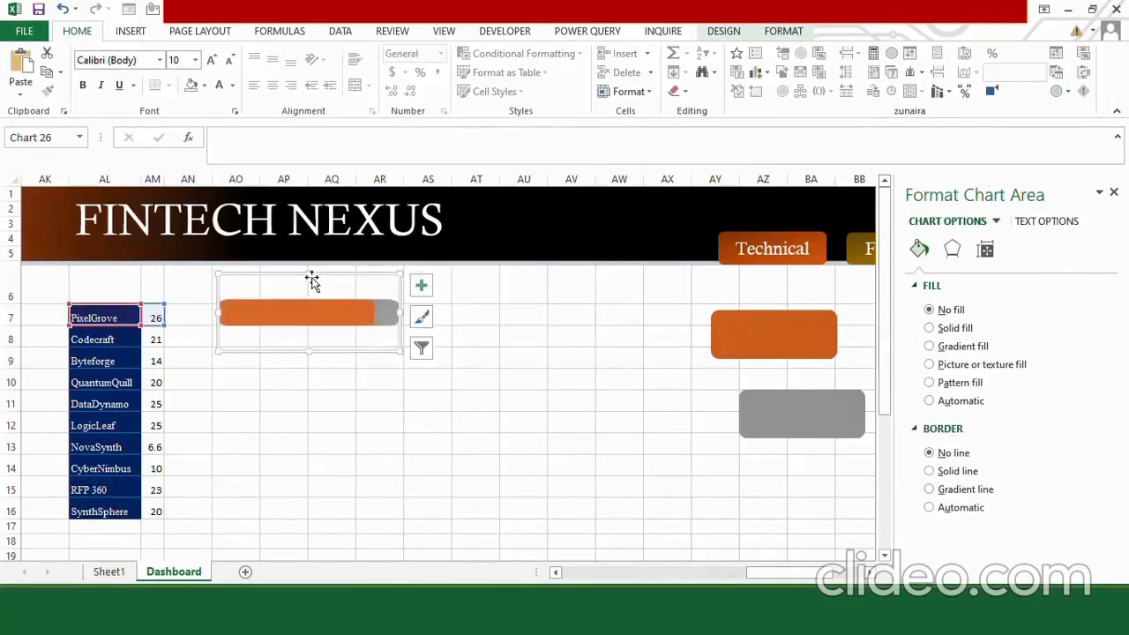
{"action": "left_click_drag", "start_coordinate": [309, 275], "coordinate": [308, 300]}
{"action": "left_click_drag", "start_coordinate": [402, 324], "coordinate": [357, 325]}
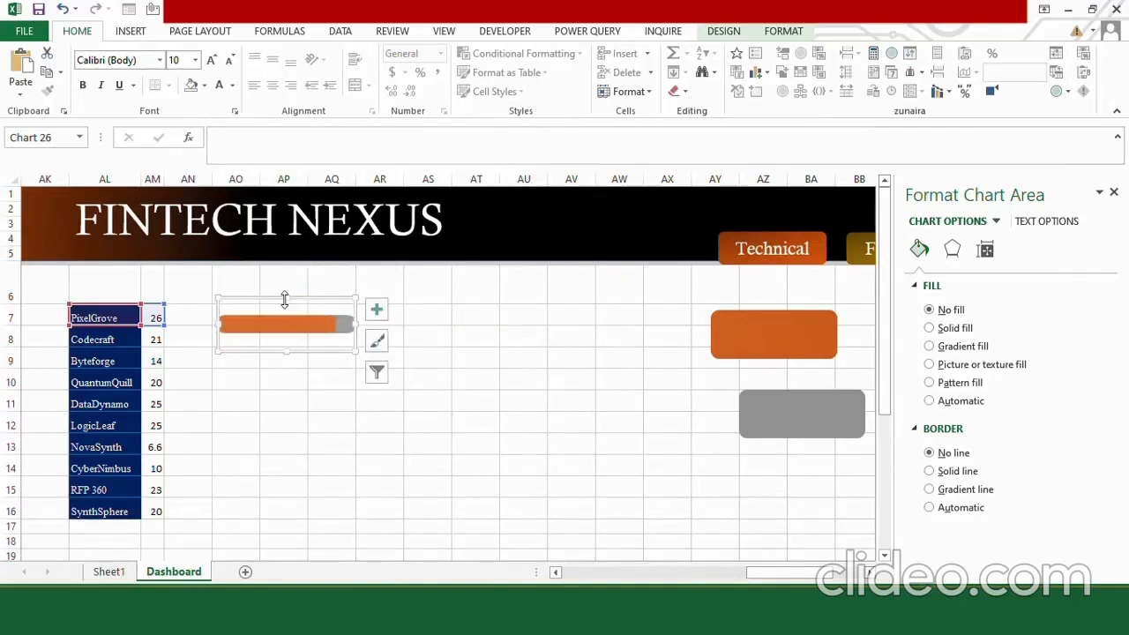
{"action": "left_click_drag", "start_coordinate": [284, 300], "coordinate": [284, 292]}
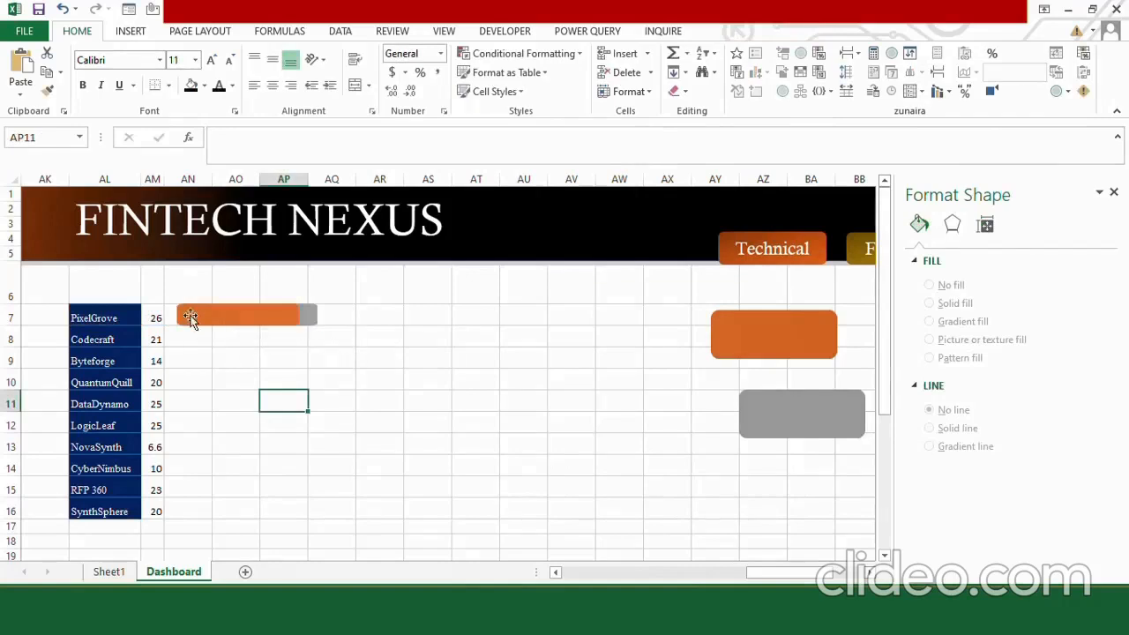
{"action": "left_click", "coordinate": [211, 306]}
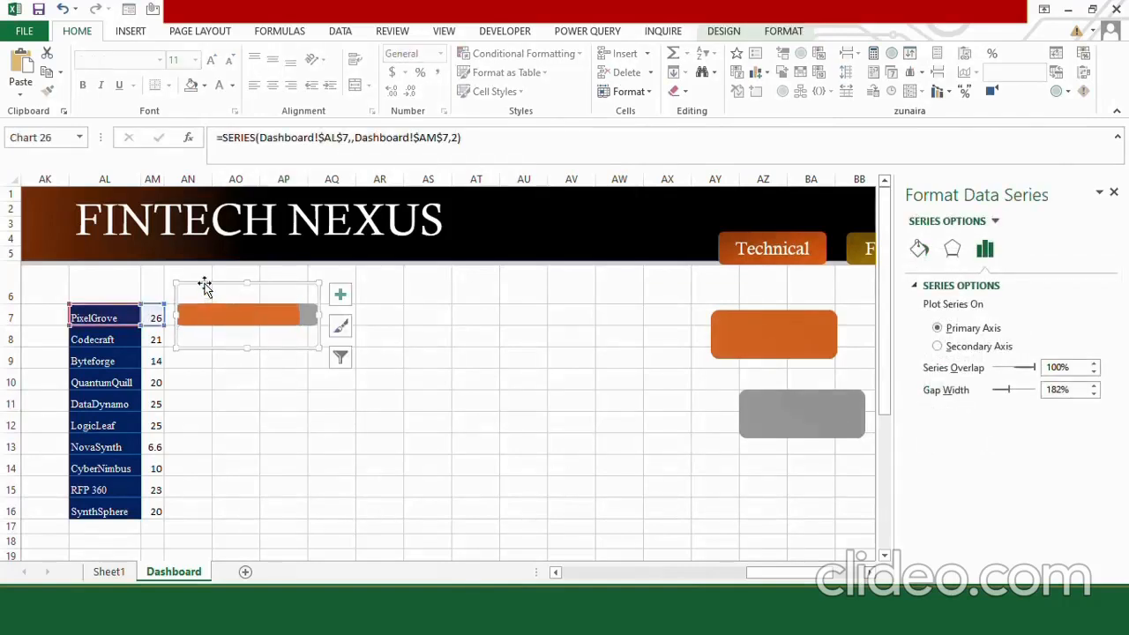
Duplicate the PixelGrove score bar chart and place the copy just below the original bar.
{"action": "left_click", "coordinate": [203, 286]}
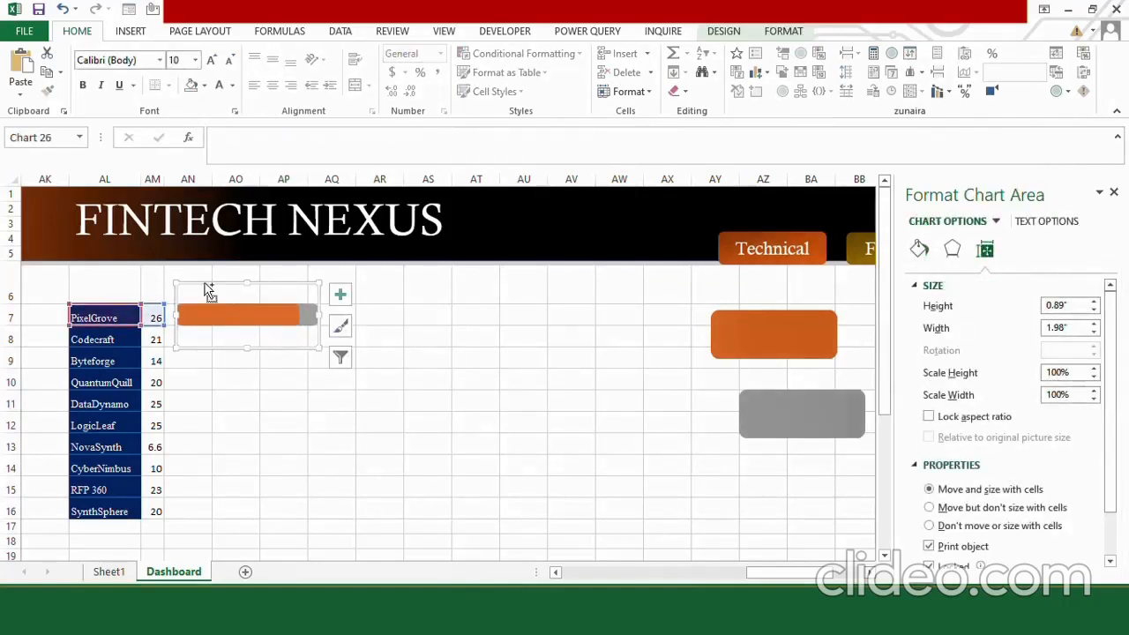
{"action": "left_click", "coordinate": [330, 389]}
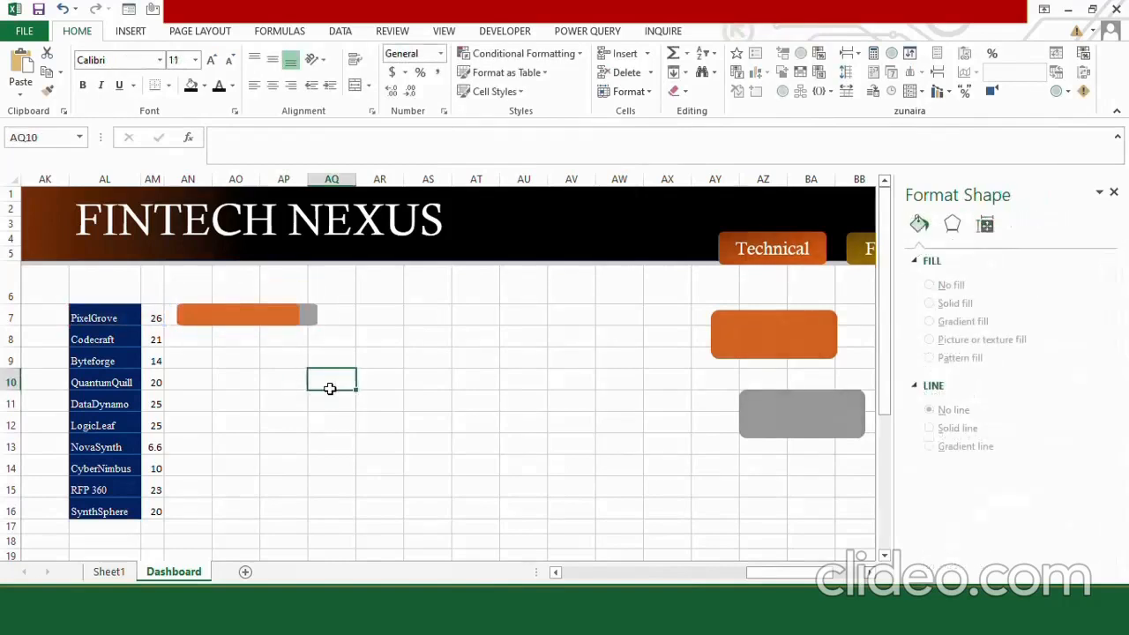
{"action": "key", "text": "ctrl+v"}
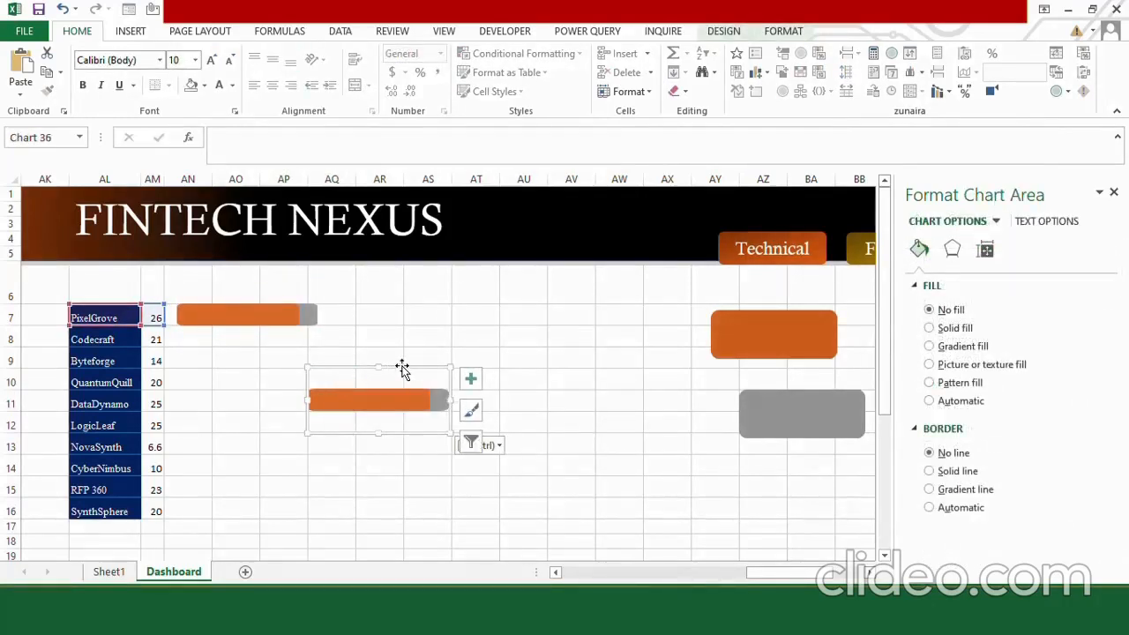
{"action": "left_click_drag", "start_coordinate": [403, 373], "coordinate": [302, 324]}
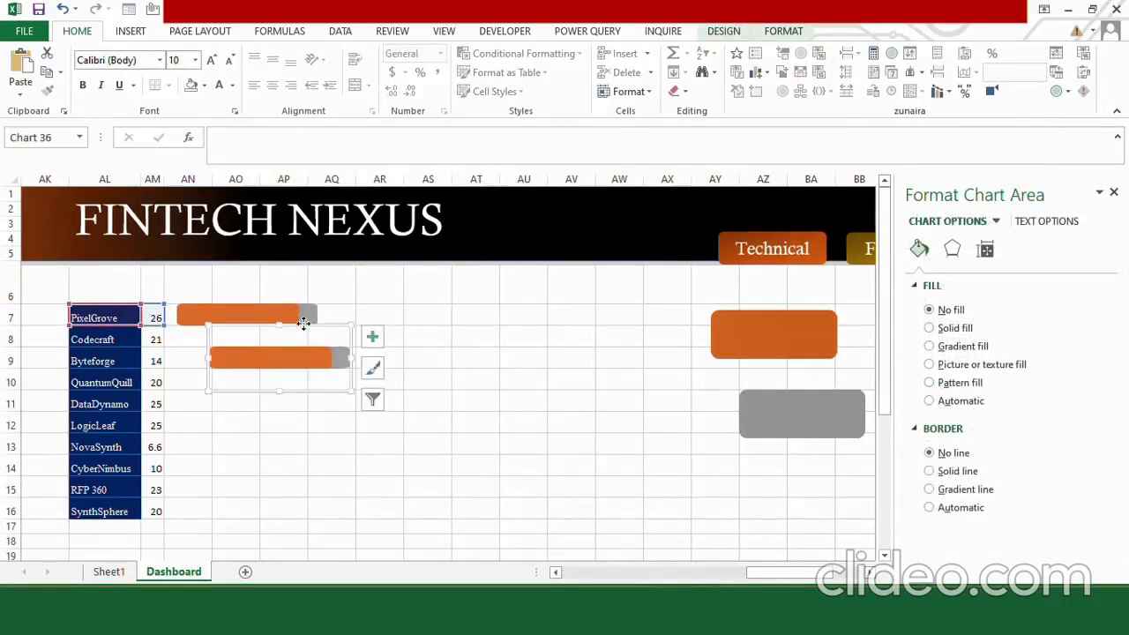
In the copied chart's data source, hide the PixelGrove series and add a series named from AL8 with its value from AM8.
{"action": "right_click", "coordinate": [302, 324]}
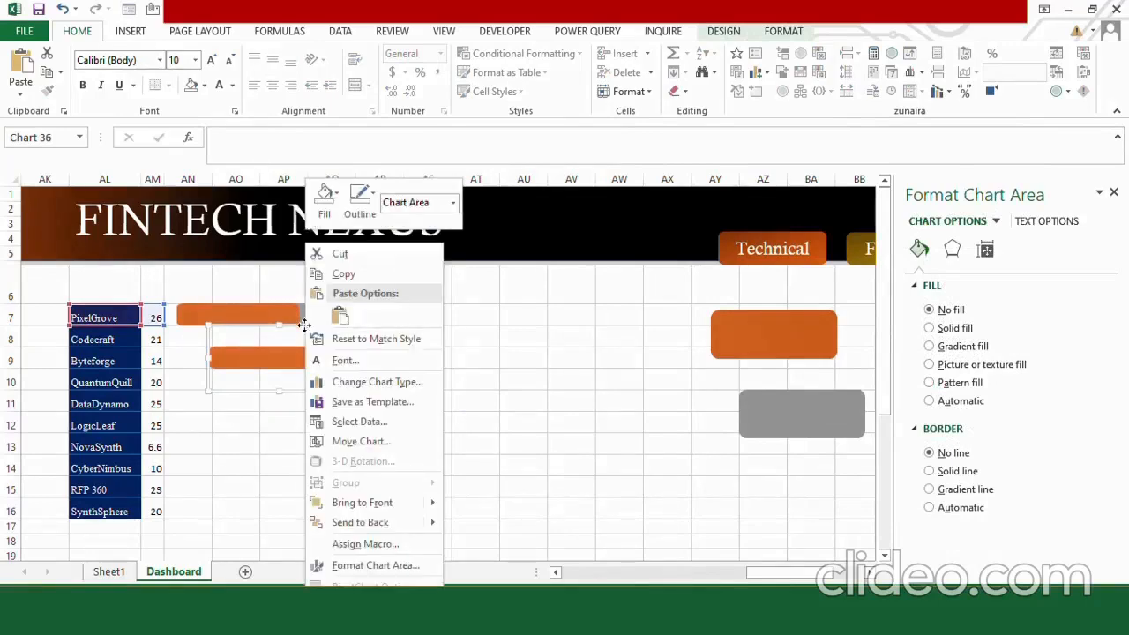
{"action": "left_click", "coordinate": [357, 422]}
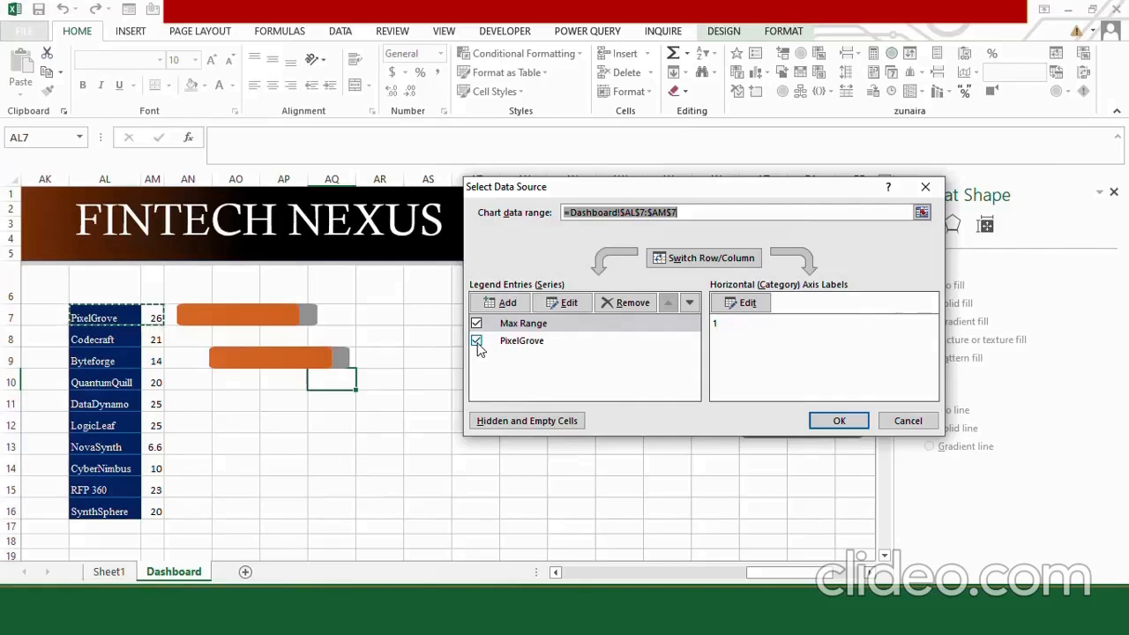
{"action": "left_click", "coordinate": [476, 342]}
{"action": "left_click", "coordinate": [507, 303]}
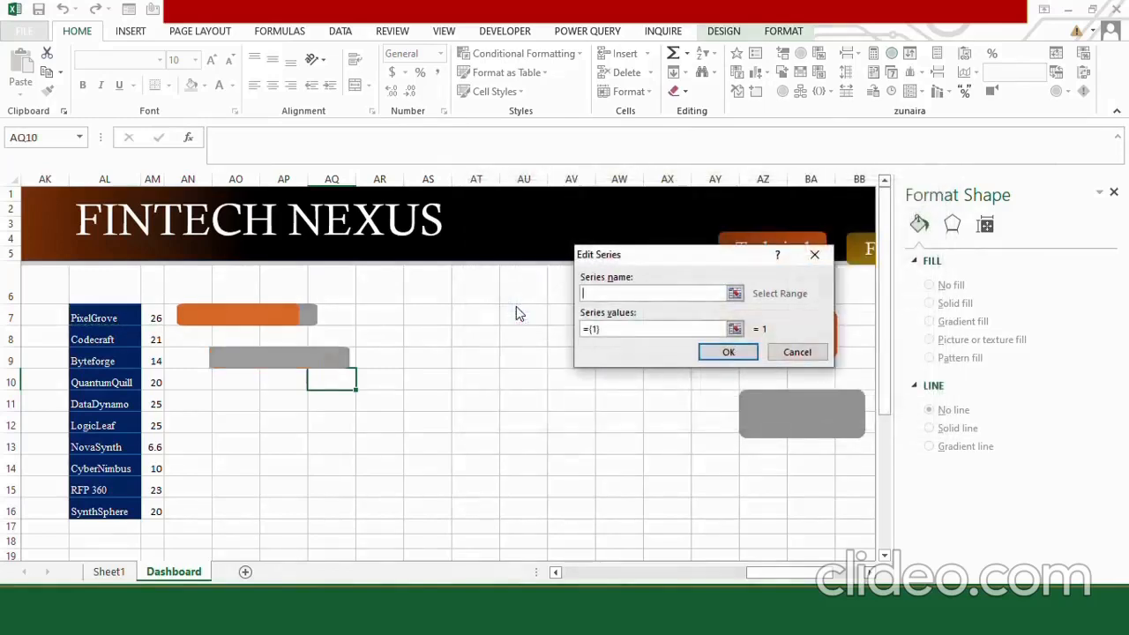
{"action": "left_click", "coordinate": [104, 339]}
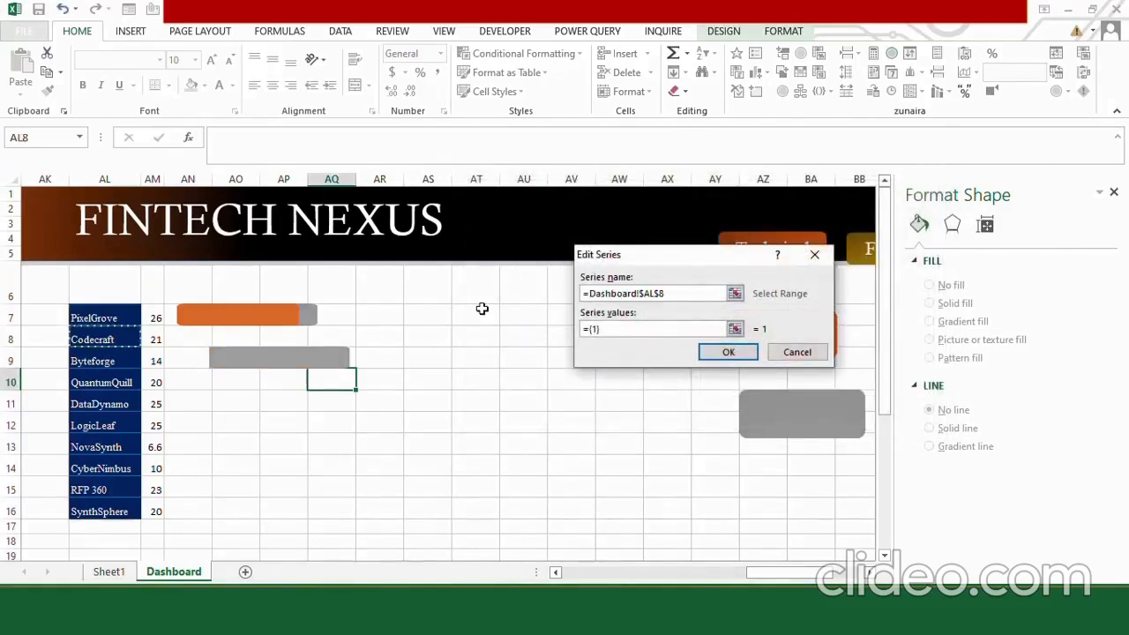
{"action": "left_click", "coordinate": [609, 329]}
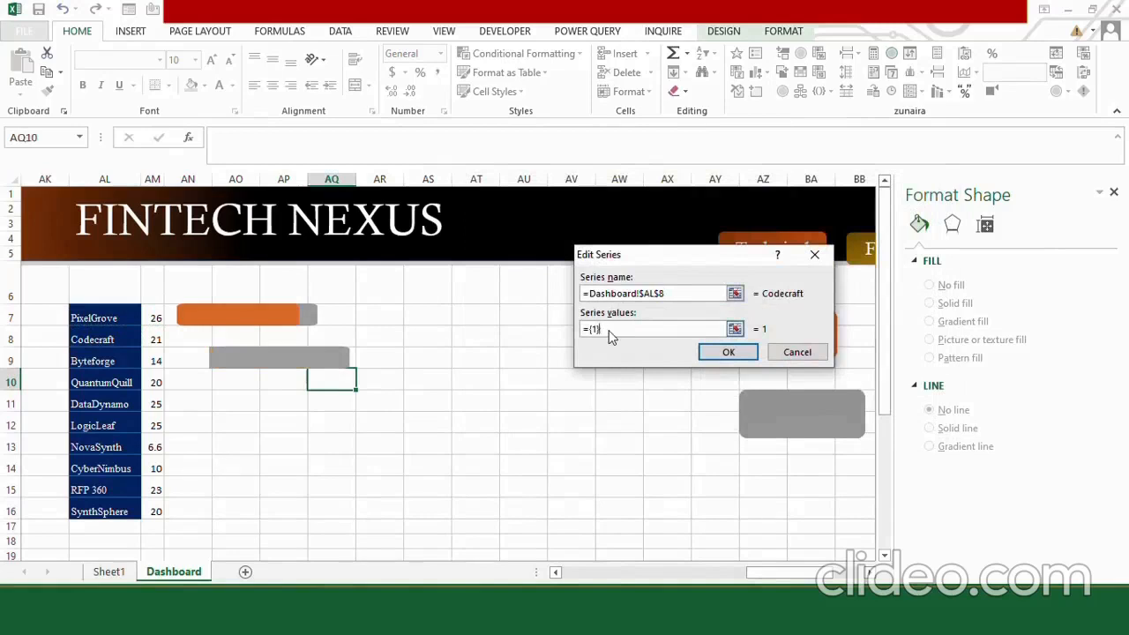
{"action": "key", "text": "BackSpace"}
{"action": "key", "text": "BackSpace"}
{"action": "key", "text": "BackSpace"}
{"action": "key", "text": "BackSpace"}
{"action": "left_click", "coordinate": [150, 342]}
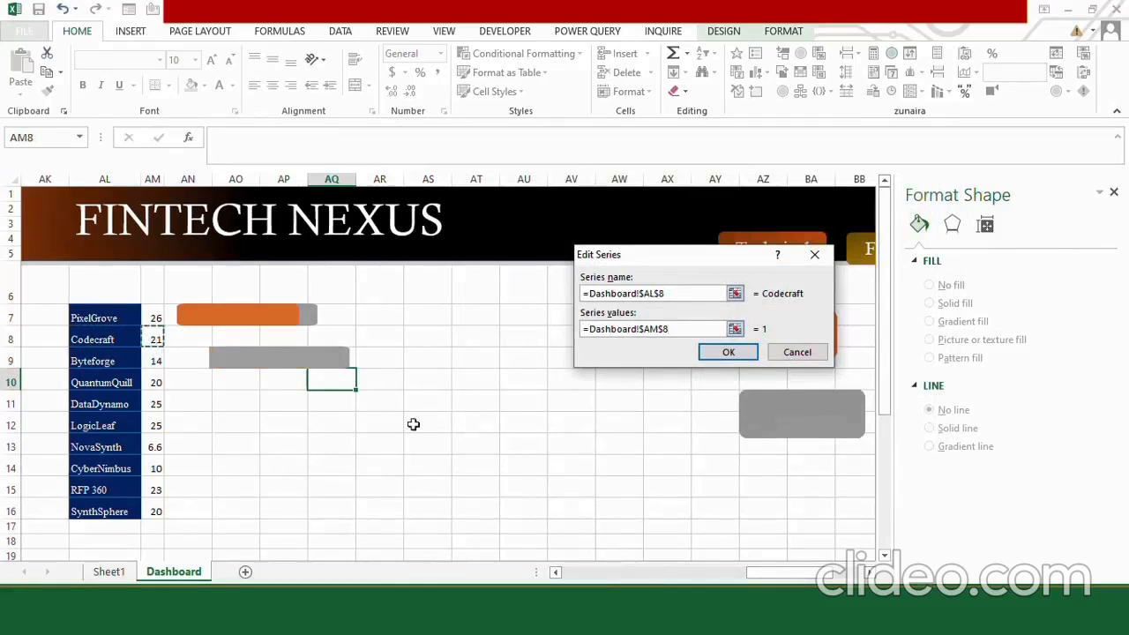
{"action": "left_click", "coordinate": [730, 353]}
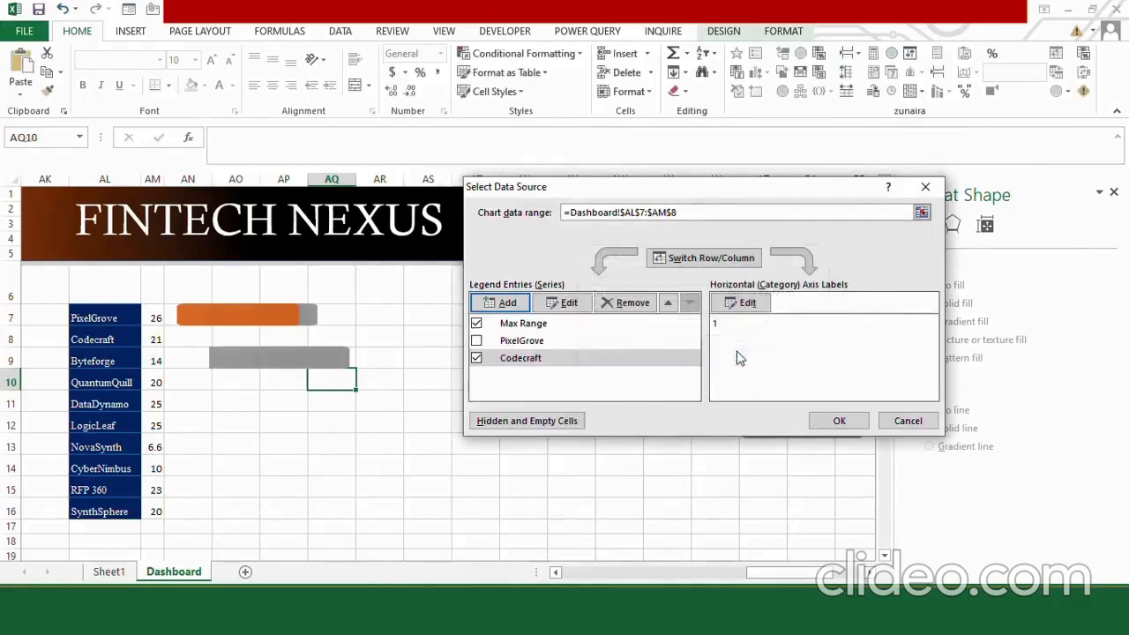
{"action": "left_click", "coordinate": [840, 421]}
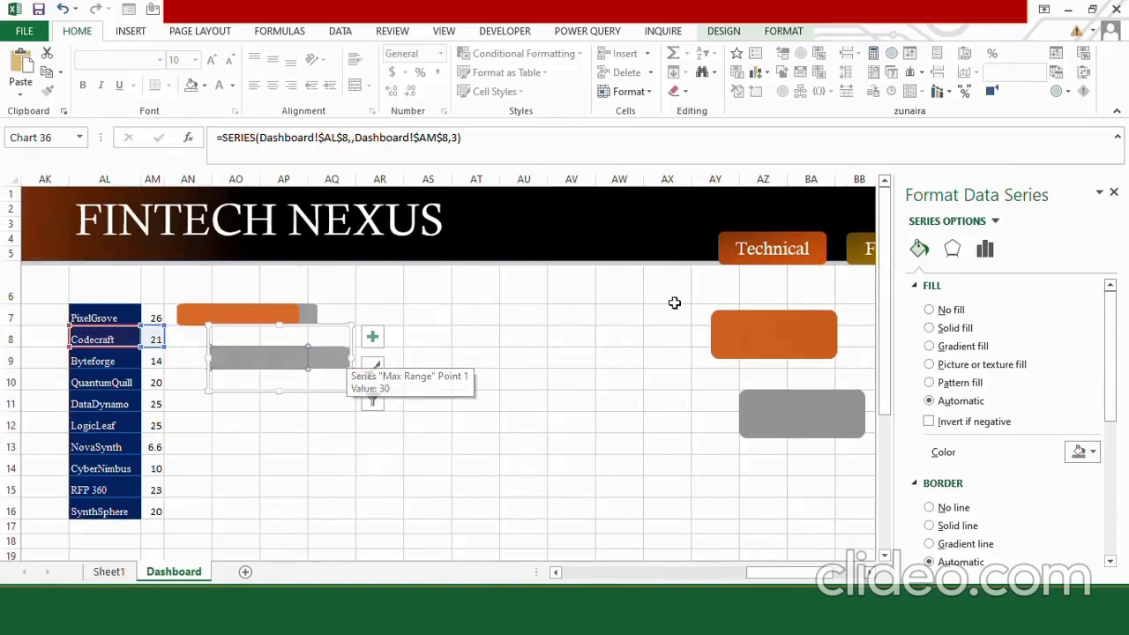
Fill the Codecraft series with the orange rounded rectangle and place its chart beside the Codecraft score in row 8.
{"action": "left_click", "coordinate": [737, 331]}
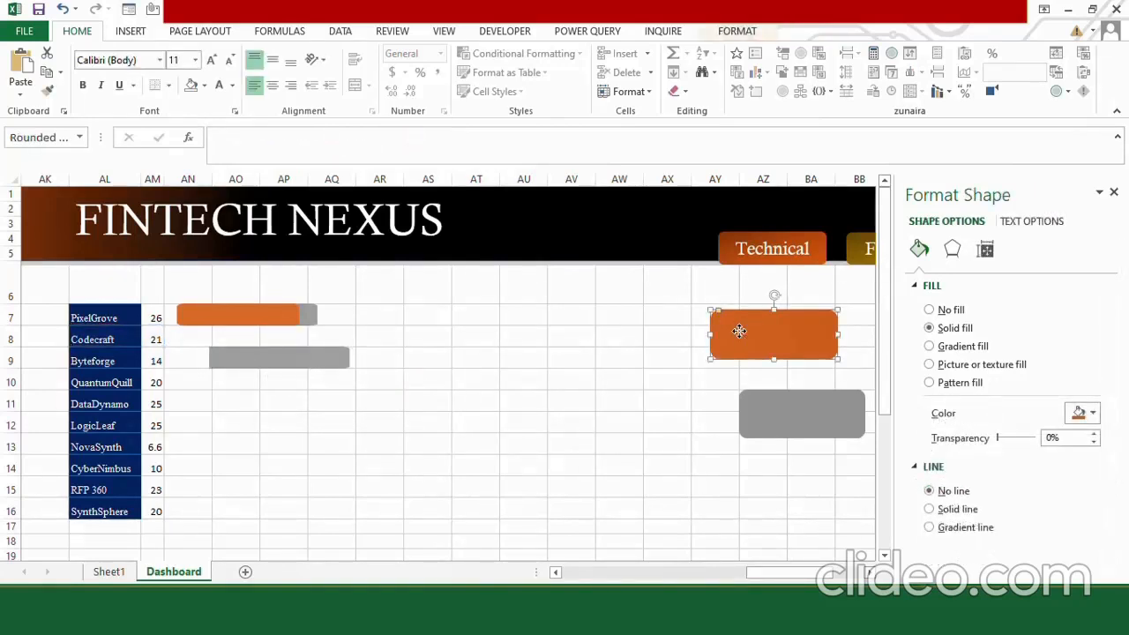
{"action": "left_click", "coordinate": [247, 363]}
{"action": "left_click", "coordinate": [247, 363]}
{"action": "key", "text": "ctrl+v"}
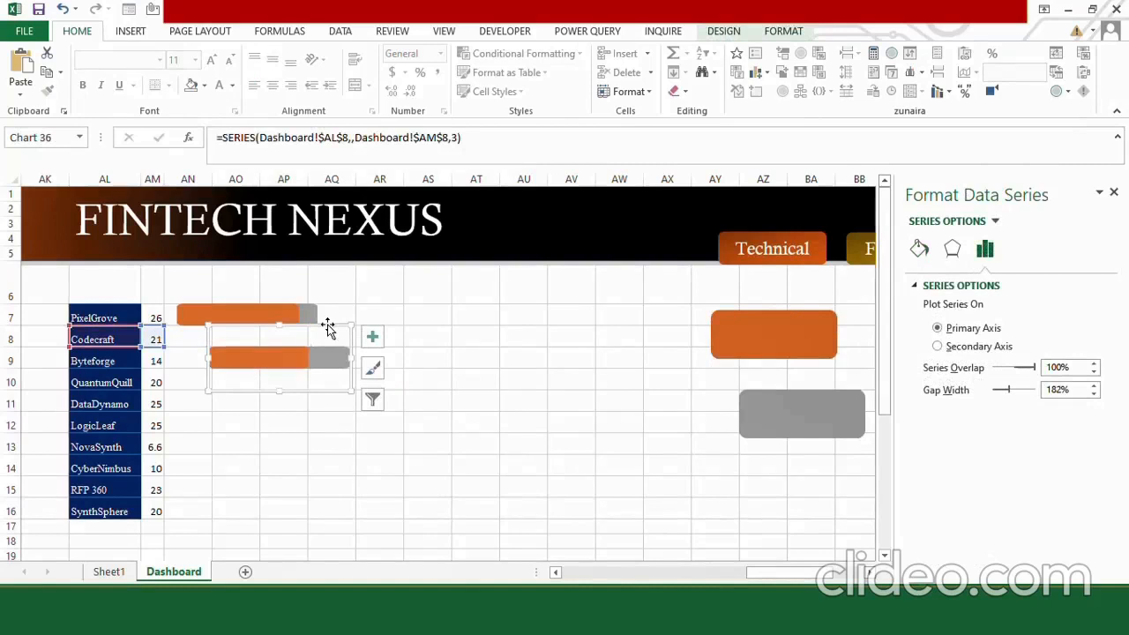
{"action": "left_click_drag", "start_coordinate": [328, 327], "coordinate": [296, 306]}
{"action": "left_click", "coordinate": [240, 401]}
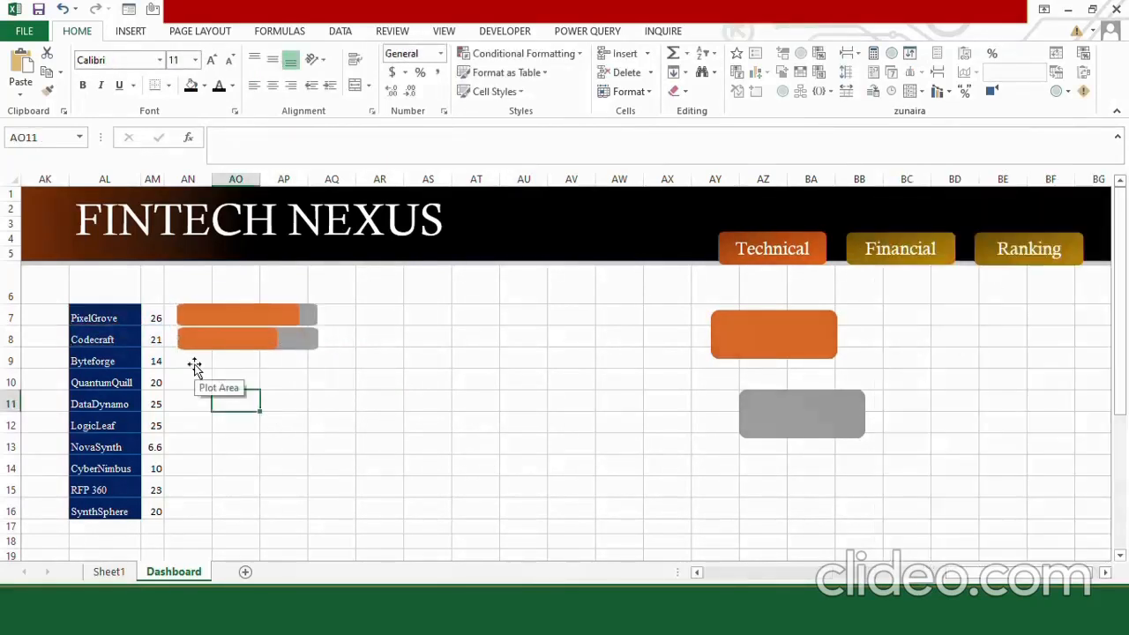
Duplicate the Codecraft score bar chart and paste the copy at cell AQ11.
{"action": "left_click", "coordinate": [240, 308]}
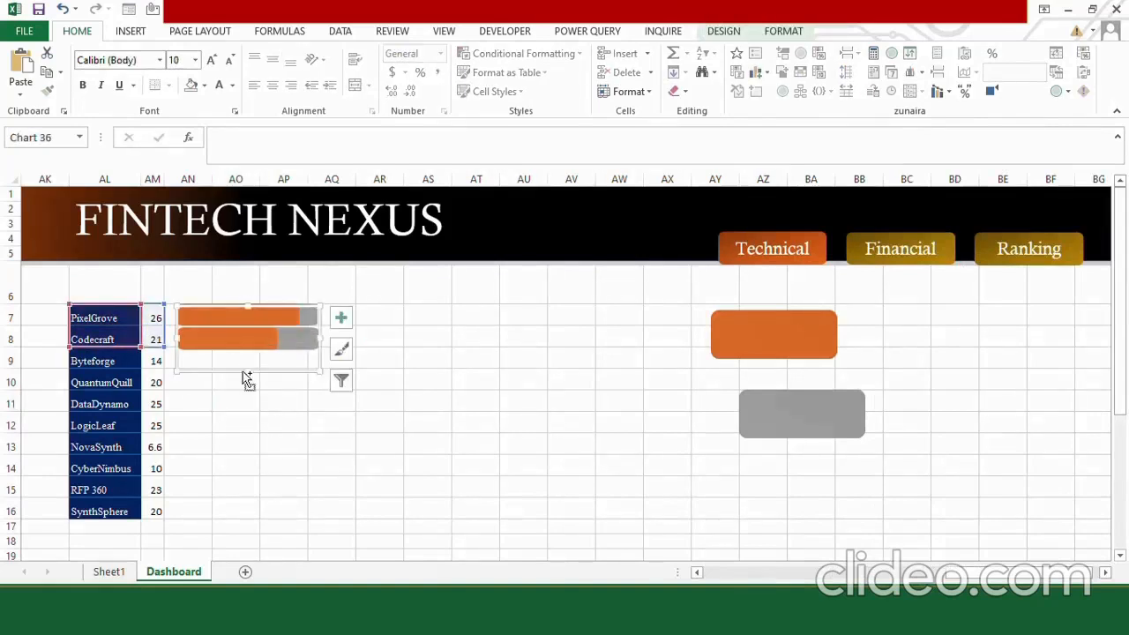
{"action": "left_click", "coordinate": [329, 403]}
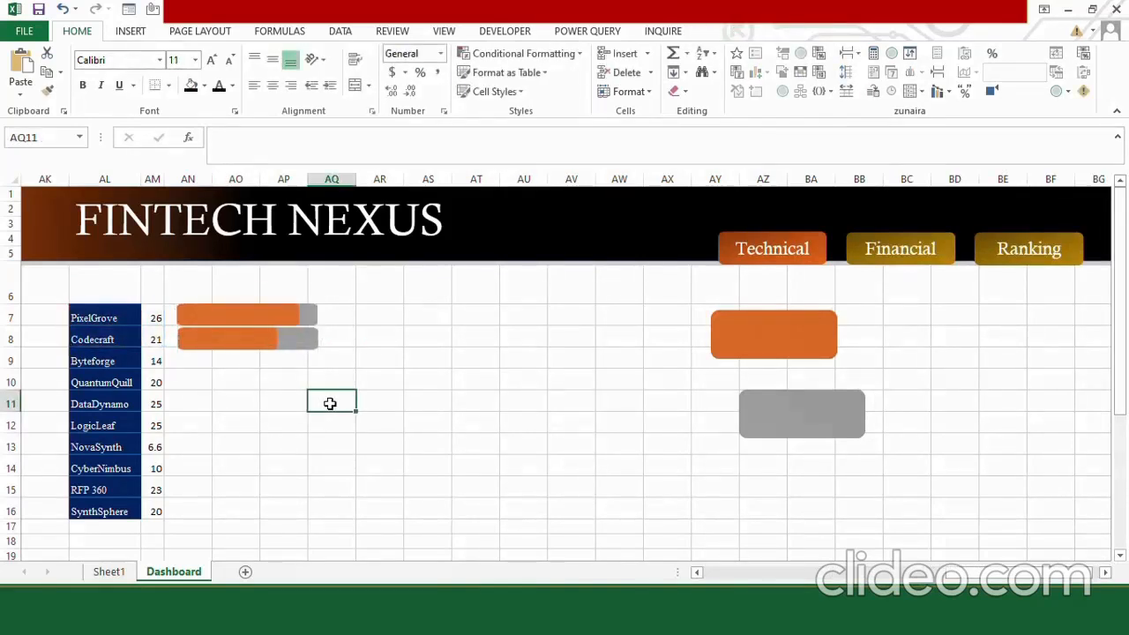
{"action": "key", "text": "ctrl+v"}
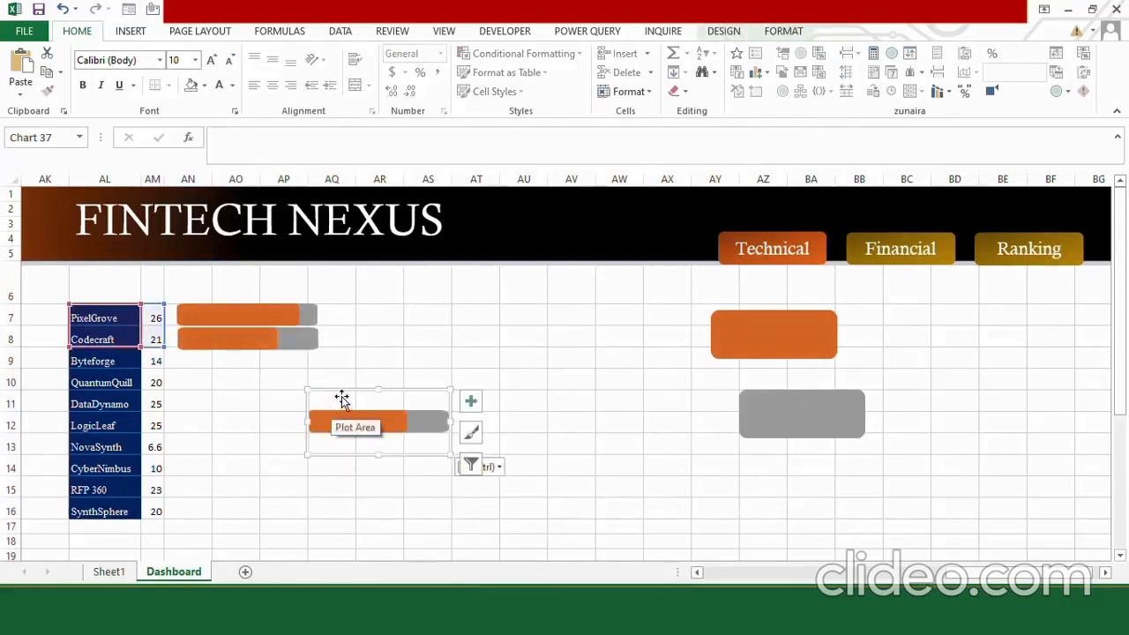
In the new copy's data source, hide the Codecraft series and add a series named from AL9 with its value from AM9.
{"action": "right_click", "coordinate": [342, 398]}
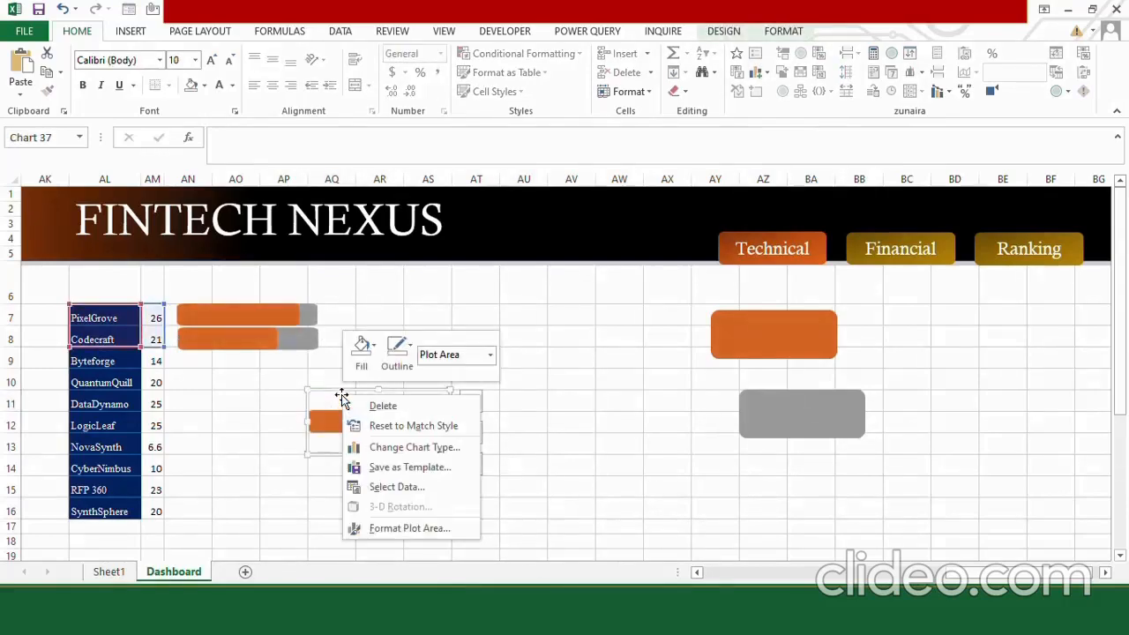
{"action": "left_click", "coordinate": [402, 488]}
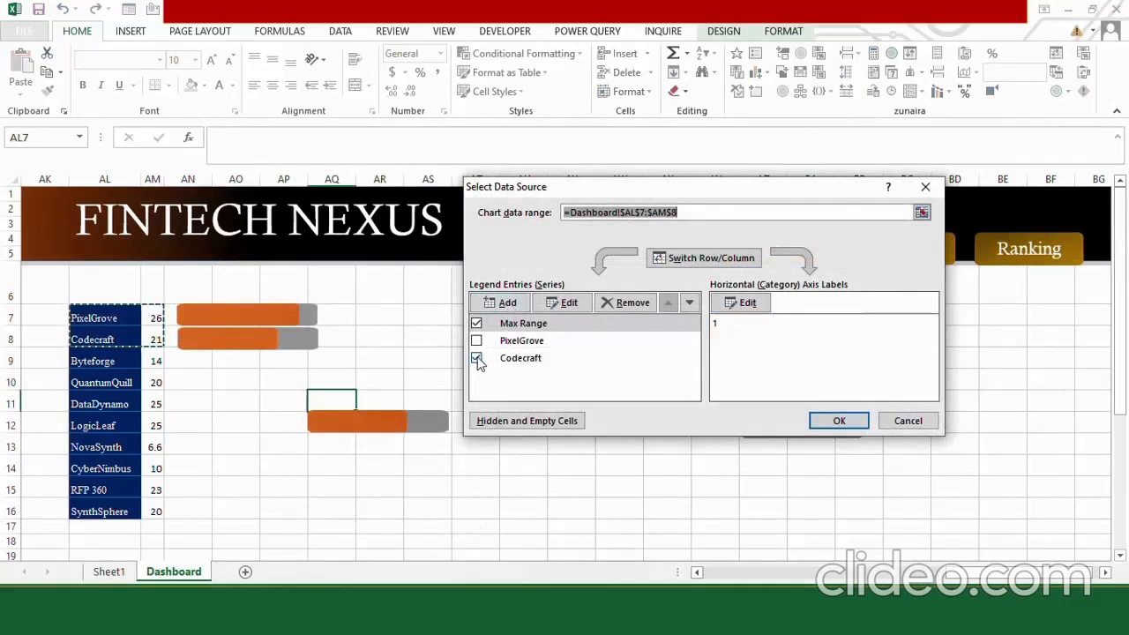
{"action": "left_click", "coordinate": [476, 358]}
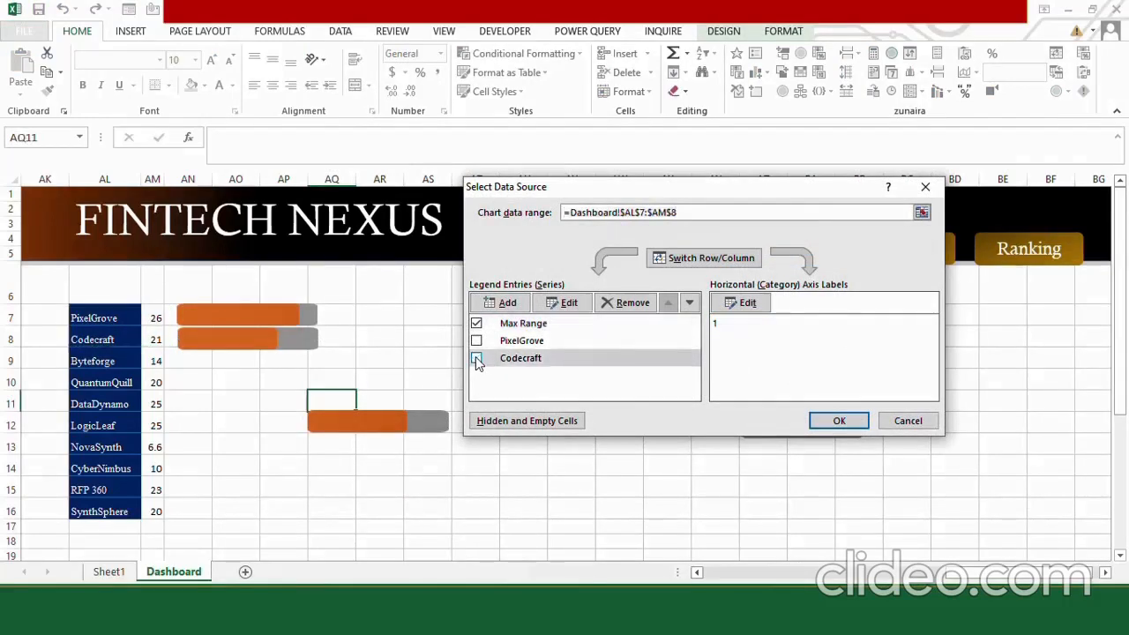
{"action": "left_click", "coordinate": [502, 302]}
{"action": "left_click", "coordinate": [87, 361]}
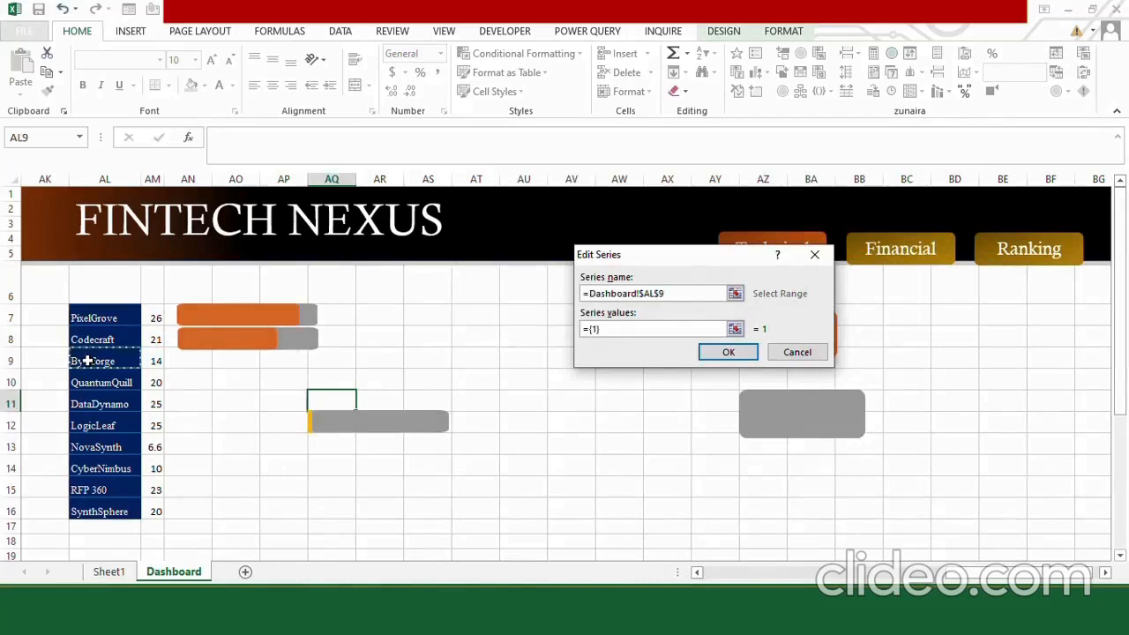
{"action": "left_click", "coordinate": [612, 332]}
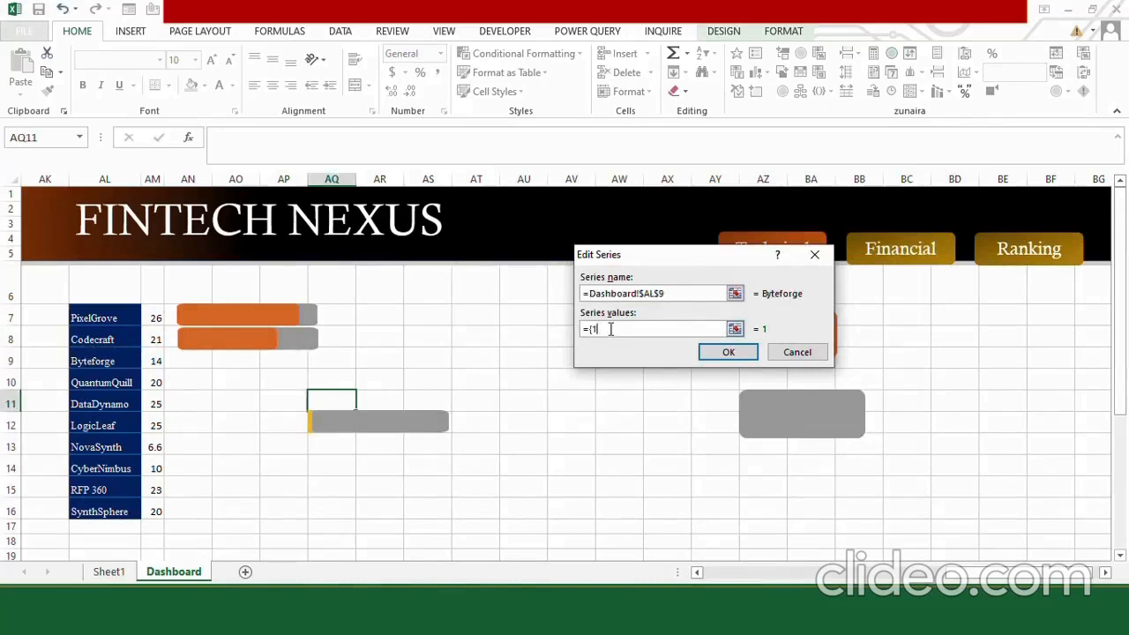
{"action": "left_click", "coordinate": [154, 362]}
{"action": "left_click", "coordinate": [730, 352]}
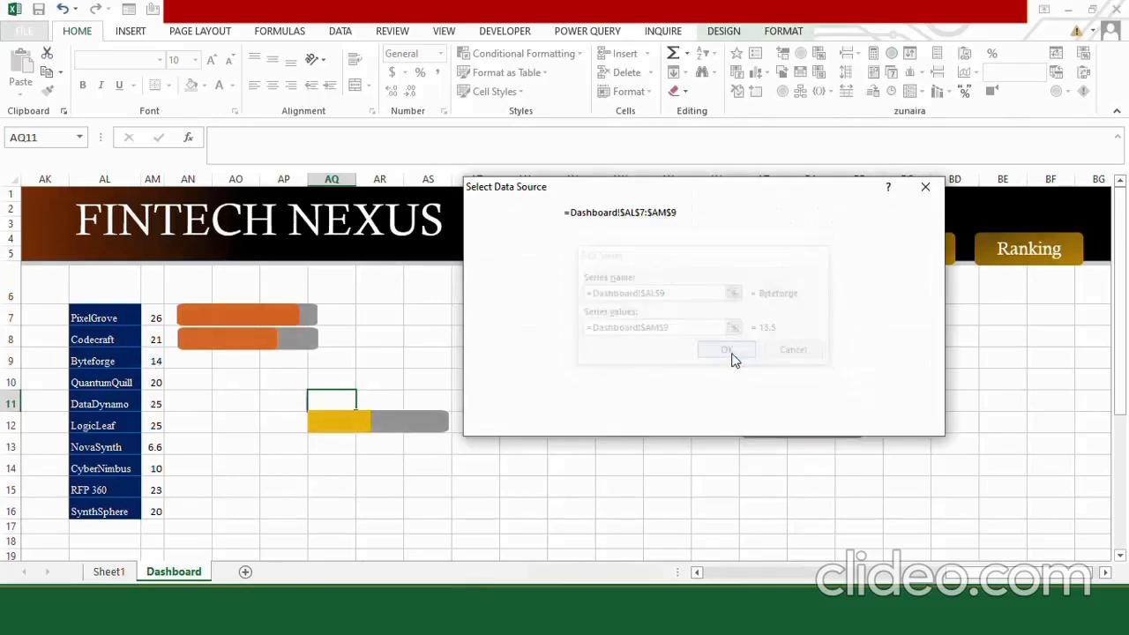
{"action": "left_click", "coordinate": [822, 416]}
Fill the Byteforge series with the orange rounded rectangle and place its chart beside the Byteforge score in row 9.
{"action": "left_click", "coordinate": [796, 330]}
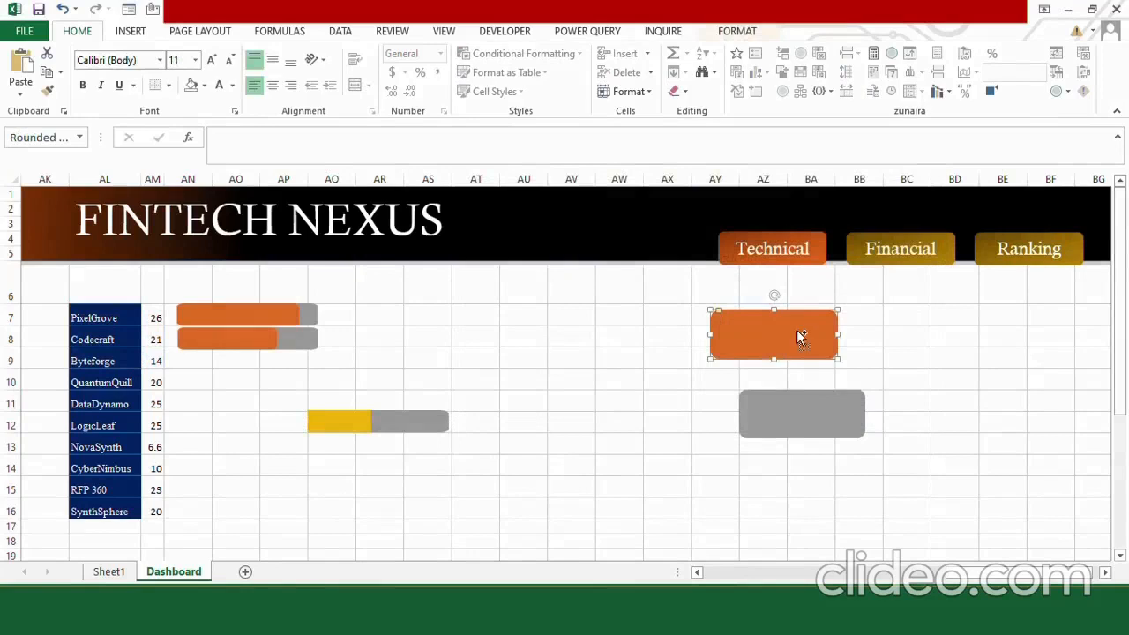
{"action": "left_click", "coordinate": [348, 426]}
{"action": "key", "text": "ctrl+v"}
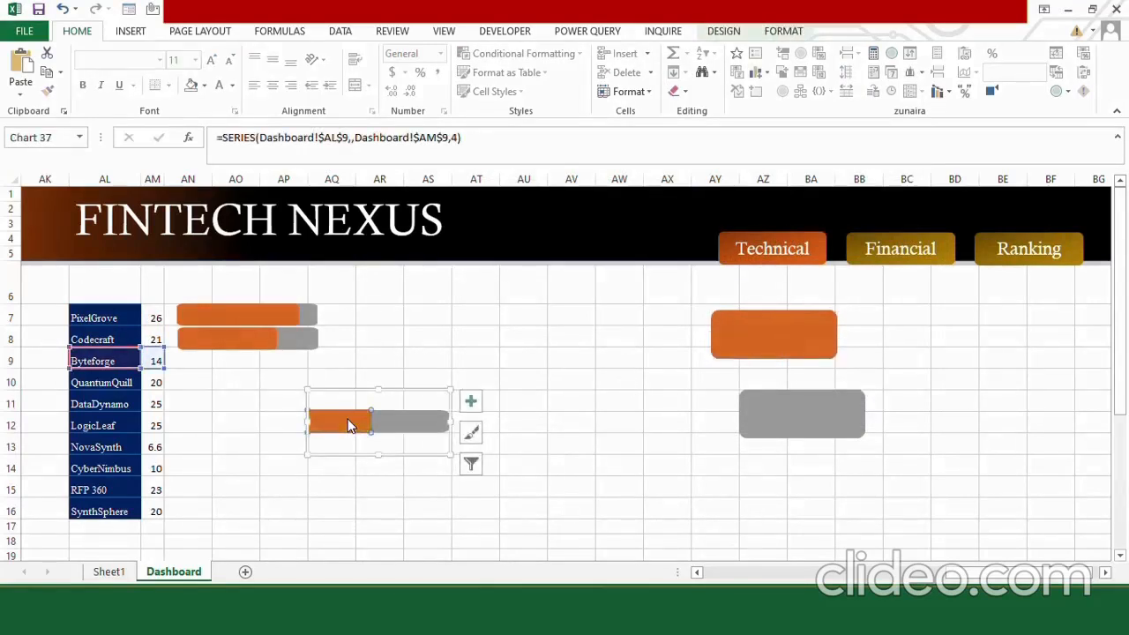
{"action": "left_click_drag", "start_coordinate": [434, 394], "coordinate": [293, 340]}
{"action": "key", "text": "Escape"}
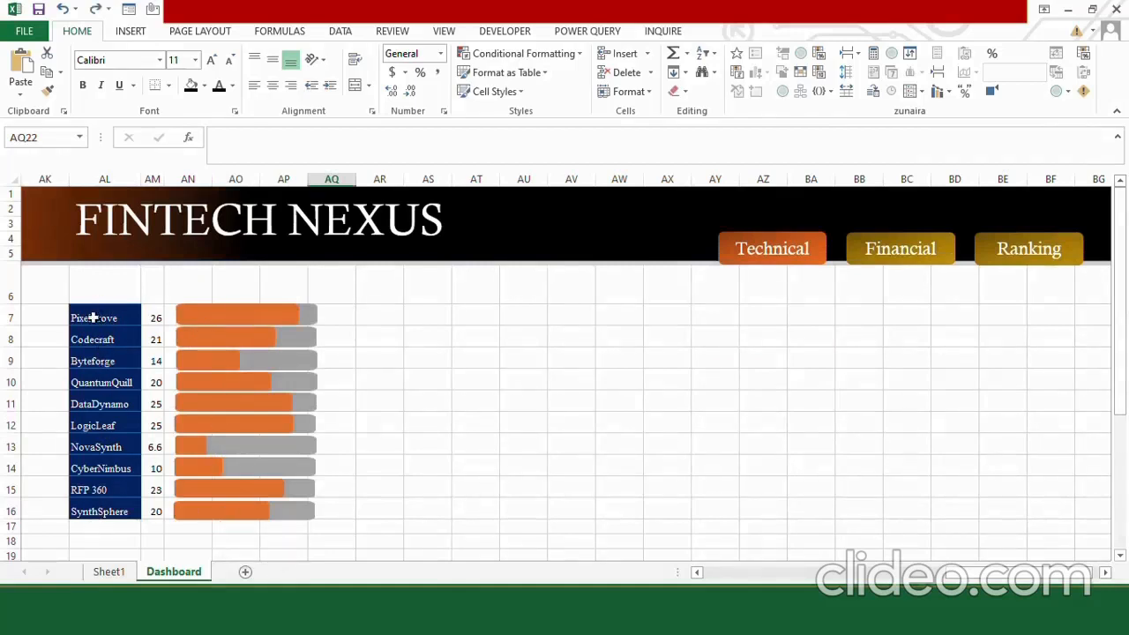
Try the Calisto MT font on the company names in AL7:AL16 and set their font size to 12.
{"action": "left_click_drag", "start_coordinate": [93, 317], "coordinate": [88, 515]}
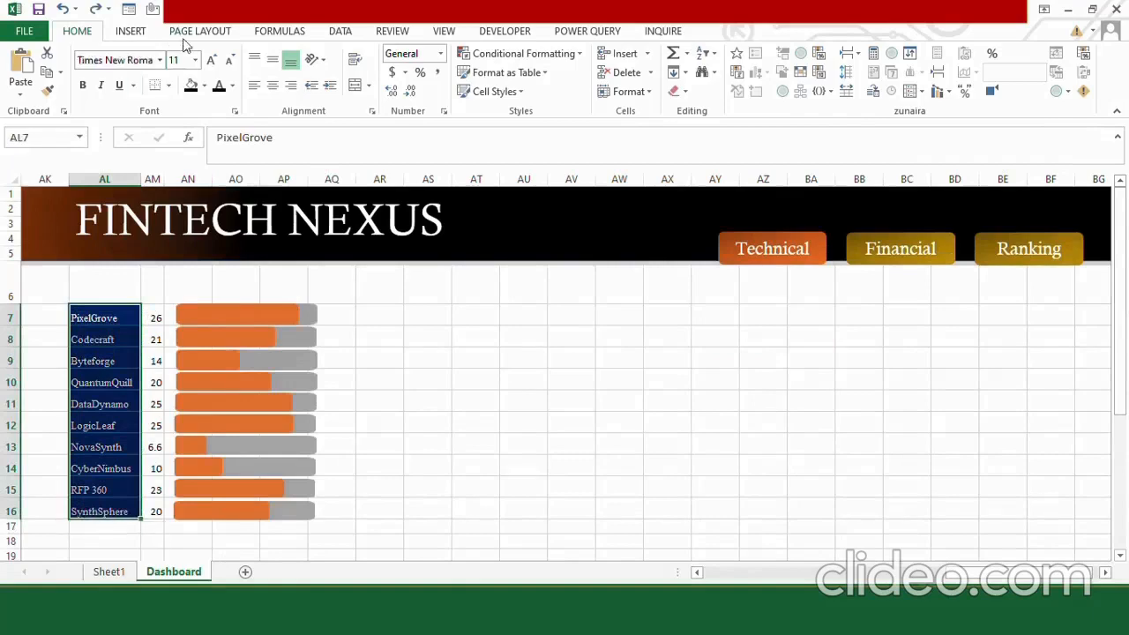
{"action": "left_click", "coordinate": [162, 60]}
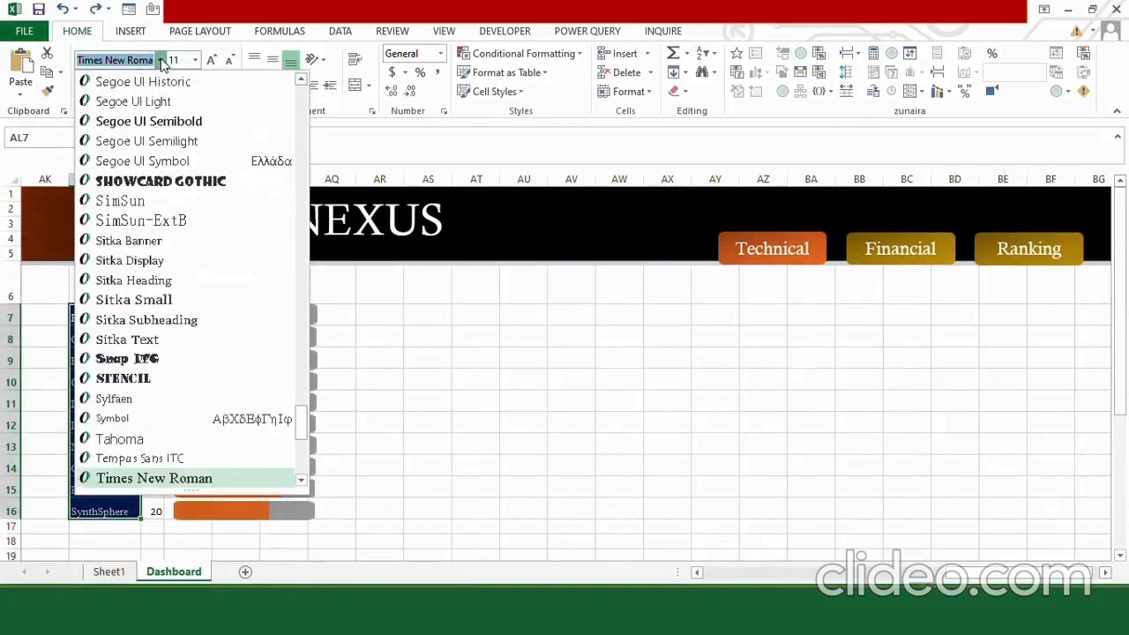
{"action": "type", "text": "Calisto MT"}
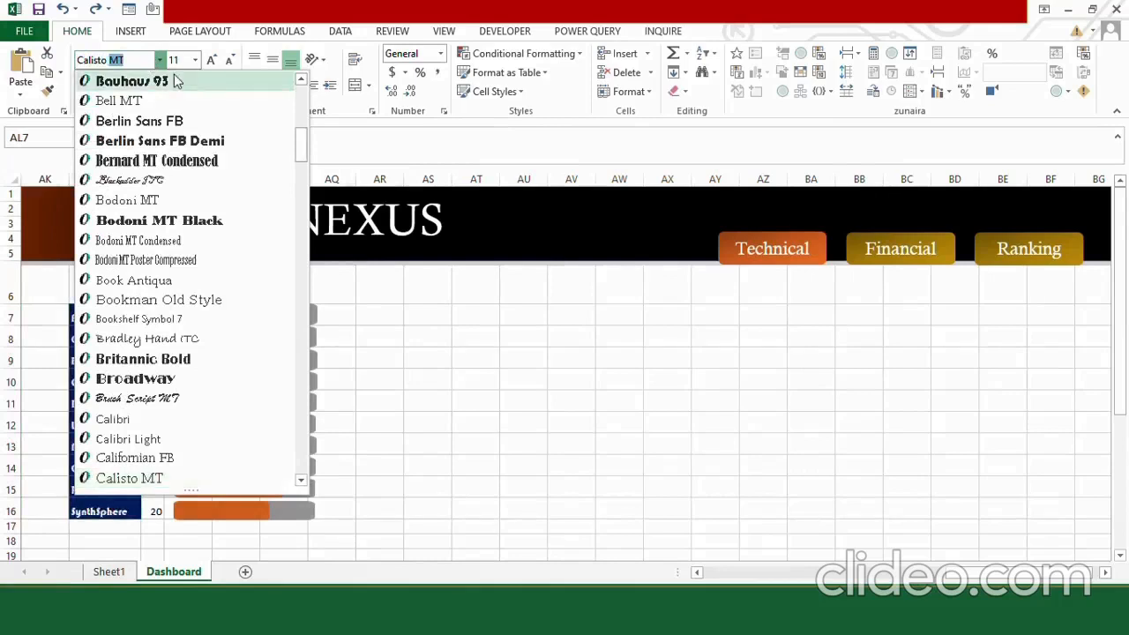
{"action": "key", "text": "Return"}
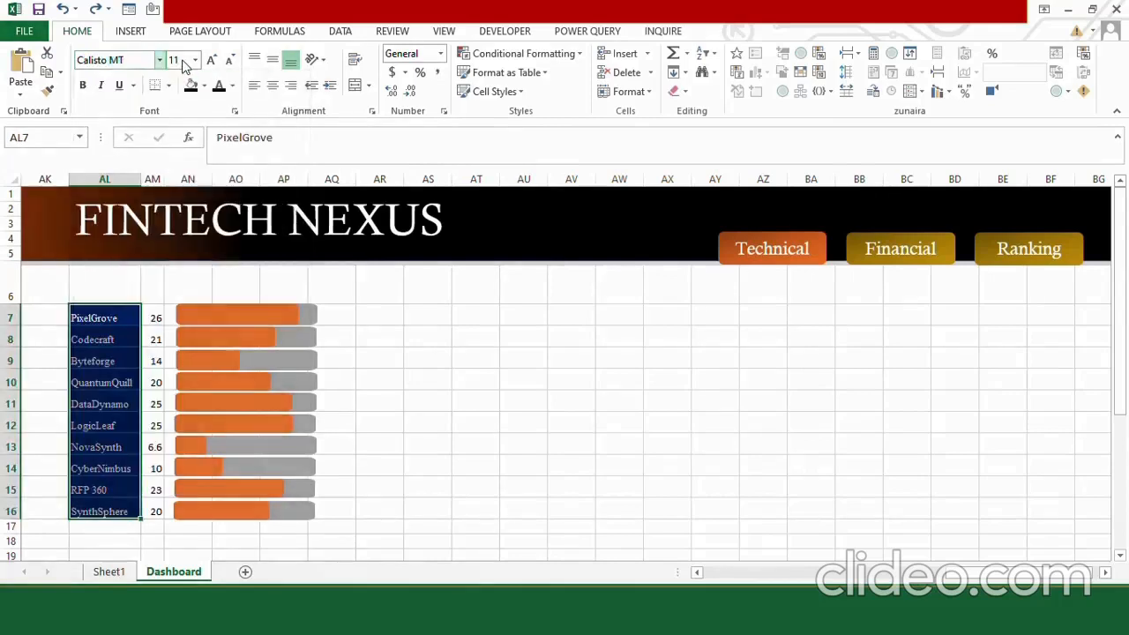
{"action": "left_click", "coordinate": [195, 61]}
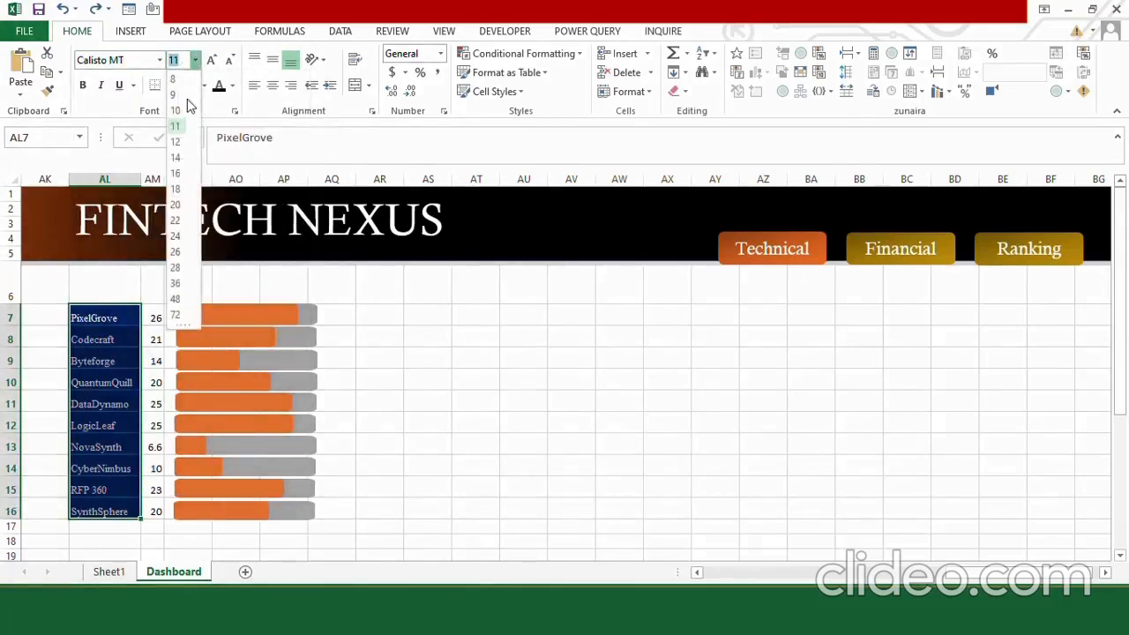
{"action": "left_click", "coordinate": [178, 144]}
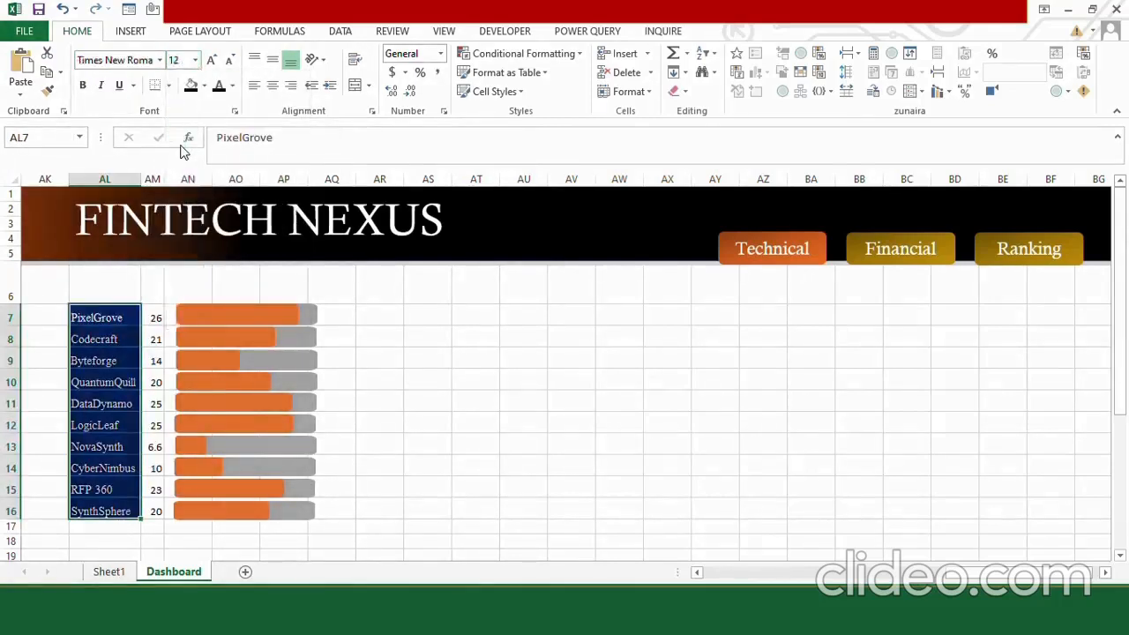
Fill the company name cells AL7:AL16 with black and apply borders to them.
{"action": "left_click", "coordinate": [190, 87]}
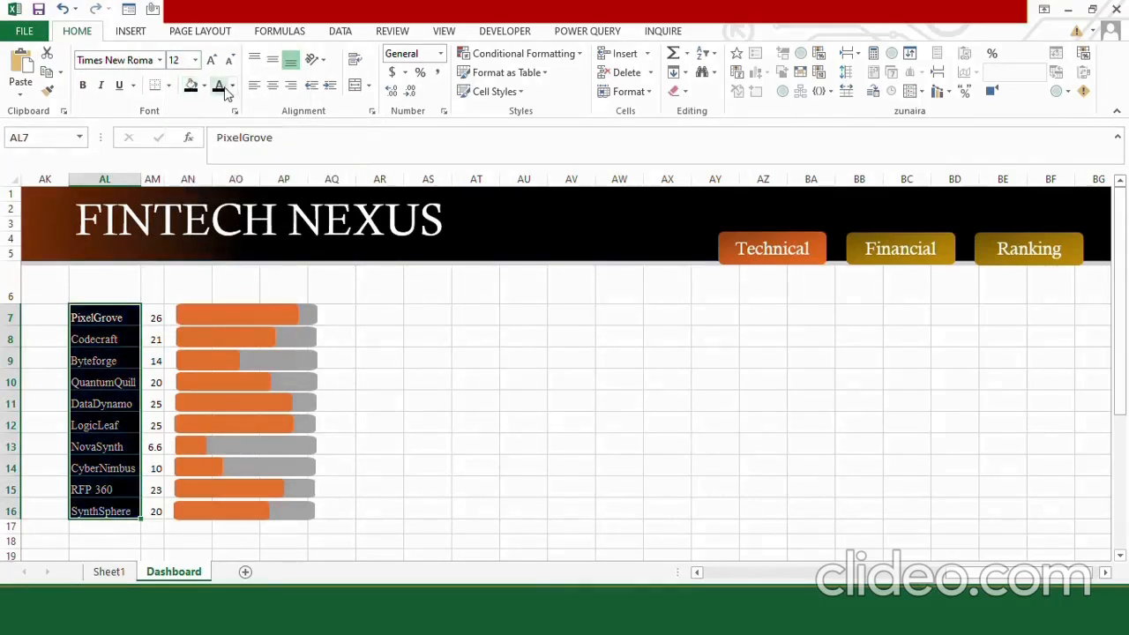
{"action": "left_click", "coordinate": [169, 86]}
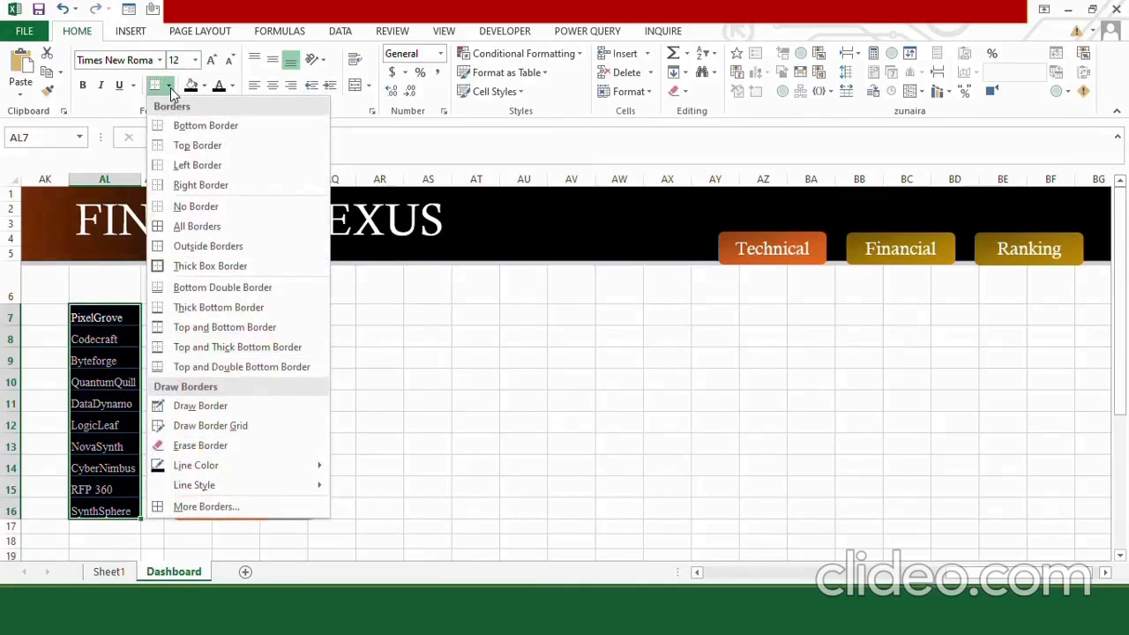
{"action": "left_click", "coordinate": [208, 246]}
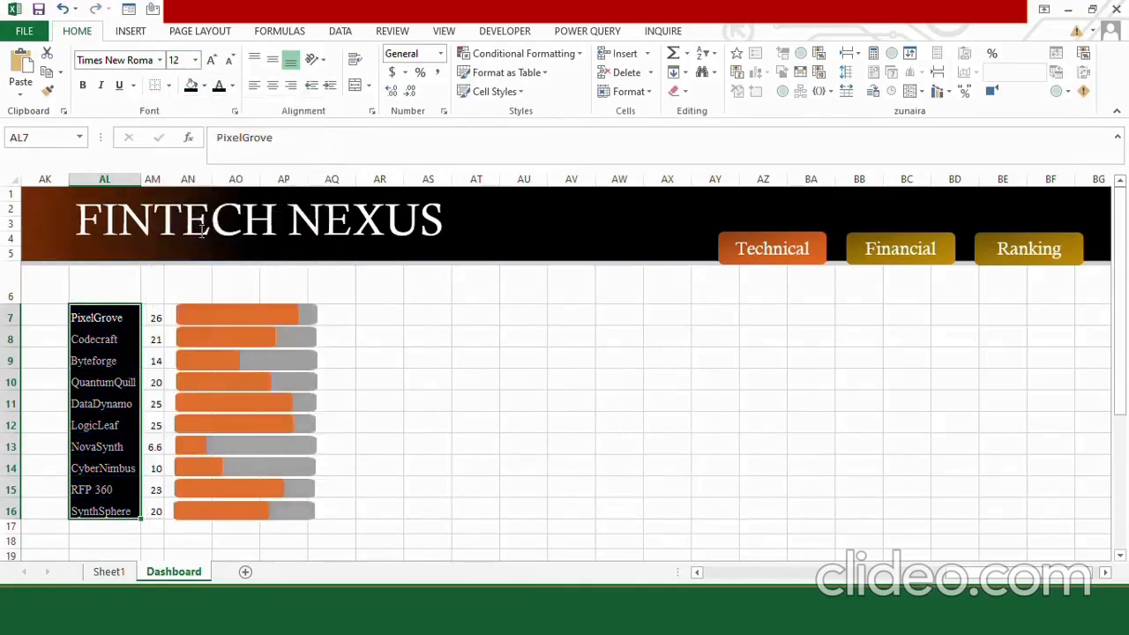
Capture a Snipping Tool screenshot of just the company name column, AL7:AL16.
{"action": "left_click", "coordinate": [379, 423]}
{"action": "key", "text": "super"}
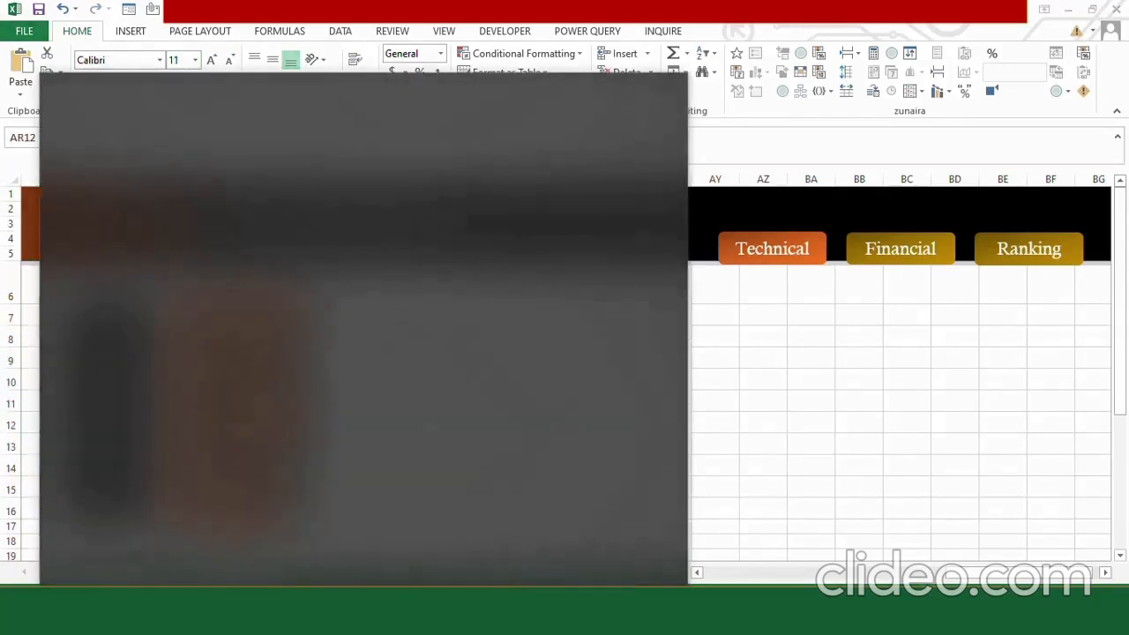
{"action": "type", "text": "snipping"}
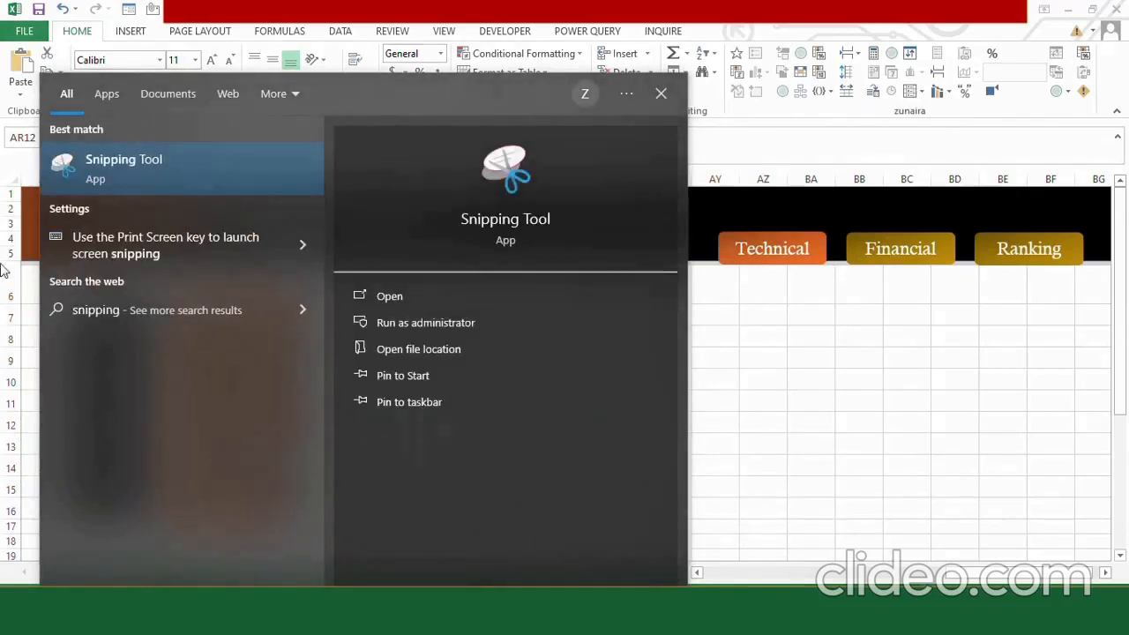
{"action": "key", "text": "Return"}
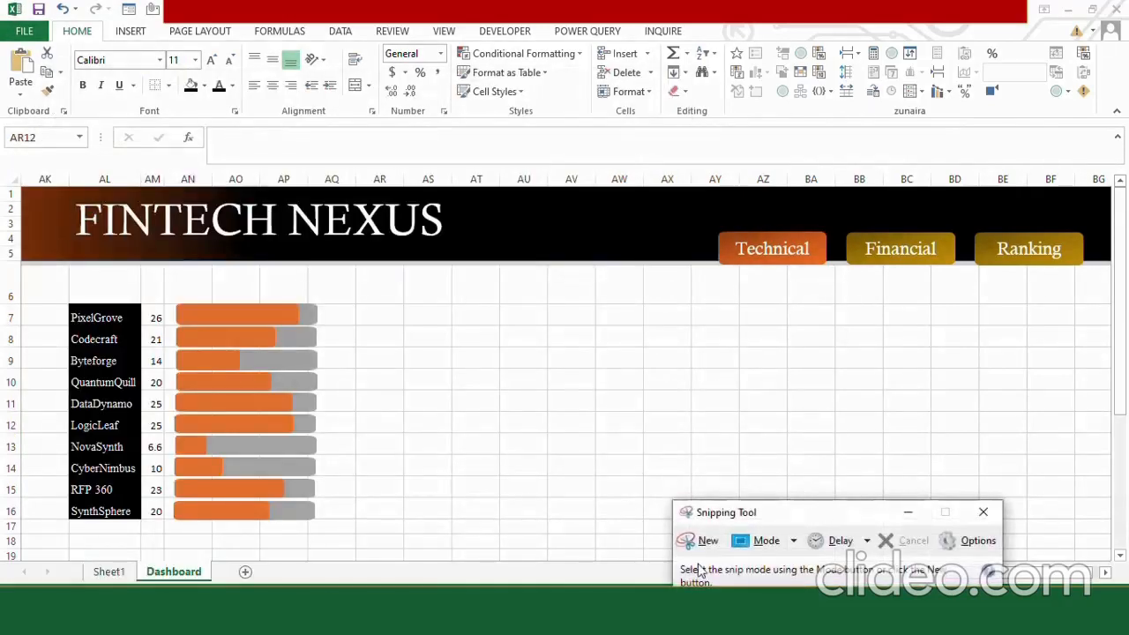
{"action": "left_click", "coordinate": [709, 539]}
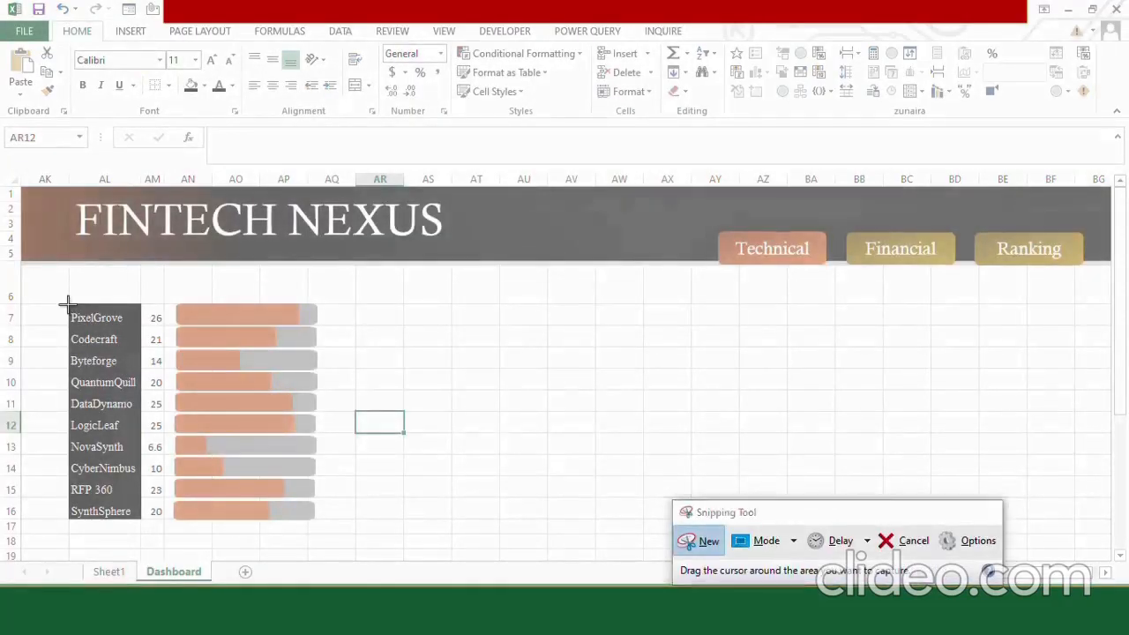
{"action": "left_click_drag", "start_coordinate": [67, 303], "coordinate": [141, 520]}
Fill the dashboard area below the header, starting at AK6, with black and set its font color to Automatic.
{"action": "left_click_drag", "start_coordinate": [39, 276], "coordinate": [1027, 564]}
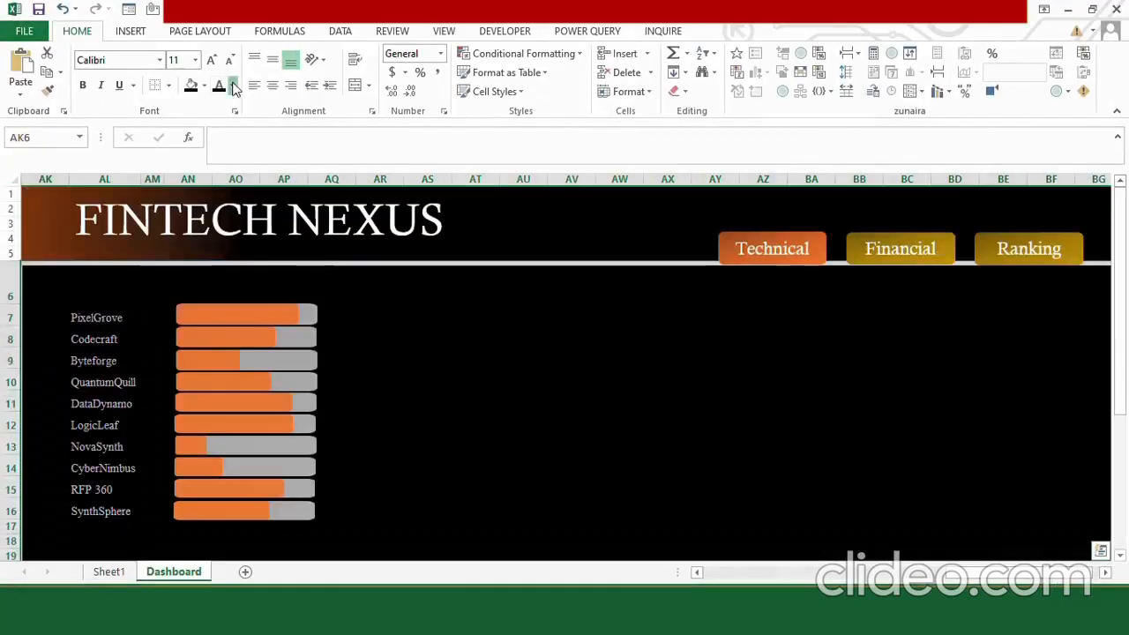
{"action": "left_click", "coordinate": [231, 85]}
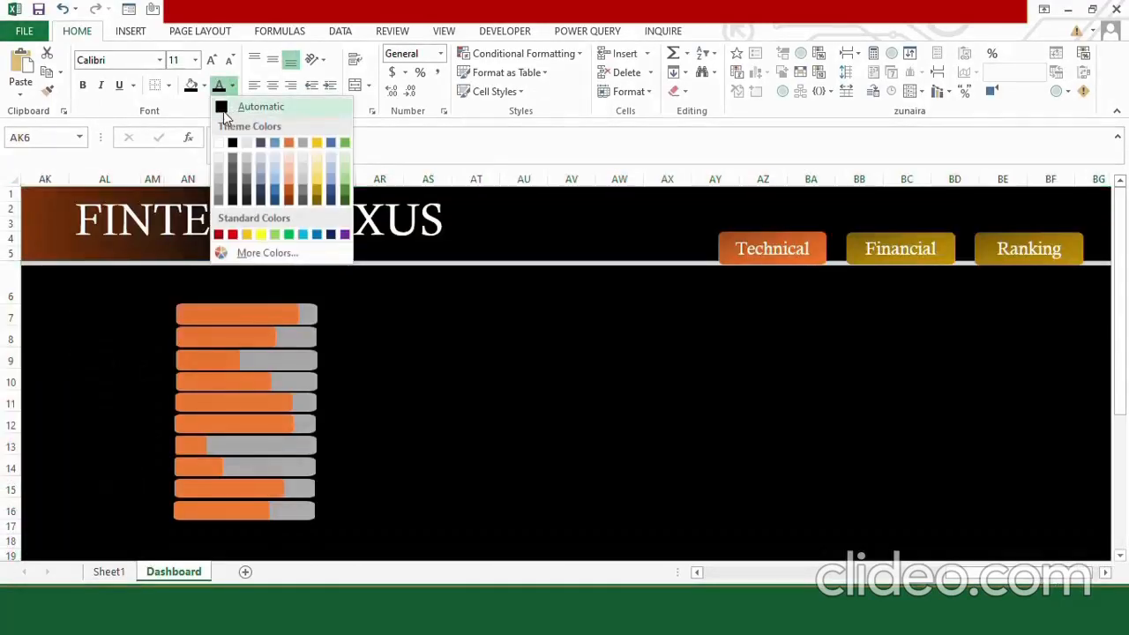
{"action": "left_click", "coordinate": [225, 108]}
{"action": "left_click", "coordinate": [379, 378]}
Insert the dark geometric background picture and stretch it over the area below the header, about 5.63" high by 16.83" wide.
{"action": "left_click", "coordinate": [129, 30]}
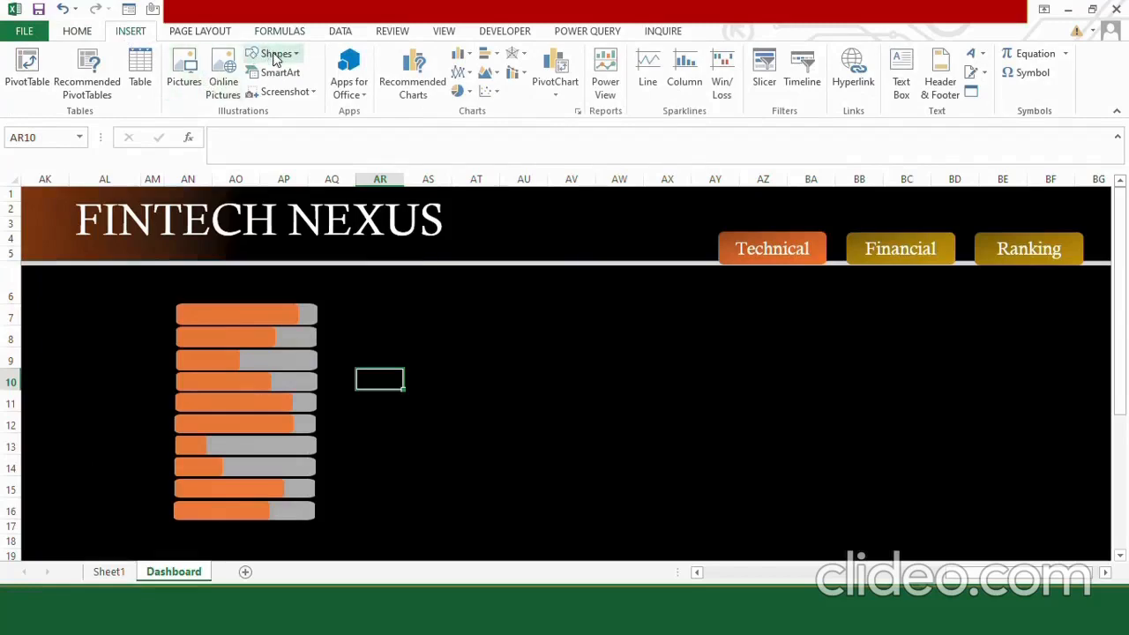
{"action": "left_click", "coordinate": [184, 66]}
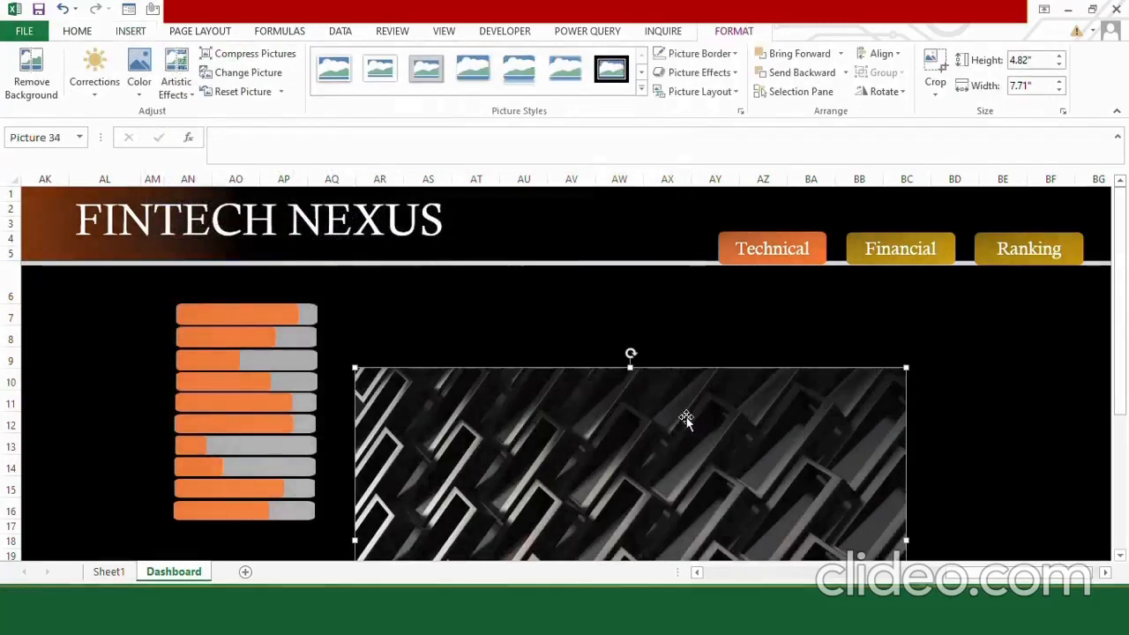
{"action": "left_click_drag", "start_coordinate": [686, 420], "coordinate": [352, 335]}
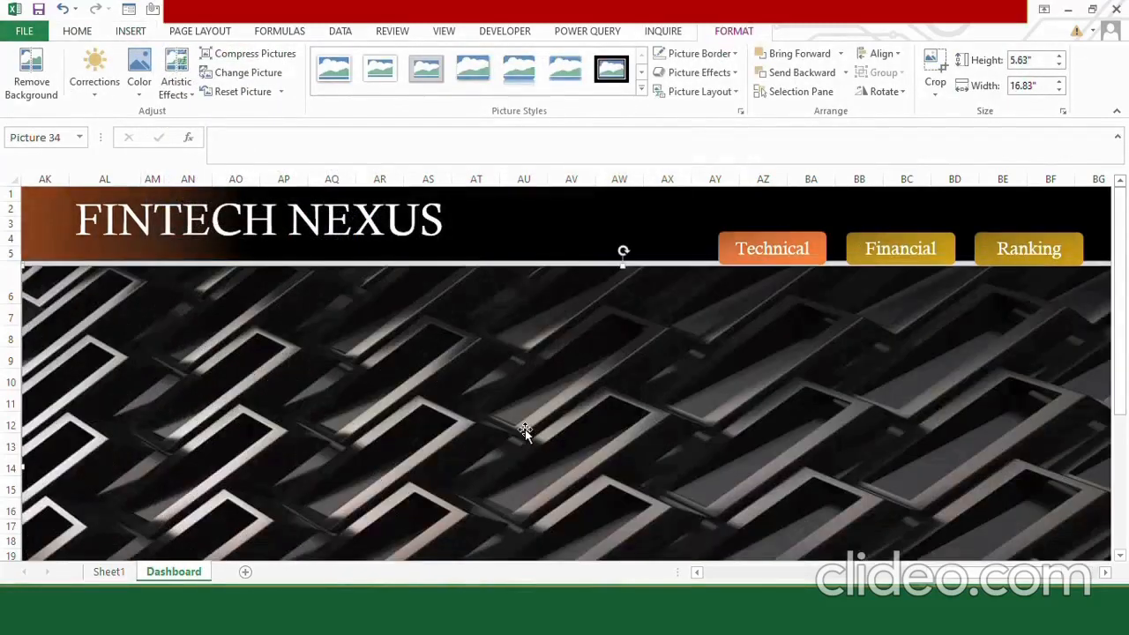
Recolor the background picture with the dark orange variation and send it behind the score bar charts.
{"action": "left_click", "coordinate": [138, 71]}
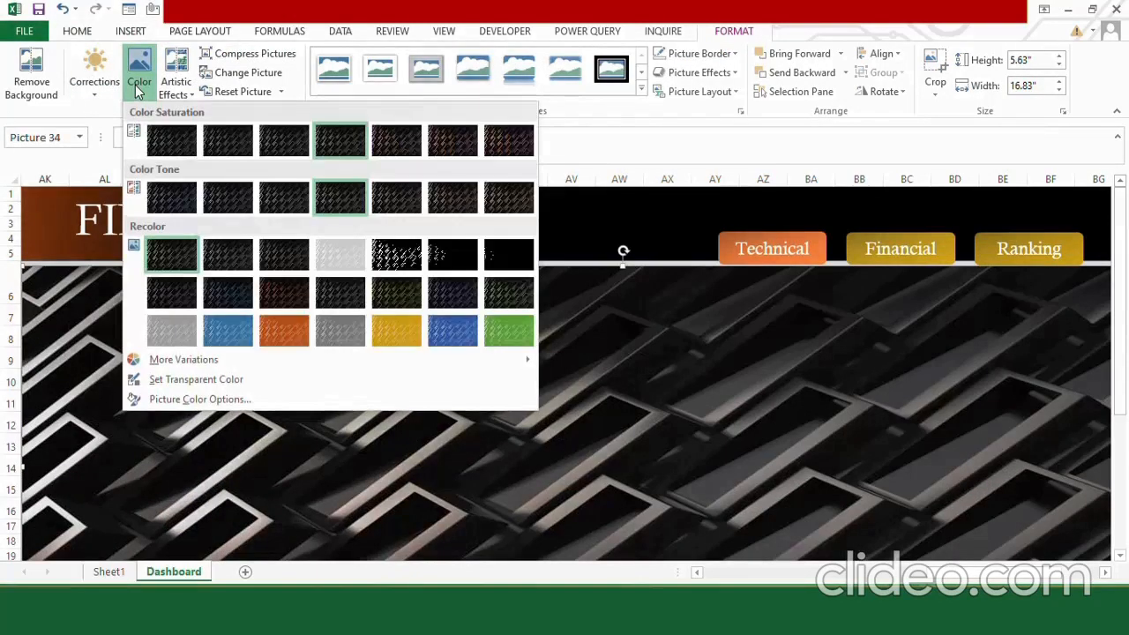
{"action": "left_click", "coordinate": [280, 296]}
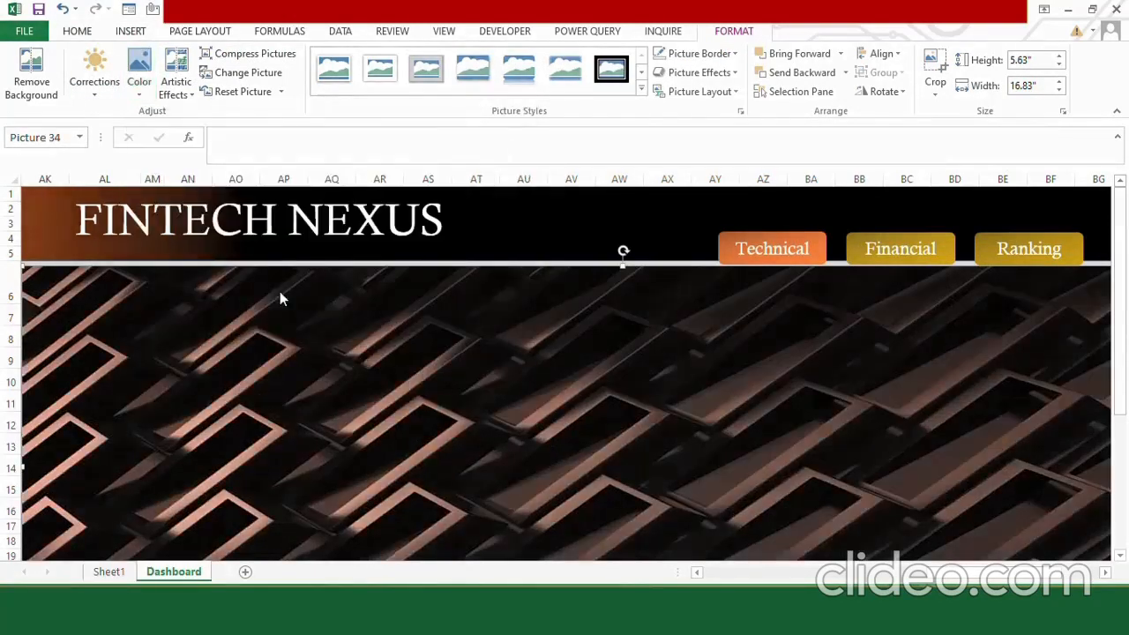
{"action": "right_click", "coordinate": [255, 393]}
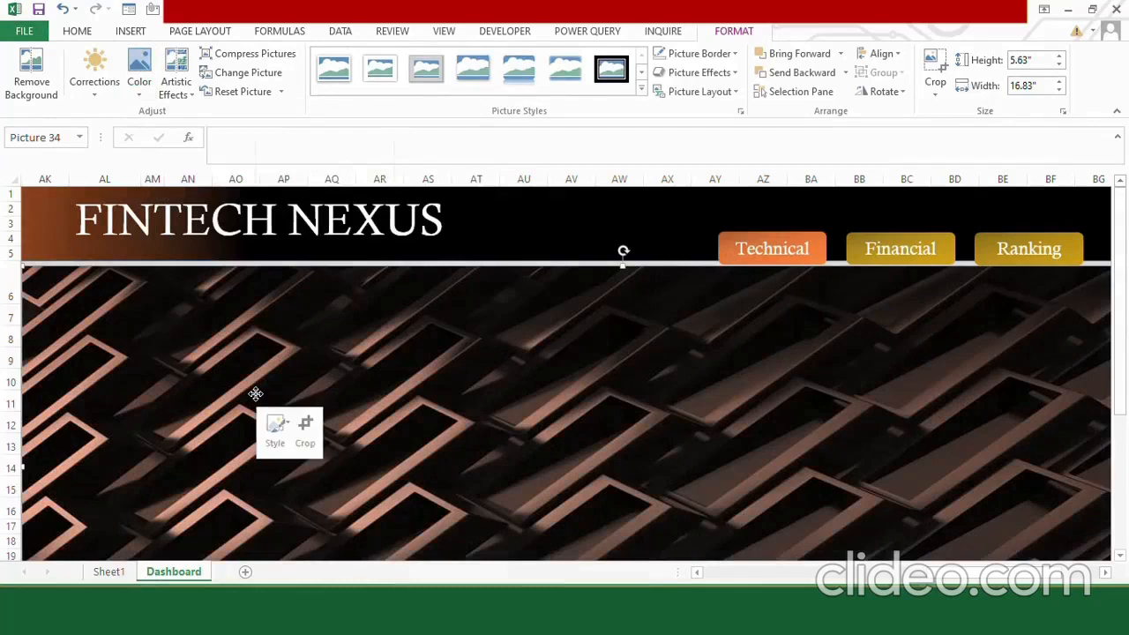
{"action": "left_click", "coordinate": [317, 298]}
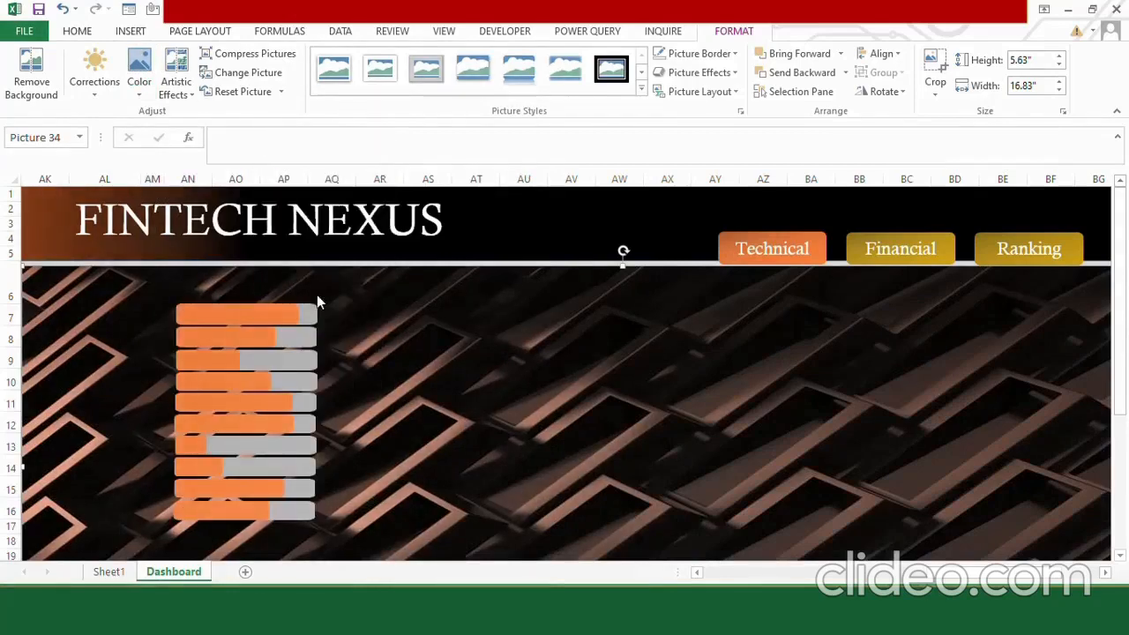
Insert the captured company name picture and fit it beside the score bars, about 2.73" high by 0.94" wide.
{"action": "left_click", "coordinate": [129, 31]}
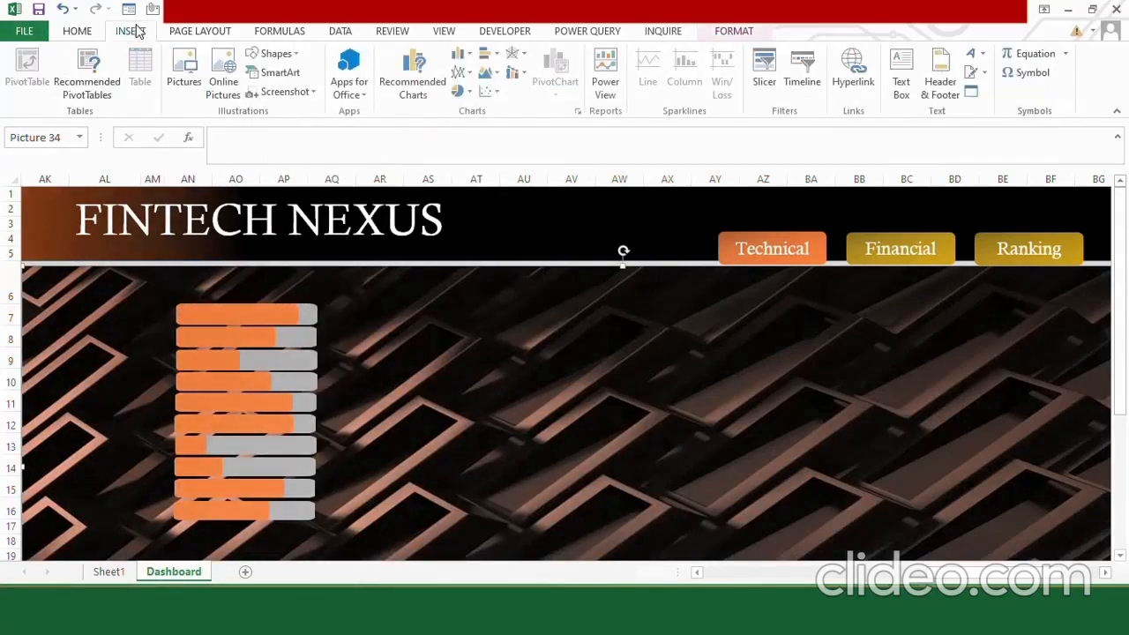
{"action": "left_click", "coordinate": [182, 80]}
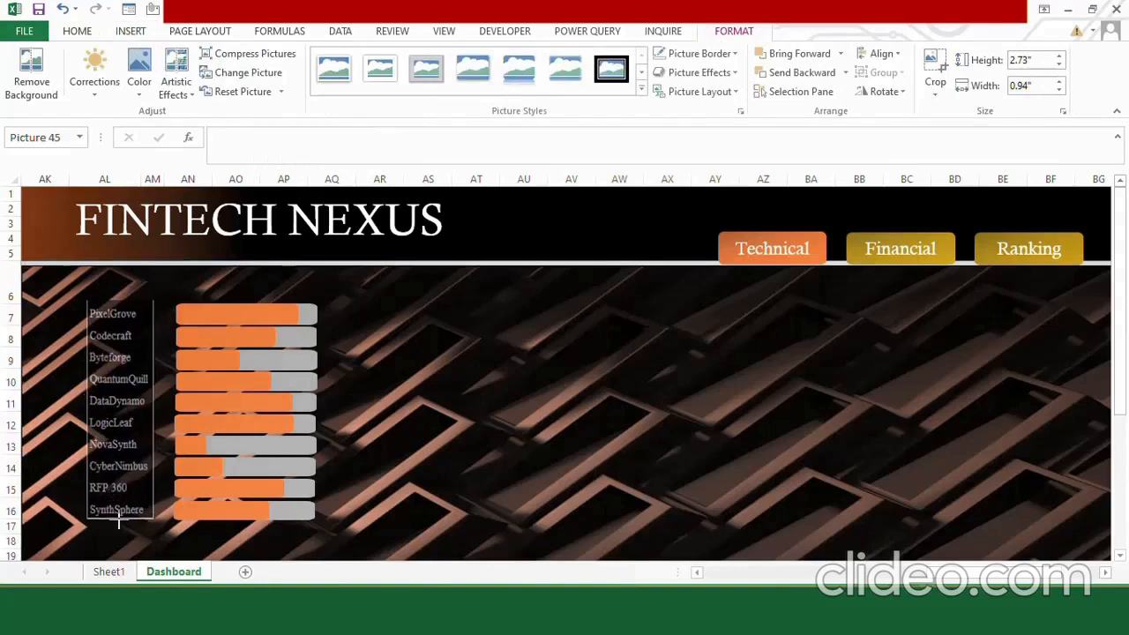
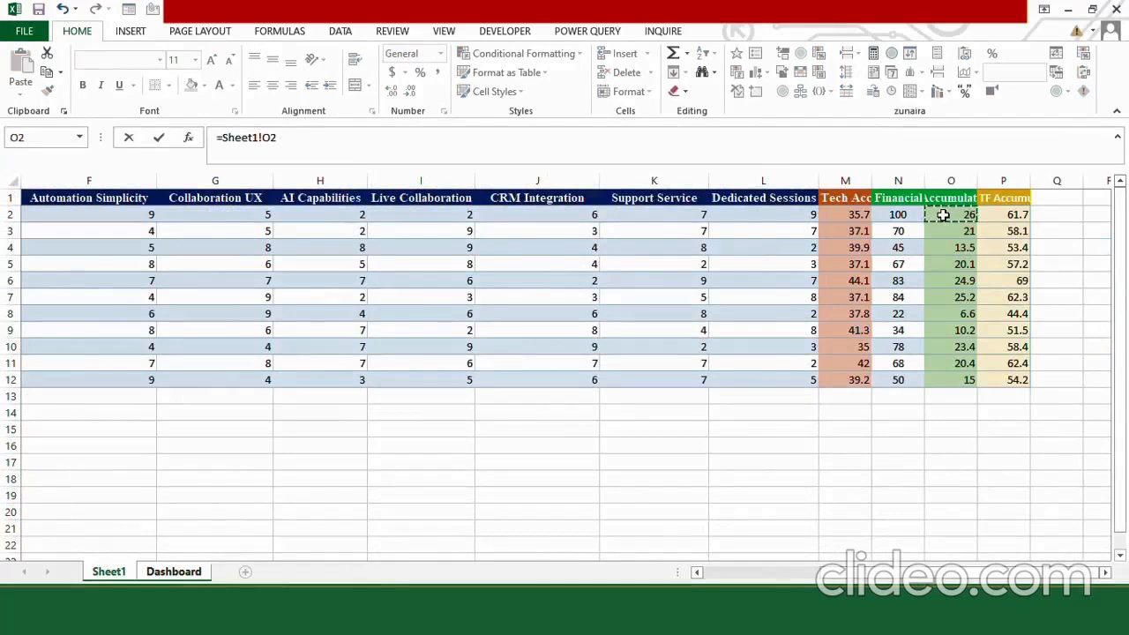
Link Dashboard cell AO30 to Sheet1!O2 and fill the formula down to AO39 beside the company names.
{"action": "key", "text": "Return"}
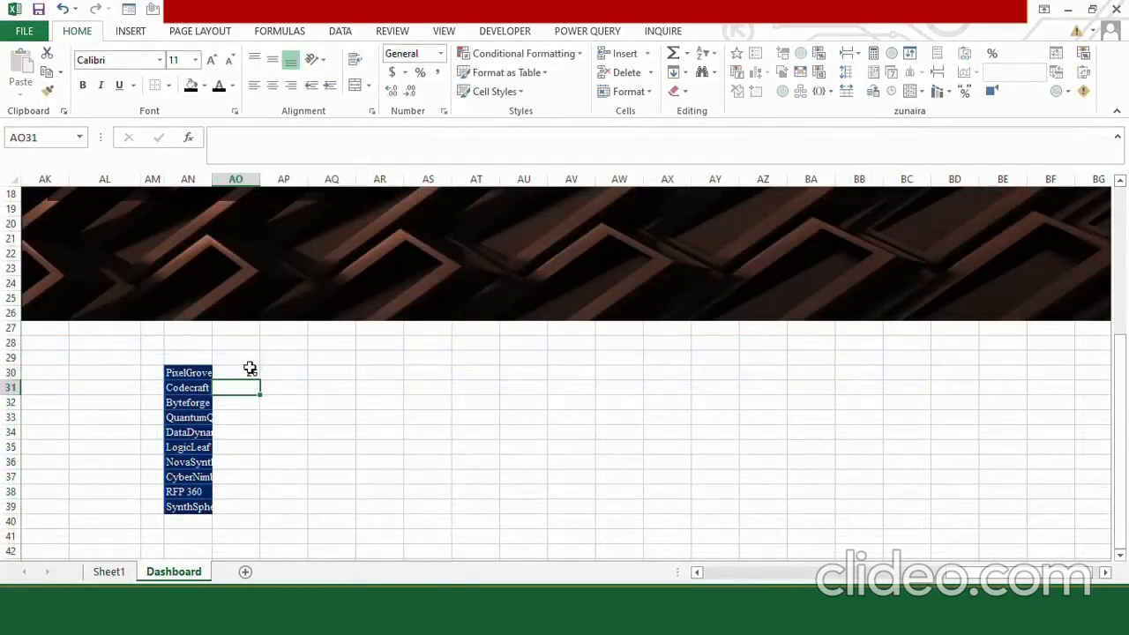
{"action": "left_click", "coordinate": [251, 371]}
{"action": "left_click_drag", "start_coordinate": [260, 380], "coordinate": [246, 505]}
Begin a formula in AR30 with the top-three condition =IF(ROW()-ROW($AO$30)<3.
{"action": "left_click", "coordinate": [329, 371]}
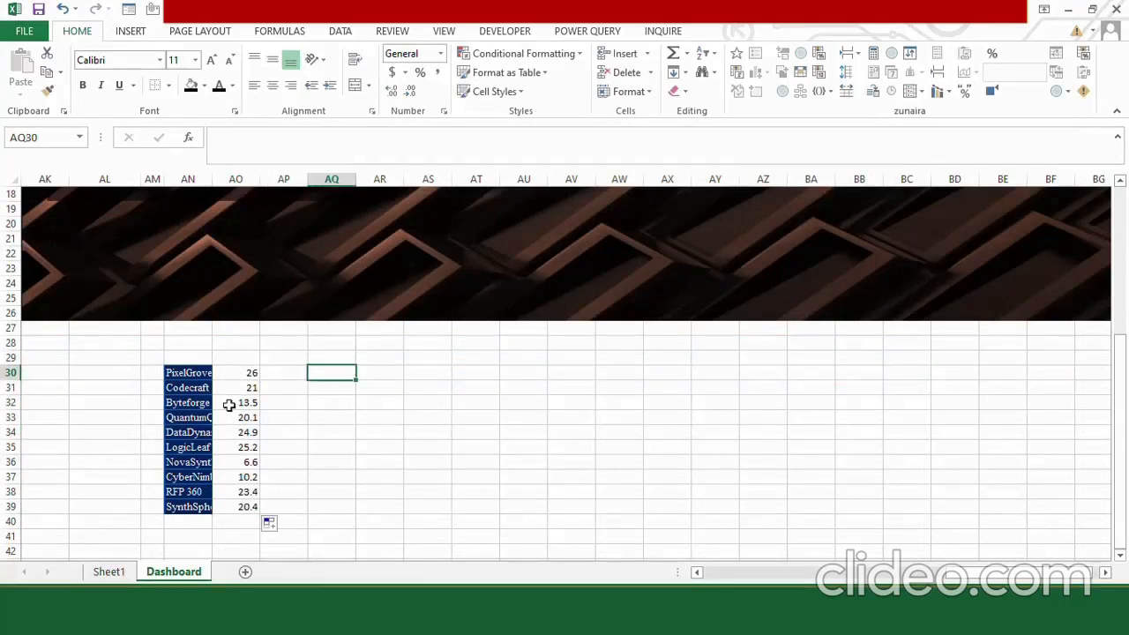
{"action": "key", "text": "Right"}
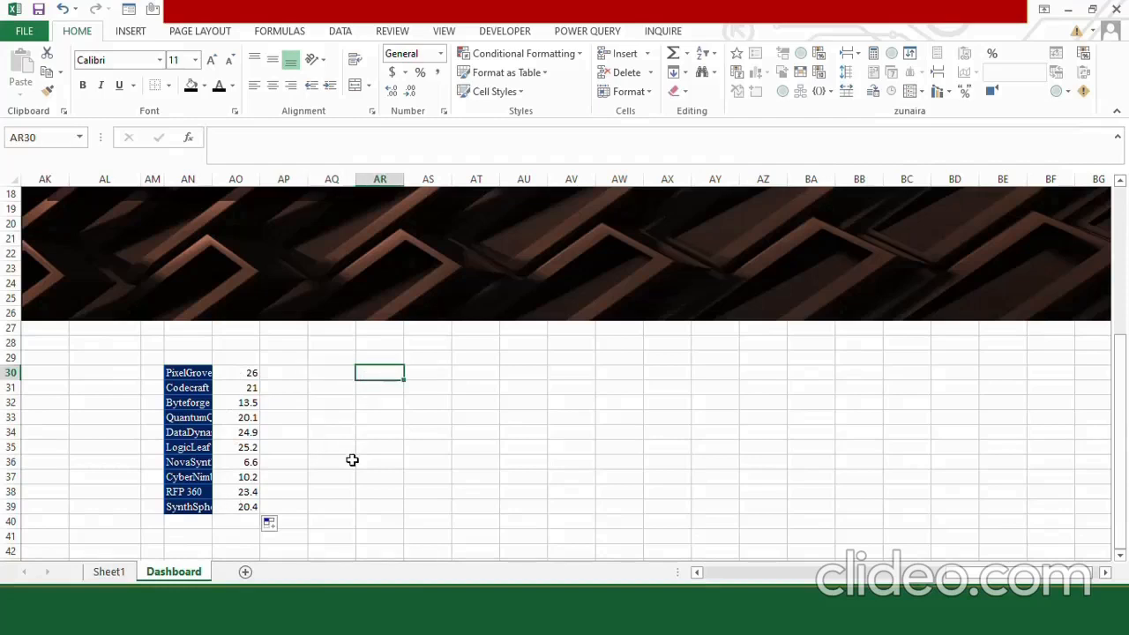
{"action": "type", "text": "=if"}
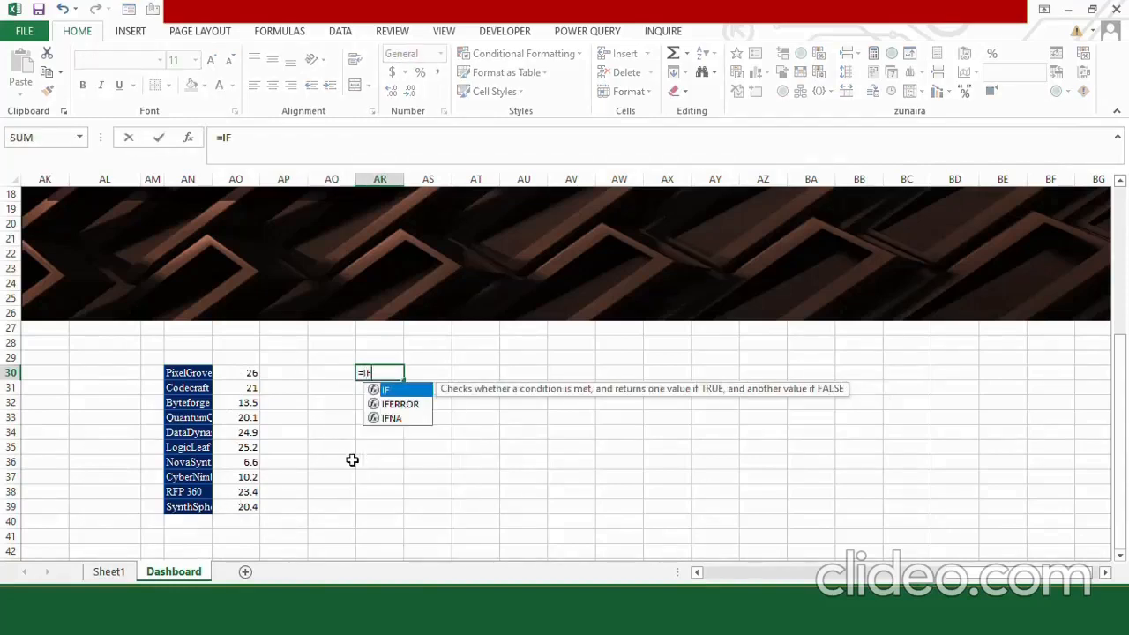
{"action": "key", "text": "BackSpace"}
{"action": "type", "text": "f"}
{"action": "key", "text": "Tab"}
{"action": "type", "text": "ROW"}
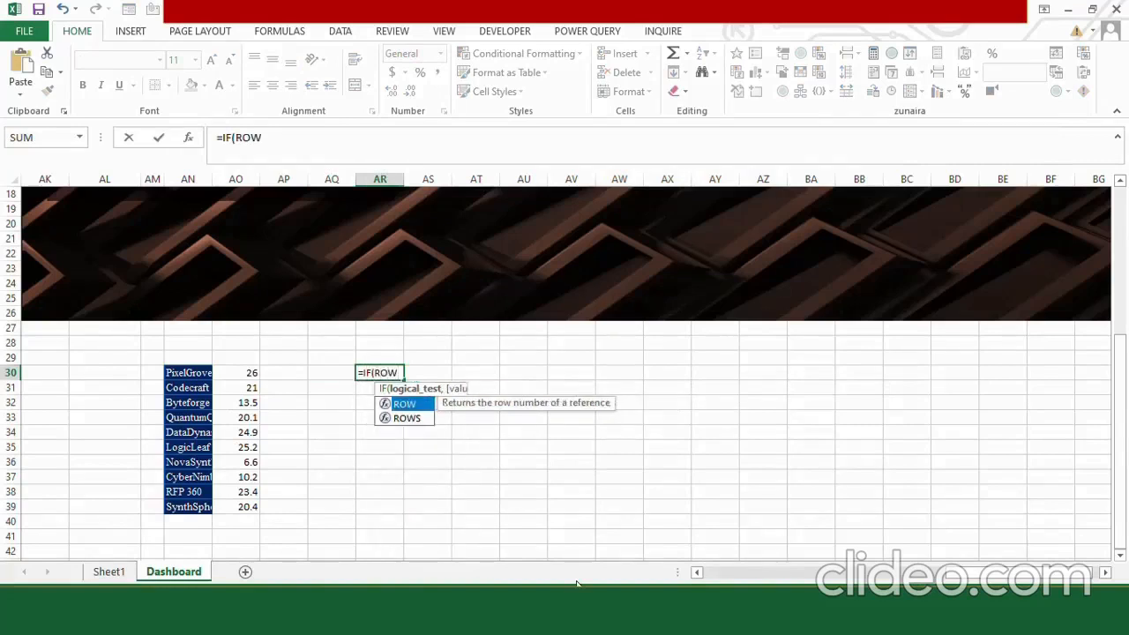
{"action": "key", "text": "Tab"}
{"action": "type", "text": ")"}
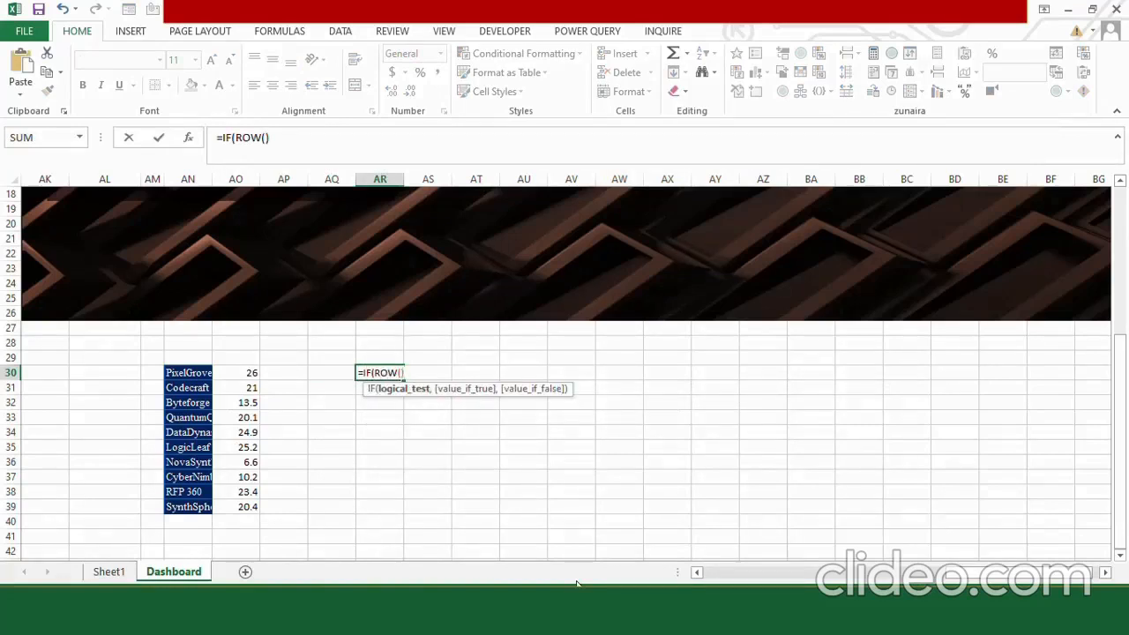
{"action": "type", "text": "-ROW"}
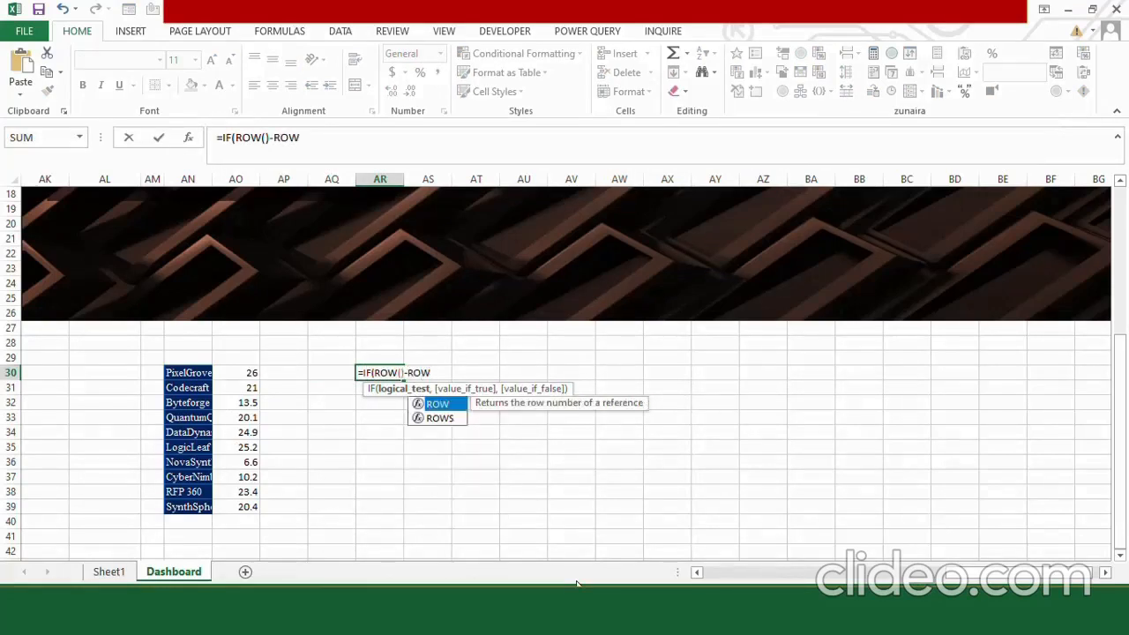
{"action": "key", "text": "Tab"}
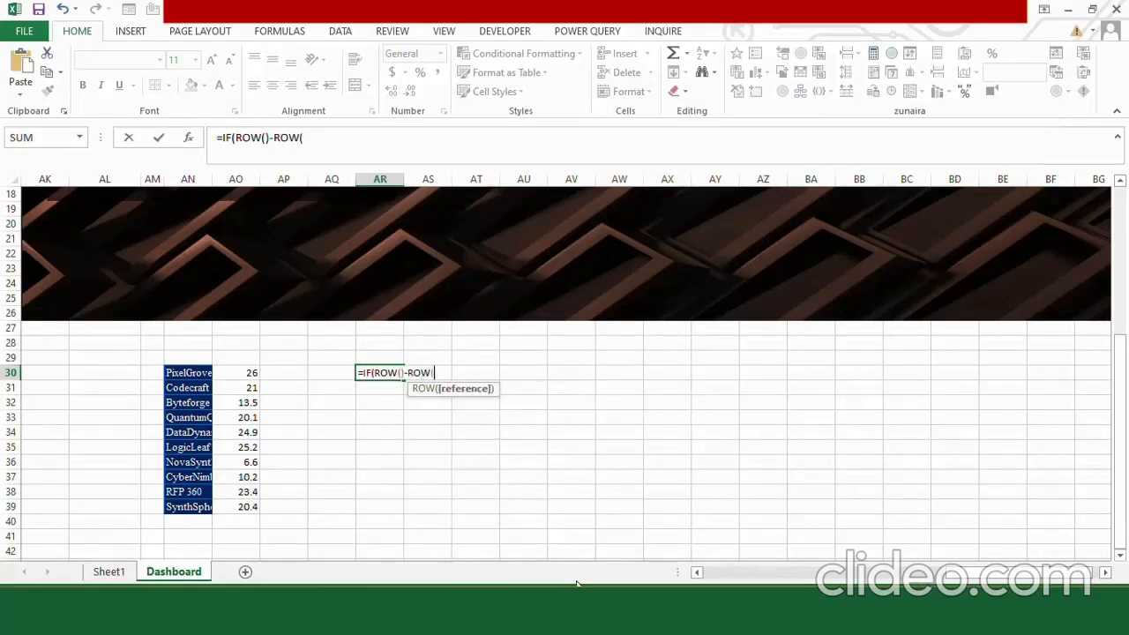
{"action": "left_click", "coordinate": [227, 373]}
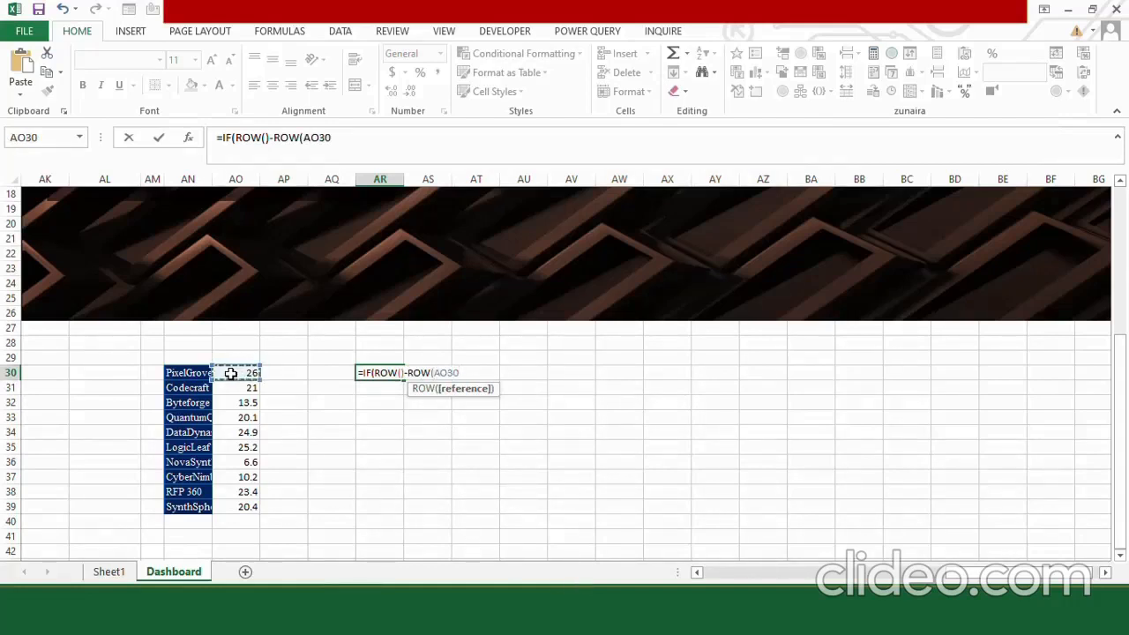
{"action": "key", "text": "F4"}
{"action": "type", "text": ")"}
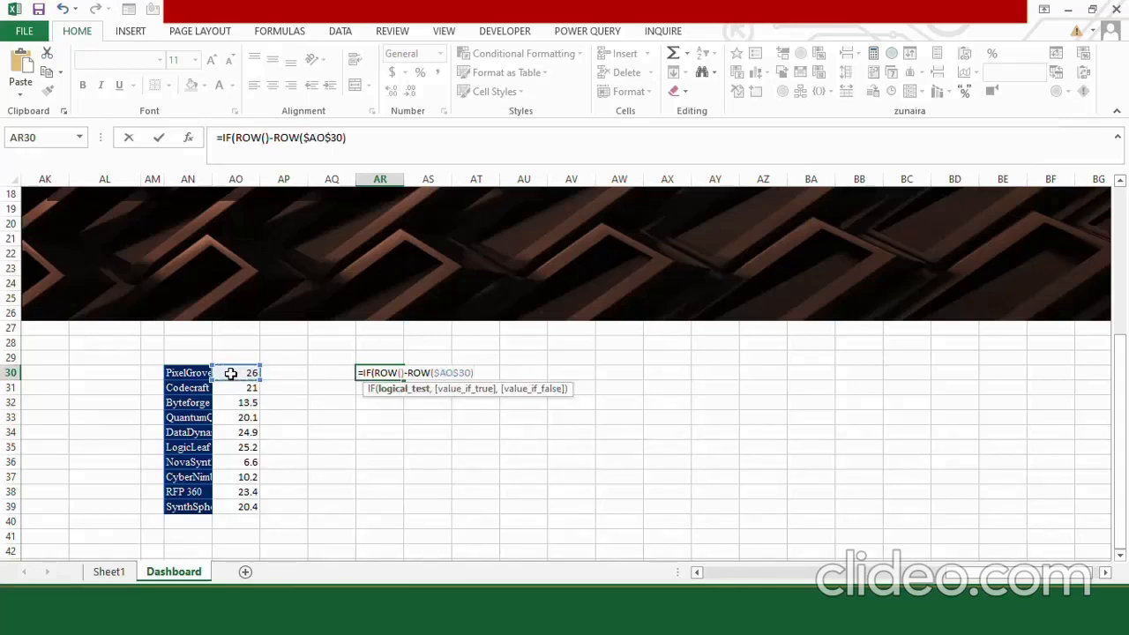
{"action": "type", "text": "<3, LARGE"}
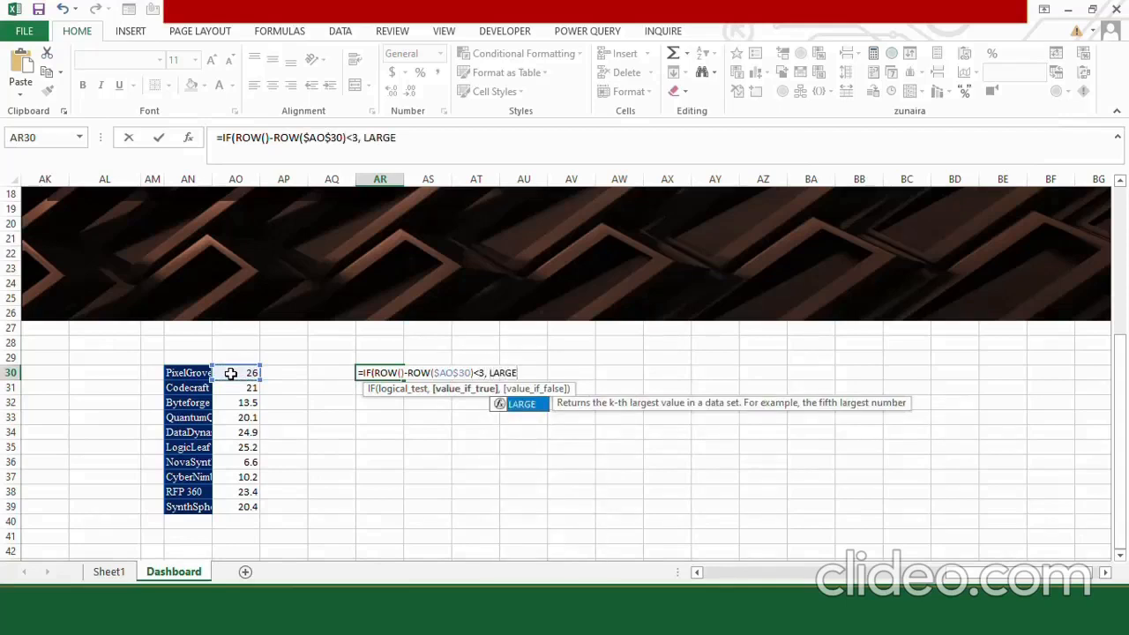
{"action": "type", "text": "("}
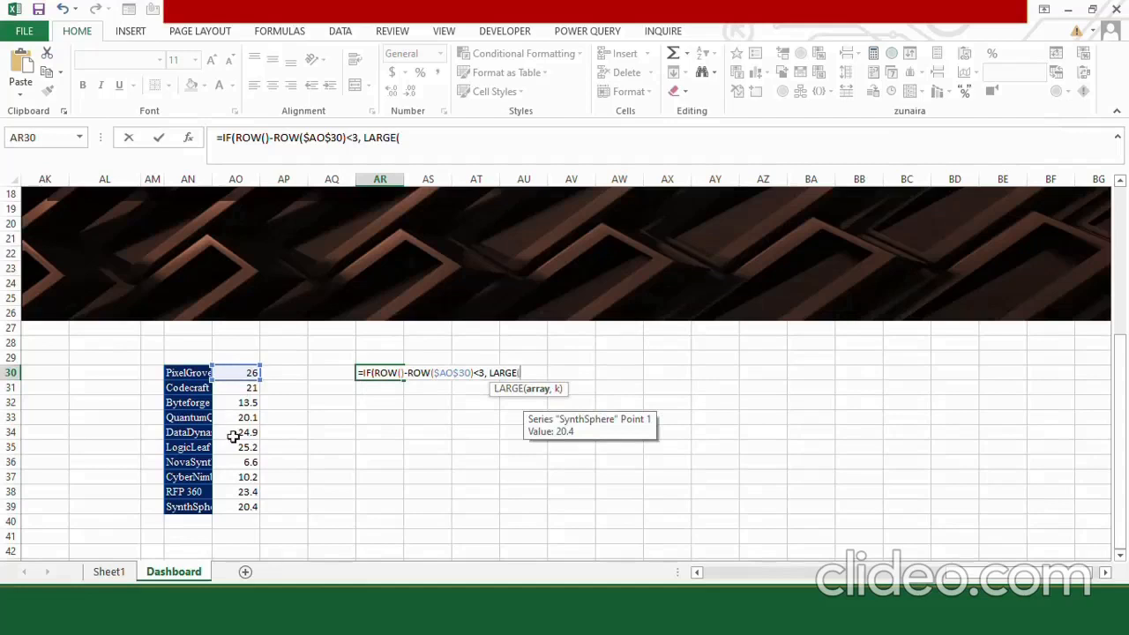
Complete the AR30 formula with LARGE($AO$30:$AO$39,ROW()-ROW($AO$30)+1) as the true value and an empty string "" as the false value.
{"action": "left_click", "coordinate": [233, 371]}
{"action": "left_click_drag", "start_coordinate": [234, 371], "coordinate": [242, 504]}
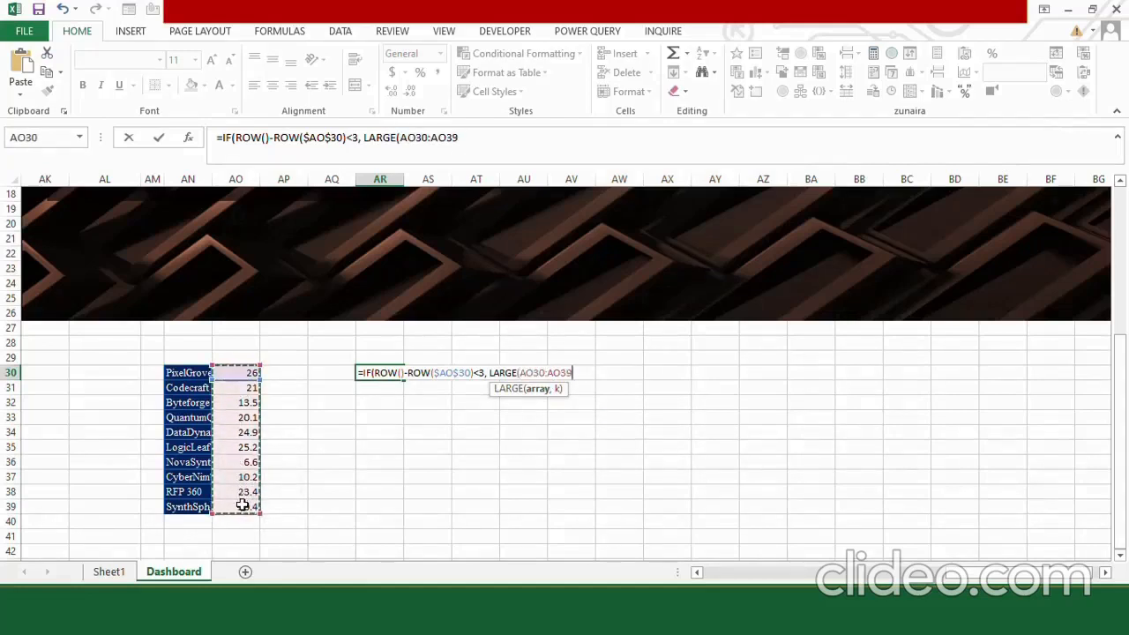
{"action": "key", "text": "F4"}
{"action": "type", "text": ","}
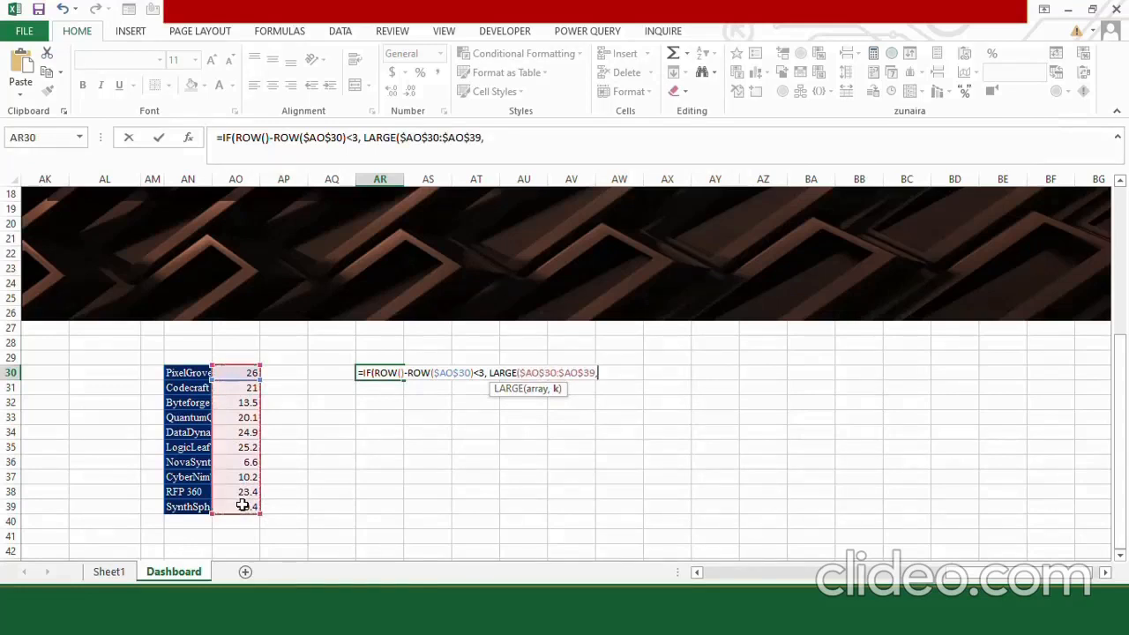
{"action": "type", "text": "ROW()-"}
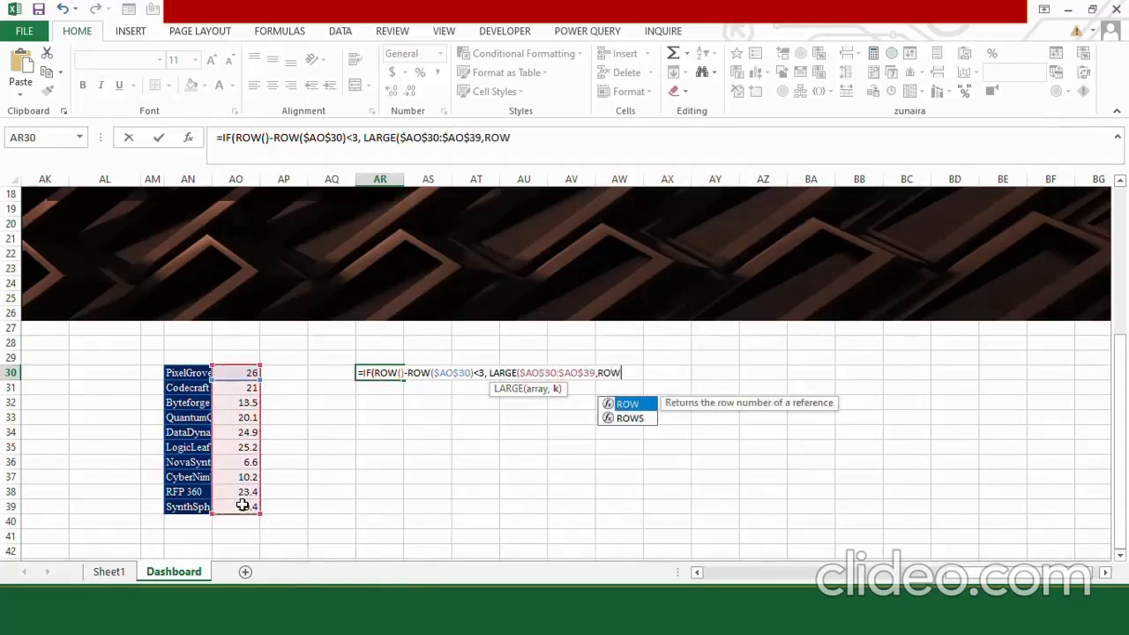
{"action": "type", "text": "ROW("}
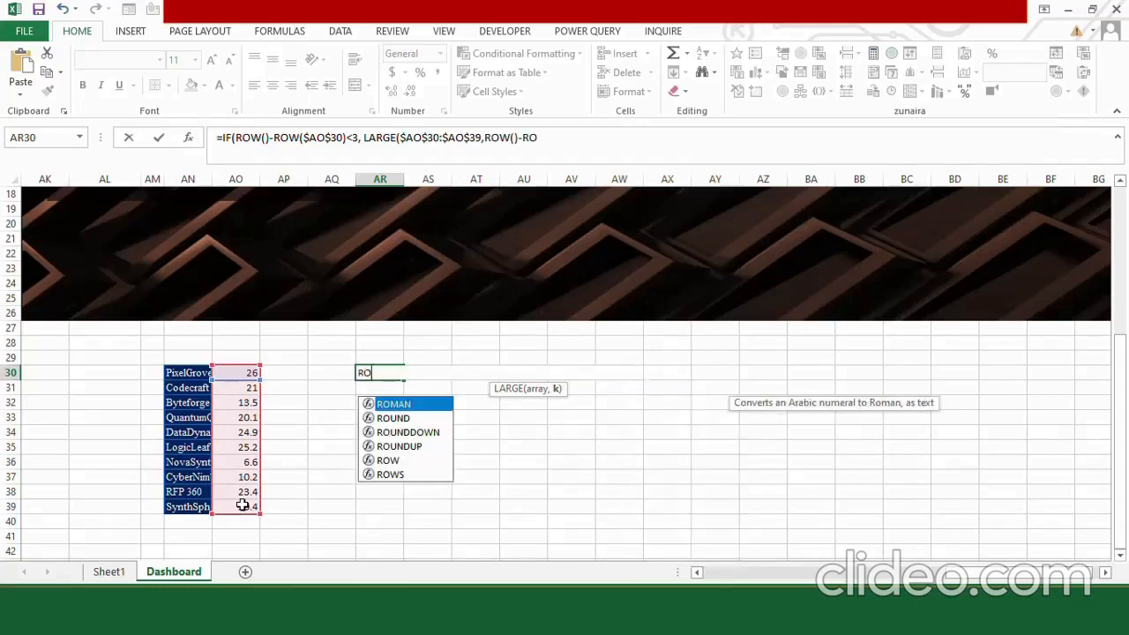
{"action": "left_click", "coordinate": [229, 373]}
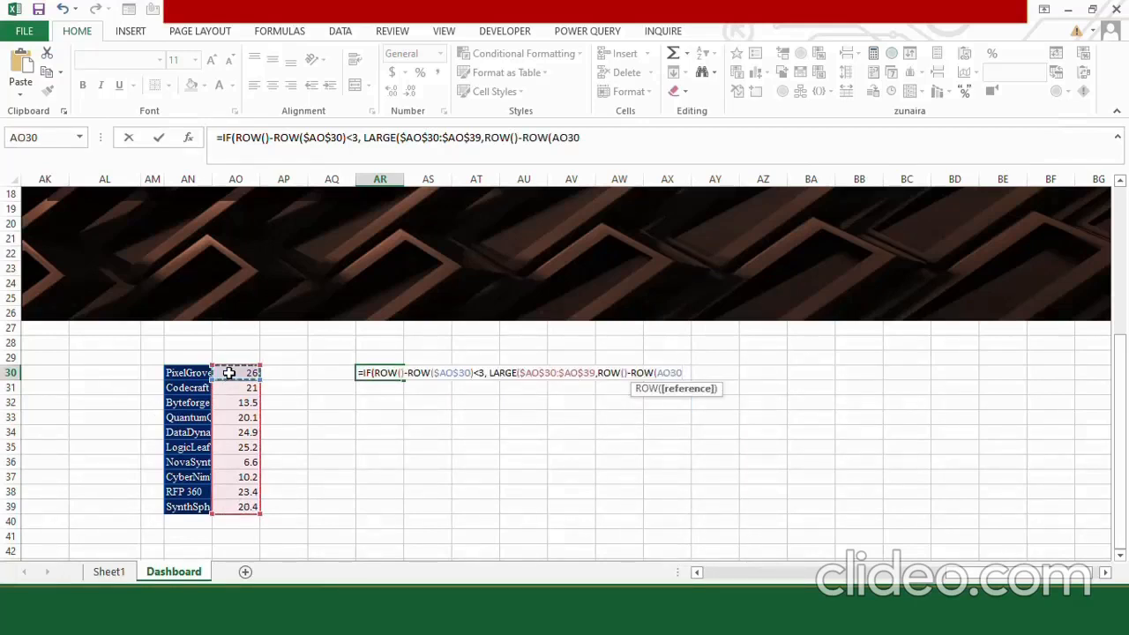
{"action": "key", "text": "F4"}
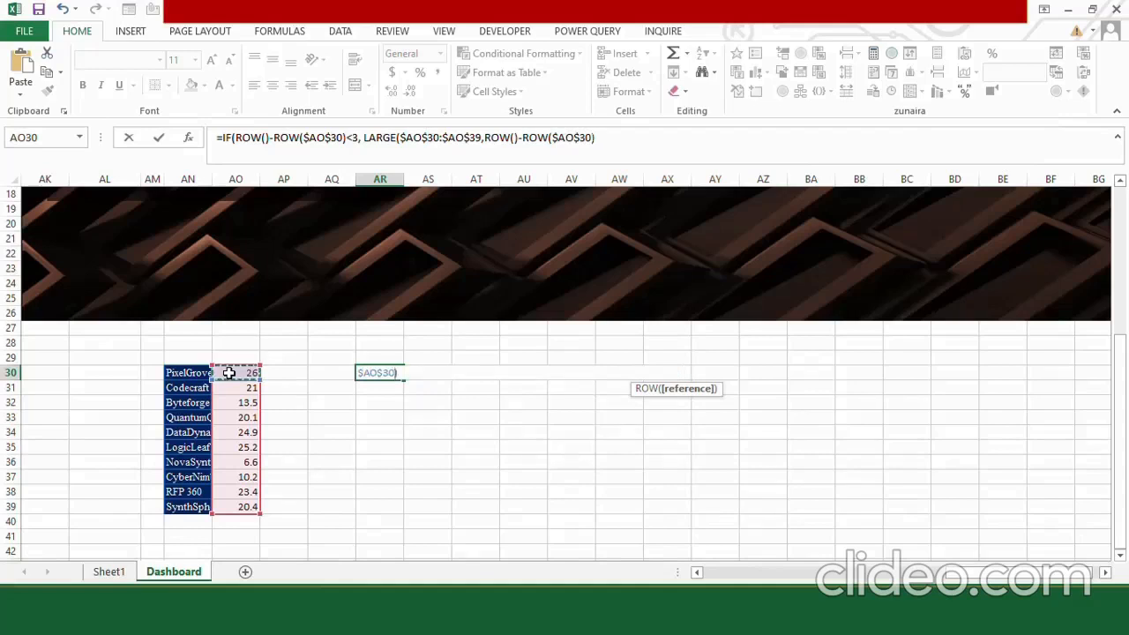
{"action": "type", "text": ")+"}
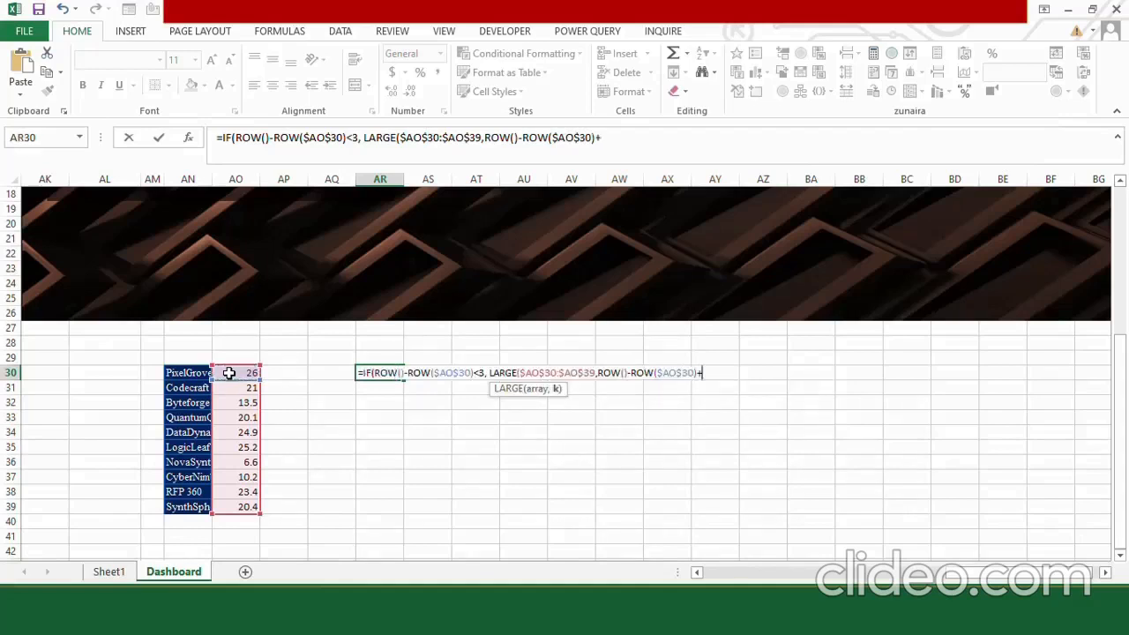
{"action": "type", "text": "1),"}
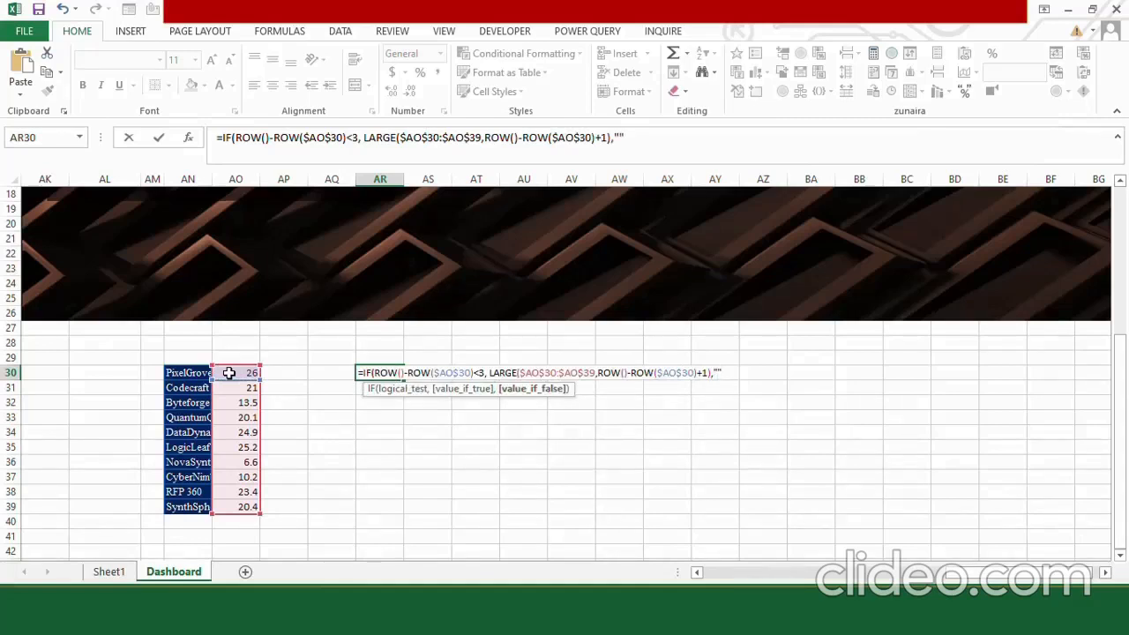
{"action": "key", "text": "Return"}
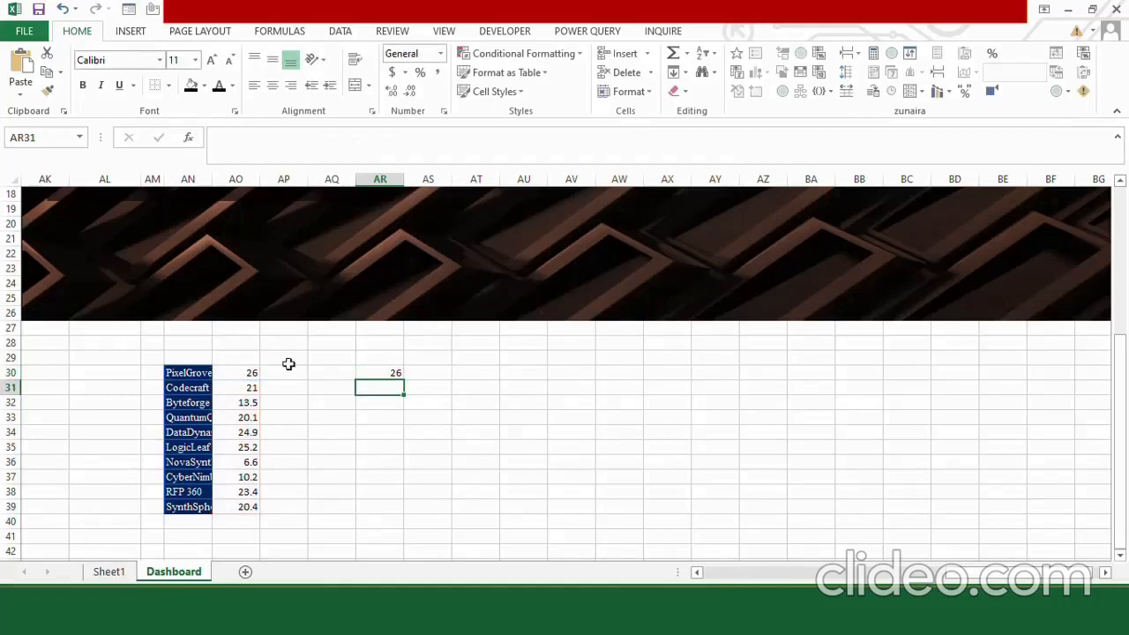
Fill the AR30 ranking formula down through AR39.
{"action": "left_click", "coordinate": [381, 372]}
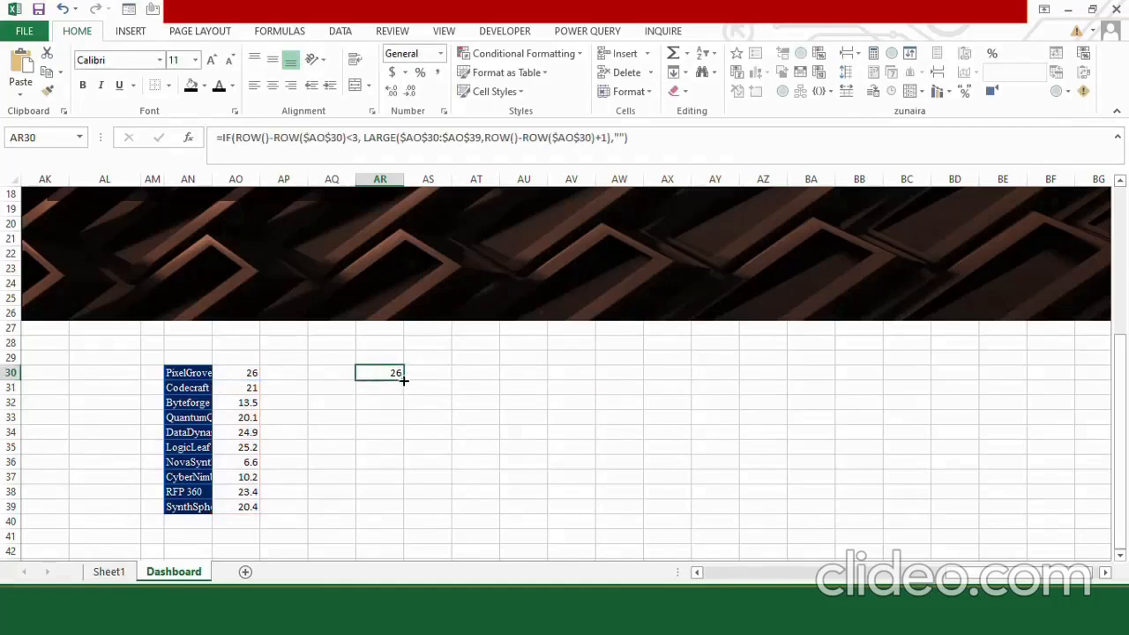
{"action": "left_click_drag", "start_coordinate": [402, 379], "coordinate": [399, 514]}
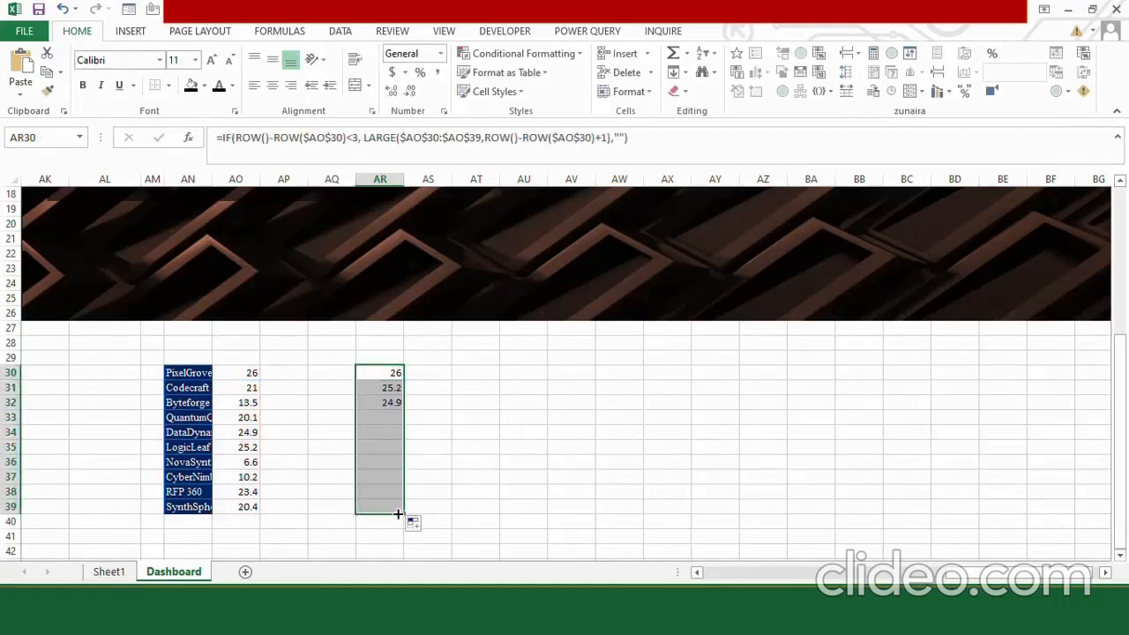
{"action": "left_click", "coordinate": [374, 399]}
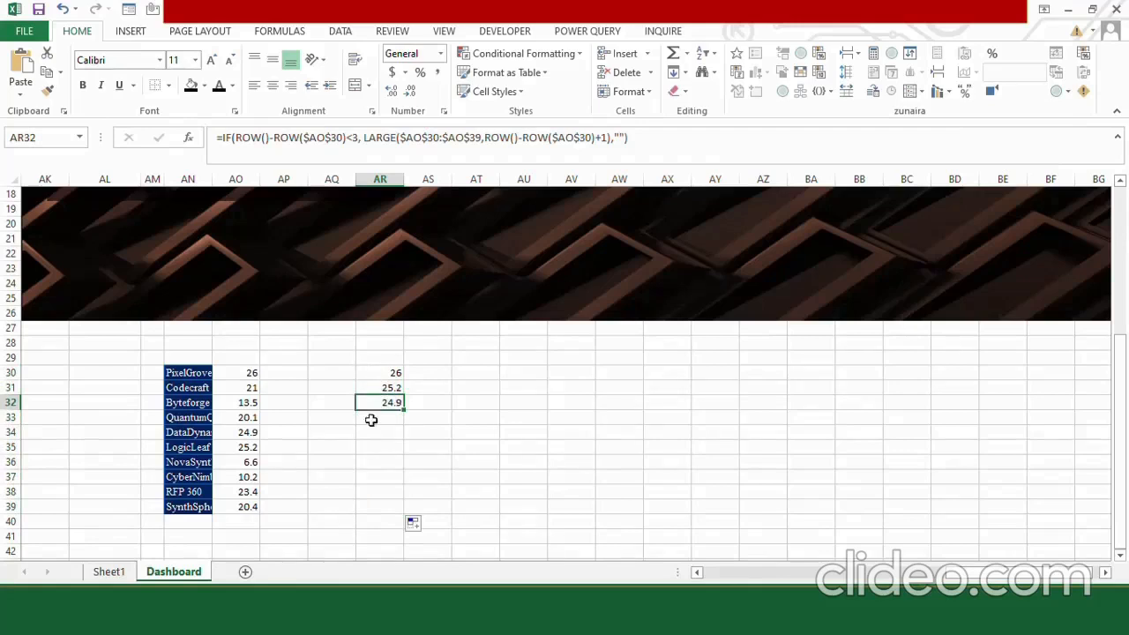
Begin an INDEX formula in AQ30 with the company names $AN$30:$AN$39 as its array.
{"action": "left_click", "coordinate": [342, 372]}
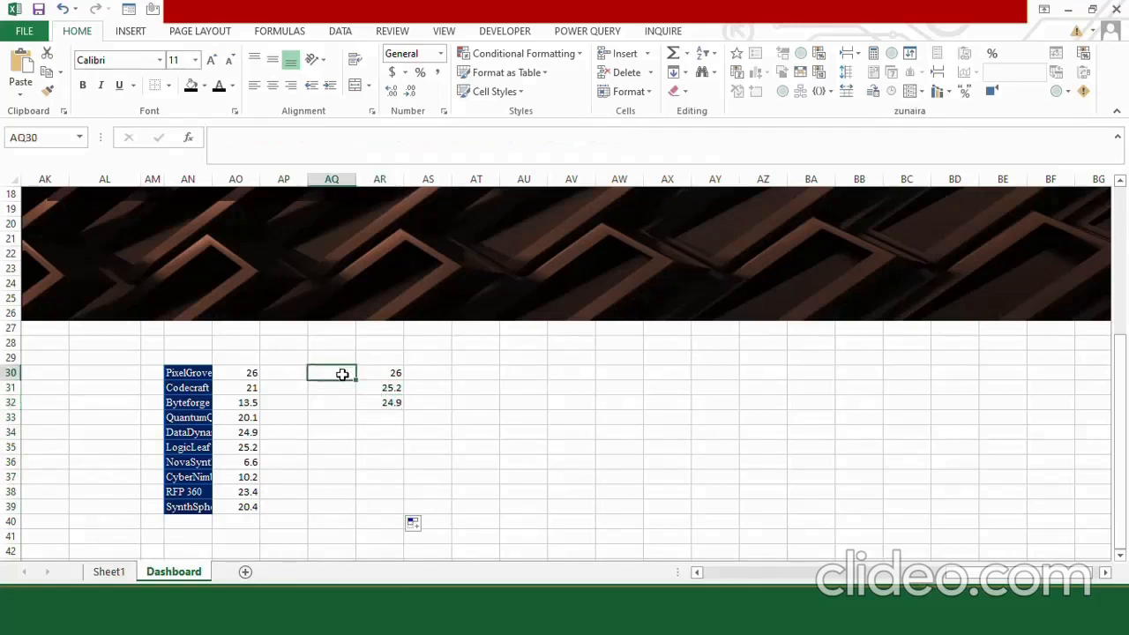
{"action": "type", "text": "="}
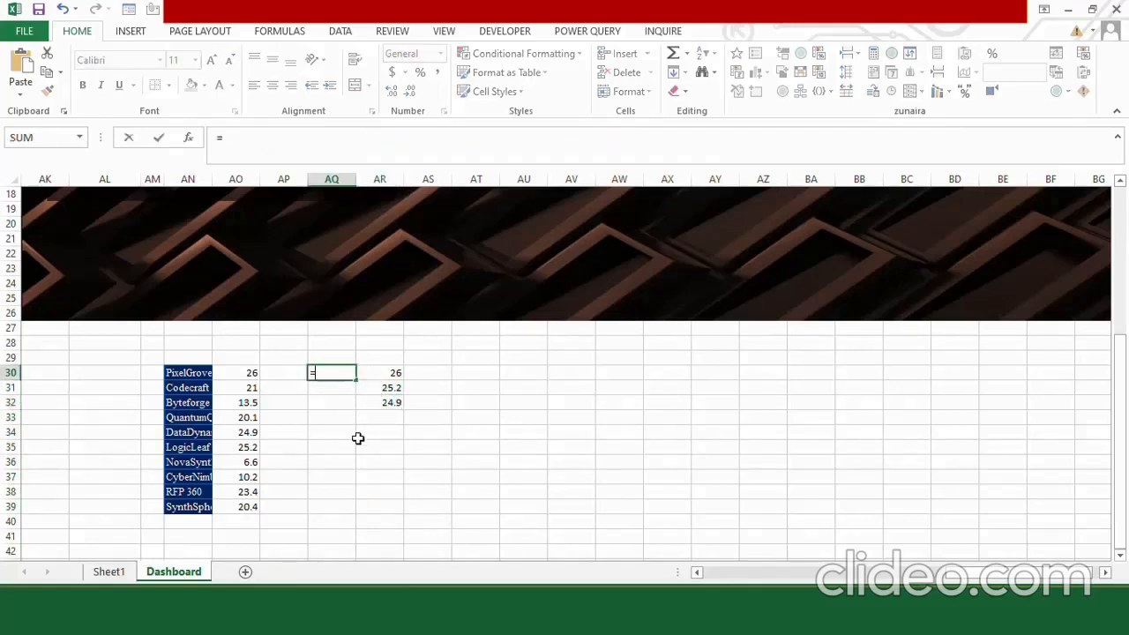
{"action": "type", "text": "ind"}
{"action": "key", "text": "Tab"}
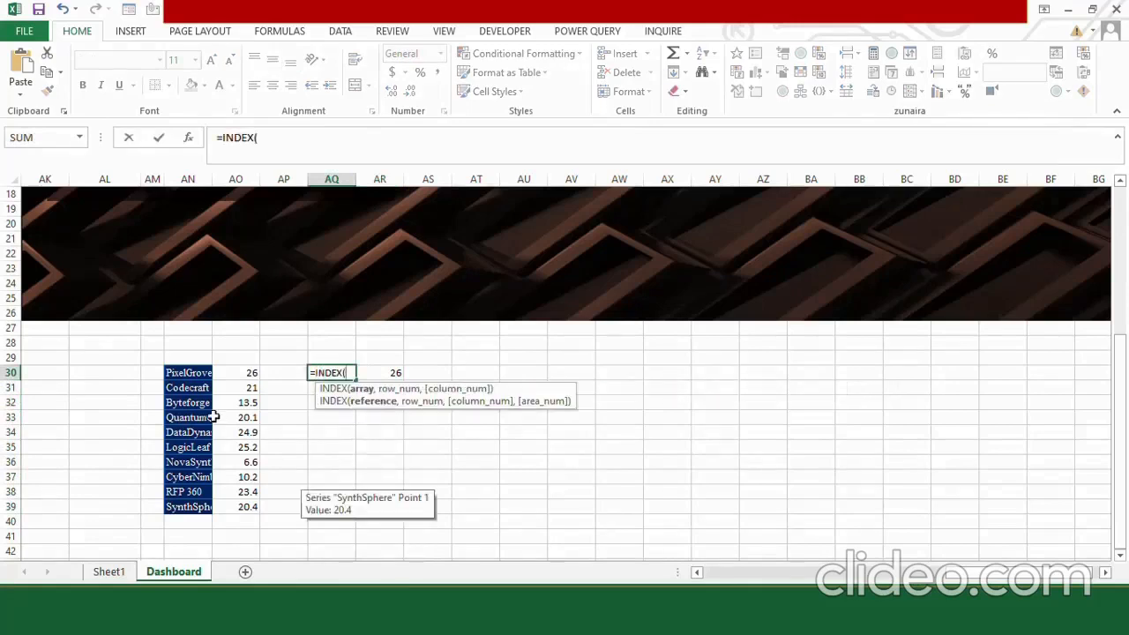
{"action": "left_click", "coordinate": [186, 372]}
{"action": "left_click_drag", "start_coordinate": [186, 373], "coordinate": [195, 504]}
{"action": "key", "text": "F4"}
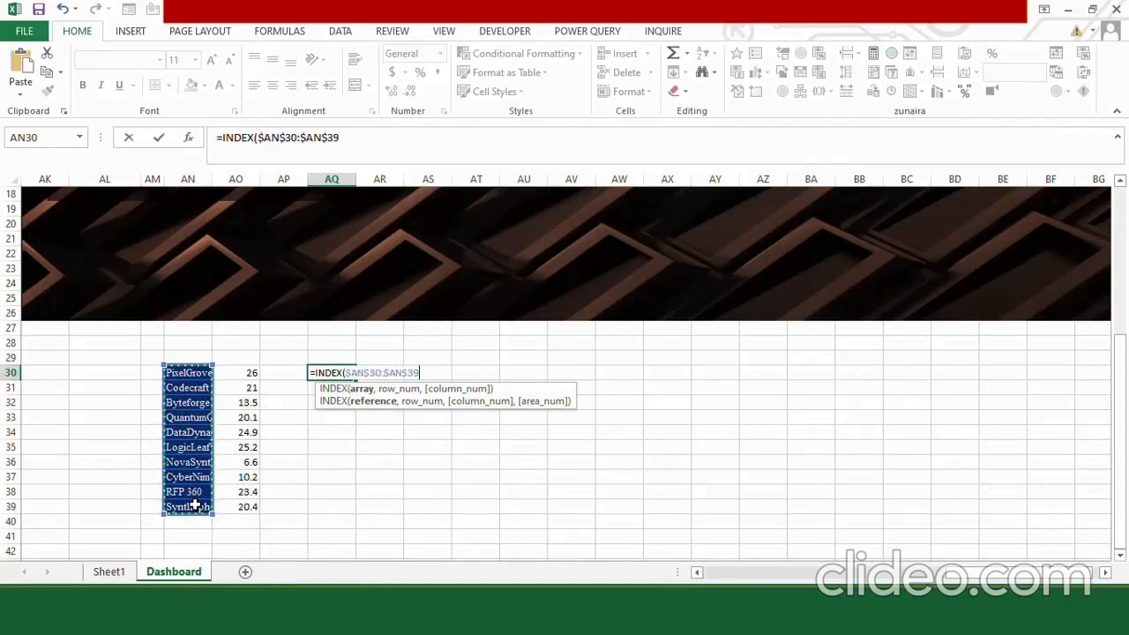
Complete the AQ30 formula with MATCH(AR30,$AO$30:$AO$39,0) as the row number.
{"action": "type", "text": ",match"}
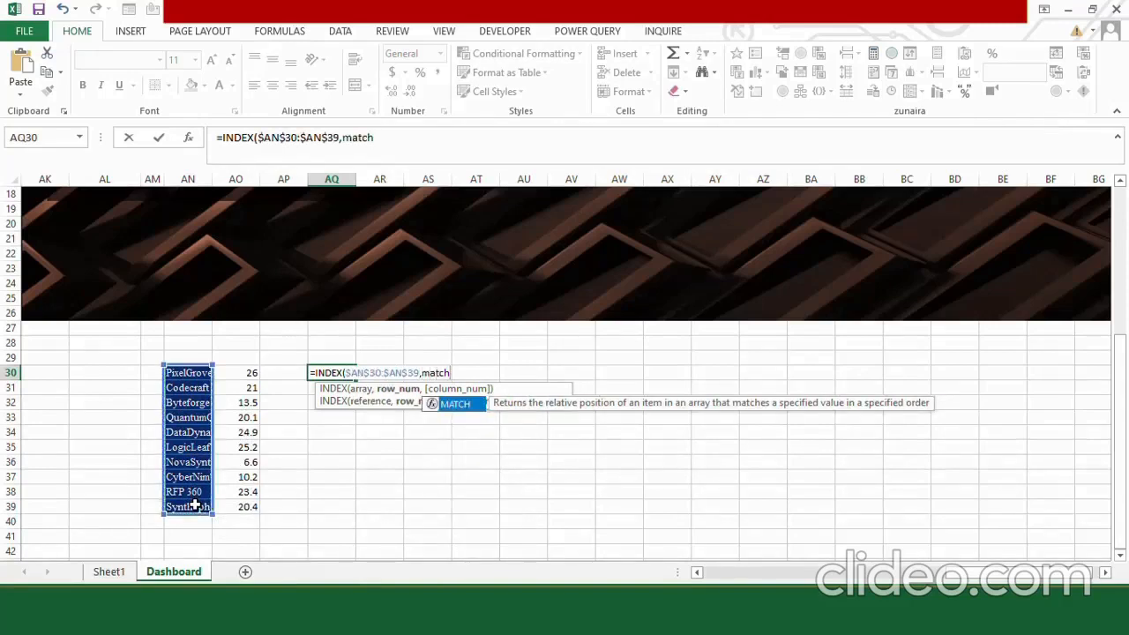
{"action": "key", "text": "Tab"}
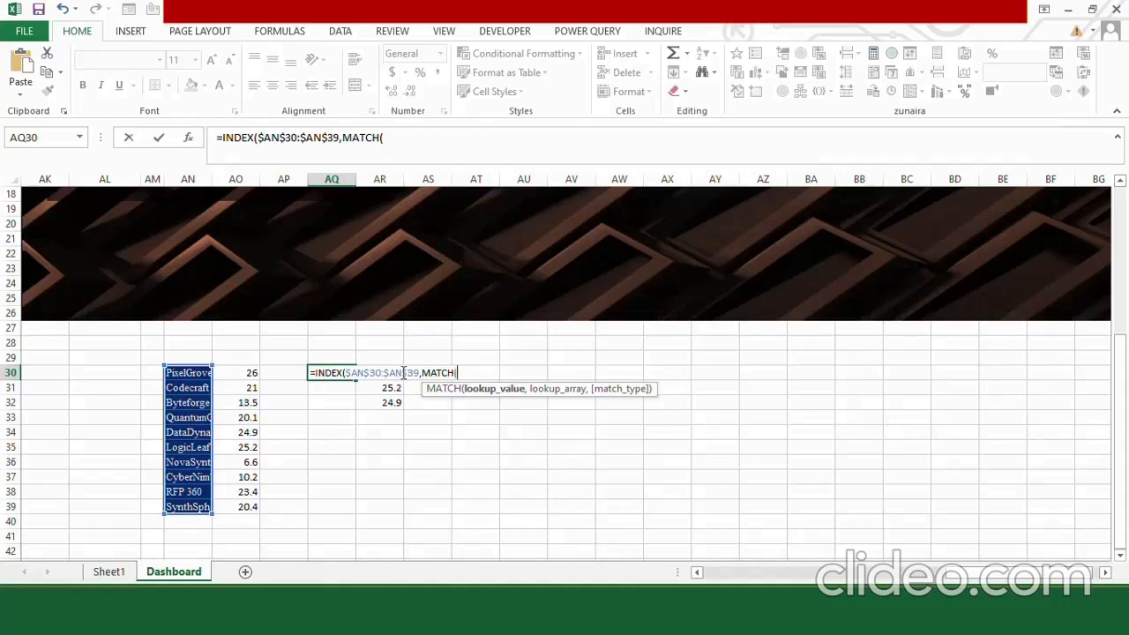
{"action": "type", "text": "AR30,"}
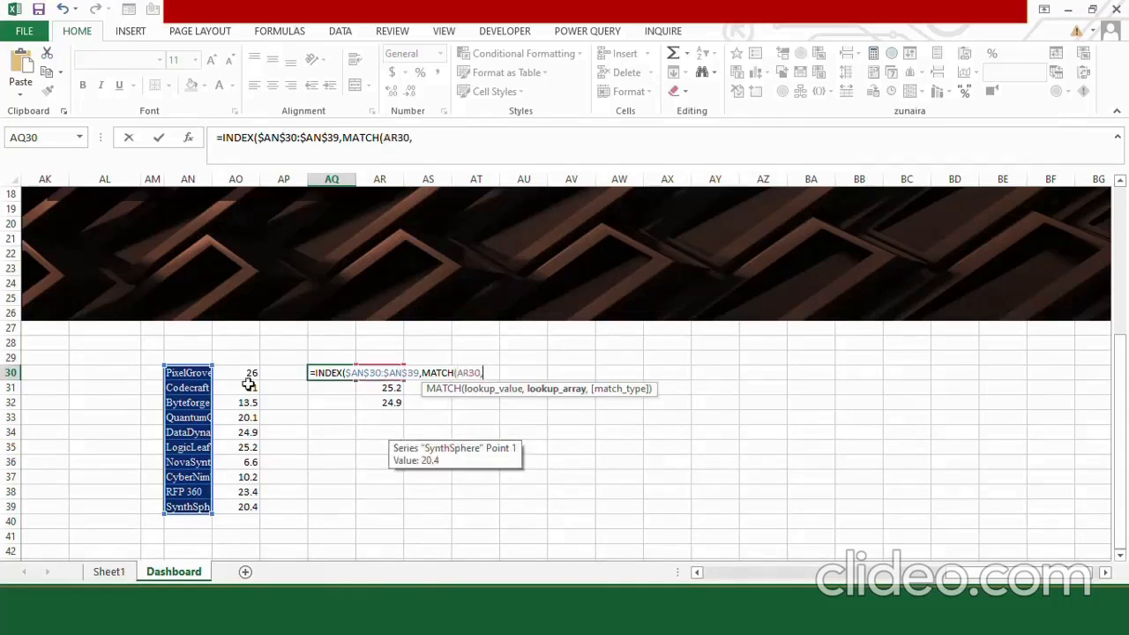
{"action": "left_click_drag", "start_coordinate": [245, 375], "coordinate": [247, 506]}
{"action": "key", "text": "F4"}
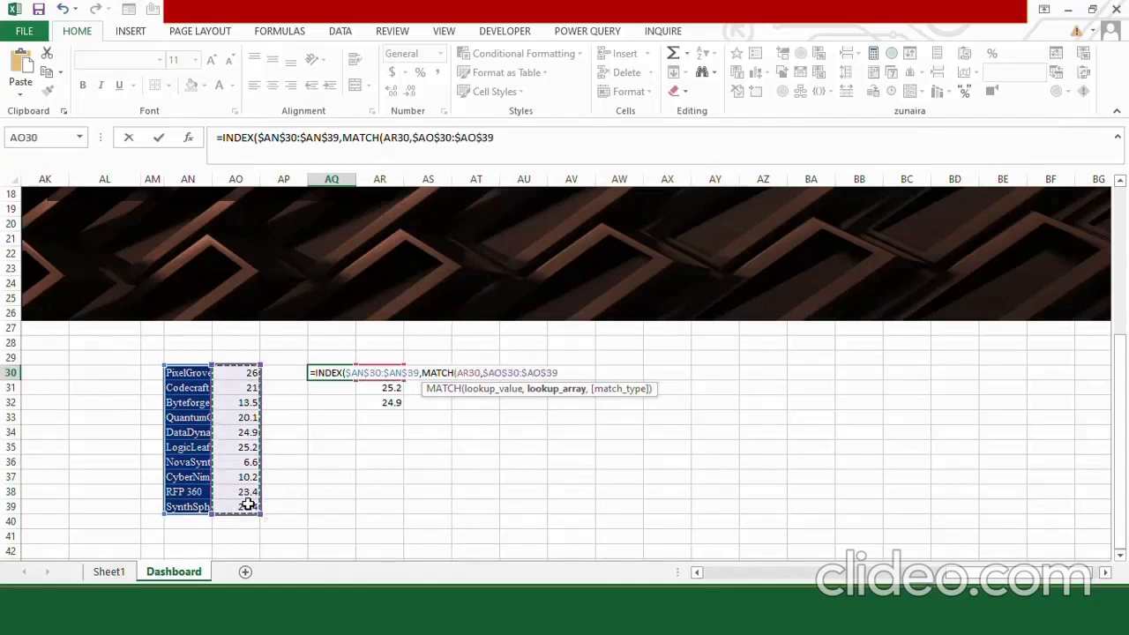
{"action": "type", "text": ",0"}
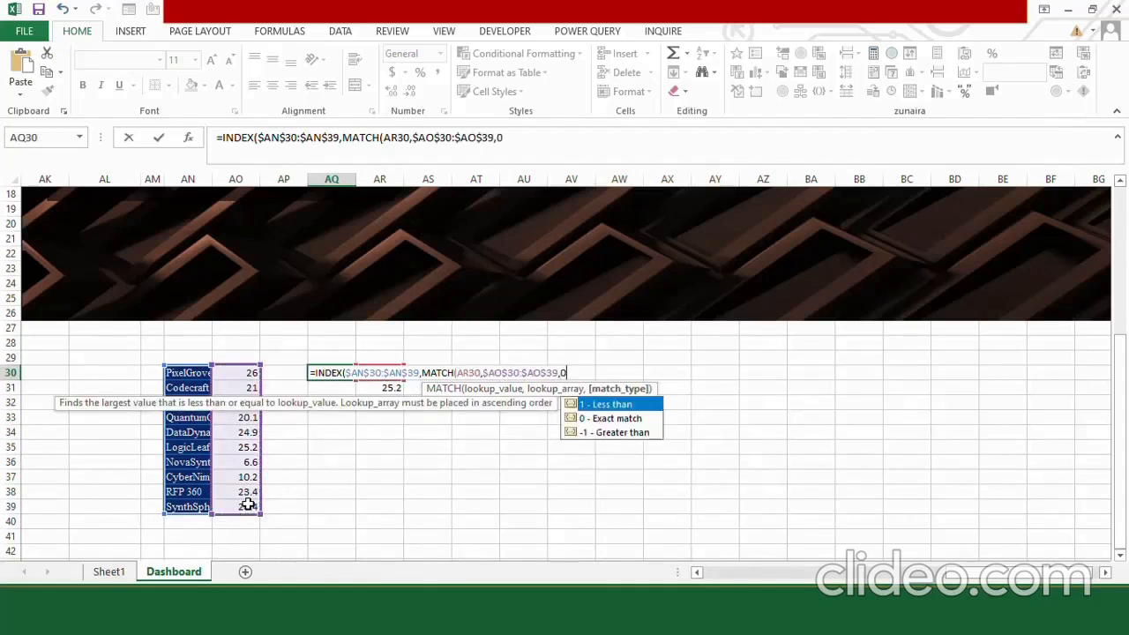
{"action": "type", "text": ")"}
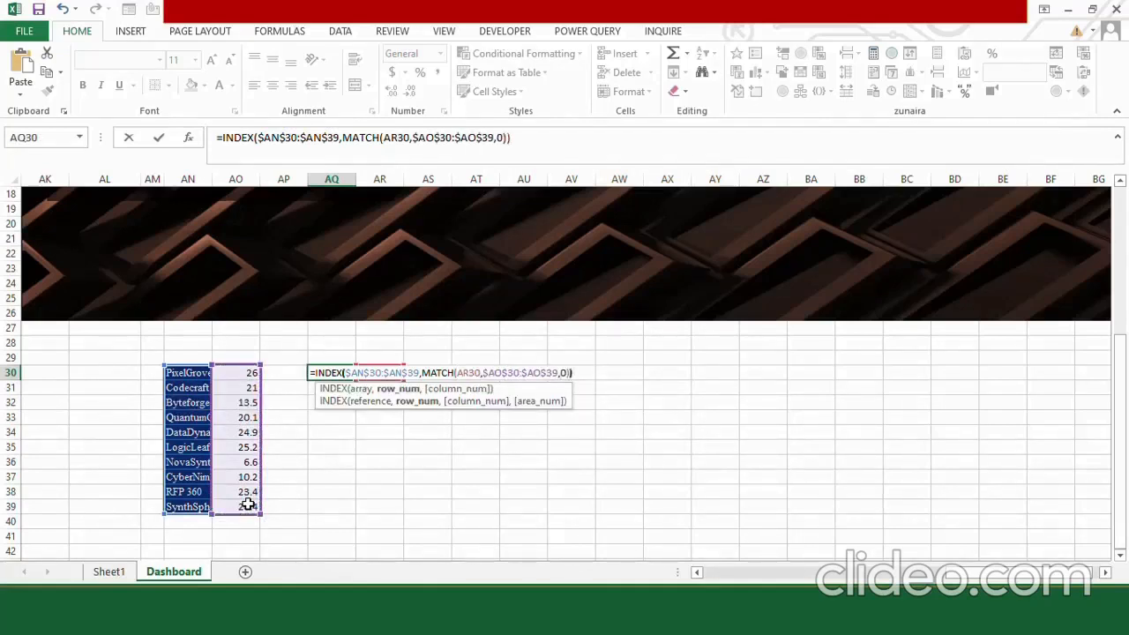
{"action": "key", "text": "Return"}
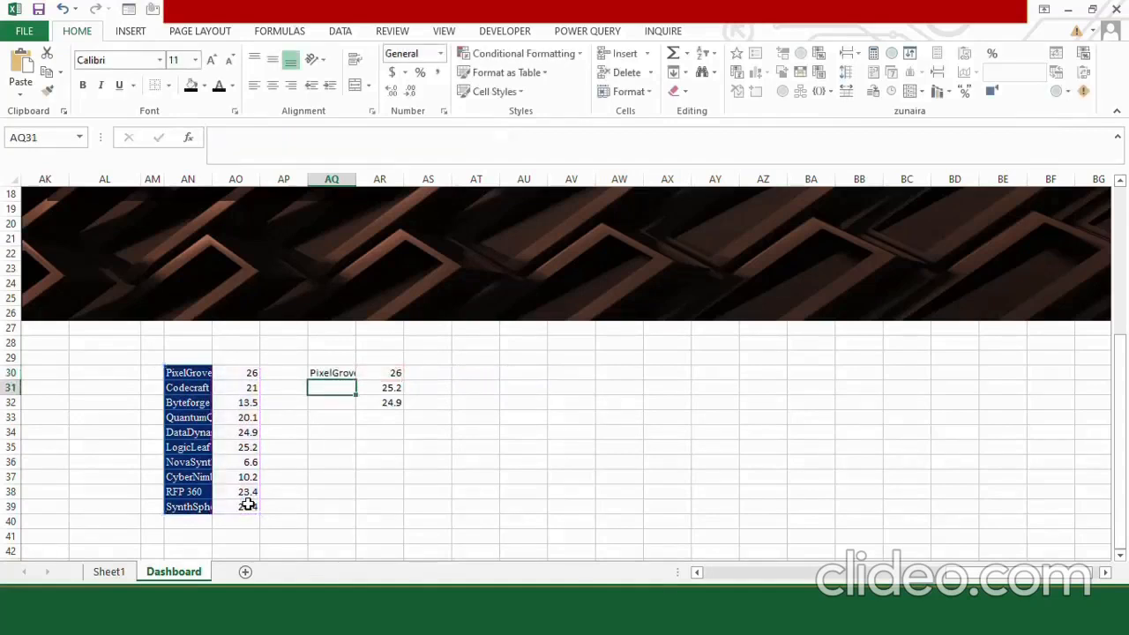
Fill the AQ30 company-name lookup formula down through AQ32.
{"action": "left_click", "coordinate": [339, 372]}
{"action": "left_click_drag", "start_coordinate": [358, 381], "coordinate": [356, 404]}
{"action": "left_click", "coordinate": [335, 436]}
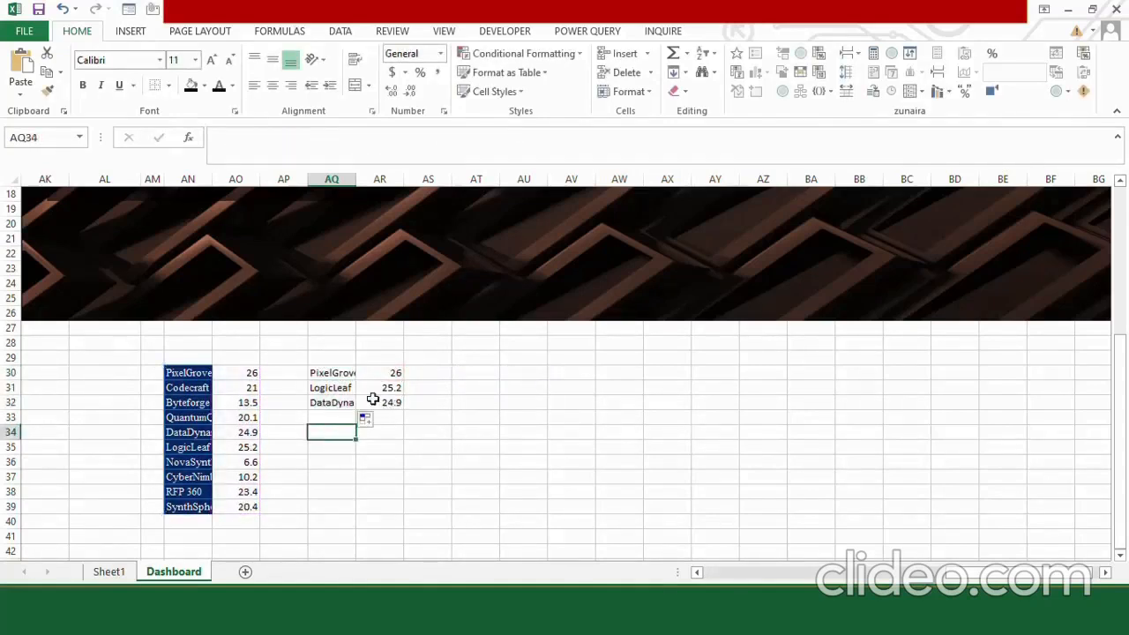
Insert a 2-D clustered column chart from the top-three names and scores in AQ30:AR32.
{"action": "left_click", "coordinate": [335, 373]}
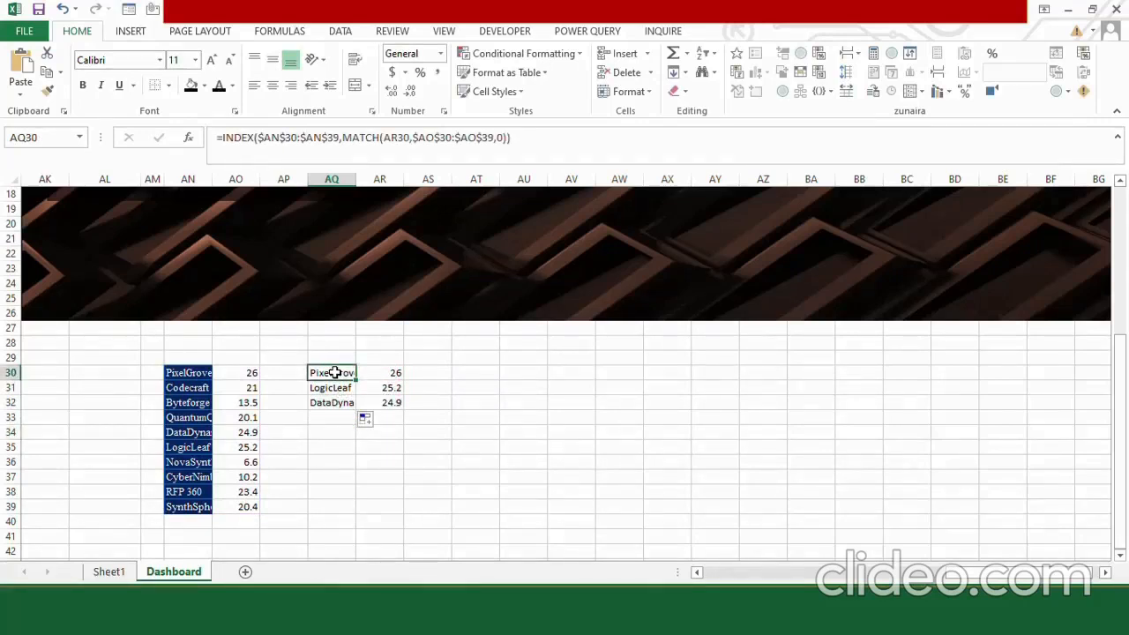
{"action": "left_click_drag", "start_coordinate": [337, 373], "coordinate": [382, 404]}
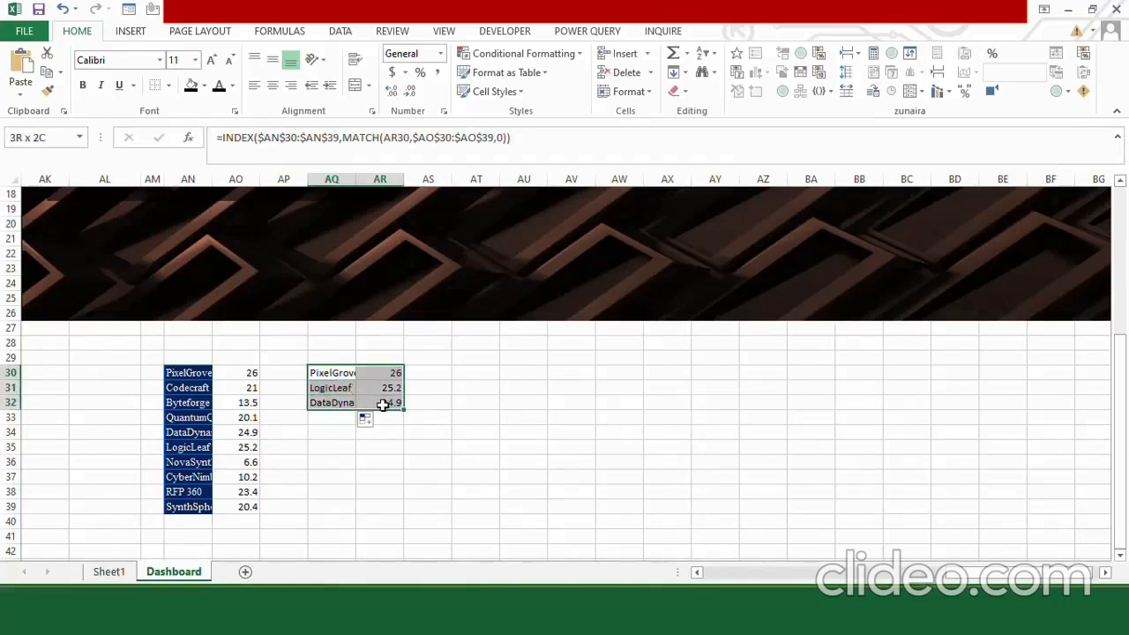
{"action": "left_click", "coordinate": [131, 31]}
{"action": "left_click", "coordinate": [460, 54]}
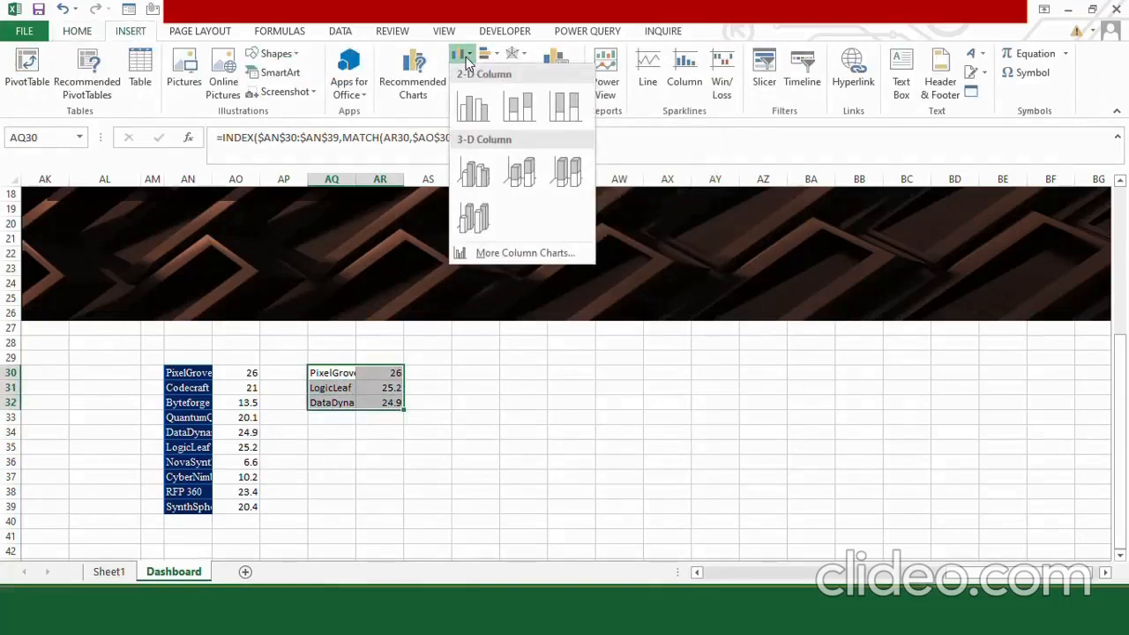
{"action": "left_click", "coordinate": [471, 107]}
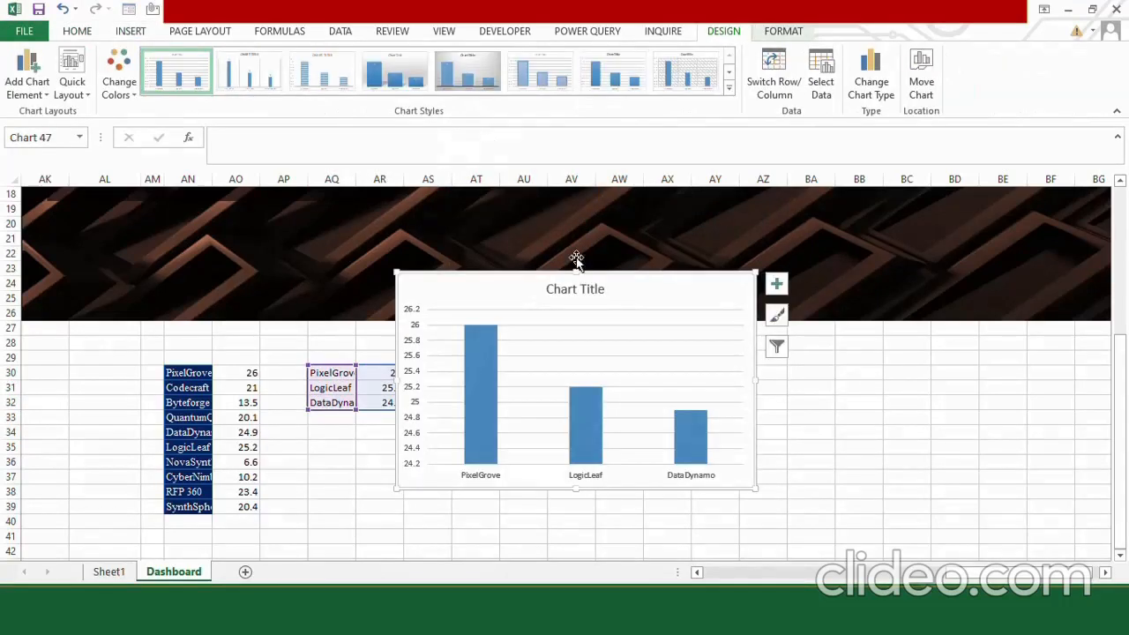
Retitle the column chart "TOP 3 Finnacial Victors" and move the chart slightly higher on the sheet.
{"action": "type", "text": "TO"}
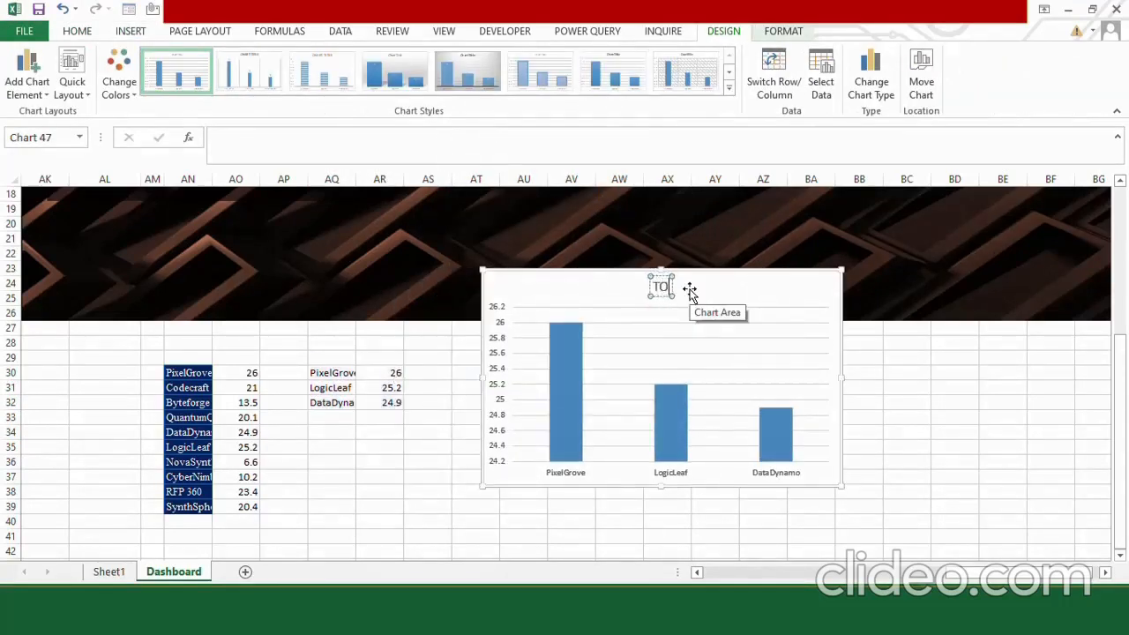
{"action": "type", "text": "P 3 Finnacia"}
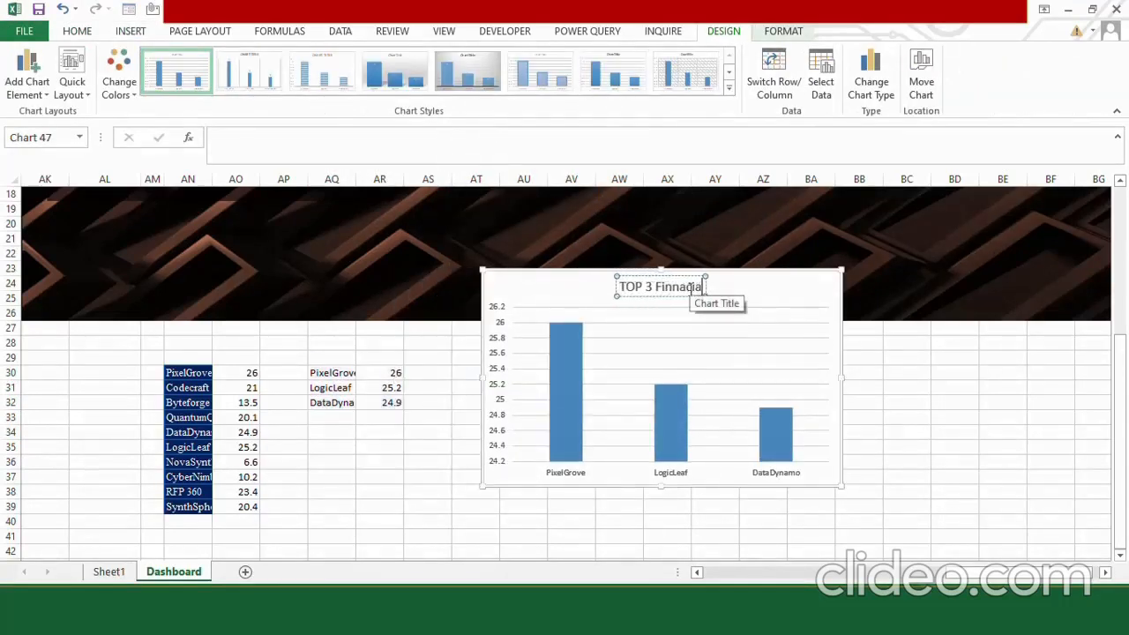
{"action": "type", "text": "l Victors"}
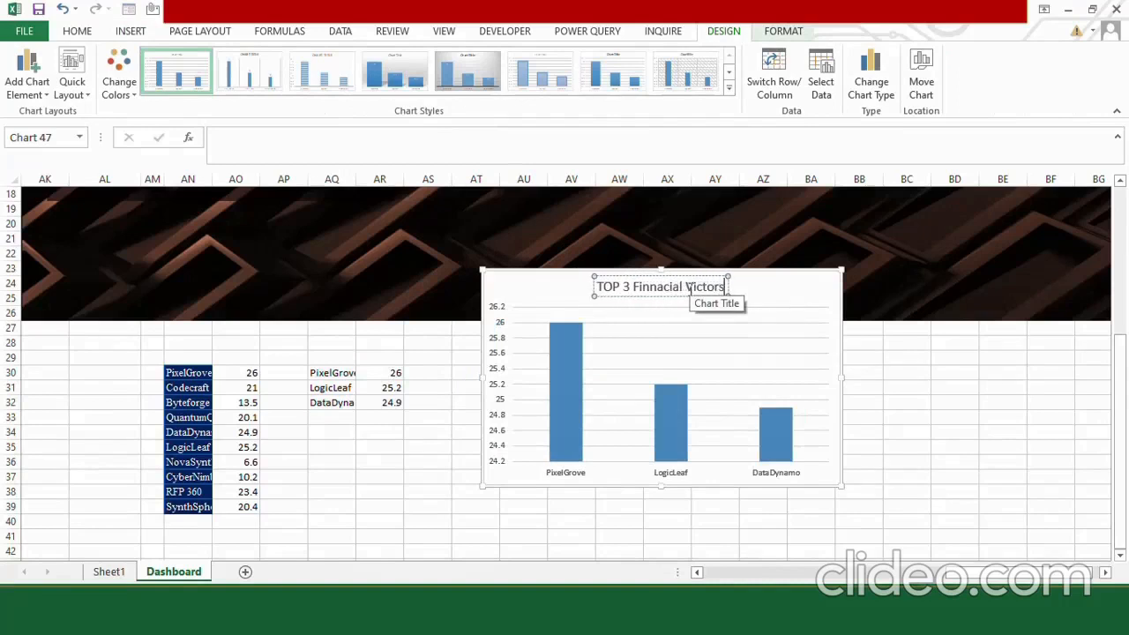
{"action": "left_click", "coordinate": [688, 268]}
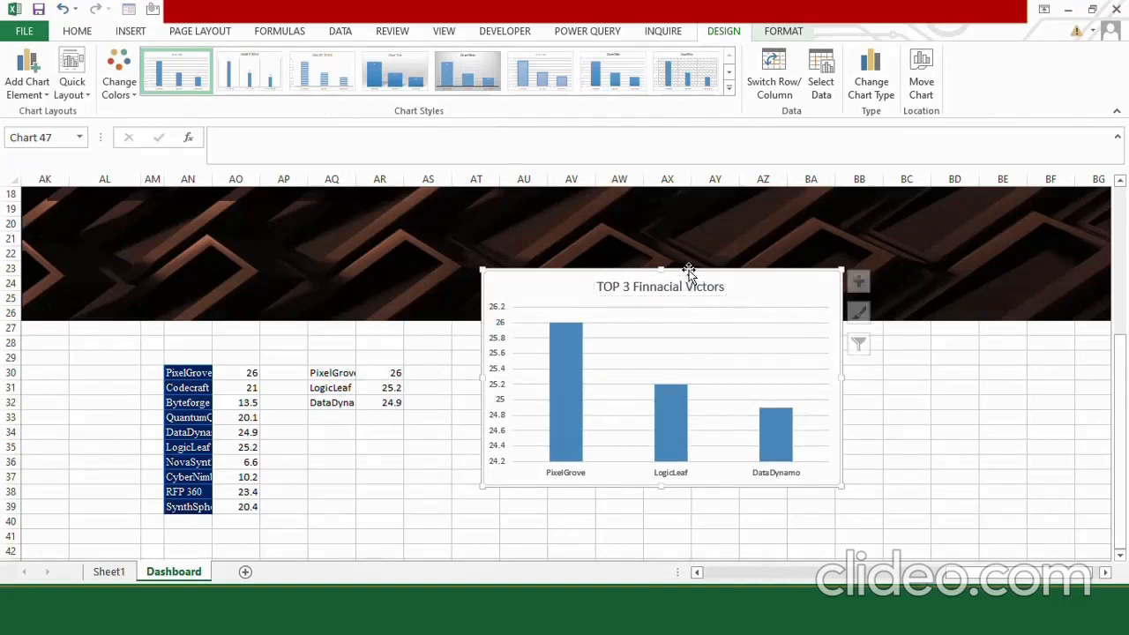
{"action": "left_click_drag", "start_coordinate": [806, 272], "coordinate": [799, 226]}
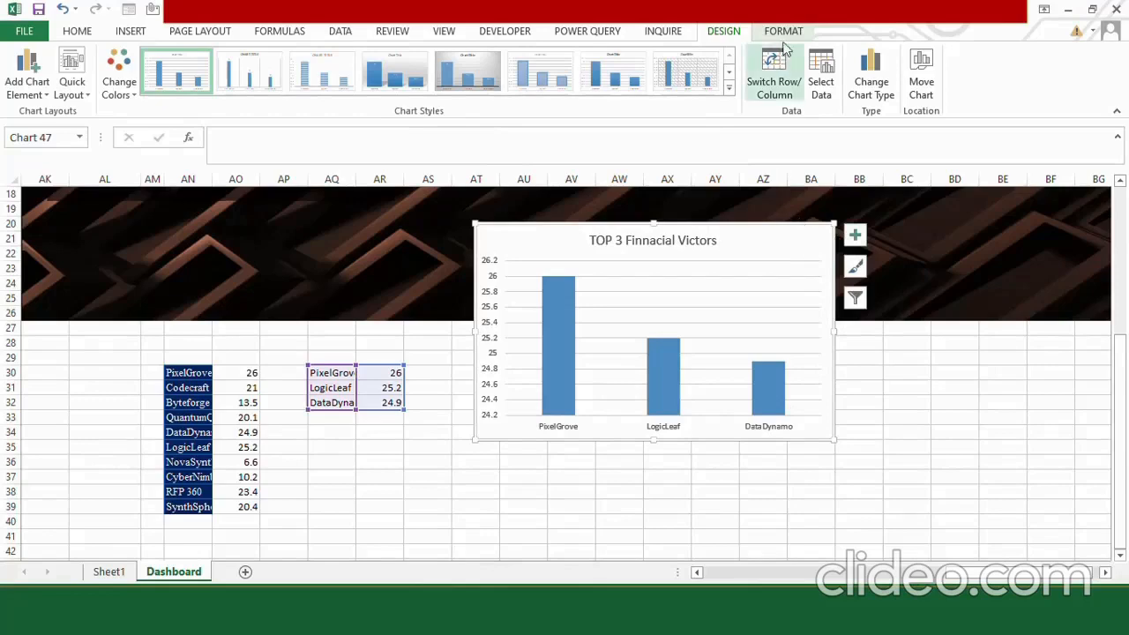
Set the column chart's area to no fill and no outline.
{"action": "left_click", "coordinate": [782, 33]}
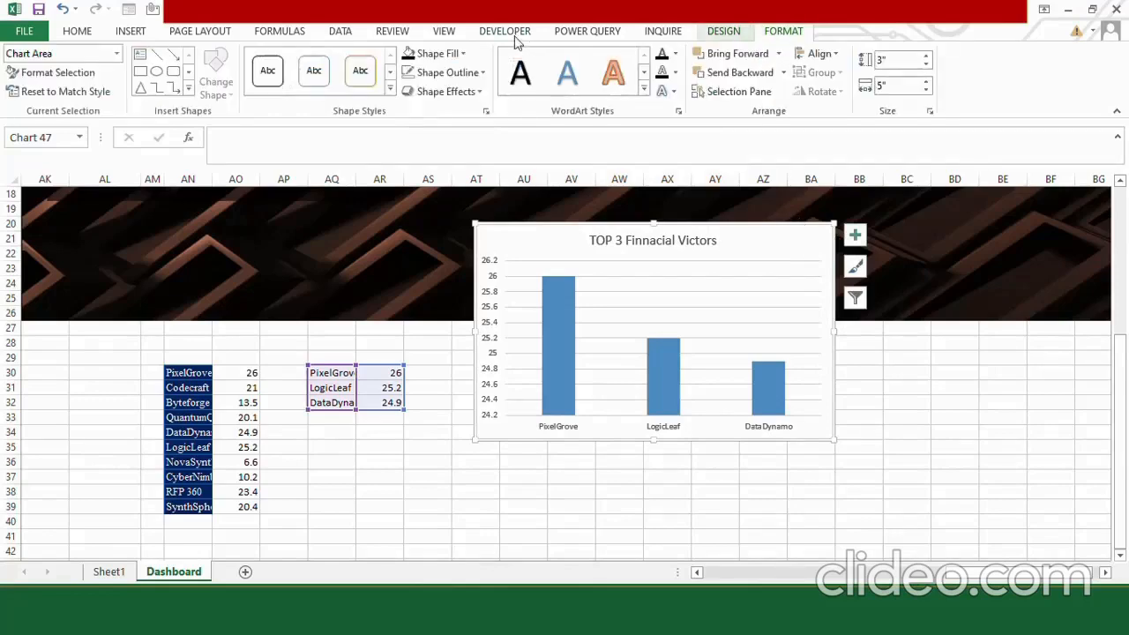
{"action": "left_click", "coordinate": [460, 53]}
{"action": "left_click", "coordinate": [470, 222]}
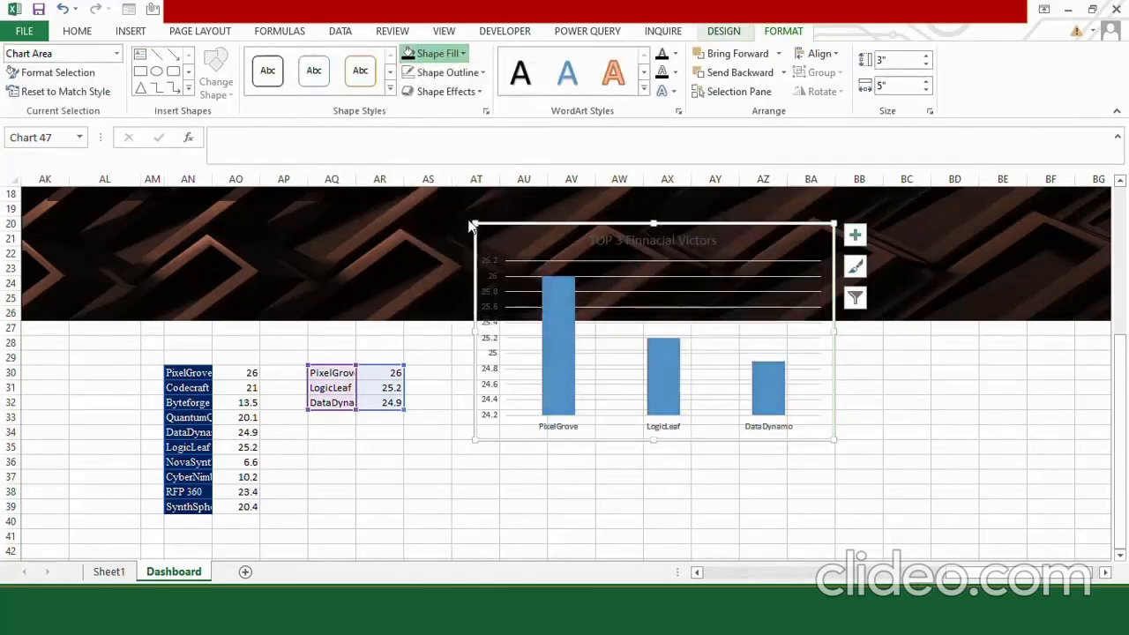
{"action": "left_click", "coordinate": [448, 72]}
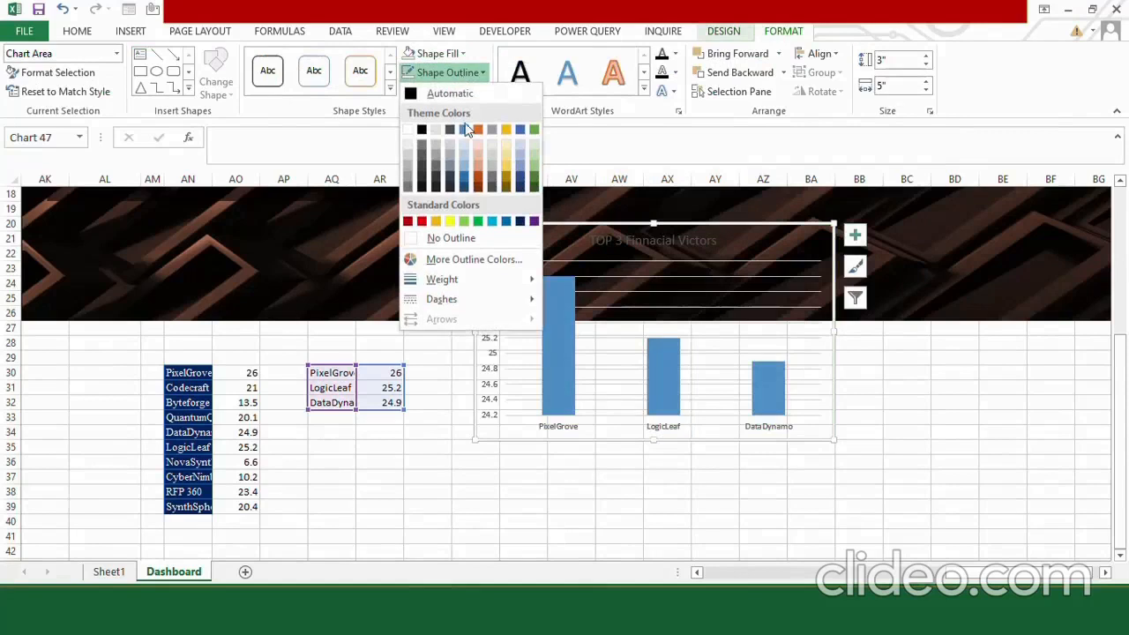
{"action": "left_click", "coordinate": [480, 246]}
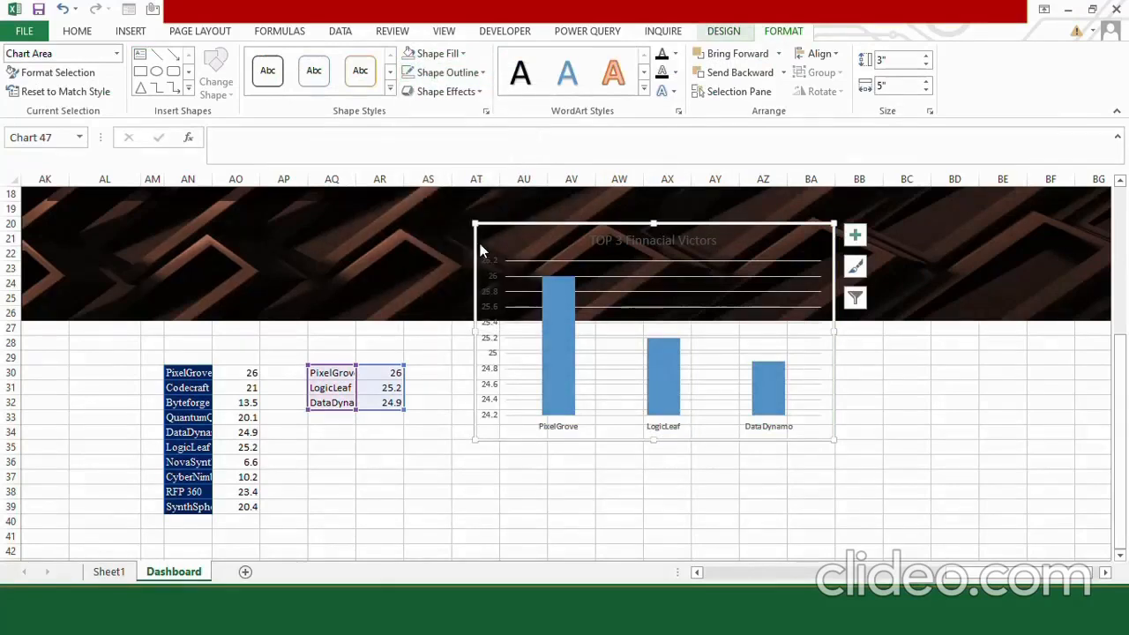
Hide the chart's gridlines and move the chart up onto the dashboard beside the company score bars.
{"action": "left_click", "coordinate": [855, 237]}
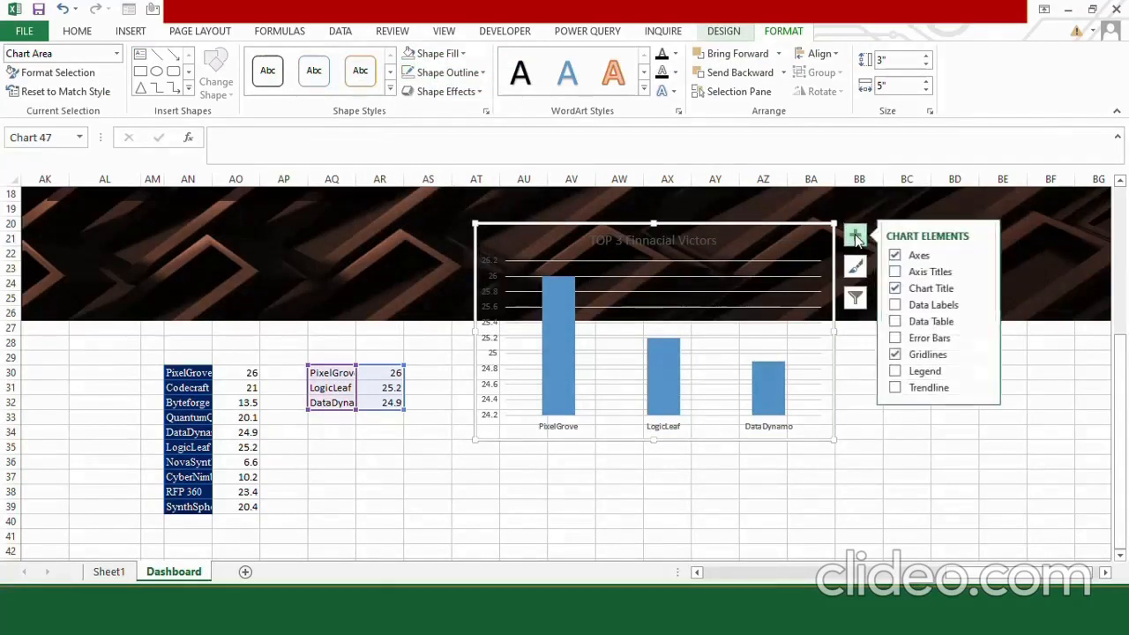
{"action": "left_click", "coordinate": [894, 354]}
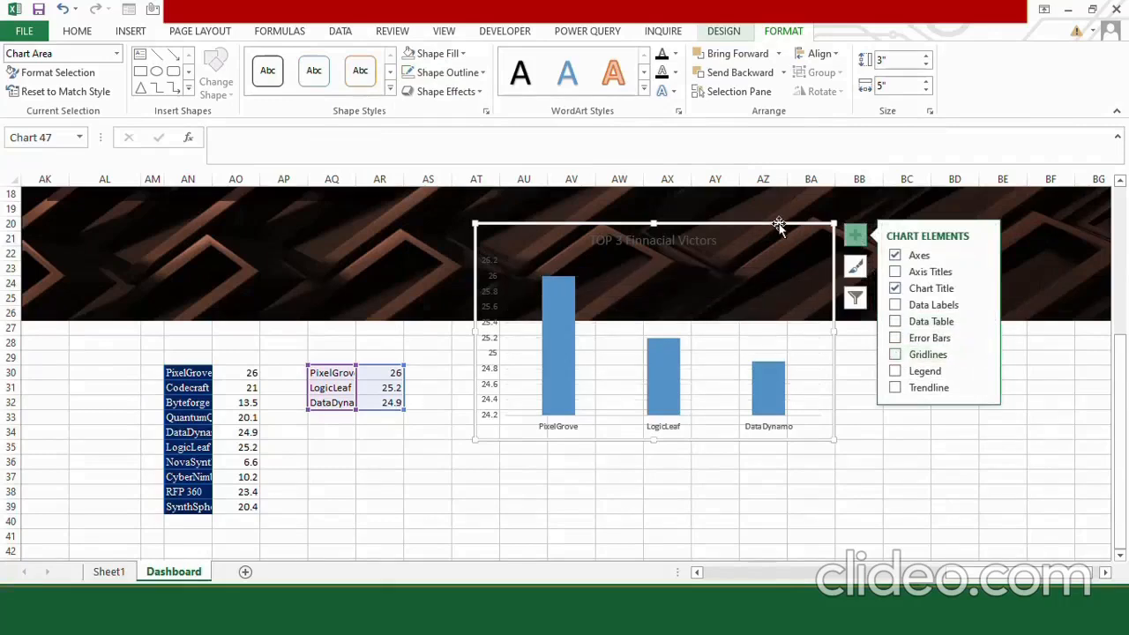
{"action": "left_click_drag", "start_coordinate": [1120, 353], "coordinate": [1102, 251]}
{"action": "left_click_drag", "start_coordinate": [756, 518], "coordinate": [582, 270]}
Format the chart title in white with the Calisto MT font.
{"action": "left_click", "coordinate": [656, 266]}
{"action": "left_click", "coordinate": [78, 30]}
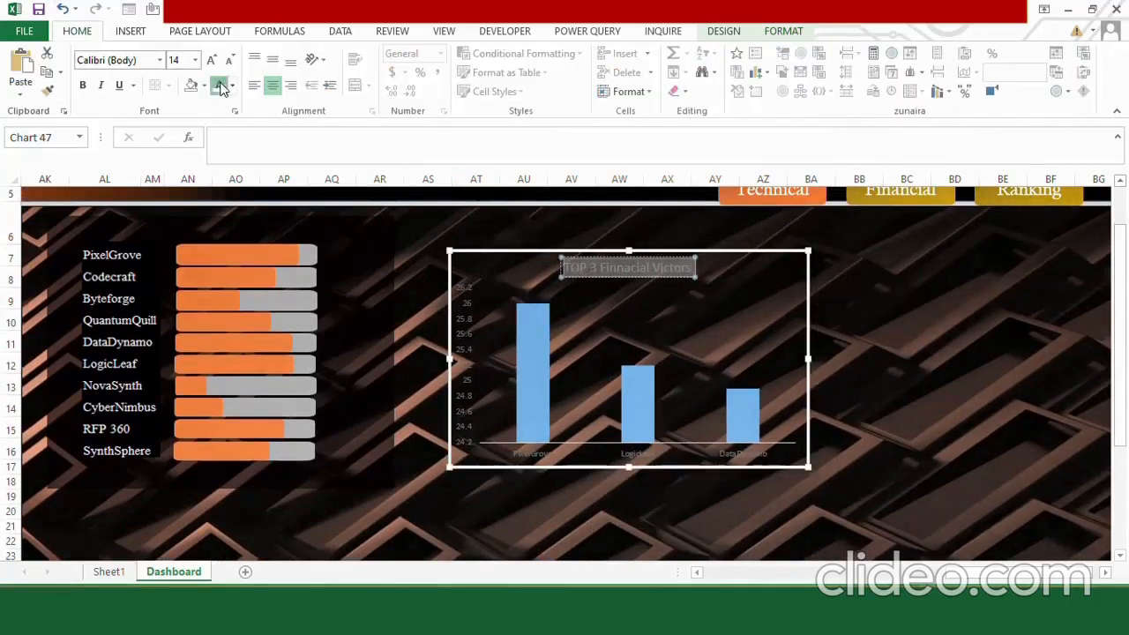
{"action": "left_click", "coordinate": [220, 84]}
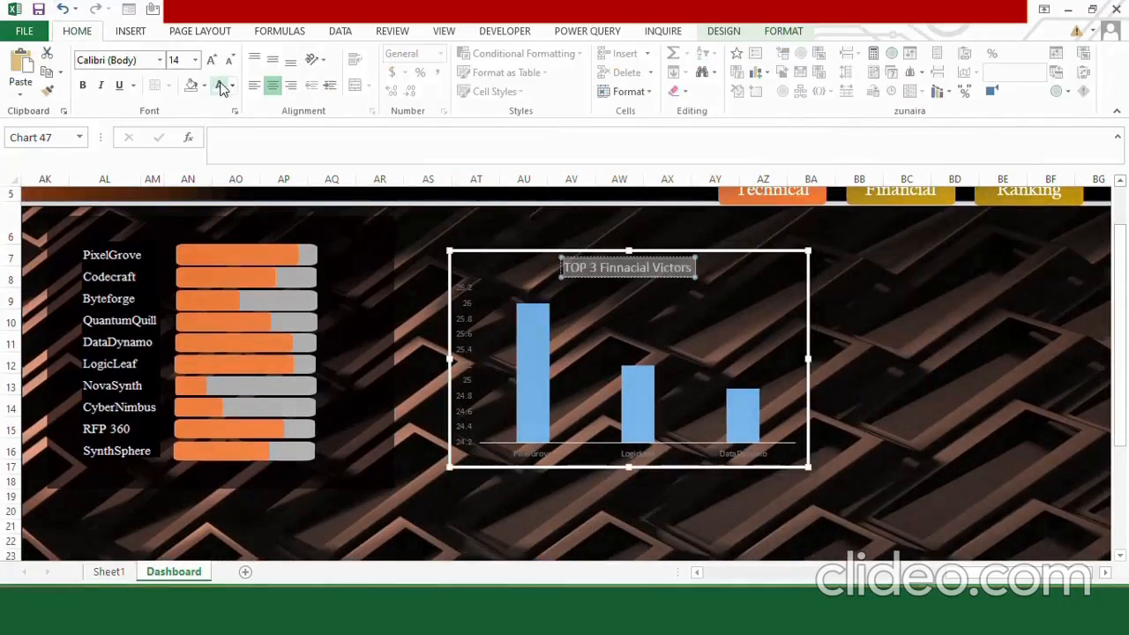
{"action": "left_click", "coordinate": [138, 60]}
{"action": "type", "text": "Calisto MT"}
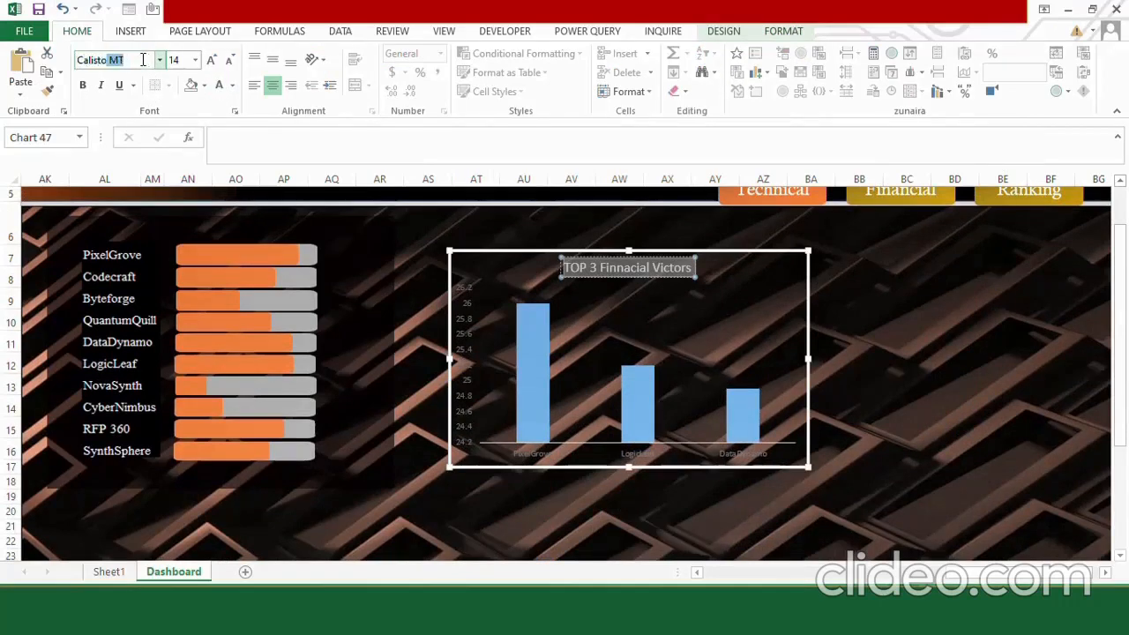
{"action": "key", "text": "Return"}
Make the labels of the chart's vertical and horizontal axes white and enlarge their font.
{"action": "left_click", "coordinate": [464, 296]}
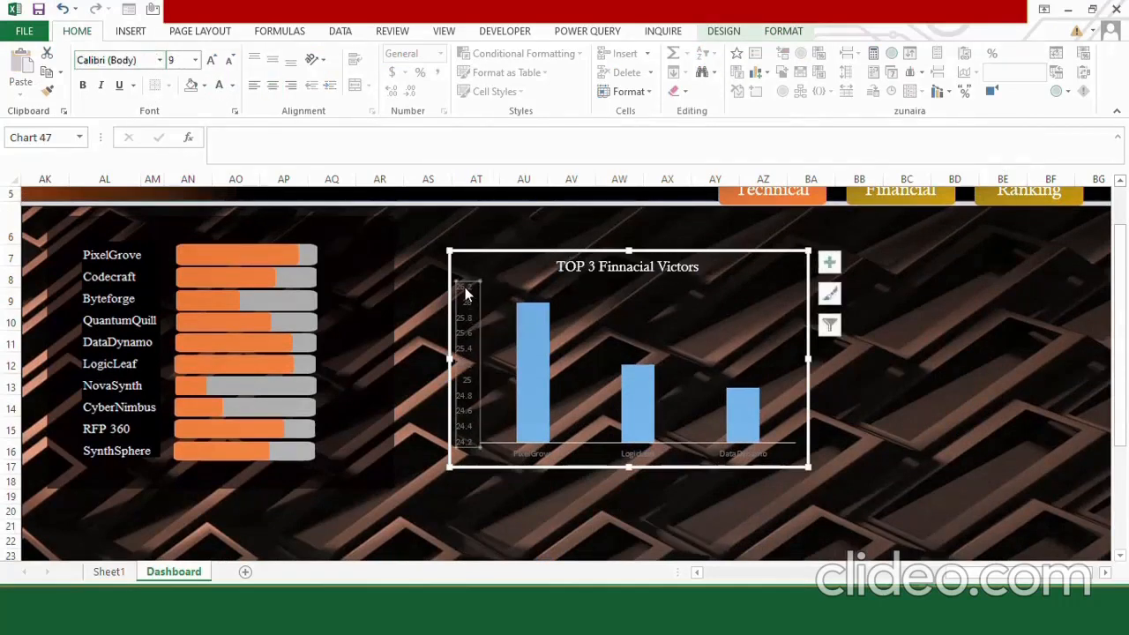
{"action": "left_click", "coordinate": [195, 60]}
{"action": "left_click", "coordinate": [183, 143]}
{"action": "left_click", "coordinate": [504, 449]}
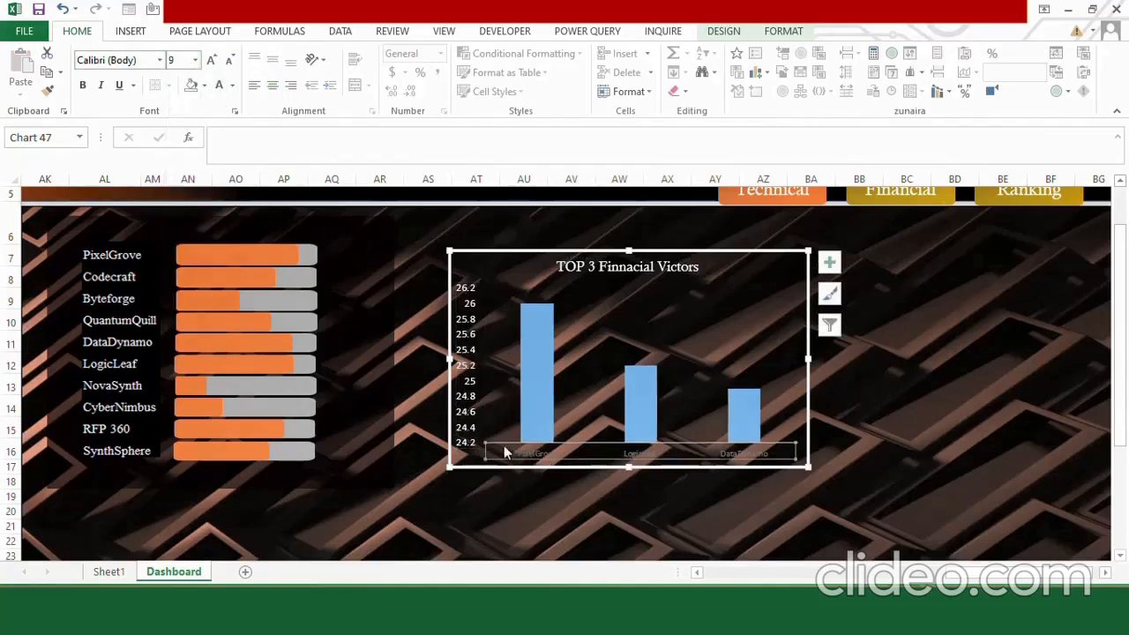
{"action": "left_click", "coordinate": [194, 60]}
{"action": "left_click", "coordinate": [175, 141]}
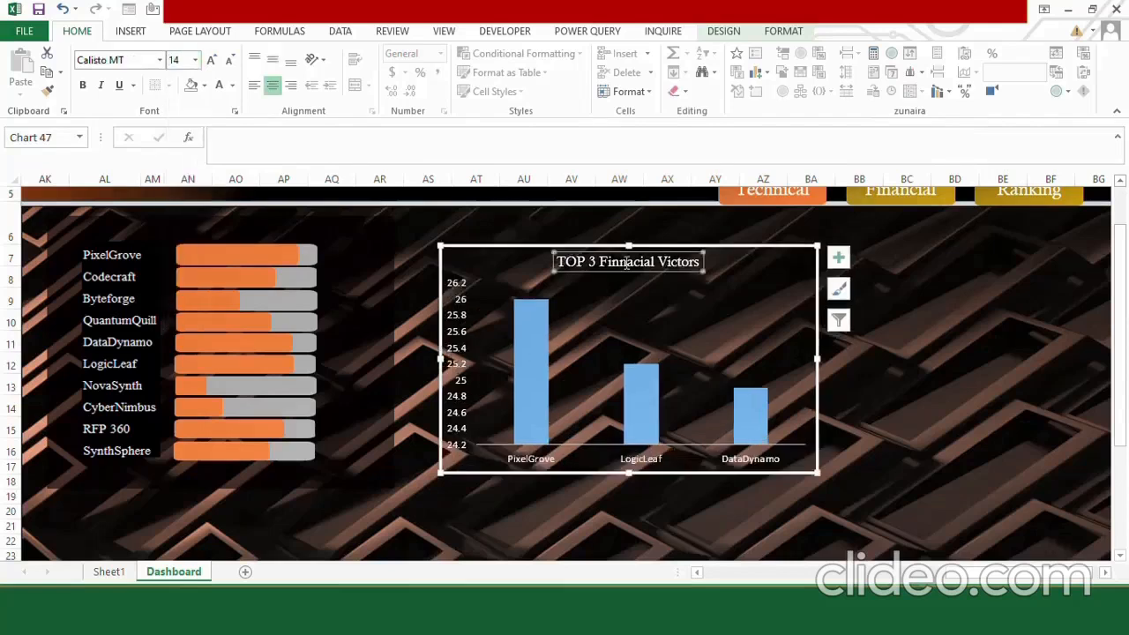
Fill only the PixelGrove column with the theme green and remove its outline.
{"action": "left_click", "coordinate": [520, 325]}
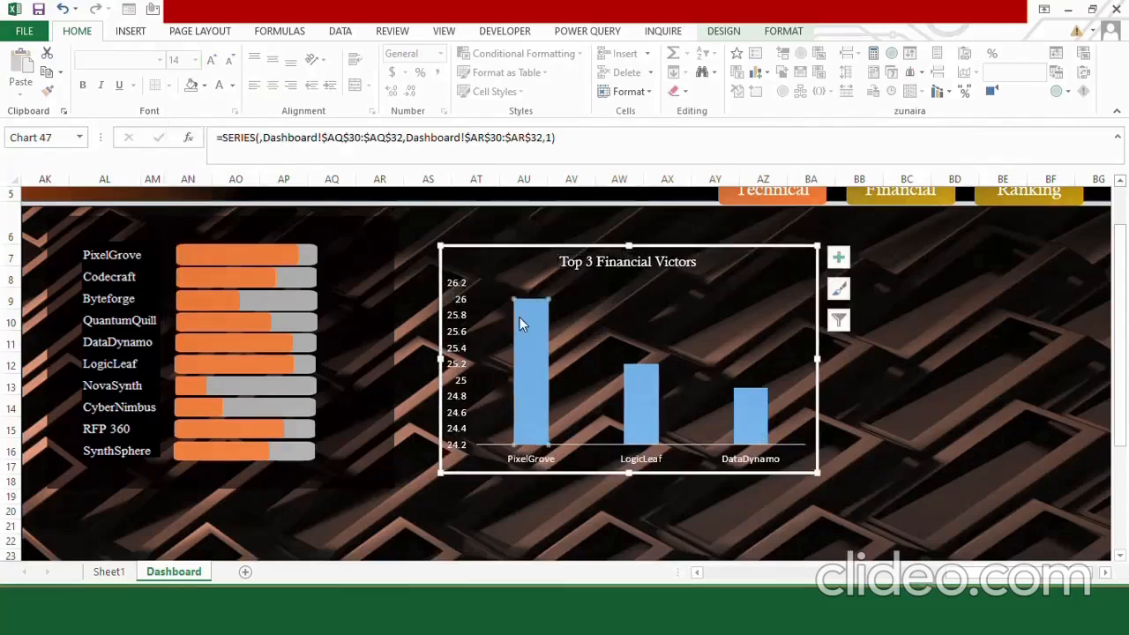
{"action": "left_click", "coordinate": [760, 27]}
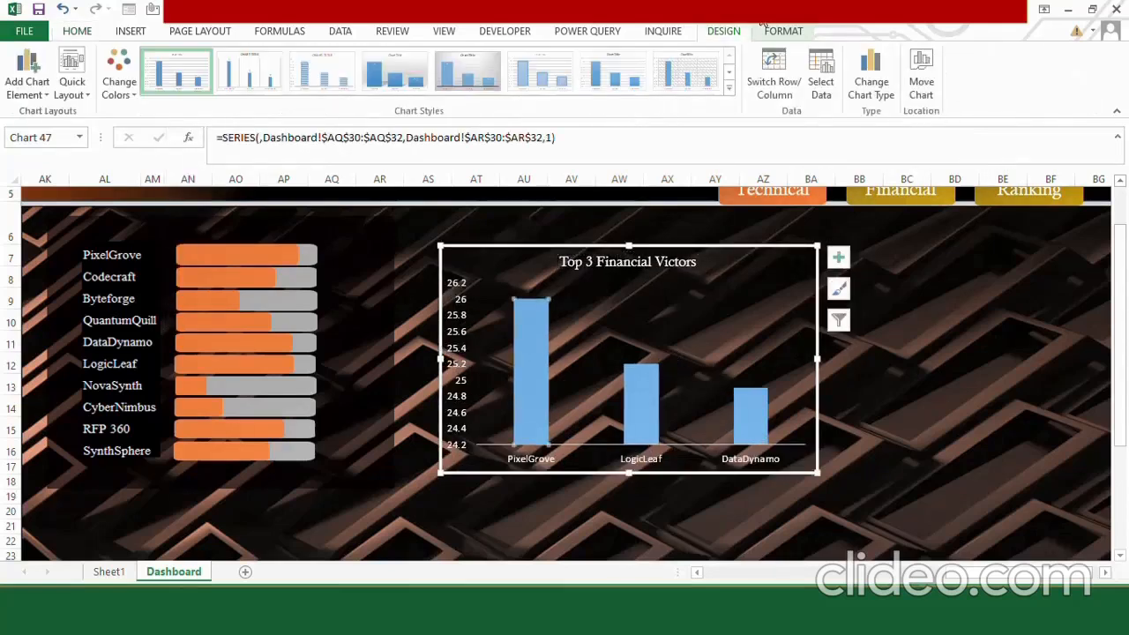
{"action": "left_click", "coordinate": [781, 33]}
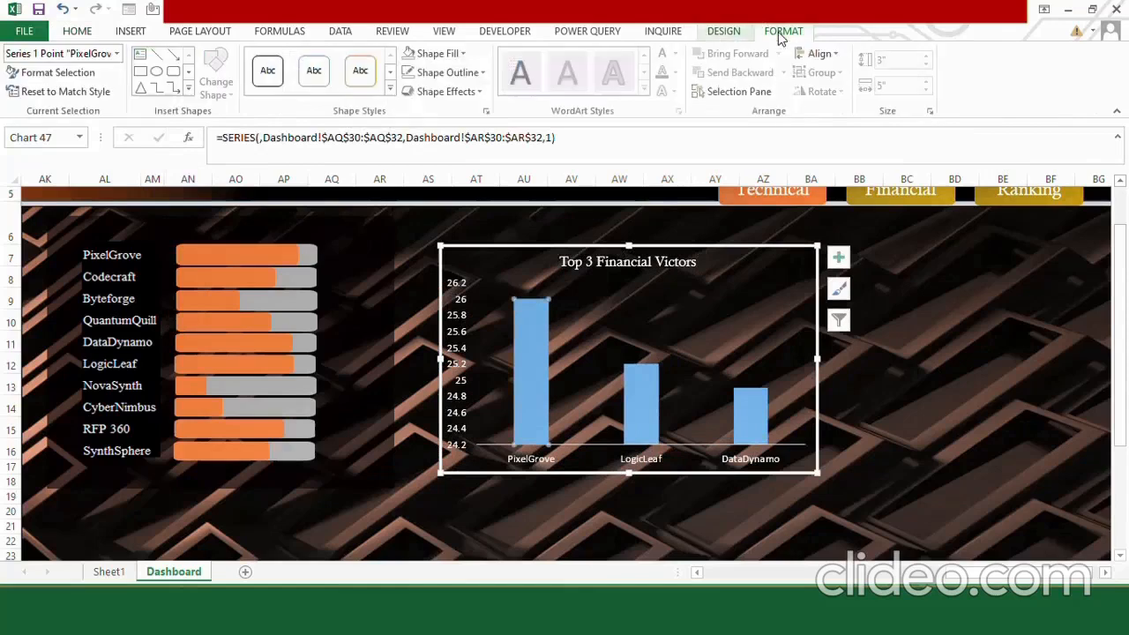
{"action": "left_click", "coordinate": [462, 53]}
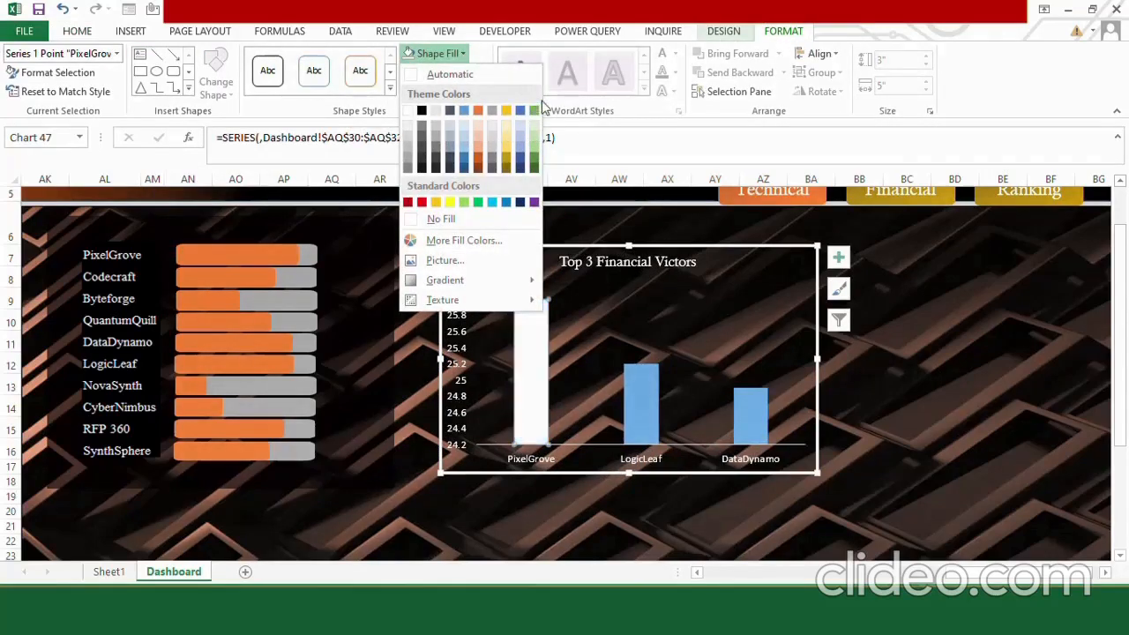
{"action": "left_click", "coordinate": [534, 110]}
{"action": "left_click", "coordinate": [477, 74]}
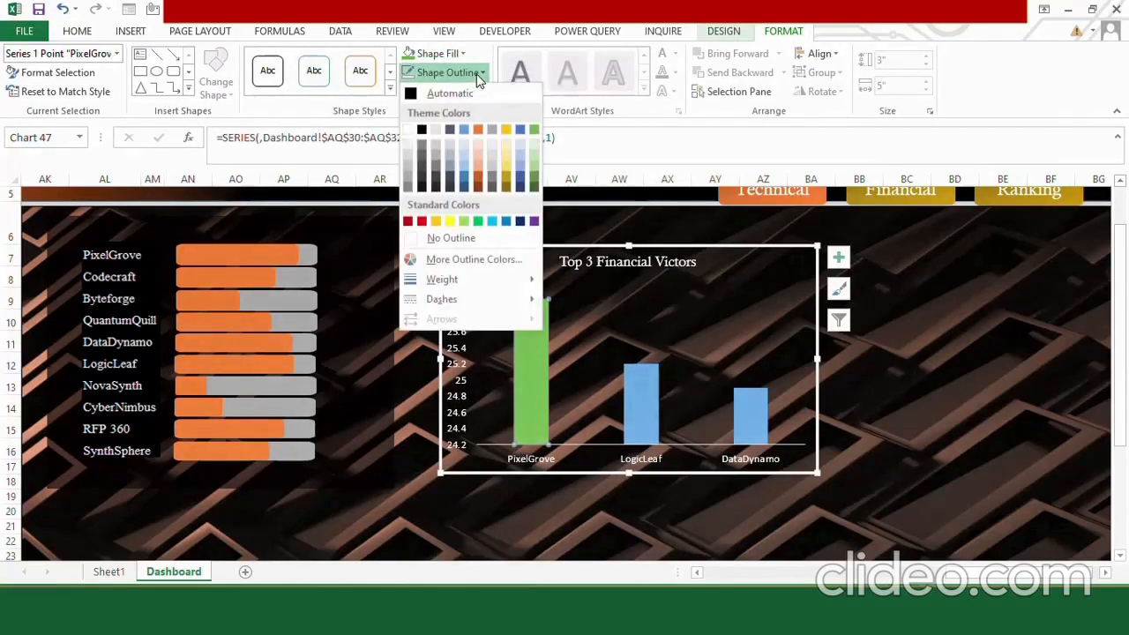
{"action": "left_click", "coordinate": [467, 243]}
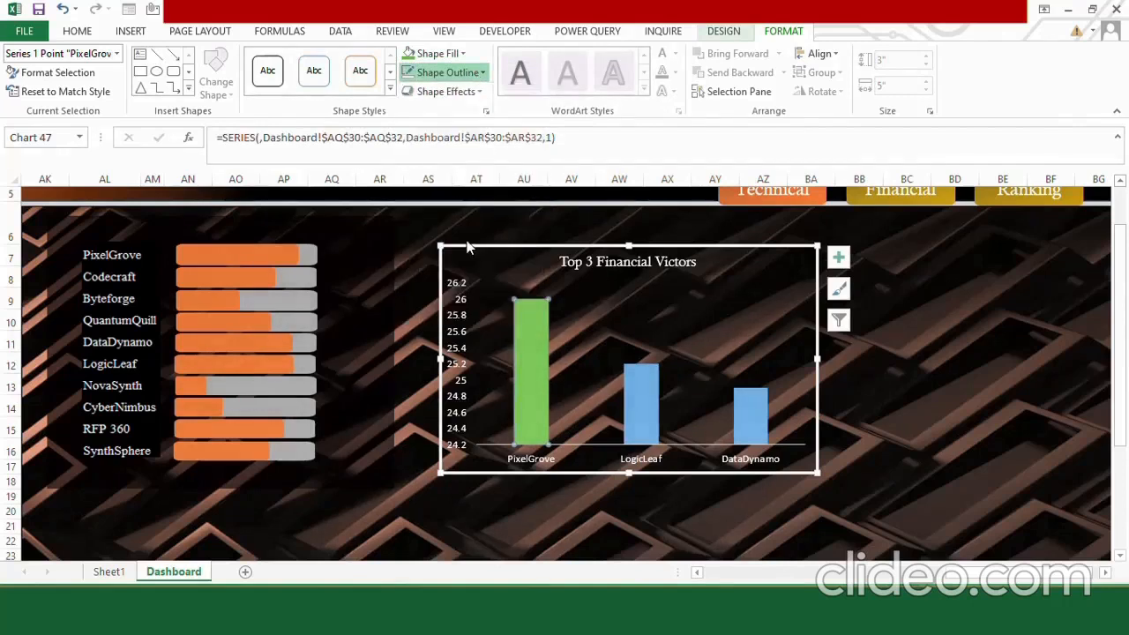
Fill the LogicLeaf column with the theme orange and remove its outline.
{"action": "left_click", "coordinate": [641, 381]}
{"action": "left_click", "coordinate": [450, 54]}
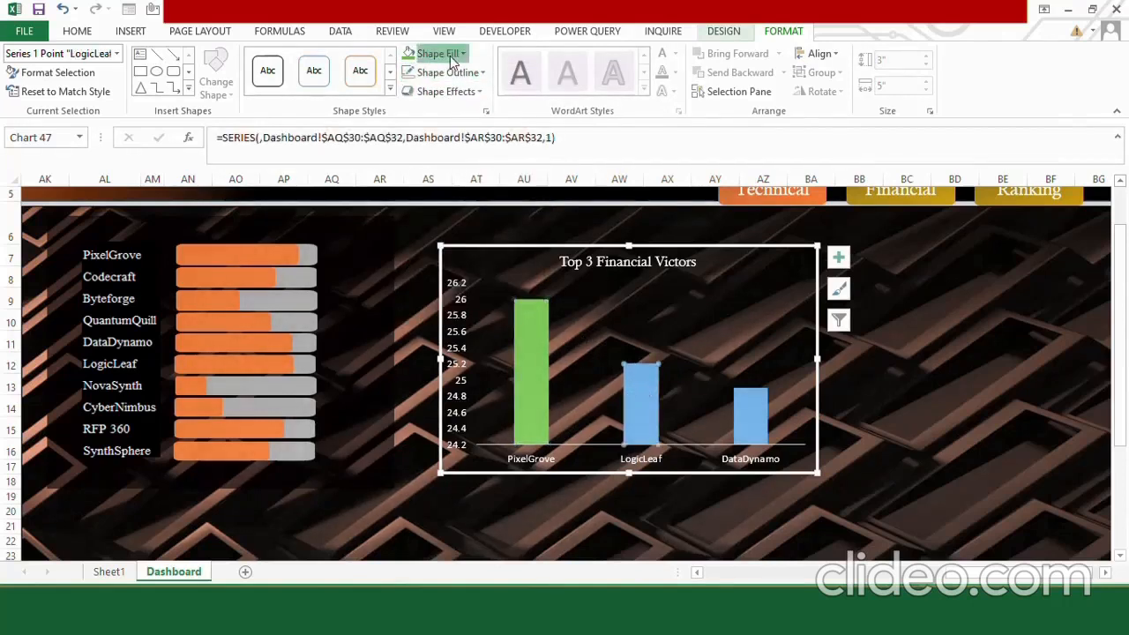
{"action": "left_click", "coordinate": [479, 105]}
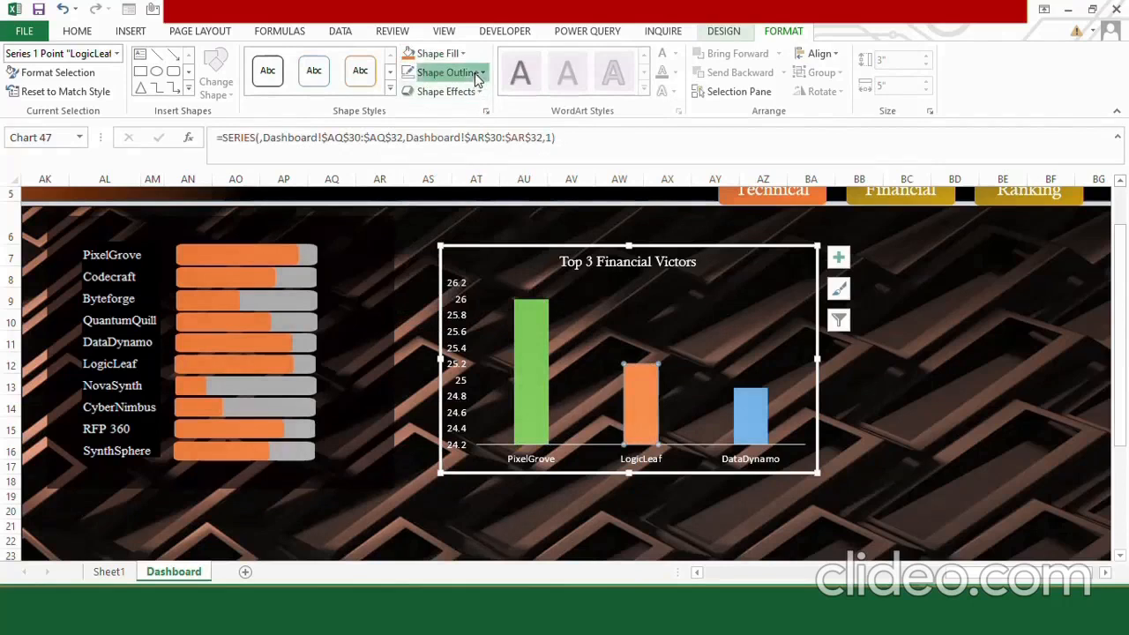
{"action": "left_click", "coordinate": [477, 75]}
{"action": "left_click", "coordinate": [467, 242]}
Fill the DataDynamo column with the standard golden orange after trying yellow, and remove its outline.
{"action": "left_click", "coordinate": [743, 407]}
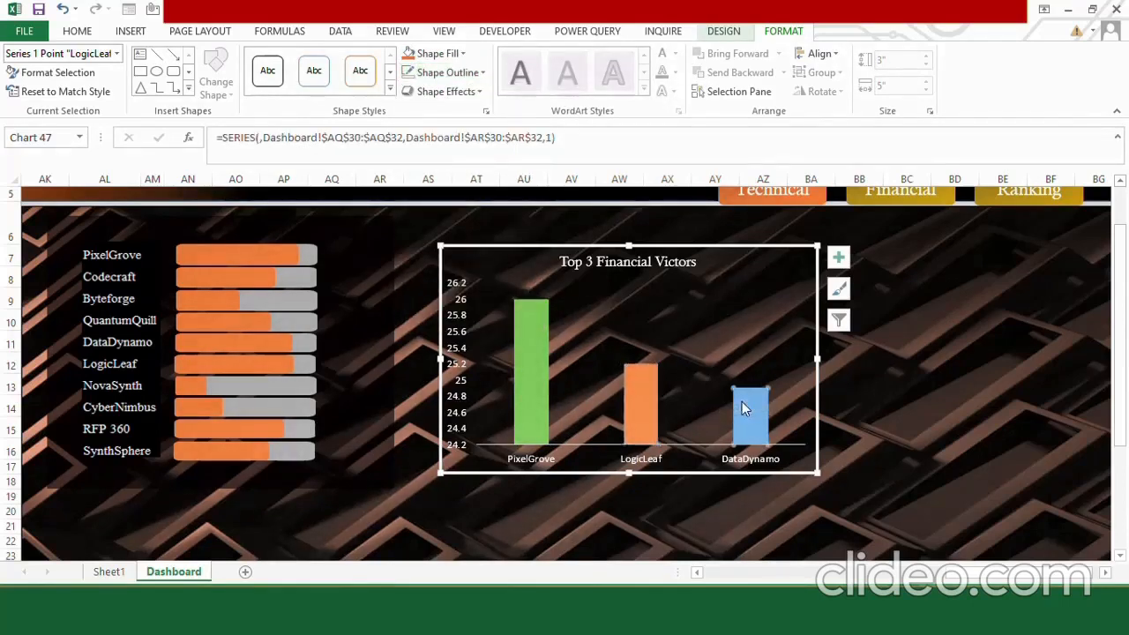
{"action": "left_click", "coordinate": [443, 54]}
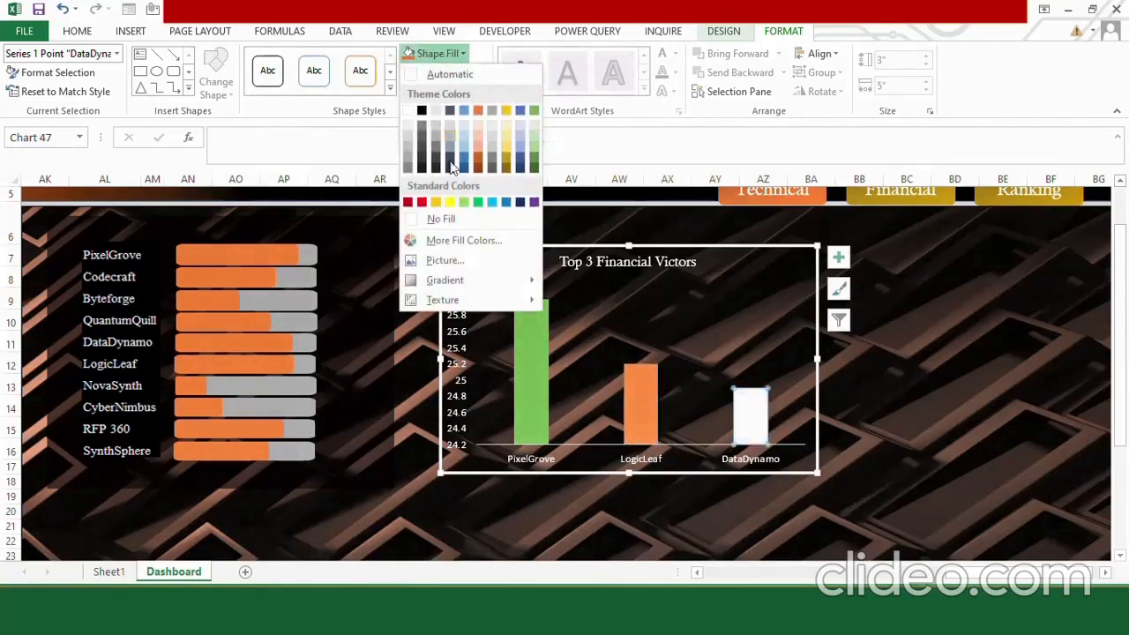
{"action": "left_click", "coordinate": [450, 201]}
{"action": "left_click", "coordinate": [475, 78]}
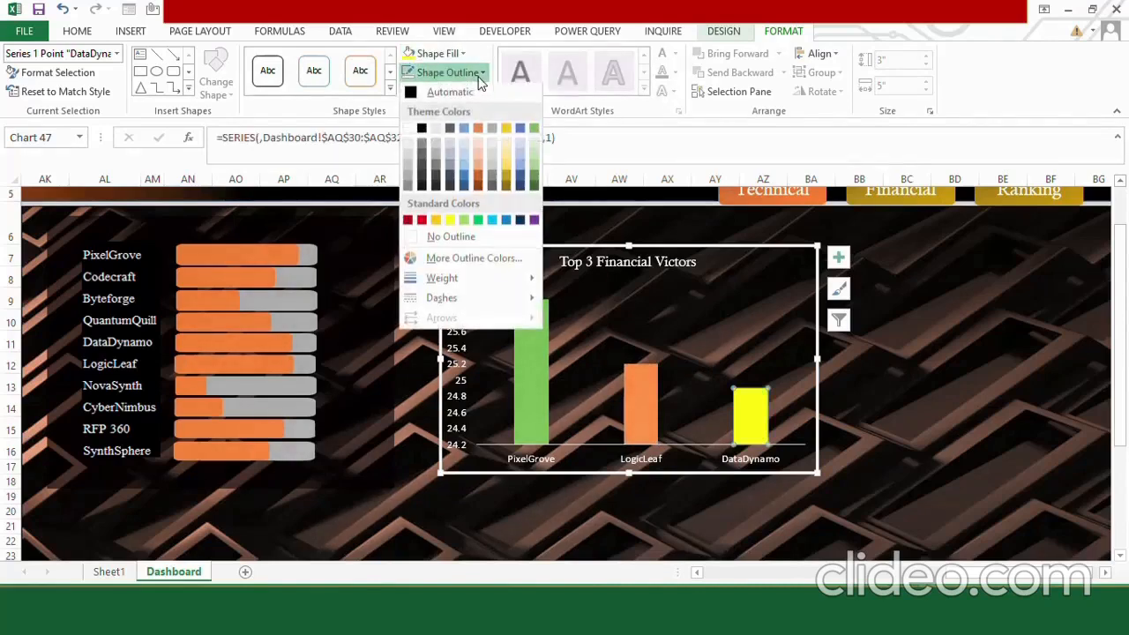
{"action": "left_click", "coordinate": [473, 239]}
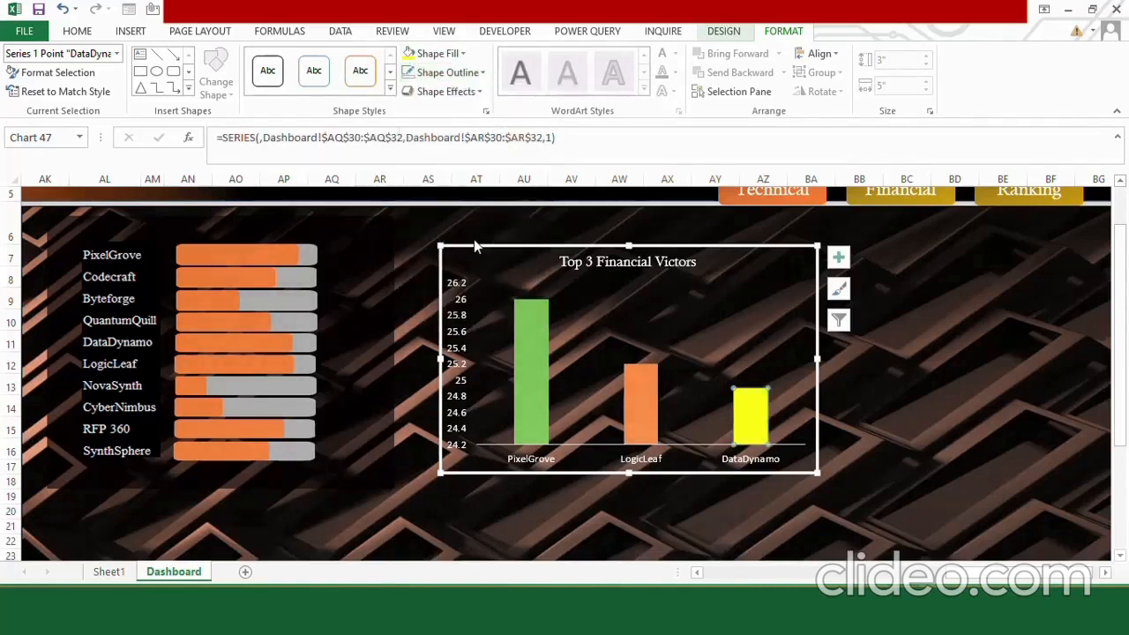
{"action": "left_click", "coordinate": [438, 53]}
{"action": "left_click", "coordinate": [438, 200]}
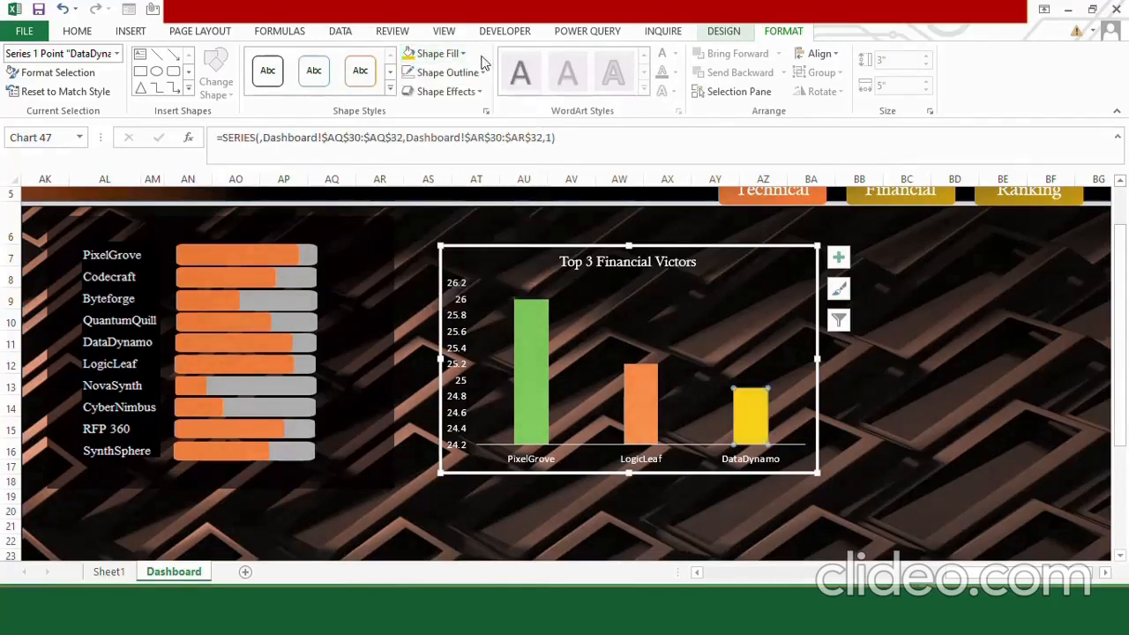
Remove the DataDynamo column's outline and shift the column chart slightly to the left.
{"action": "left_click", "coordinate": [449, 73]}
{"action": "left_click", "coordinate": [477, 240]}
{"action": "left_click_drag", "start_coordinate": [713, 250], "coordinate": [710, 248]}
{"action": "left_click", "coordinate": [798, 333]}
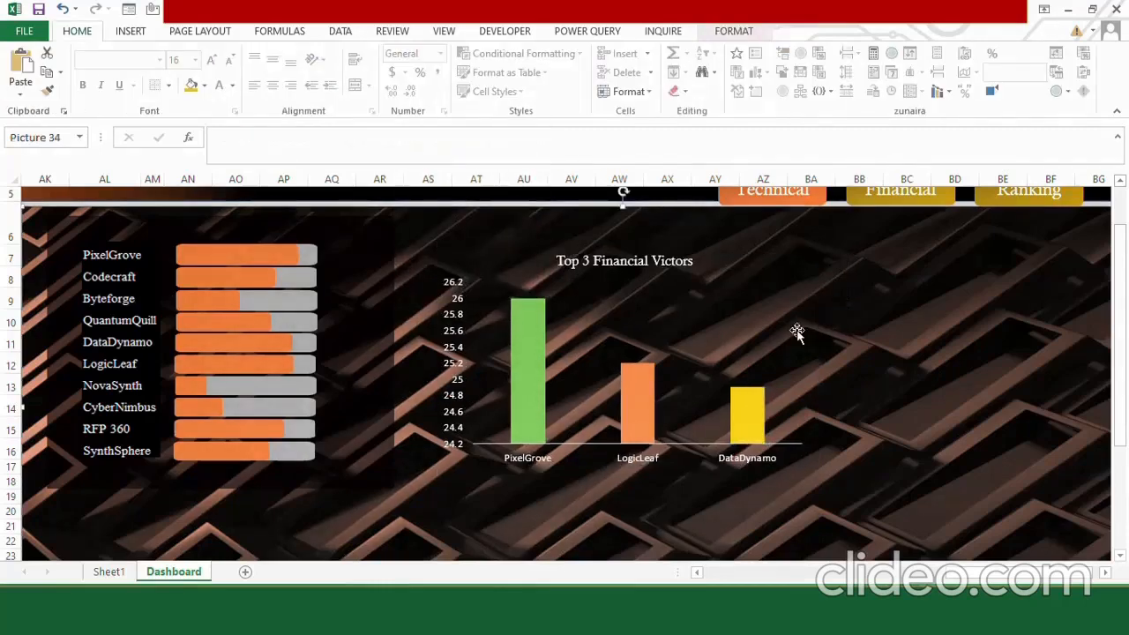
{"action": "left_click", "coordinate": [708, 307]}
{"action": "left_click", "coordinate": [929, 438]}
{"action": "scroll", "coordinate": [1107, 192], "scroll_direction": "up", "scroll_amount": 2}
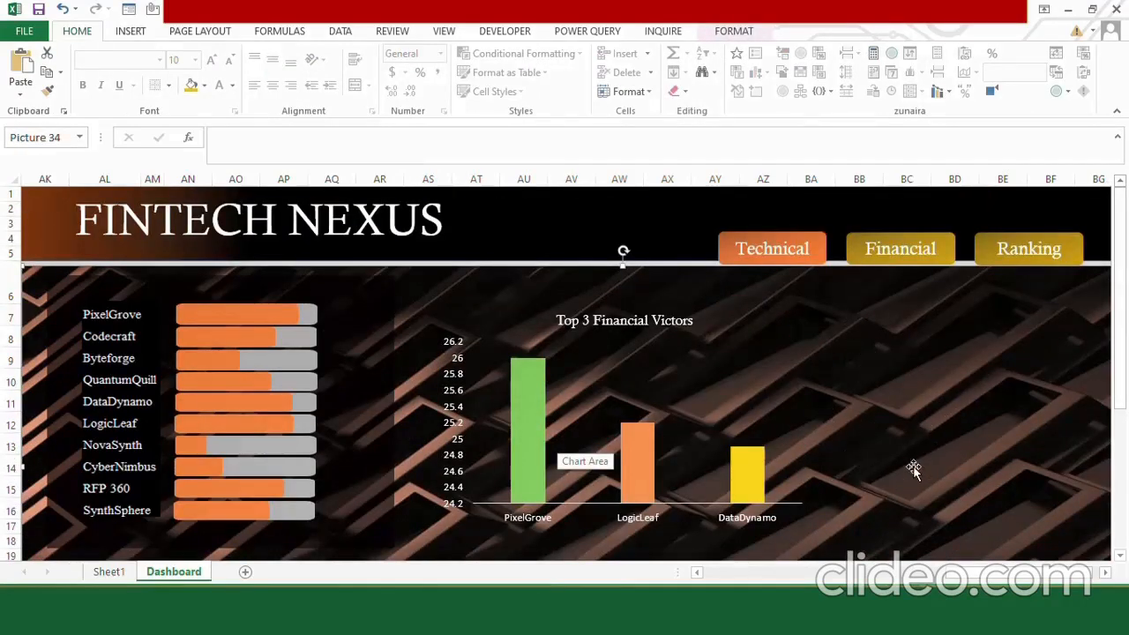
Below the top-three table, enter 30 in cell AQ35 and link AR35 to Sheet1!O12.
{"action": "left_click_drag", "start_coordinate": [1121, 348], "coordinate": [1125, 527]}
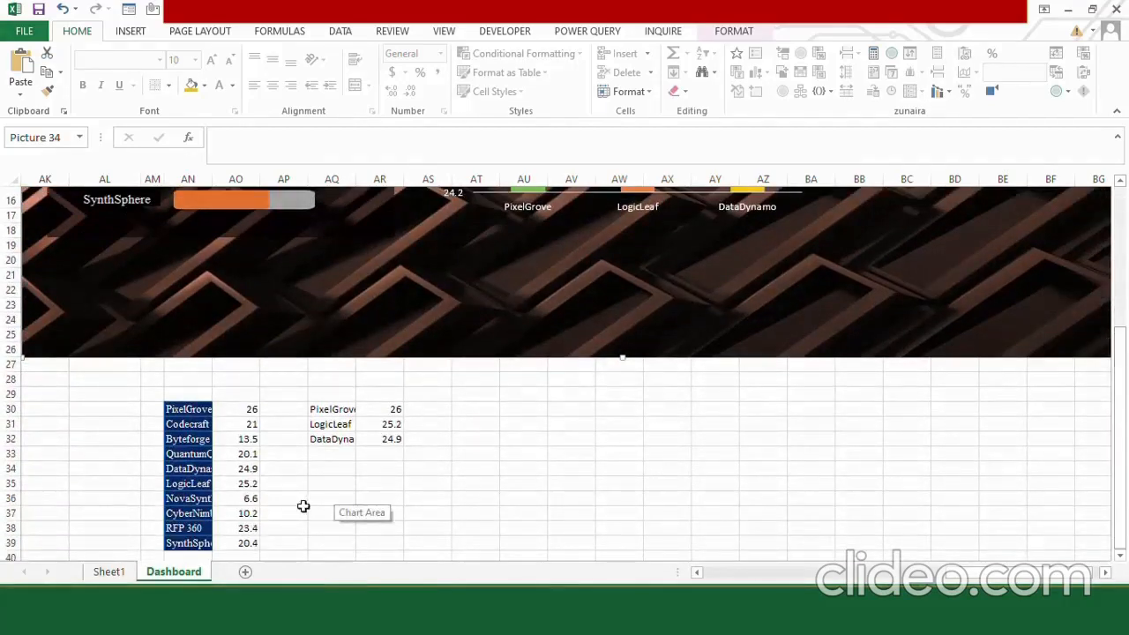
{"action": "left_click", "coordinate": [343, 479]}
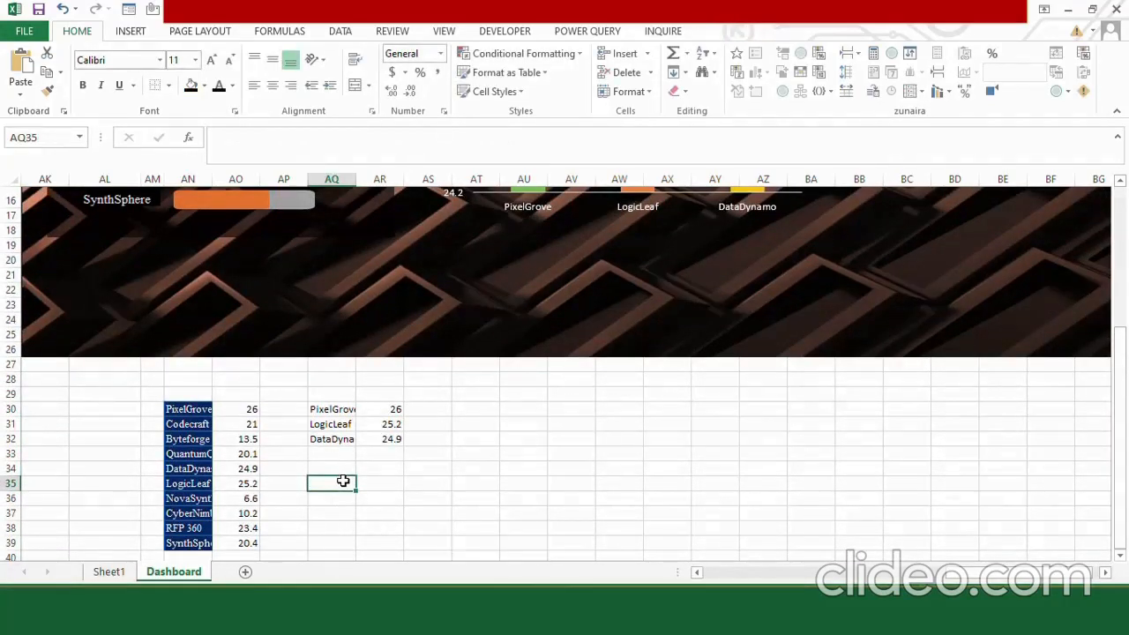
{"action": "type", "text": "30"}
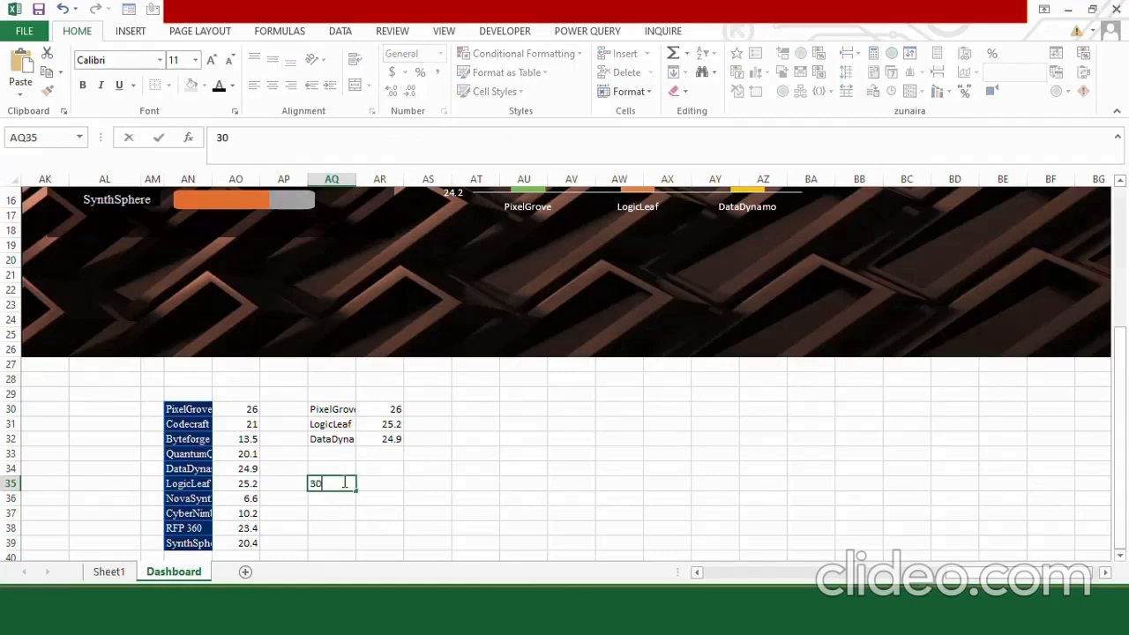
{"action": "key", "text": "Tab"}
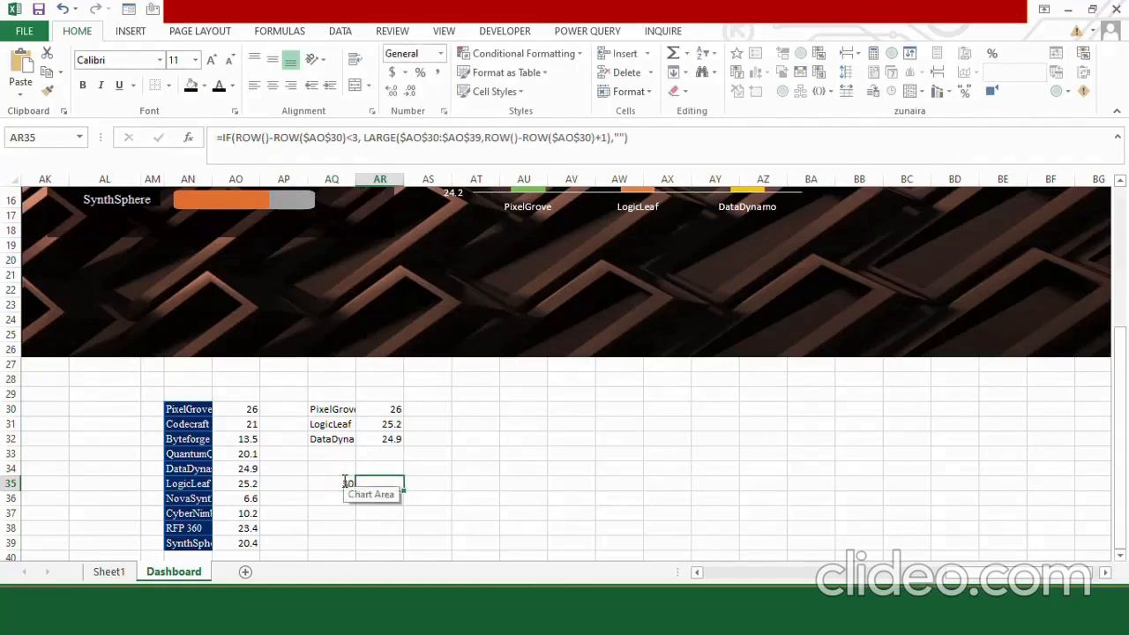
{"action": "type", "text": "="}
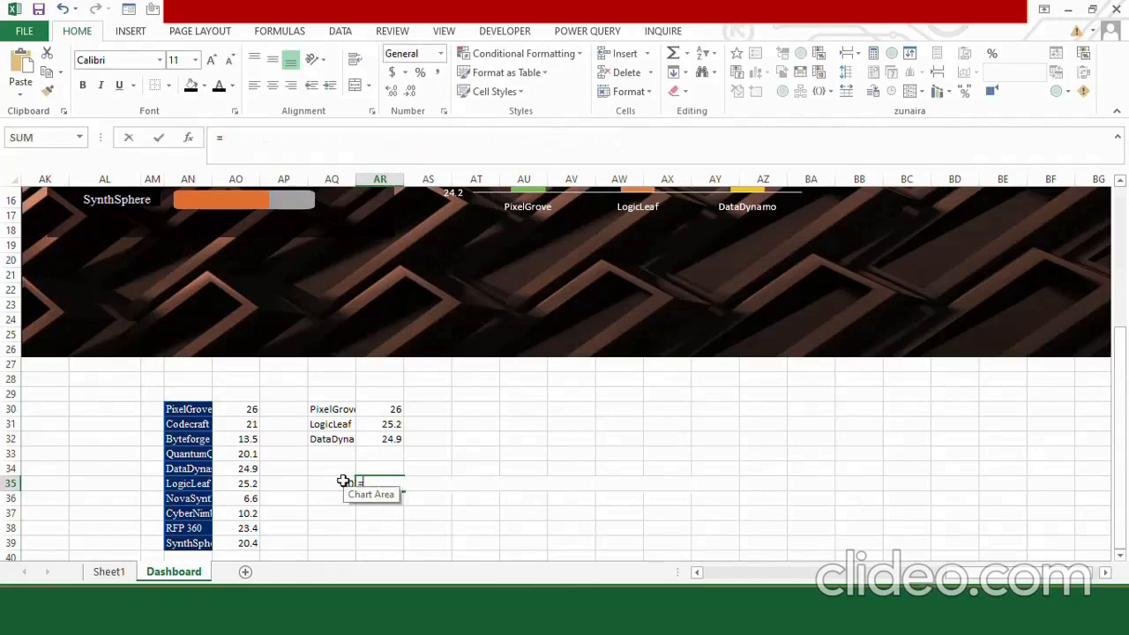
{"action": "left_click", "coordinate": [108, 572]}
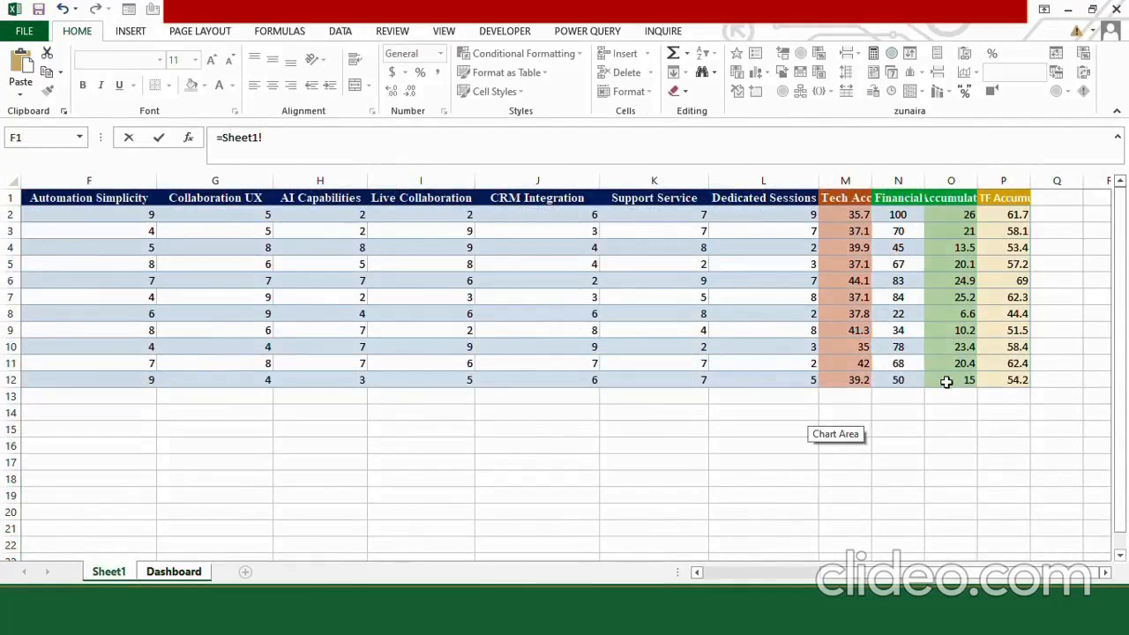
{"action": "left_click", "coordinate": [946, 381]}
{"action": "key", "text": "Return"}
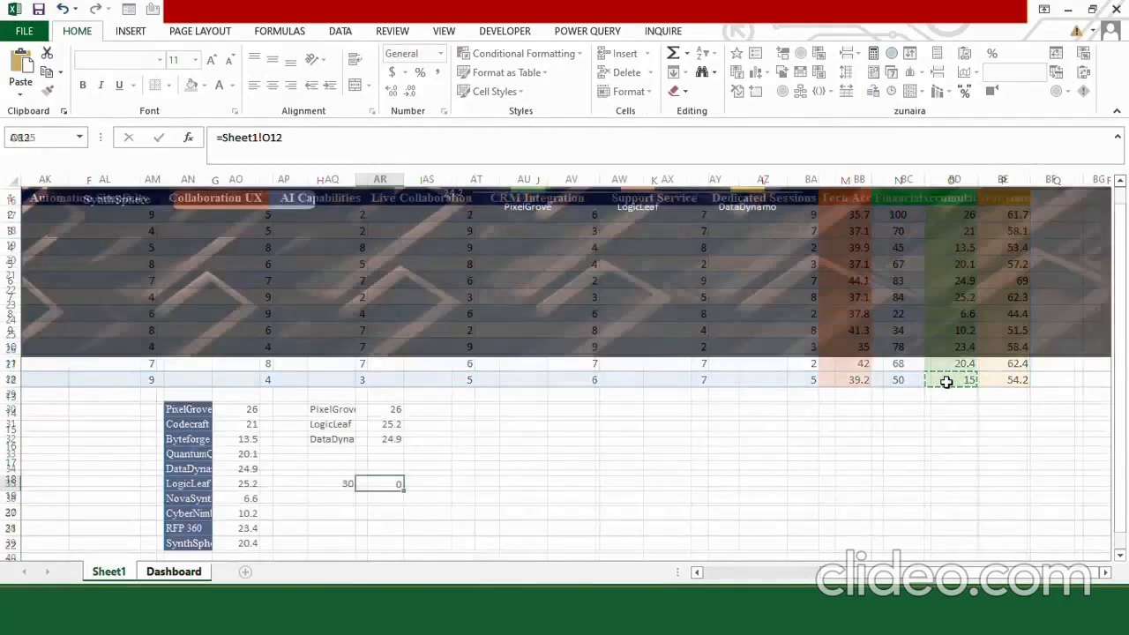
Insert a doughnut chart based on cells AQ35:AR35.
{"action": "left_click", "coordinate": [343, 482]}
{"action": "left_click_drag", "start_coordinate": [360, 480], "coordinate": [379, 482]}
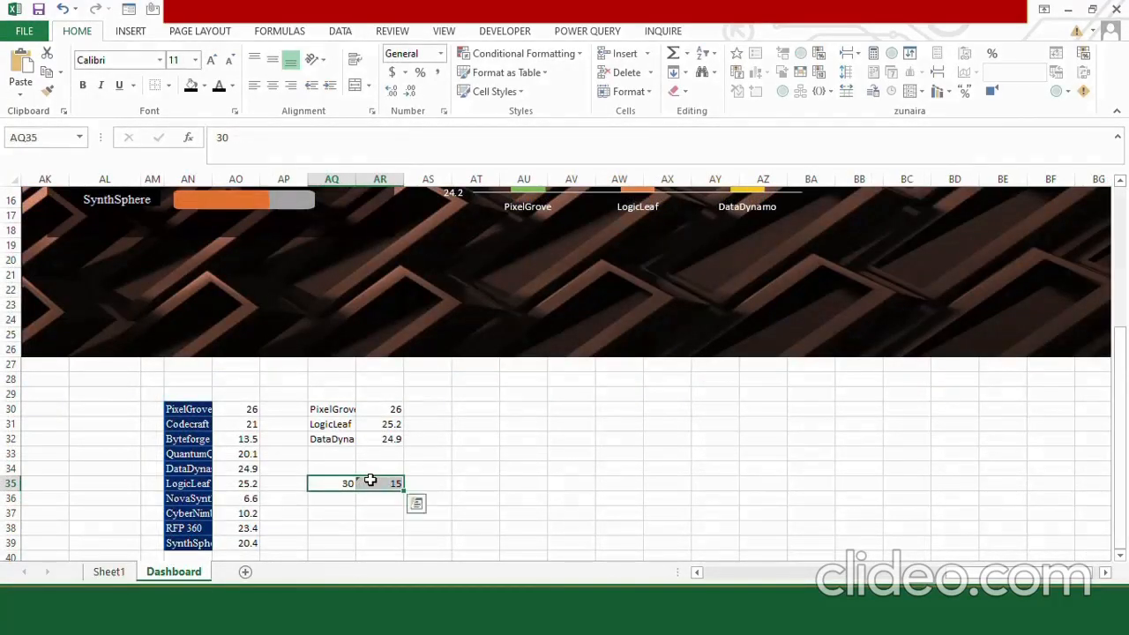
{"action": "left_click", "coordinate": [129, 31]}
{"action": "left_click", "coordinate": [459, 90]}
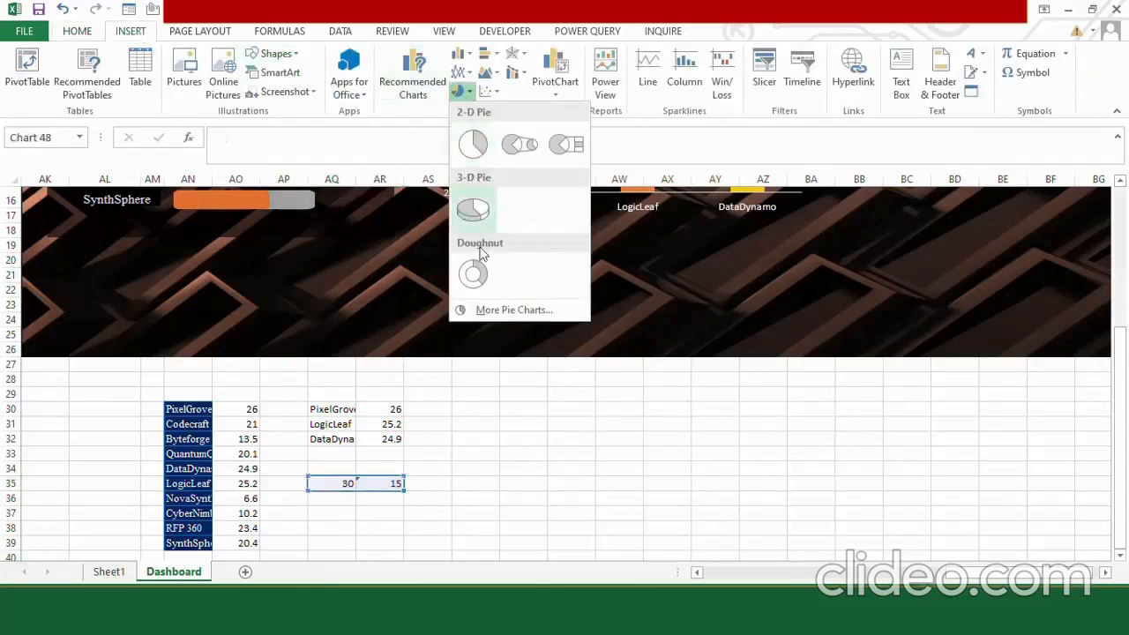
{"action": "left_click", "coordinate": [479, 275]}
Delete the doughnut chart's title and legend.
{"action": "left_click", "coordinate": [586, 291]}
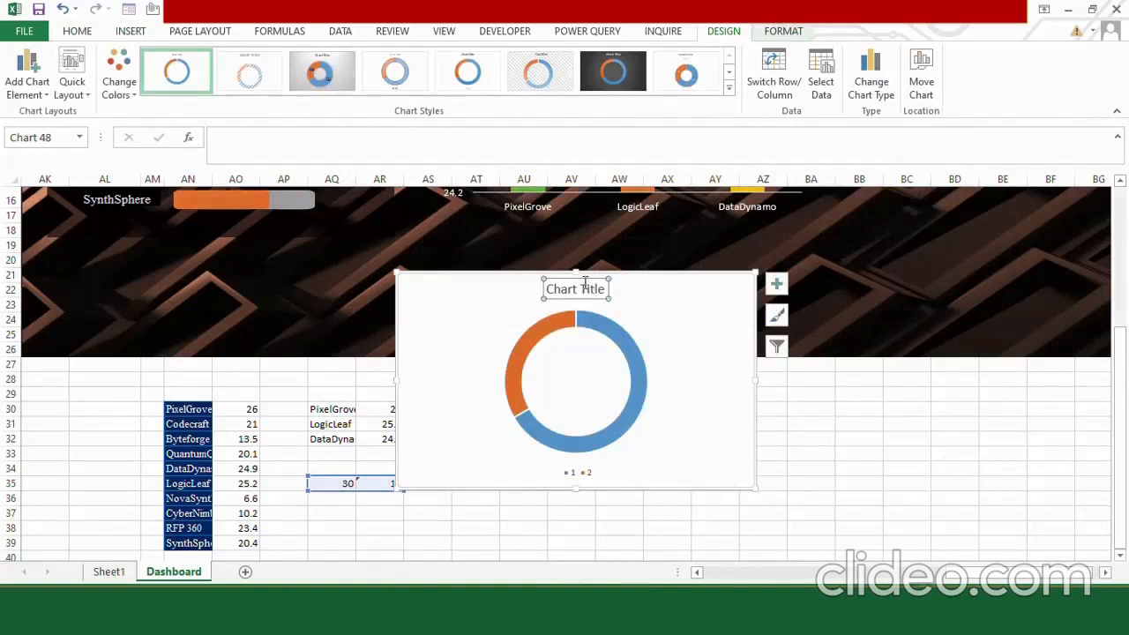
{"action": "key", "text": "Delete"}
{"action": "left_click", "coordinate": [580, 474]}
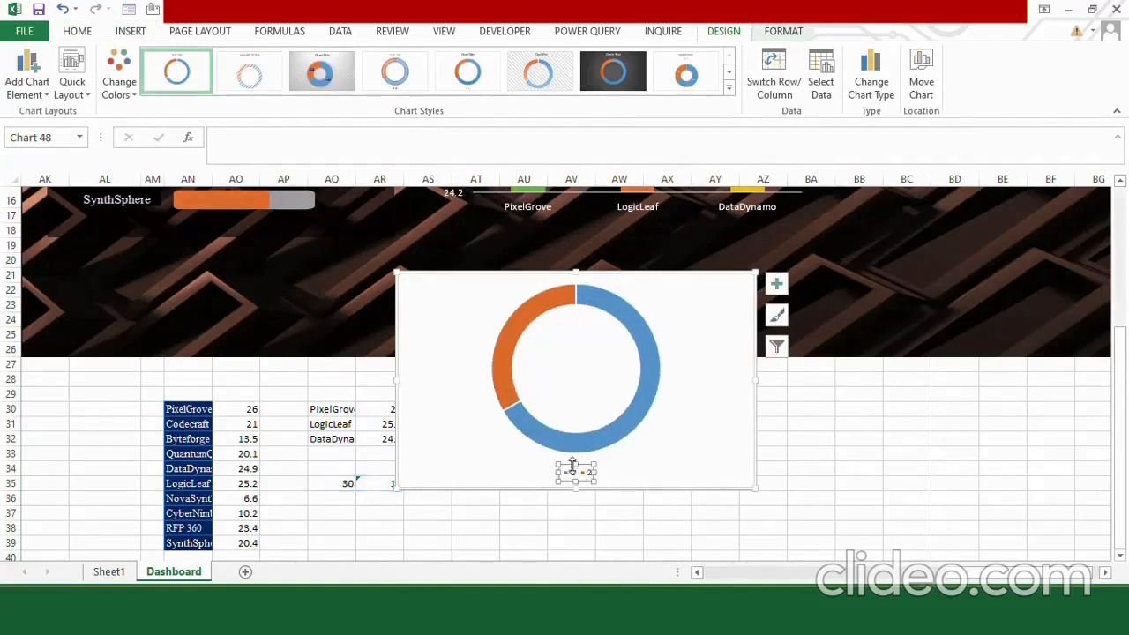
{"action": "key", "text": "Delete"}
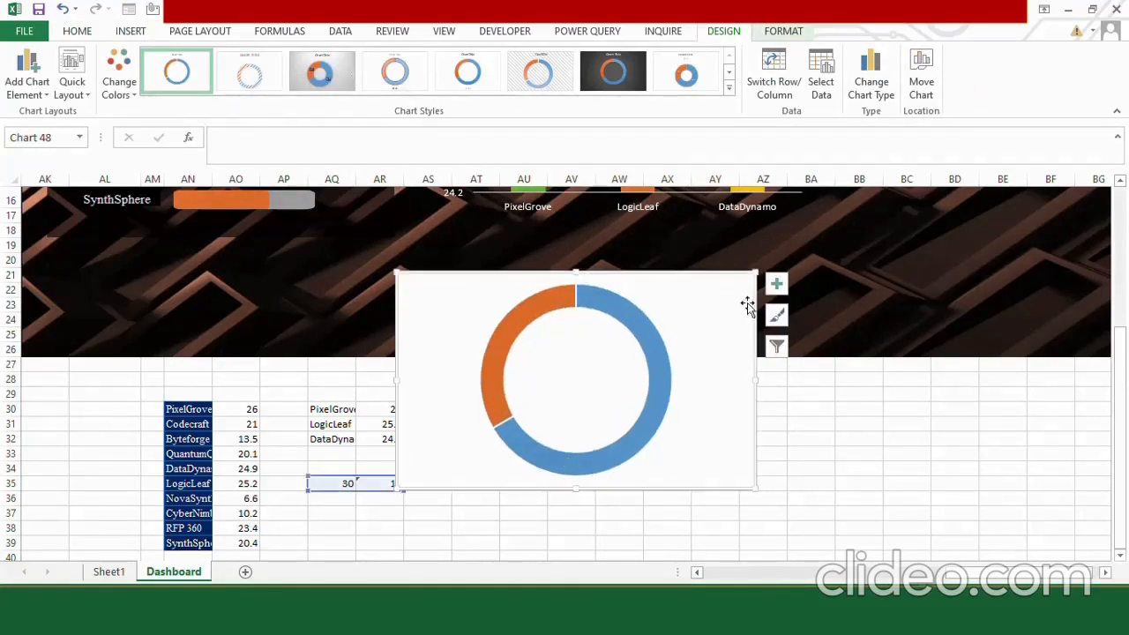
Fill the doughnut's larger slice with orange and its smaller slice with green.
{"action": "double_click", "coordinate": [608, 298]}
{"action": "left_click", "coordinate": [919, 250]}
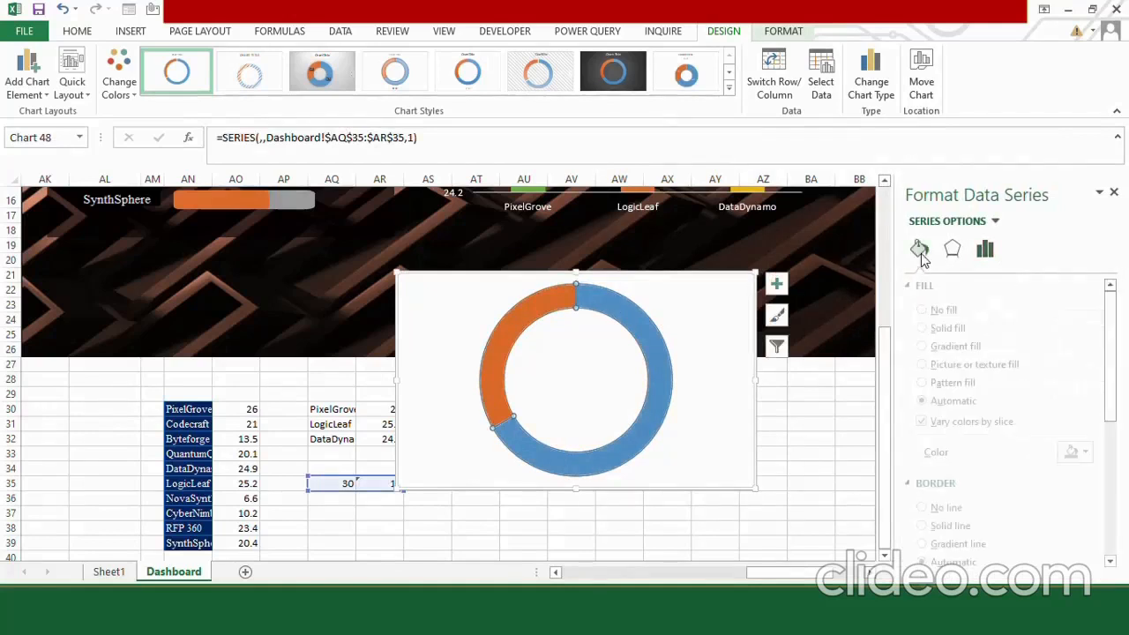
{"action": "left_click", "coordinate": [1095, 455]}
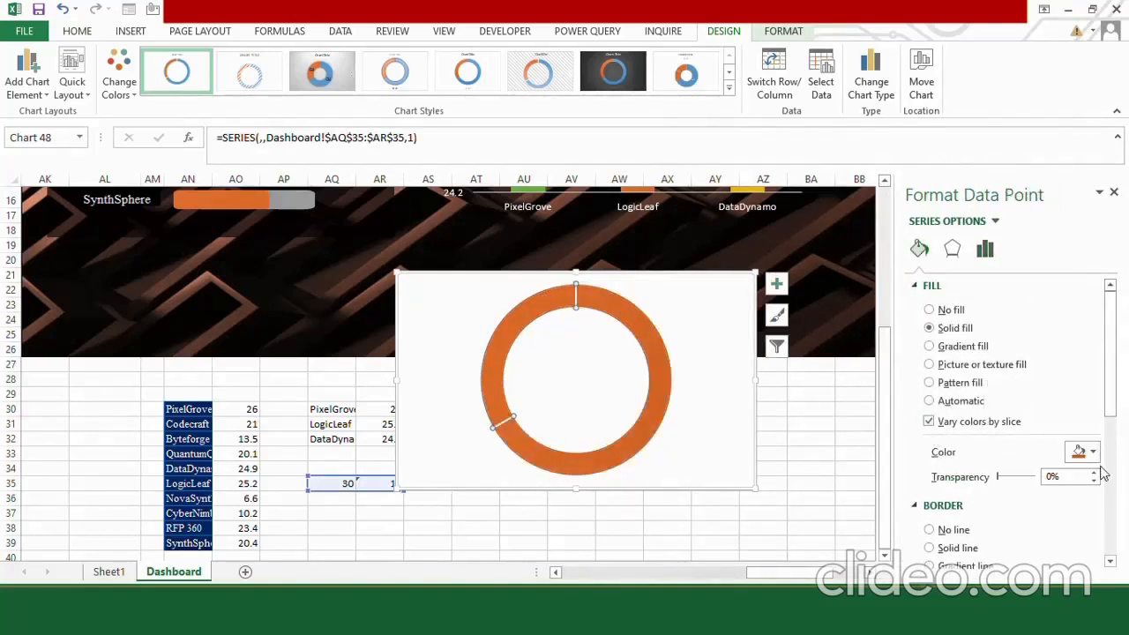
{"action": "left_click", "coordinate": [1094, 456]}
{"action": "left_click", "coordinate": [1063, 419]}
Give the green doughnut slice a solid dark green border with a width of 4.25 pt.
{"action": "left_click", "coordinate": [929, 547]}
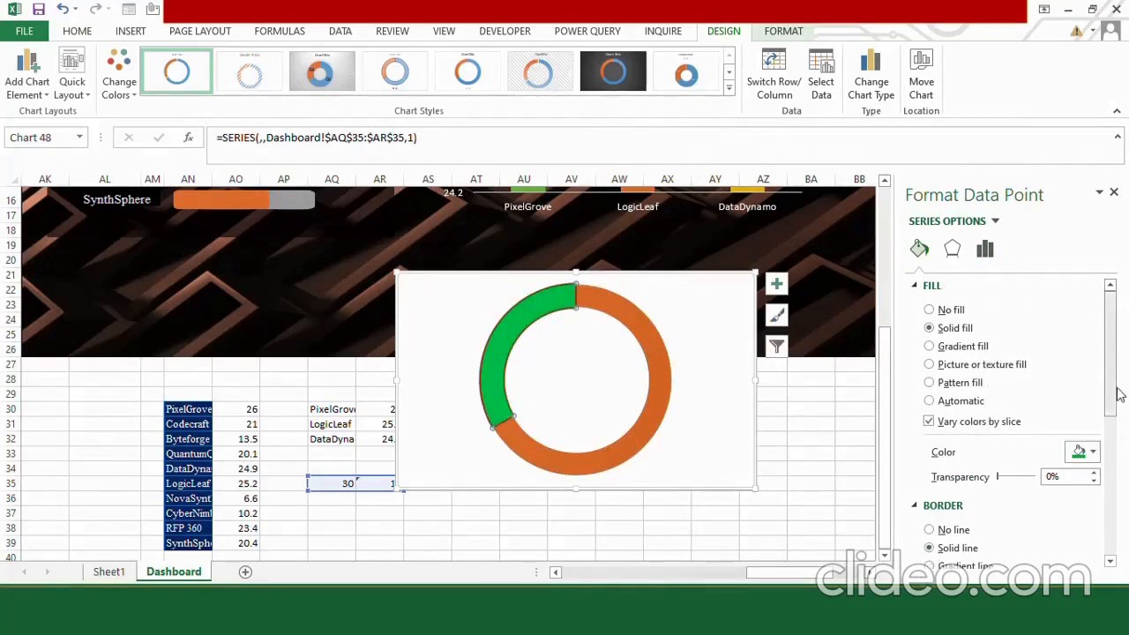
{"action": "left_click_drag", "start_coordinate": [1112, 370], "coordinate": [1100, 441]}
{"action": "left_click", "coordinate": [1092, 409]}
{"action": "left_click", "coordinate": [1088, 499]}
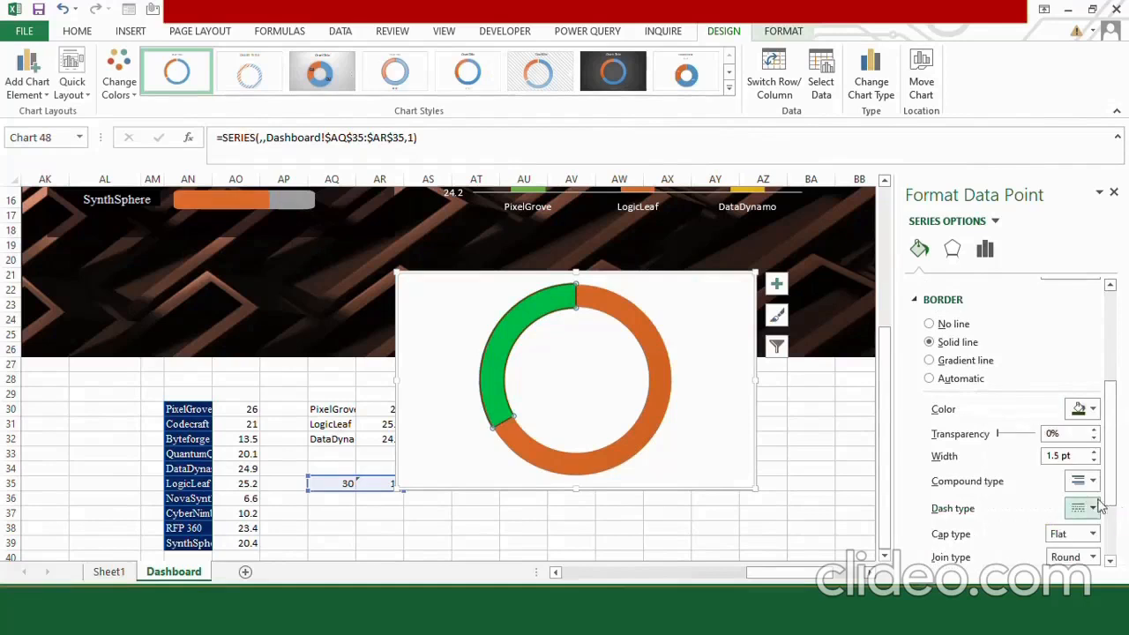
{"action": "left_click", "coordinate": [1093, 451]}
{"action": "left_click", "coordinate": [1093, 452]}
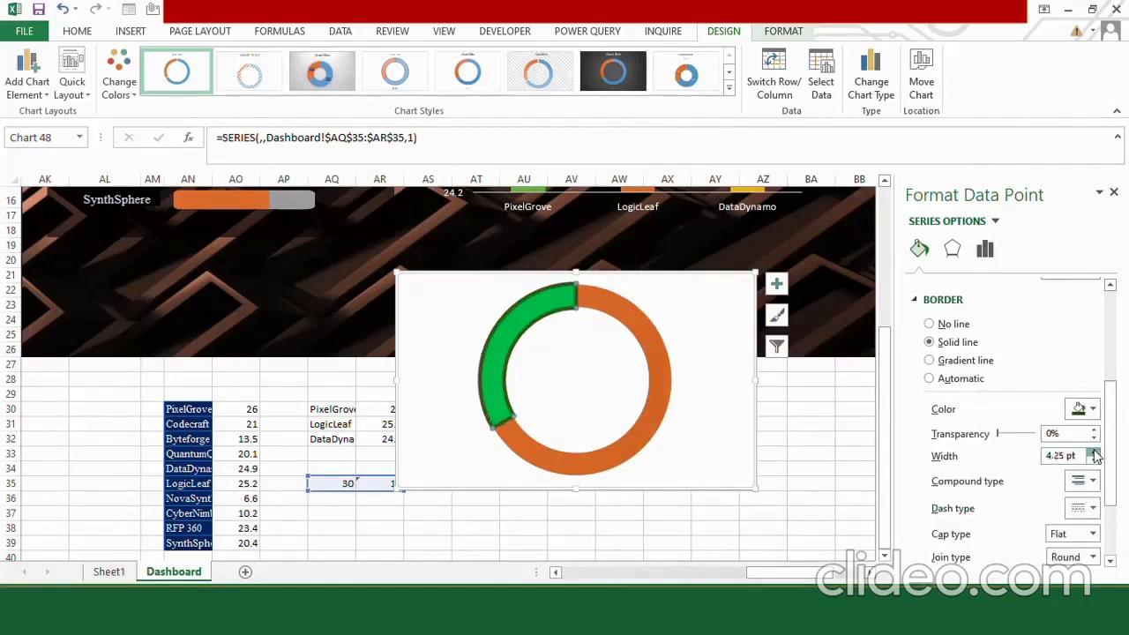
{"action": "left_click", "coordinate": [1112, 191]}
Remove the fill and the outline of the doughnut chart's chart area.
{"action": "left_click", "coordinate": [696, 274]}
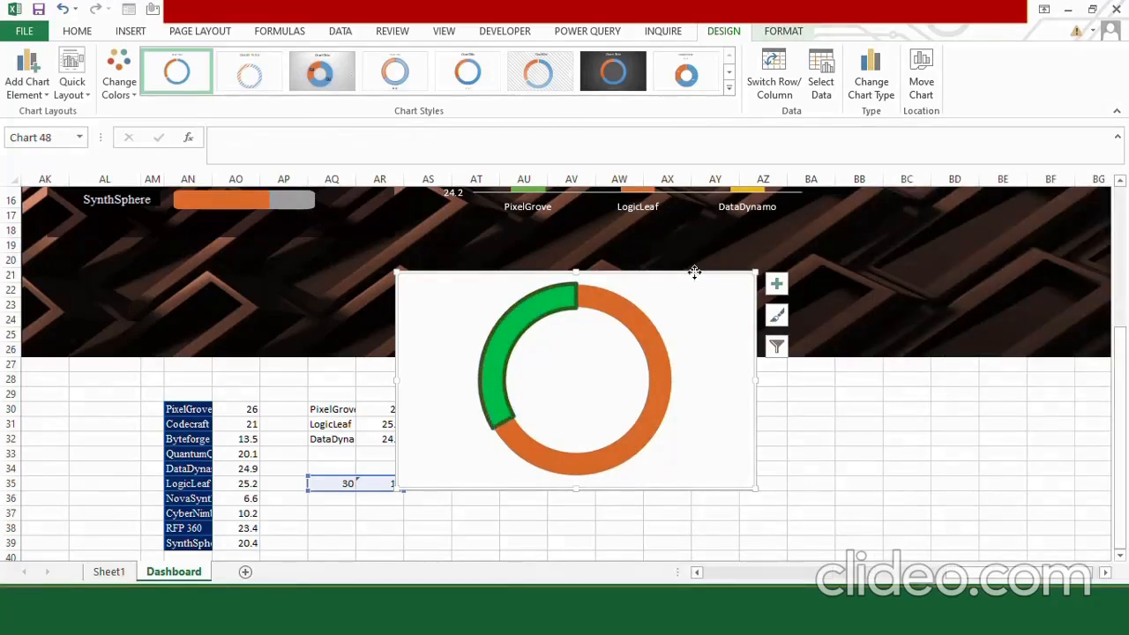
{"action": "left_click", "coordinate": [783, 31]}
{"action": "left_click", "coordinate": [437, 54]}
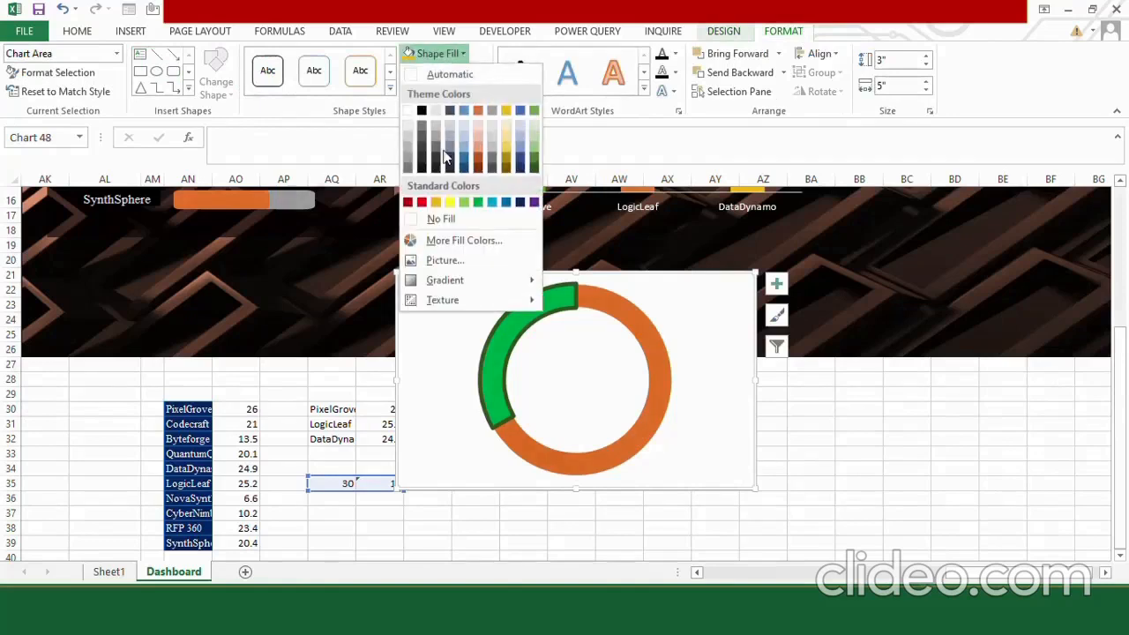
{"action": "left_click", "coordinate": [449, 221]}
{"action": "left_click", "coordinate": [441, 72]}
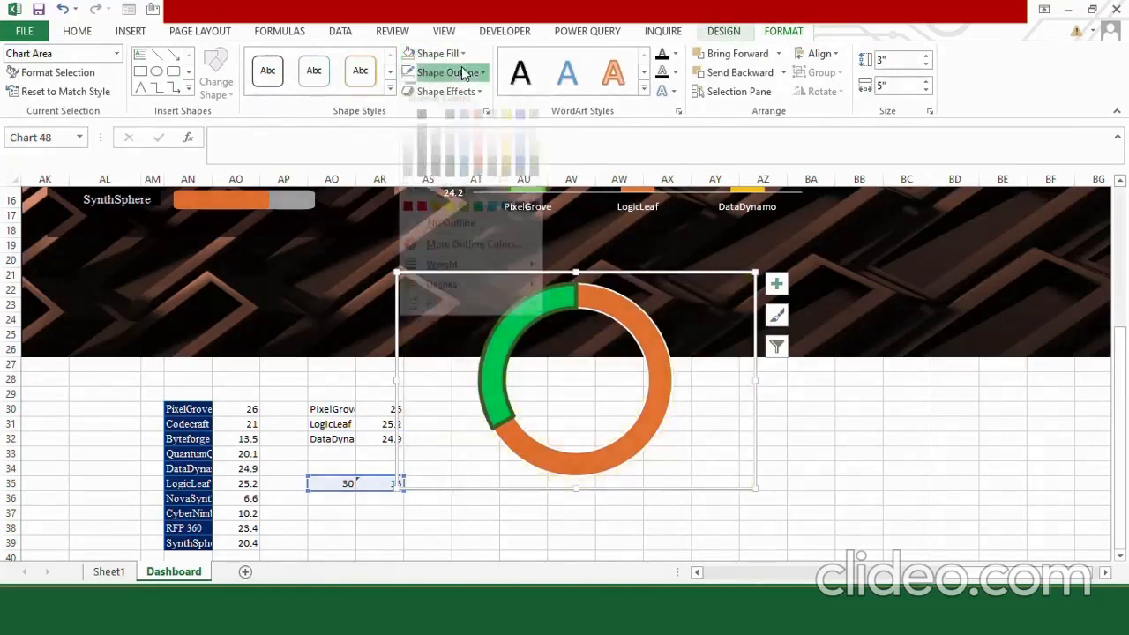
{"action": "left_click", "coordinate": [462, 237]}
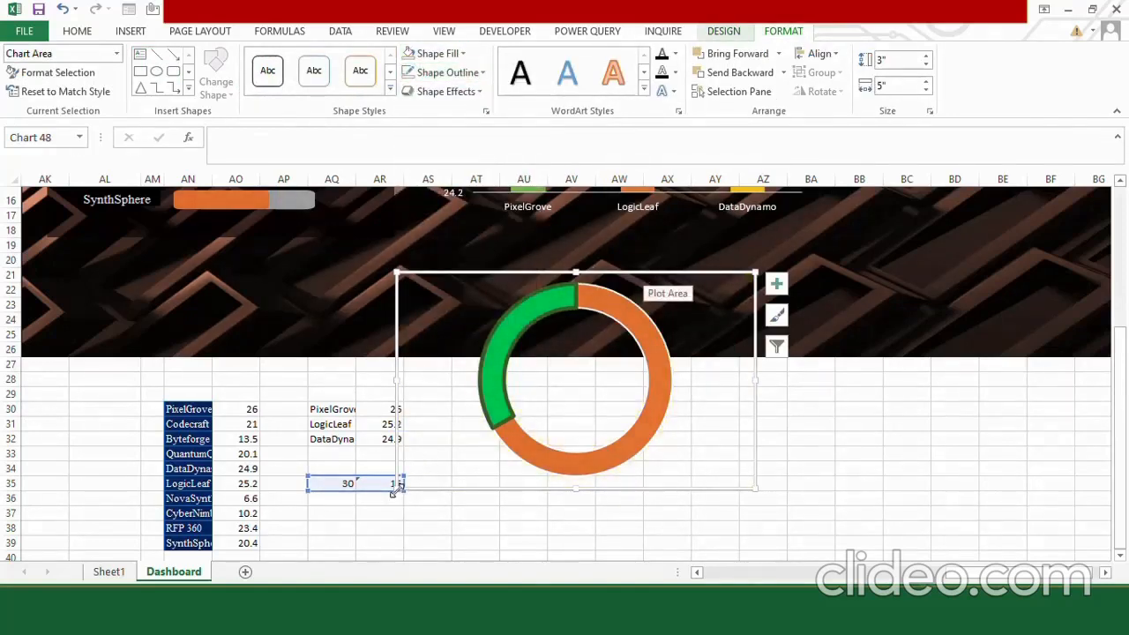
Place the doughnut chart to the right of the column chart and resize it to about 2.9" high by 3.96" wide.
{"action": "left_click_drag", "start_coordinate": [394, 490], "coordinate": [479, 419]}
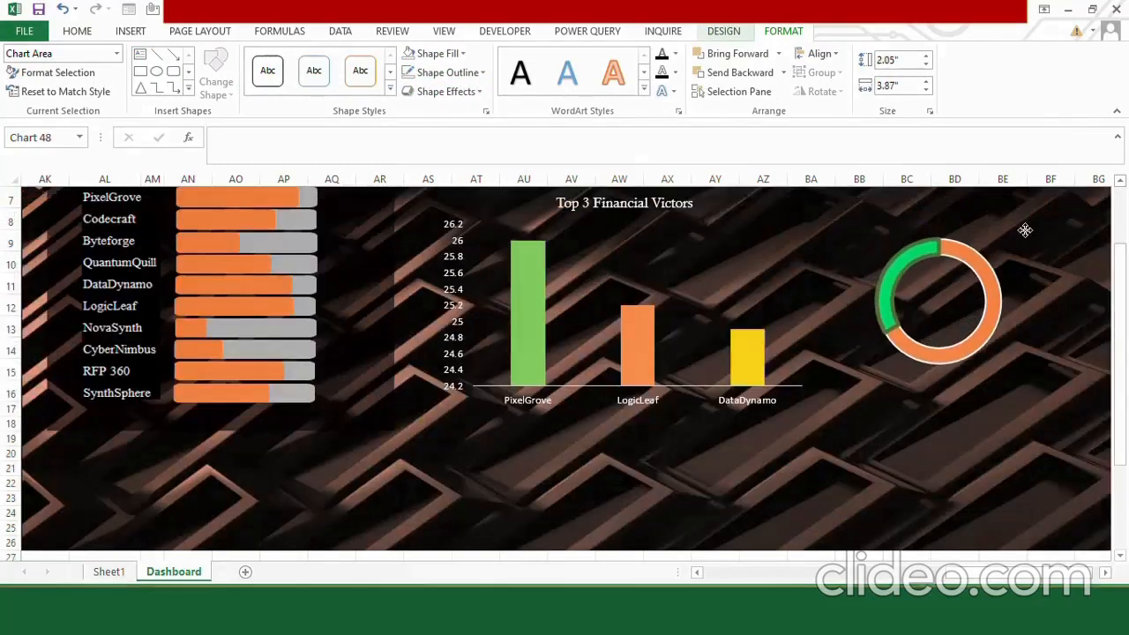
{"action": "left_click", "coordinate": [1025, 230]}
{"action": "scroll", "coordinate": [1016, 328], "scroll_direction": "up", "scroll_amount": 2}
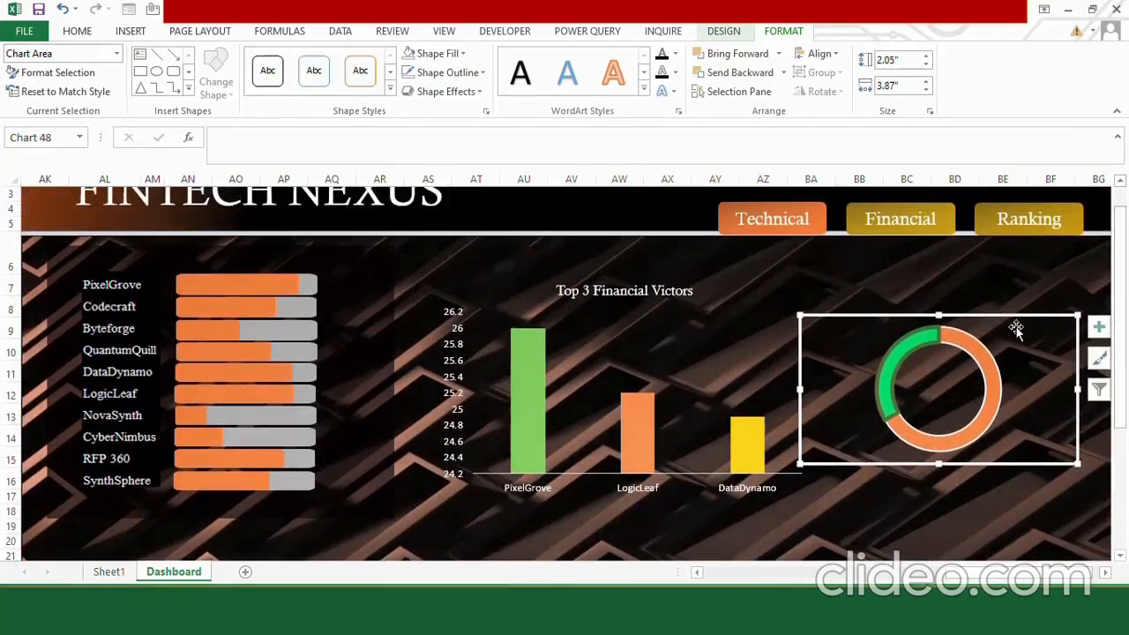
{"action": "left_click_drag", "start_coordinate": [1011, 321], "coordinate": [1011, 294]}
{"action": "left_click_drag", "start_coordinate": [799, 437], "coordinate": [793, 495]}
{"action": "left_click_drag", "start_coordinate": [1026, 304], "coordinate": [1045, 306]}
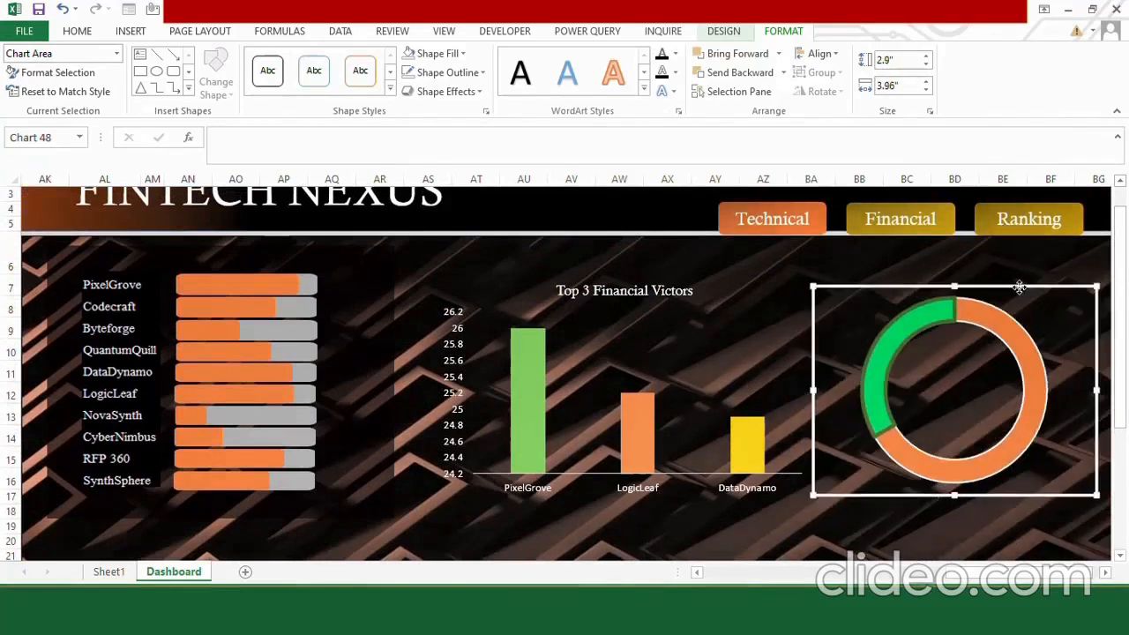
Add data labels to the doughnut chart, remove the orange slice's label, and select the green slice's label.
{"action": "scroll", "coordinate": [1077, 319], "scroll_direction": "right", "scroll_amount": 1}
{"action": "left_click", "coordinate": [1069, 298]}
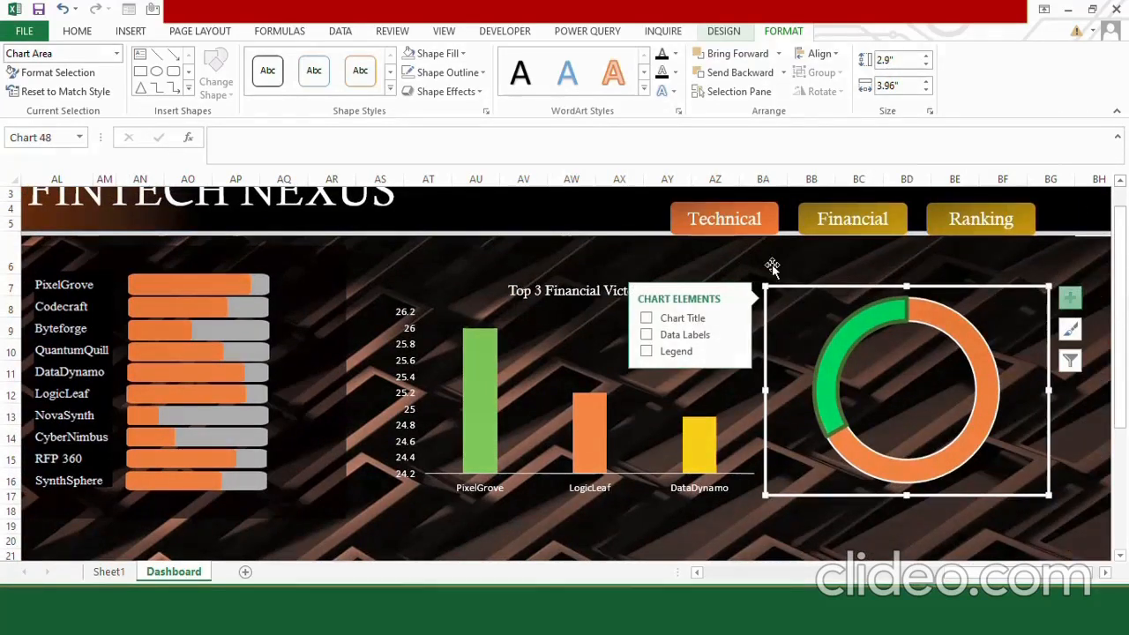
{"action": "left_click", "coordinate": [647, 334]}
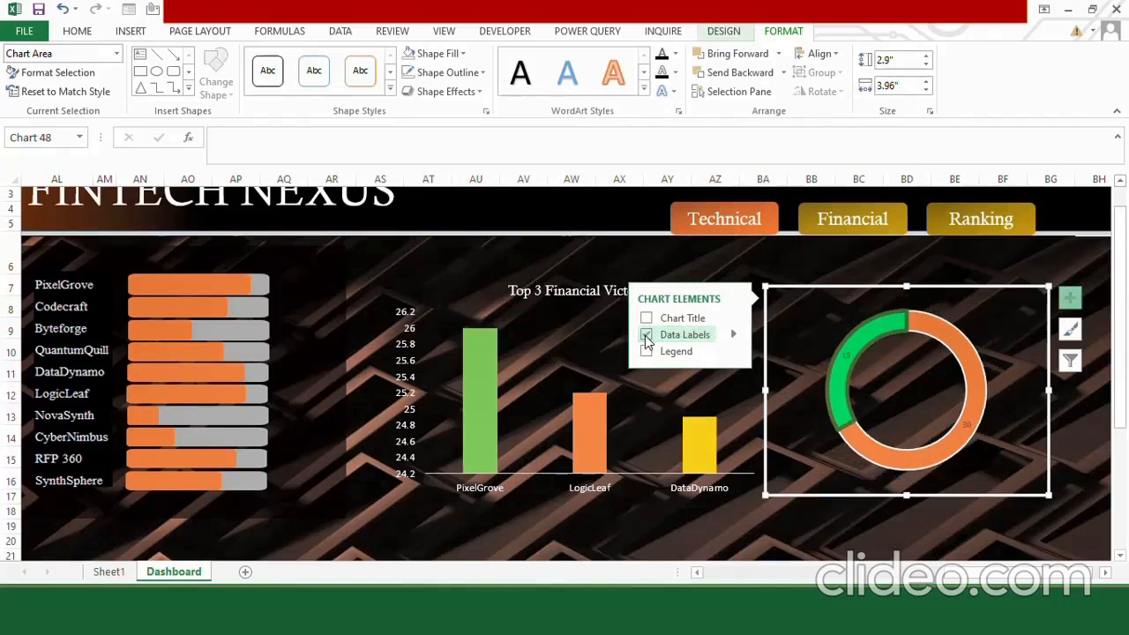
{"action": "left_click", "coordinate": [968, 425]}
{"action": "left_click", "coordinate": [968, 425]}
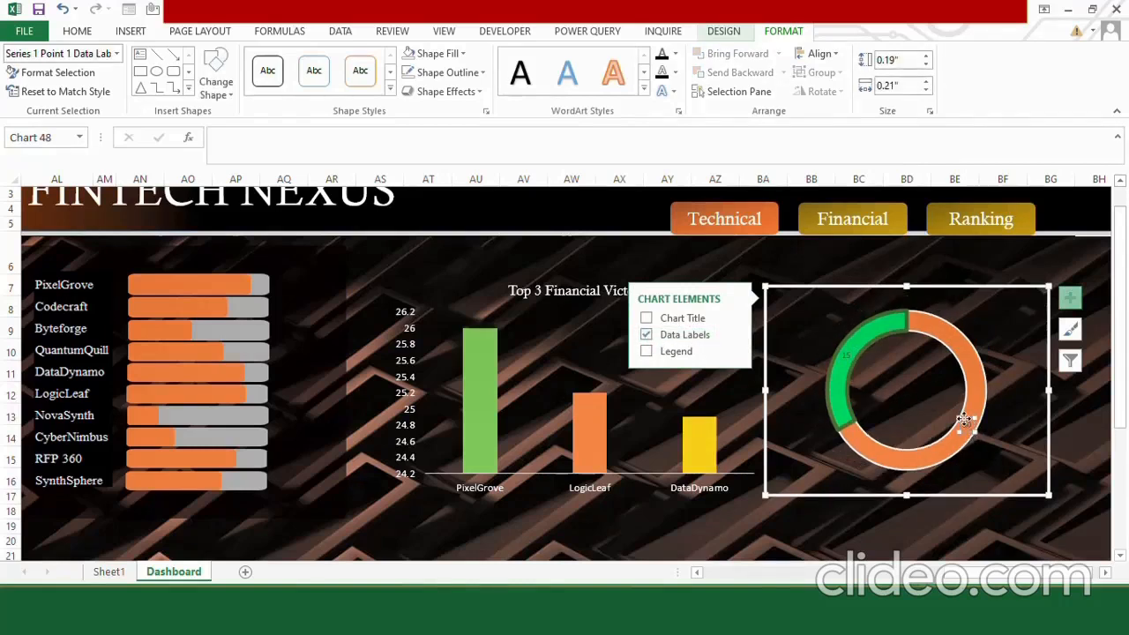
{"action": "left_click", "coordinate": [965, 422]}
{"action": "left_click", "coordinate": [846, 353]}
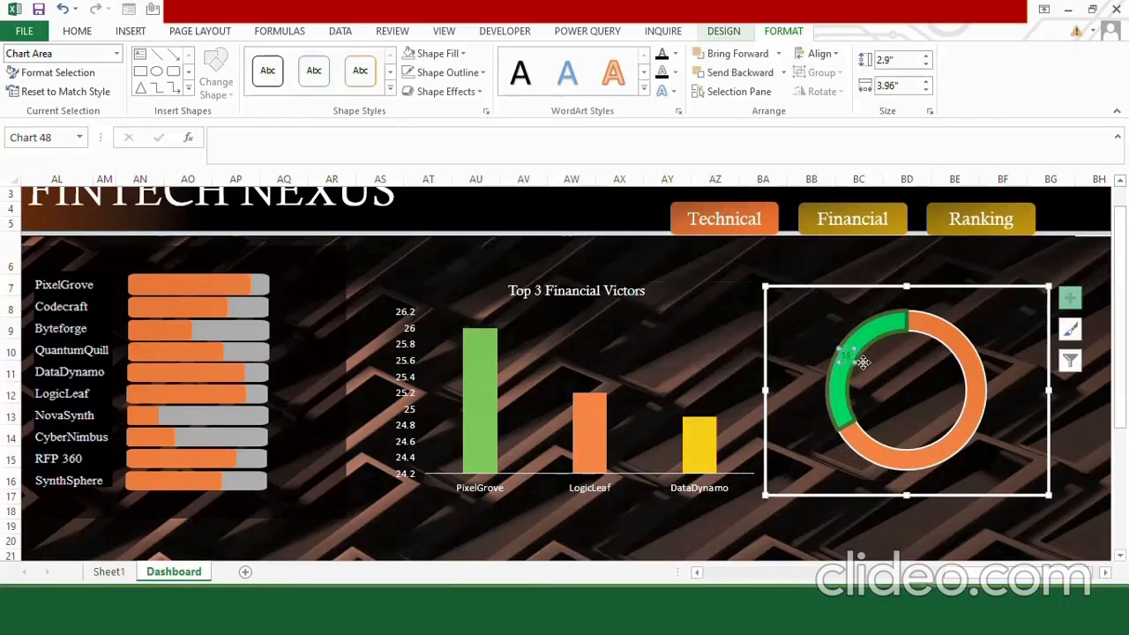
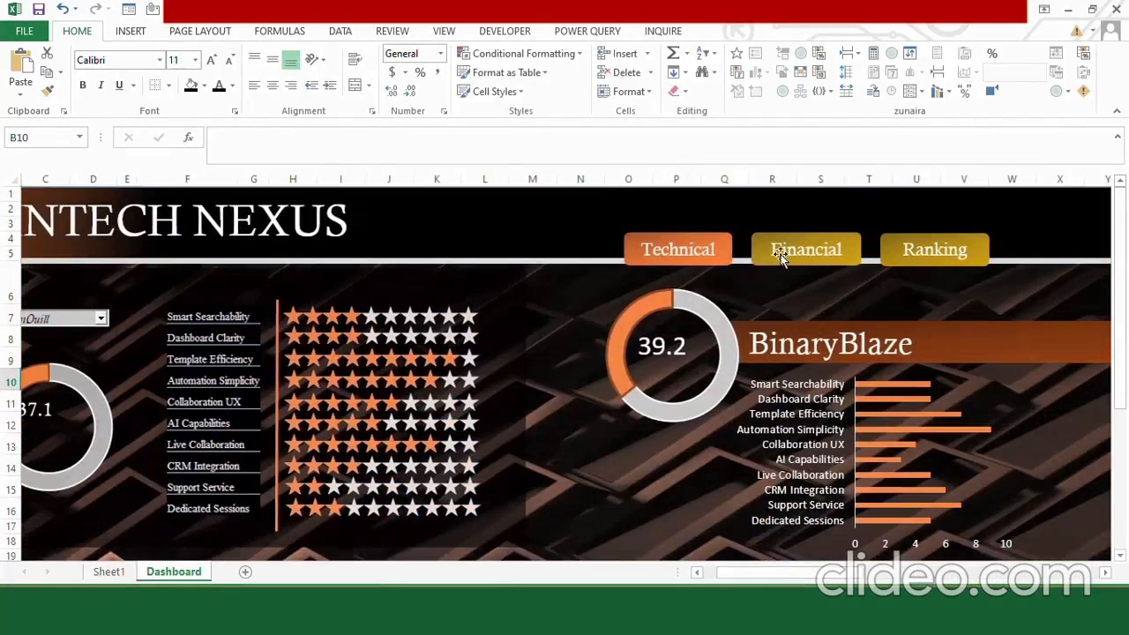
Link the Financial button on the technical view to cell BF10 of the Dashboard sheet.
{"action": "right_click", "coordinate": [766, 236]}
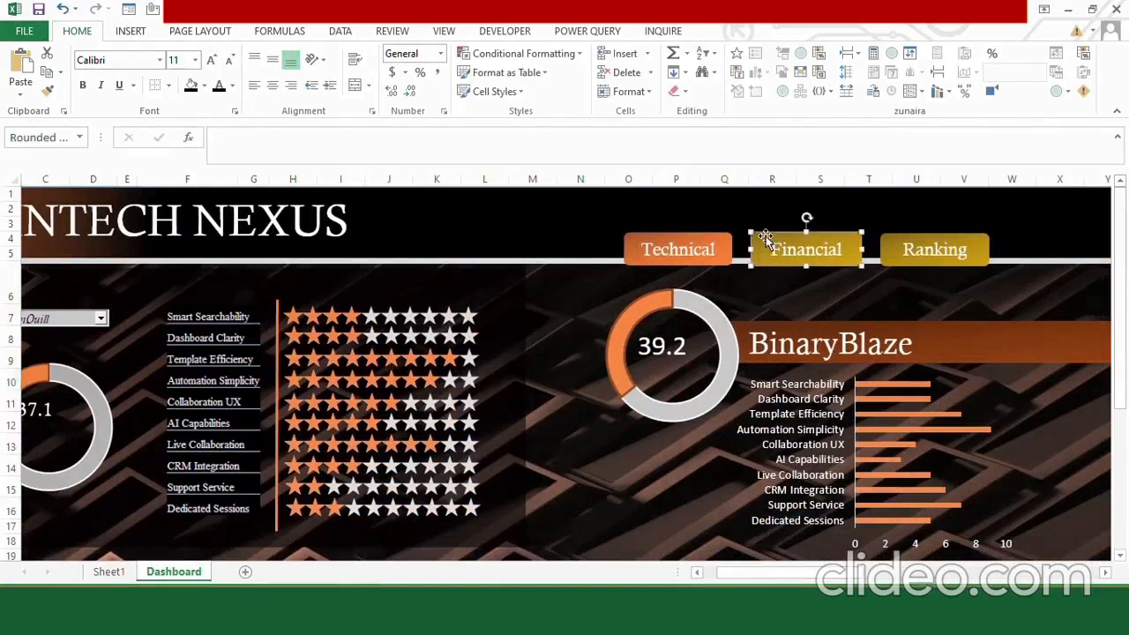
{"action": "left_click", "coordinate": [817, 435]}
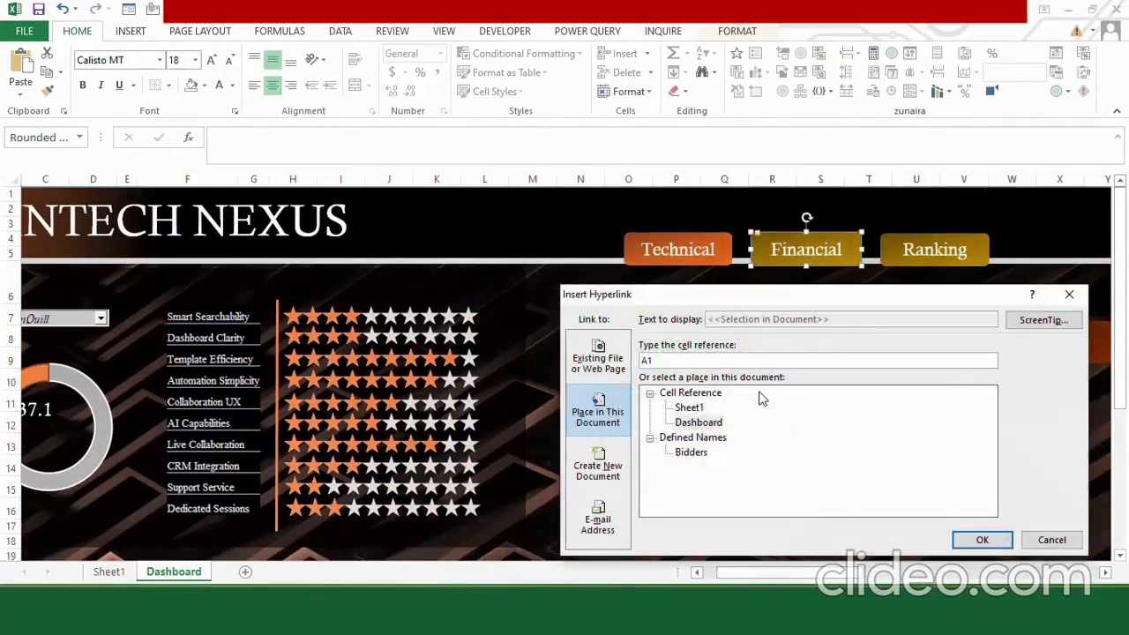
{"action": "left_click", "coordinate": [700, 423]}
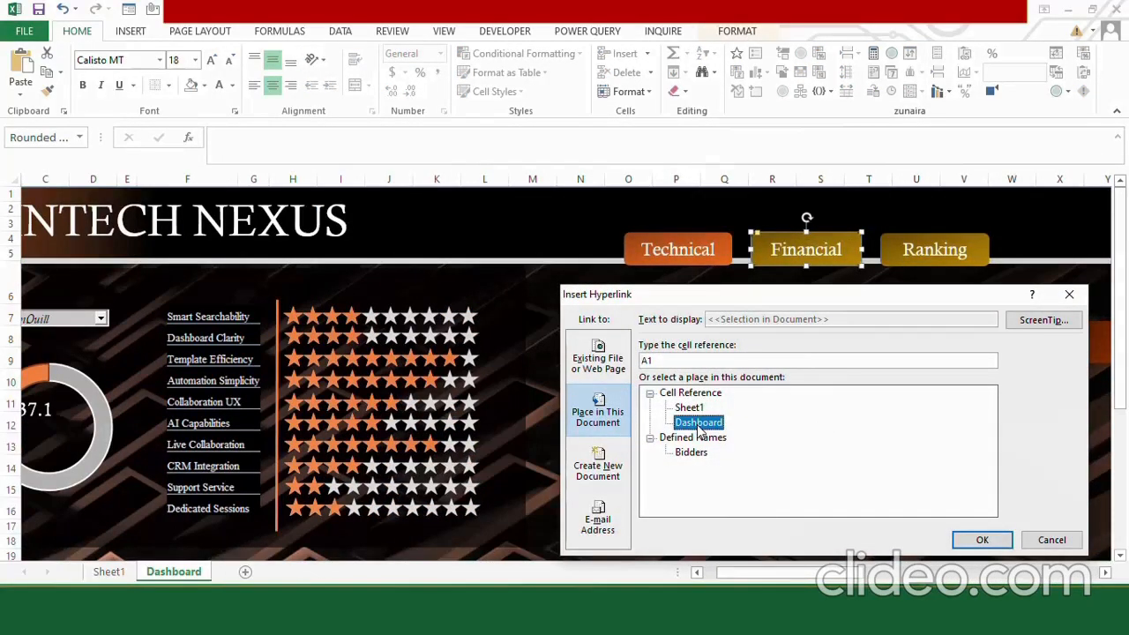
{"action": "left_click", "coordinate": [654, 359]}
{"action": "key", "text": "BackSpace"}
{"action": "key", "text": "BackSpace"}
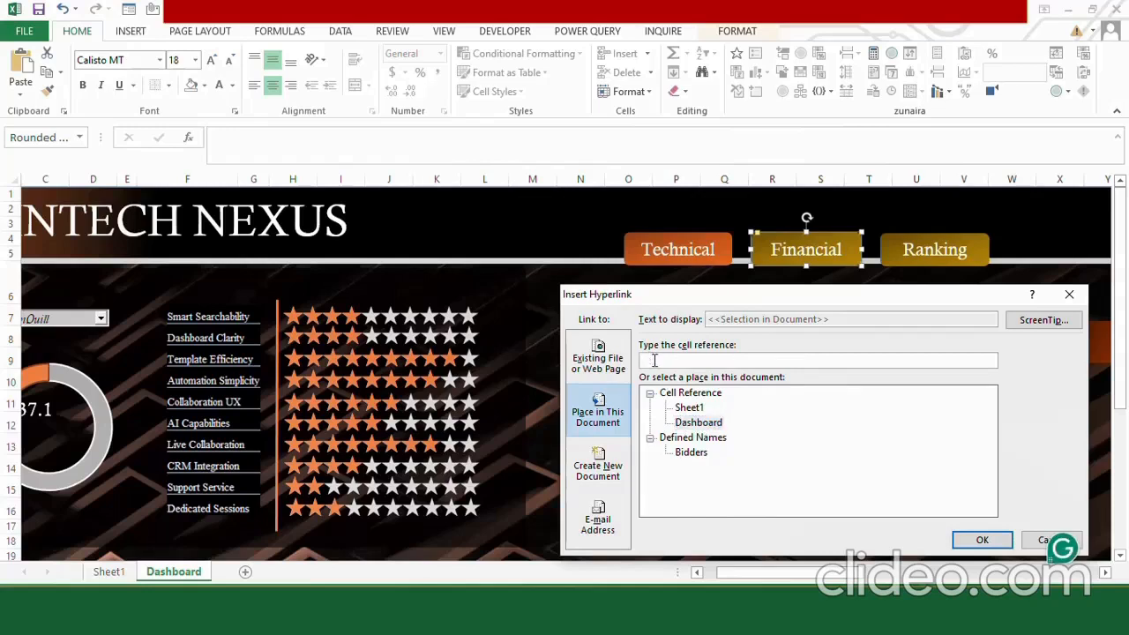
{"action": "type", "text": "BF10"}
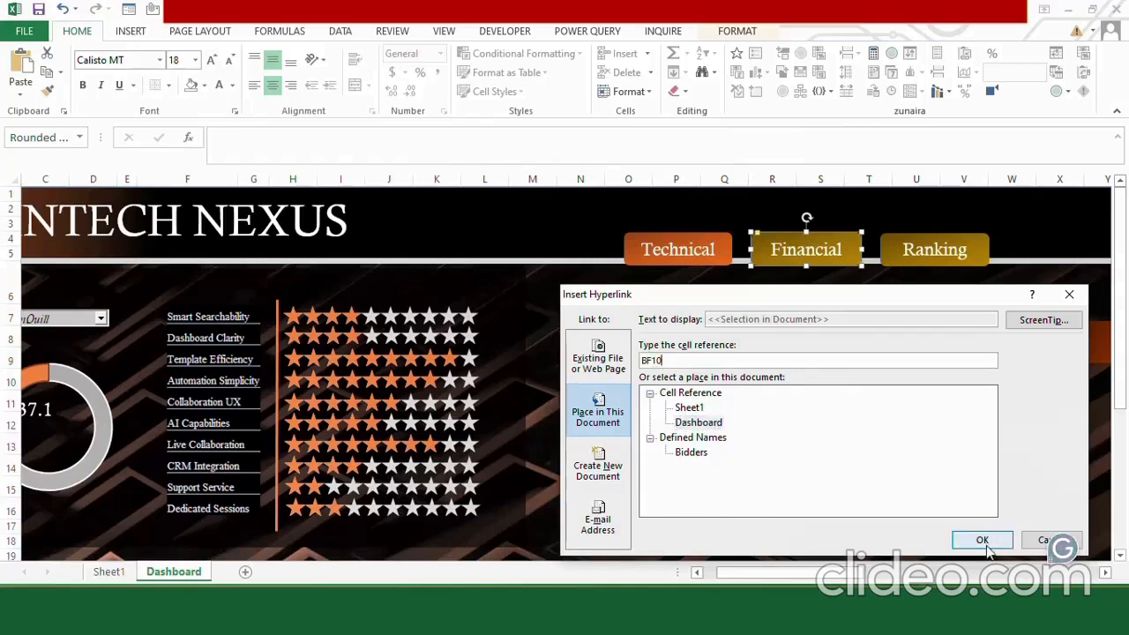
{"action": "left_click", "coordinate": [981, 539]}
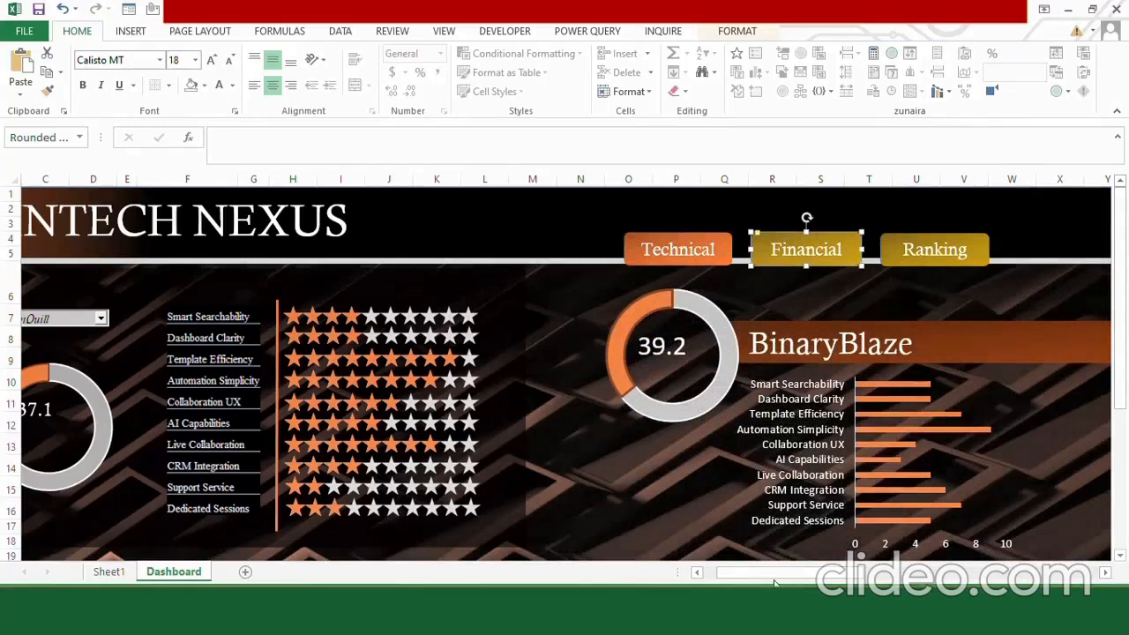
{"action": "left_click", "coordinate": [529, 234]}
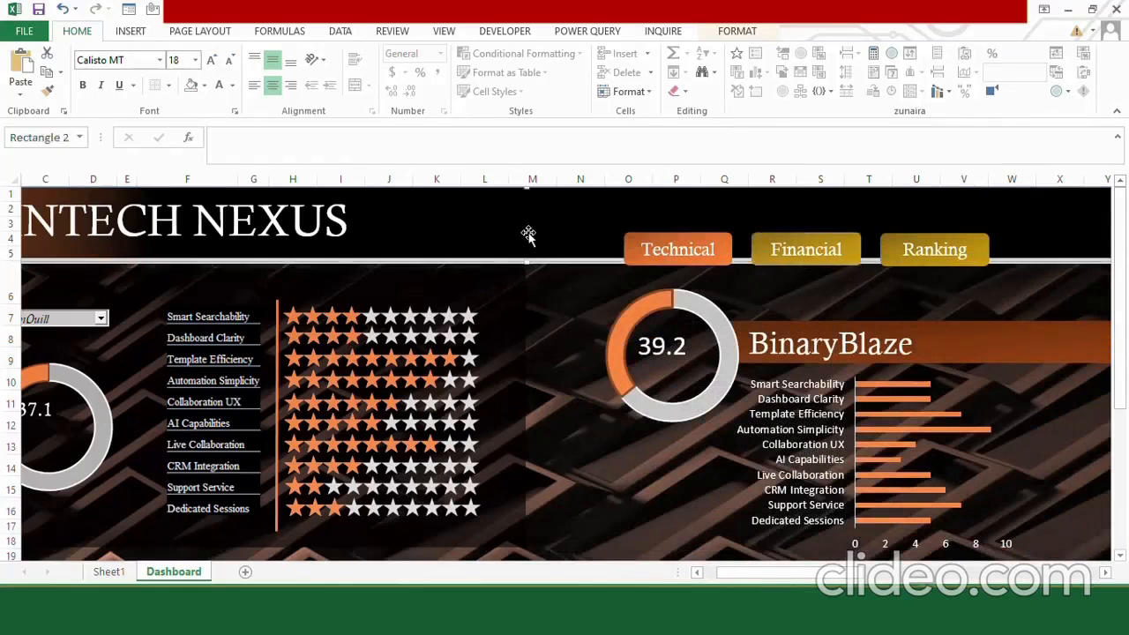
Test the Financial and Technical button links, ending on the Ranking section of the dashboard.
{"action": "left_click", "coordinate": [770, 252]}
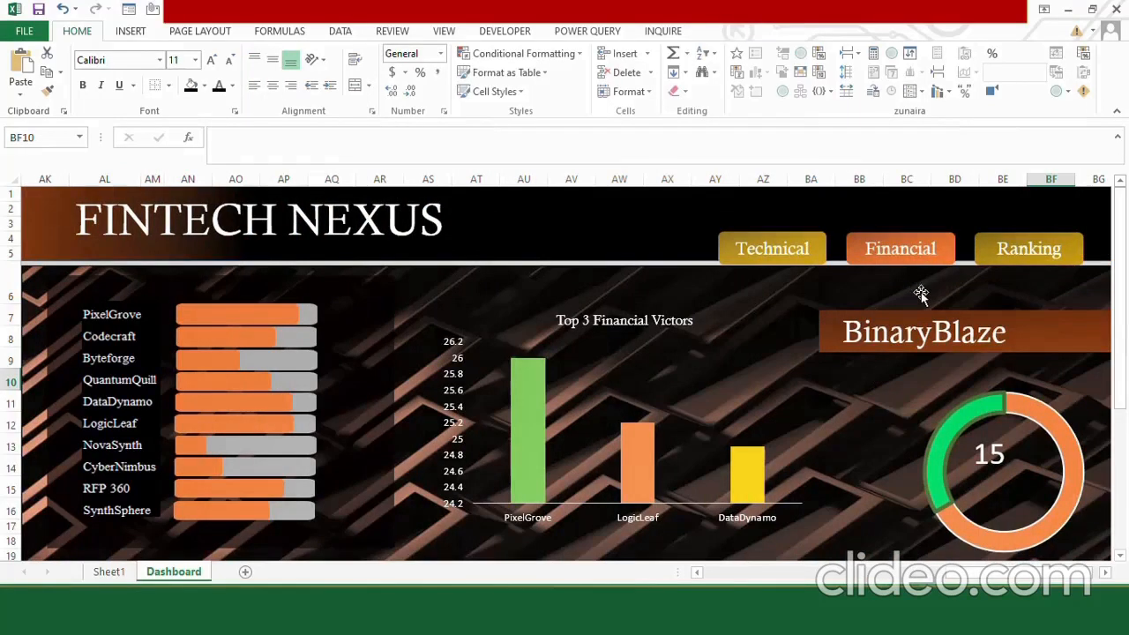
{"action": "left_click", "coordinate": [808, 250]}
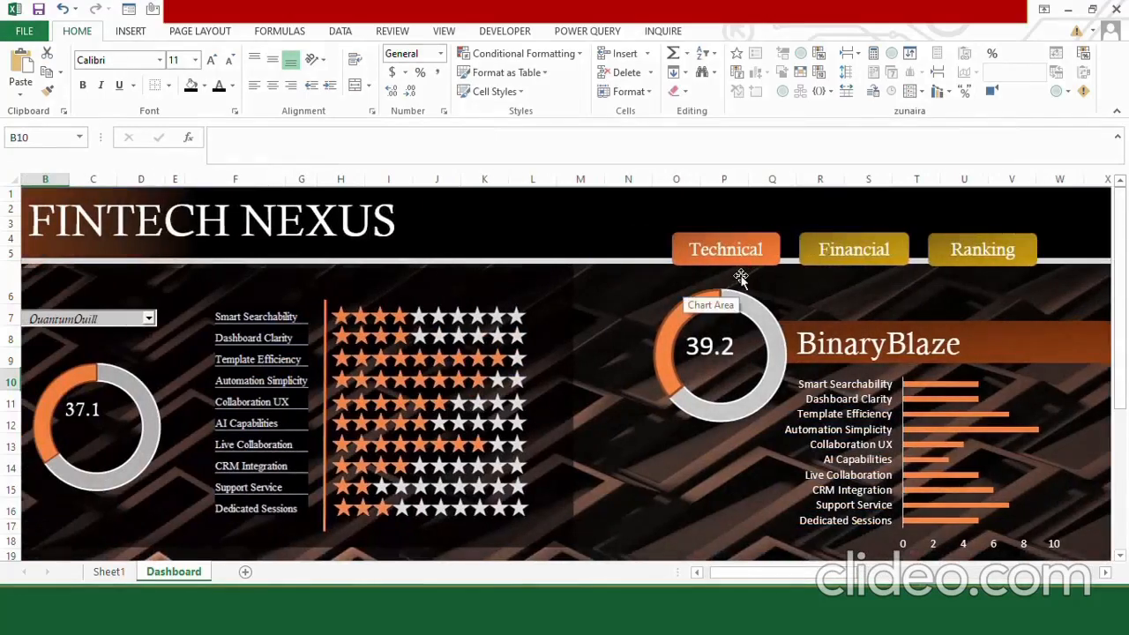
{"action": "left_click", "coordinate": [813, 246]}
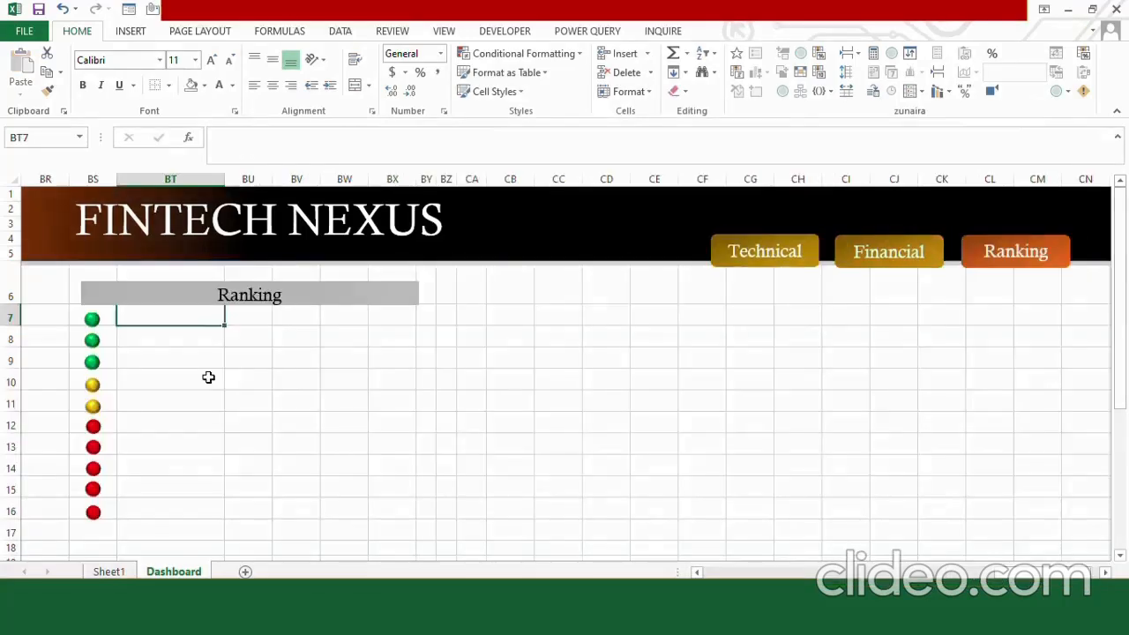
Look over the Ranking section, its surrounding columns and the gap between it and the Financial section.
{"action": "key", "text": "Left"}
{"action": "key", "text": "Left"}
{"action": "key", "text": "Left"}
{"action": "key", "text": "Left"}
{"action": "key", "text": "Left"}
{"action": "key", "text": "Left"}
{"action": "key", "text": "Left"}
{"action": "key", "text": "Left"}
{"action": "key", "text": "Left"}
{"action": "key", "text": "Left"}
{"action": "key", "text": "Left"}
{"action": "key", "text": "Left"}
{"action": "key", "text": "Left"}
{"action": "key", "text": "Left"}
{"action": "key", "text": "Left"}
{"action": "key", "text": "Left"}
{"action": "key", "text": "Left"}
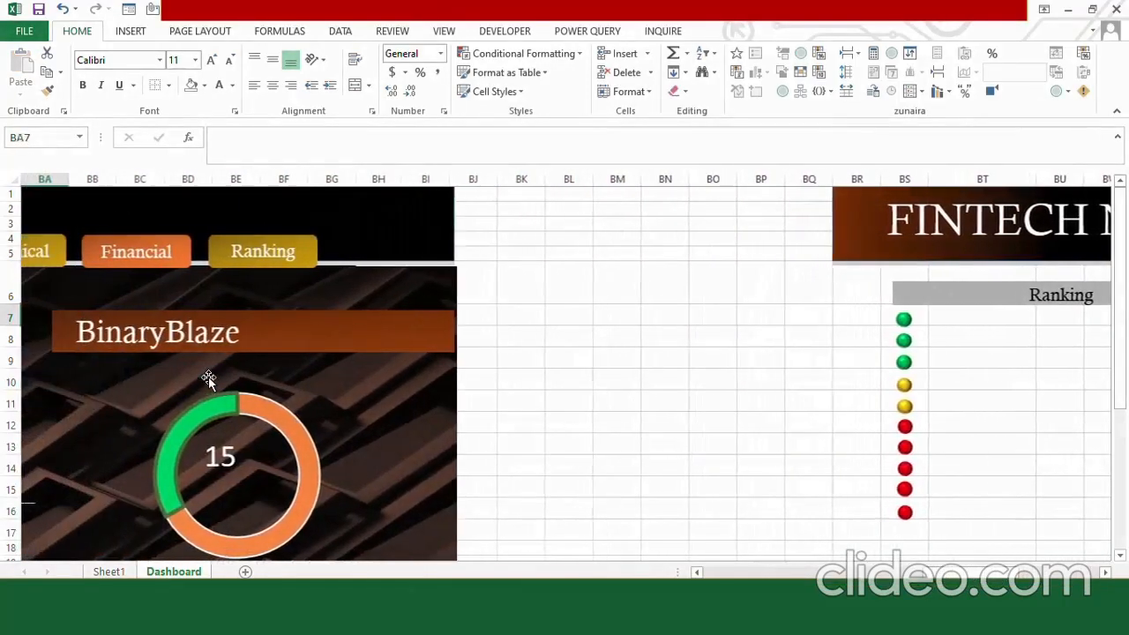
{"action": "key", "text": "Right"}
{"action": "key", "text": "Right"}
{"action": "key", "text": "Right"}
{"action": "key", "text": "Right"}
{"action": "key", "text": "Right"}
{"action": "key", "text": "Right"}
{"action": "key", "text": "Right"}
{"action": "key", "text": "Right"}
{"action": "key", "text": "Right"}
{"action": "key", "text": "Right"}
{"action": "key", "text": "Right"}
{"action": "key", "text": "Right"}
{"action": "key", "text": "Right"}
{"action": "key", "text": "Right"}
{"action": "key", "text": "Right"}
{"action": "key", "text": "Right"}
{"action": "key", "text": "Right"}
{"action": "key", "text": "Right"}
{"action": "key", "text": "Right"}
{"action": "key", "text": "Right"}
{"action": "key", "text": "Right"}
{"action": "key", "text": "Right"}
{"action": "key", "text": "Right"}
{"action": "key", "text": "Right"}
{"action": "key", "text": "Right"}
{"action": "key", "text": "Right"}
{"action": "key", "text": "Right"}
{"action": "key", "text": "Right"}
{"action": "key", "text": "Right"}
{"action": "key", "text": "Right"}
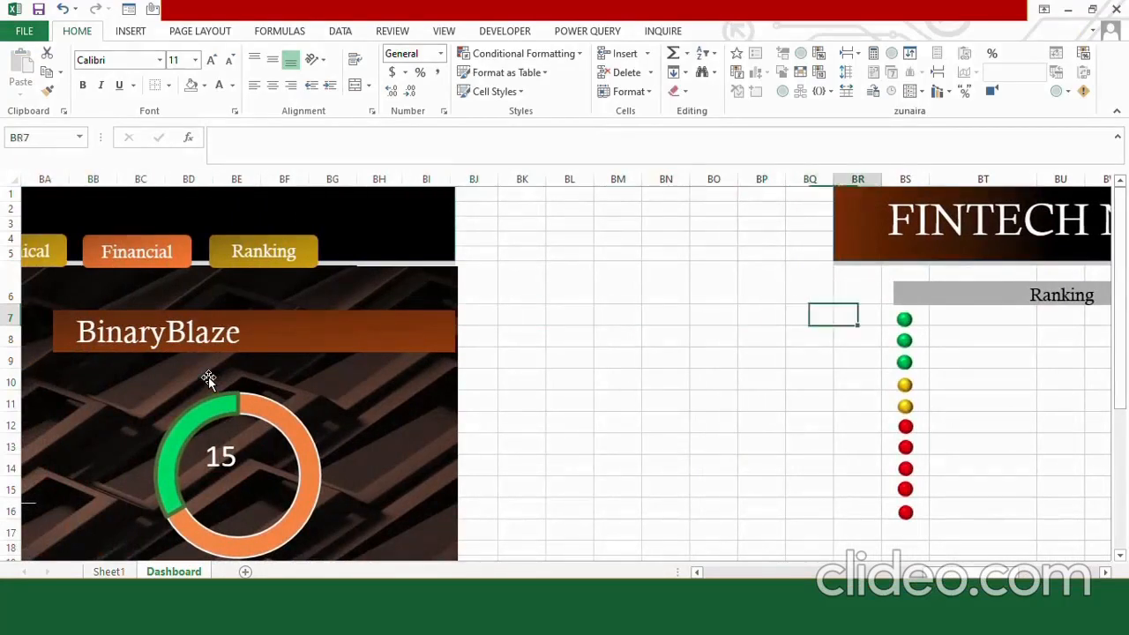
{"action": "key", "text": "Right"}
{"action": "key", "text": "Right"}
{"action": "key", "text": "Right"}
{"action": "key", "text": "Right"}
{"action": "key", "text": "Right"}
{"action": "key", "text": "Right"}
{"action": "key", "text": "Right"}
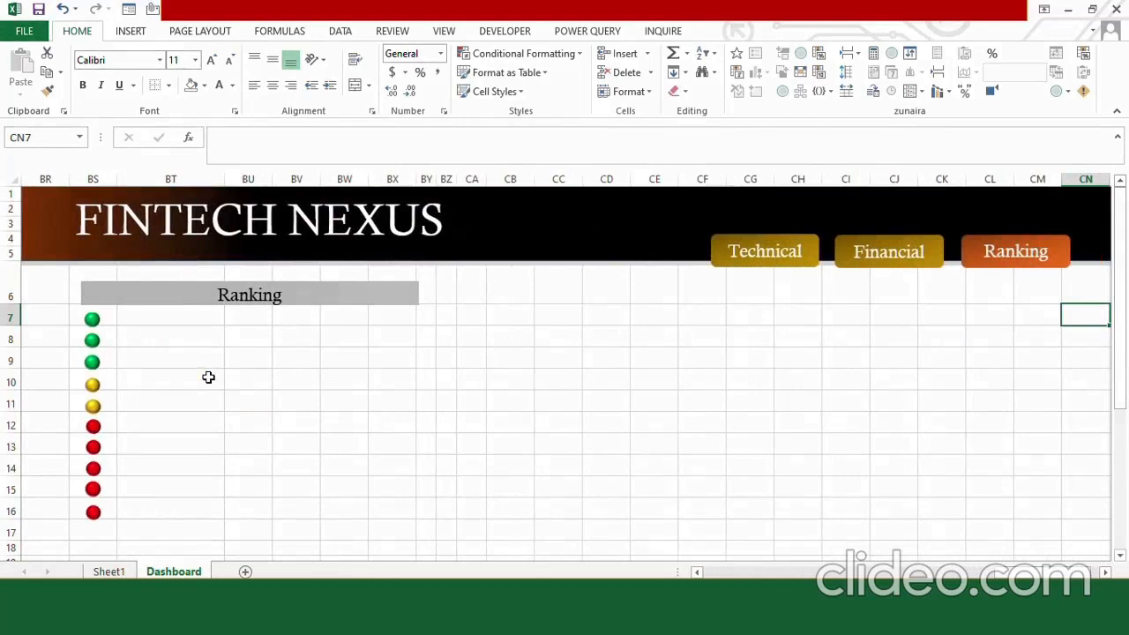
{"action": "key", "text": "Left"}
{"action": "key", "text": "Left"}
{"action": "key", "text": "Left"}
{"action": "key", "text": "Left"}
{"action": "key", "text": "Left"}
{"action": "key", "text": "Left"}
{"action": "key", "text": "Left"}
{"action": "key", "text": "Left"}
{"action": "key", "text": "Left"}
{"action": "key", "text": "Left"}
{"action": "key", "text": "Left"}
{"action": "key", "text": "Left"}
{"action": "key", "text": "Left"}
{"action": "key", "text": "Left"}
{"action": "key", "text": "Left"}
{"action": "key", "text": "Left"}
{"action": "key", "text": "Left"}
{"action": "key", "text": "Left"}
{"action": "key", "text": "Left"}
{"action": "key", "text": "Left"}
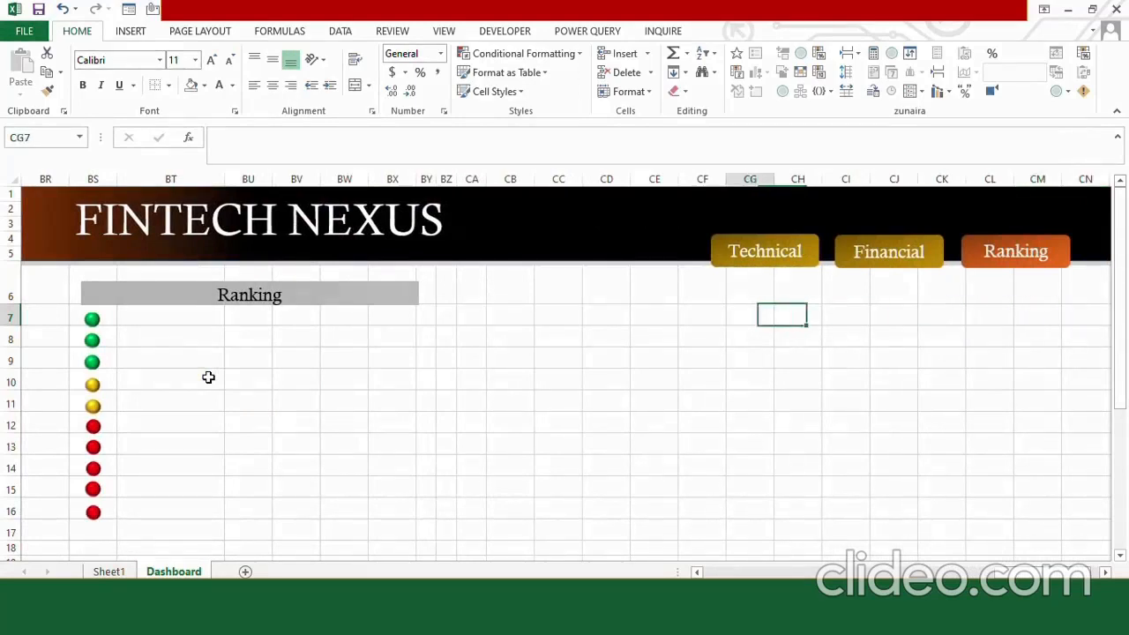
{"action": "key", "text": "Down"}
{"action": "key", "text": "Down"}
{"action": "key", "text": "Down"}
{"action": "key", "text": "Down"}
{"action": "key", "text": "Down"}
{"action": "key", "text": "Down"}
{"action": "key", "text": "Down"}
{"action": "key", "text": "Down"}
{"action": "key", "text": "Down"}
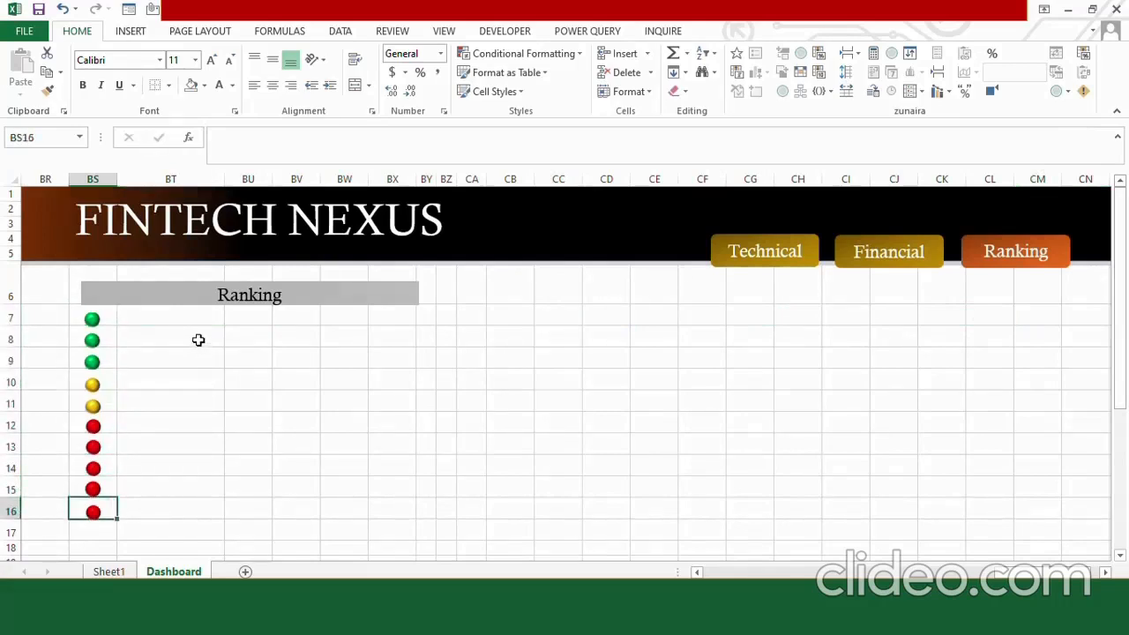
Draw an oval about 0.3" high by 0.27" wide in column BT, beside the ranking markers.
{"action": "left_click", "coordinate": [198, 339]}
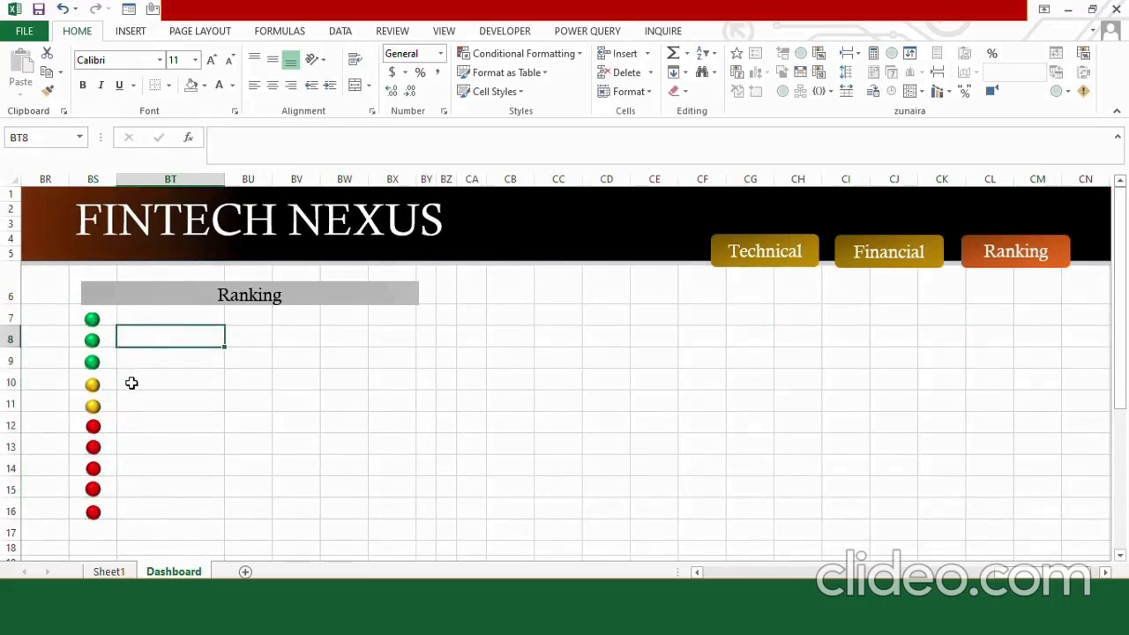
{"action": "left_click", "coordinate": [132, 32]}
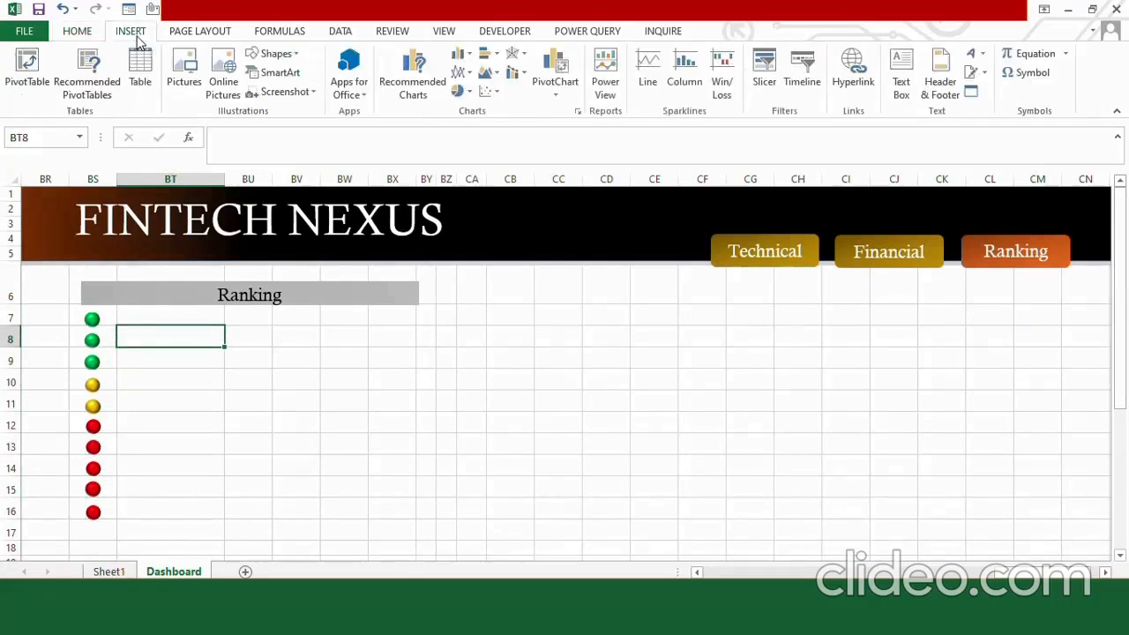
{"action": "left_click", "coordinate": [276, 53]}
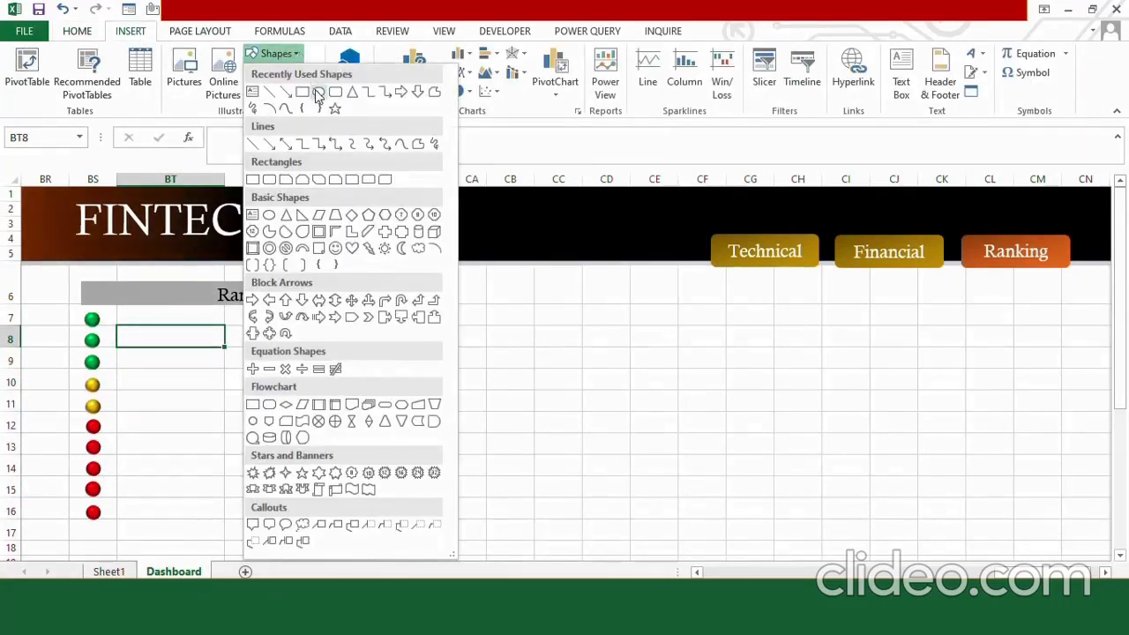
{"action": "left_click", "coordinate": [316, 92]}
{"action": "left_click_drag", "start_coordinate": [176, 337], "coordinate": [195, 356]}
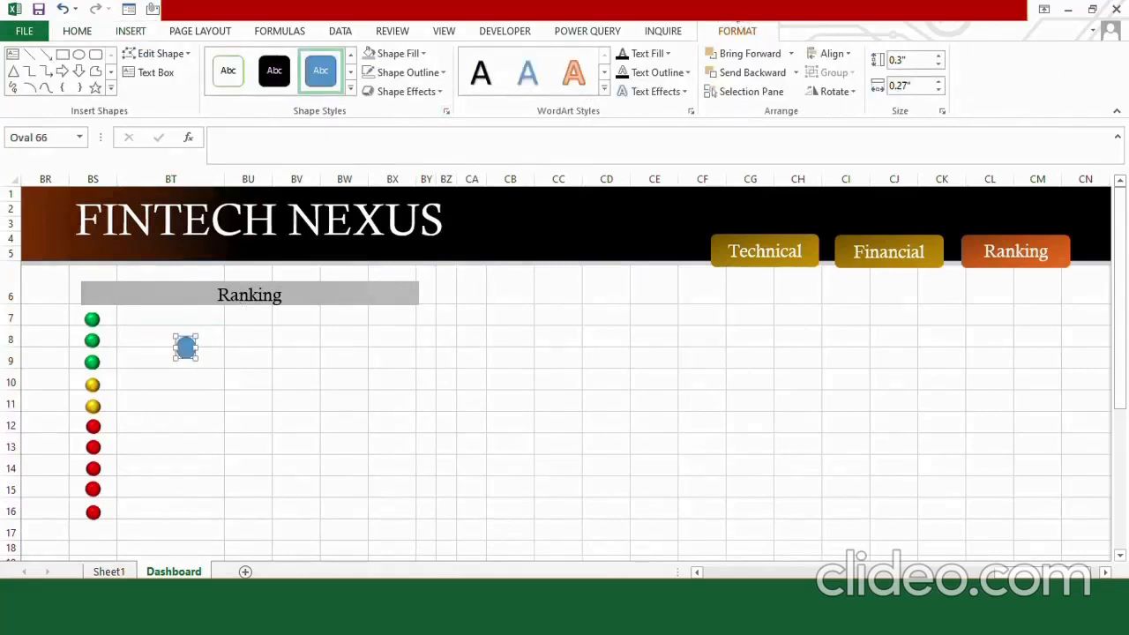
Give the new oval a green fill, no outline and the first bevel effect.
{"action": "left_click", "coordinate": [424, 57]}
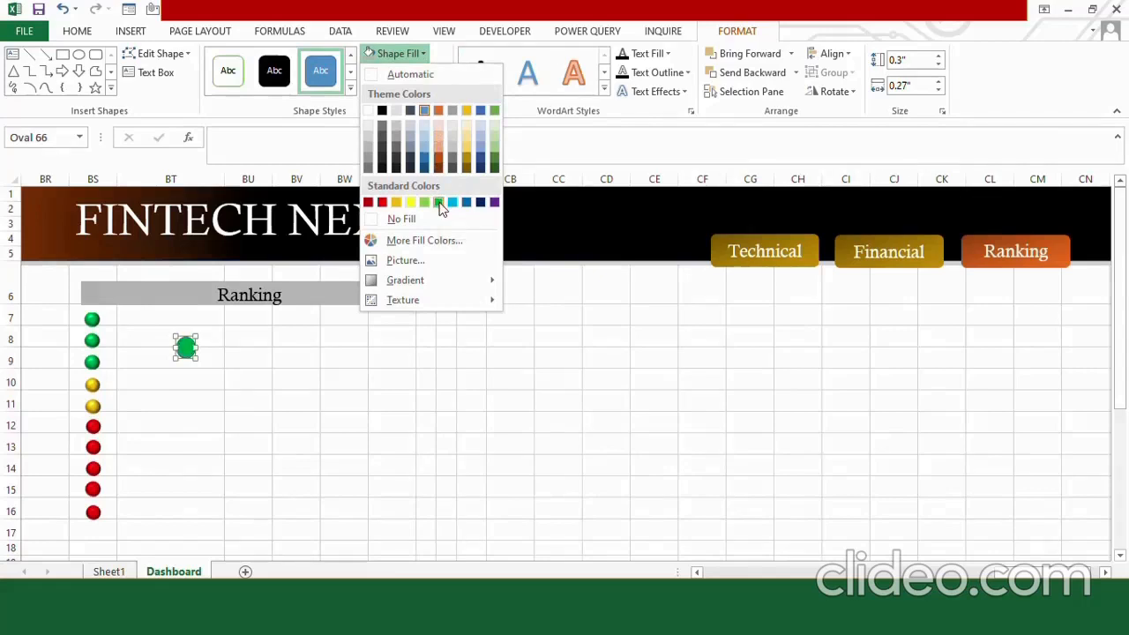
{"action": "left_click", "coordinate": [438, 203]}
{"action": "left_click", "coordinate": [409, 73]}
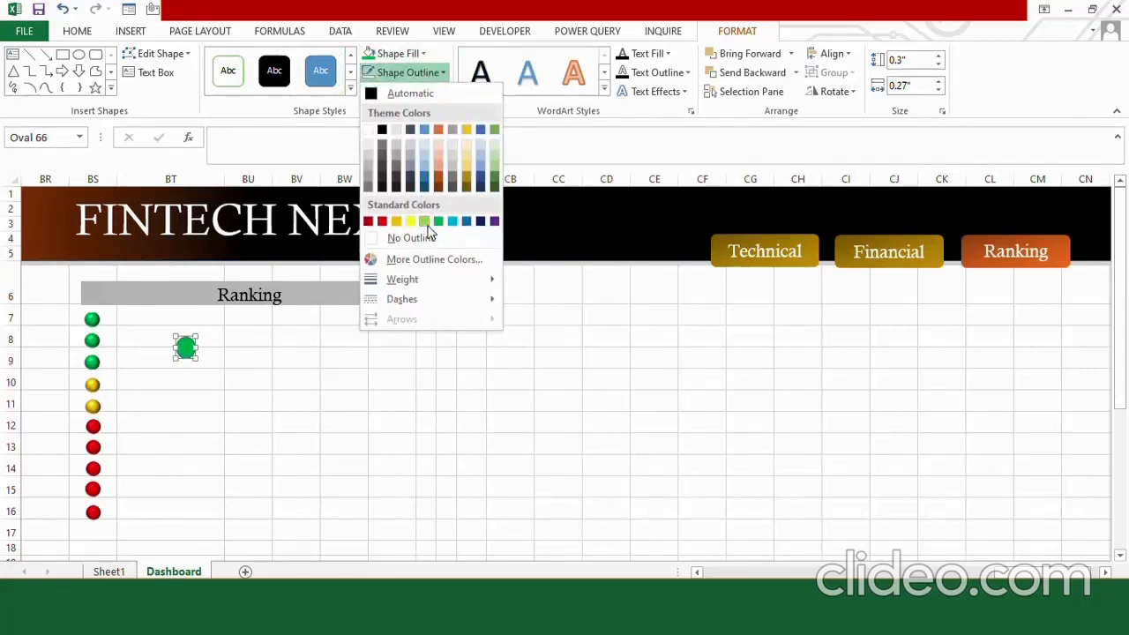
{"action": "left_click", "coordinate": [411, 237]}
{"action": "left_click", "coordinate": [420, 91]}
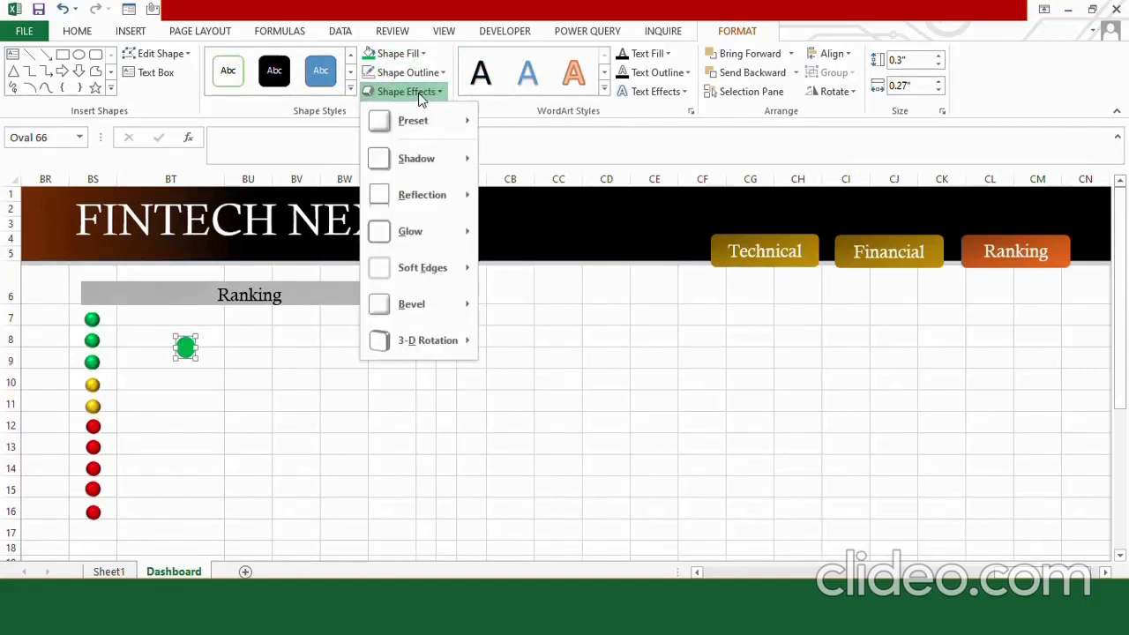
{"action": "mouse_move", "coordinate": [419, 300]}
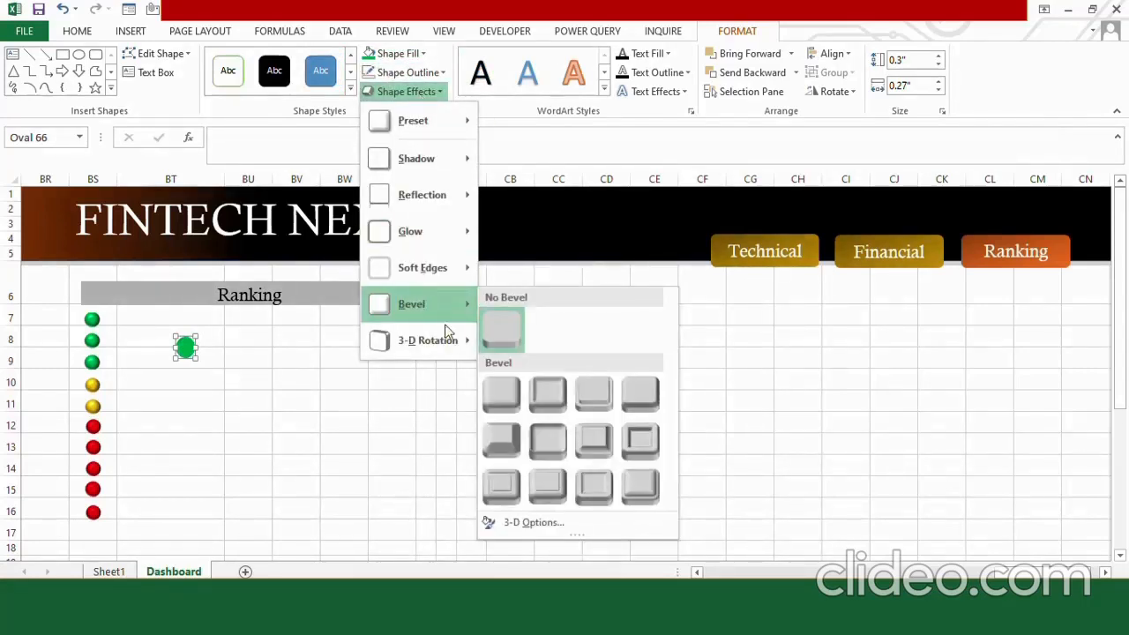
{"action": "left_click", "coordinate": [503, 396]}
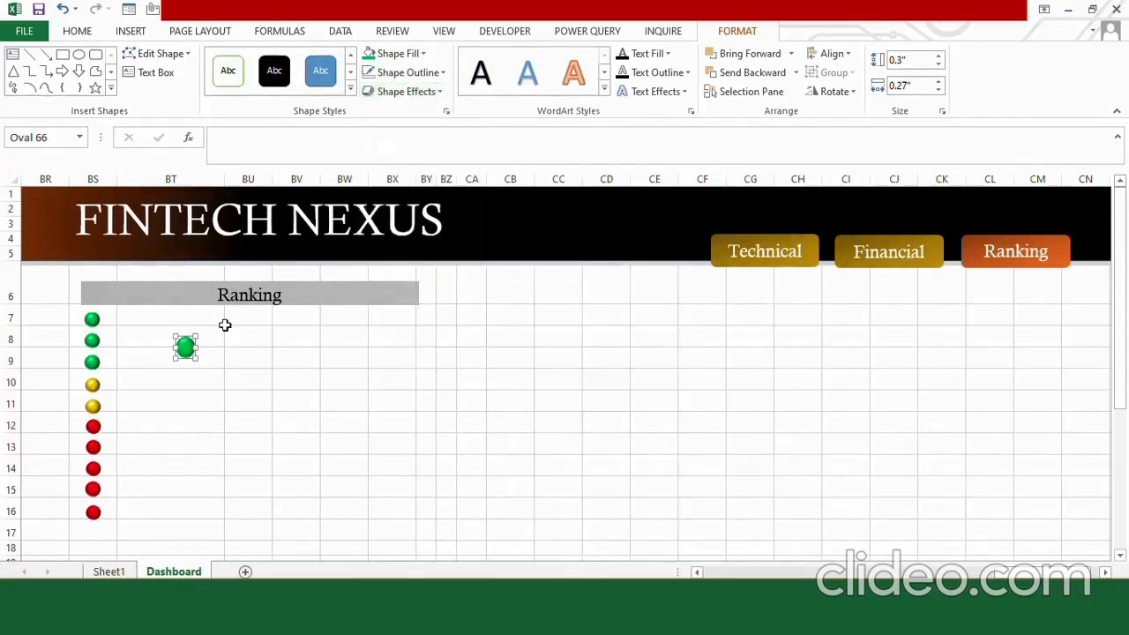
Reduce the green oval's height slightly, then delete the oval from column BT.
{"action": "left_click_drag", "start_coordinate": [174, 356], "coordinate": [176, 361]}
{"action": "left_click", "coordinate": [176, 360]}
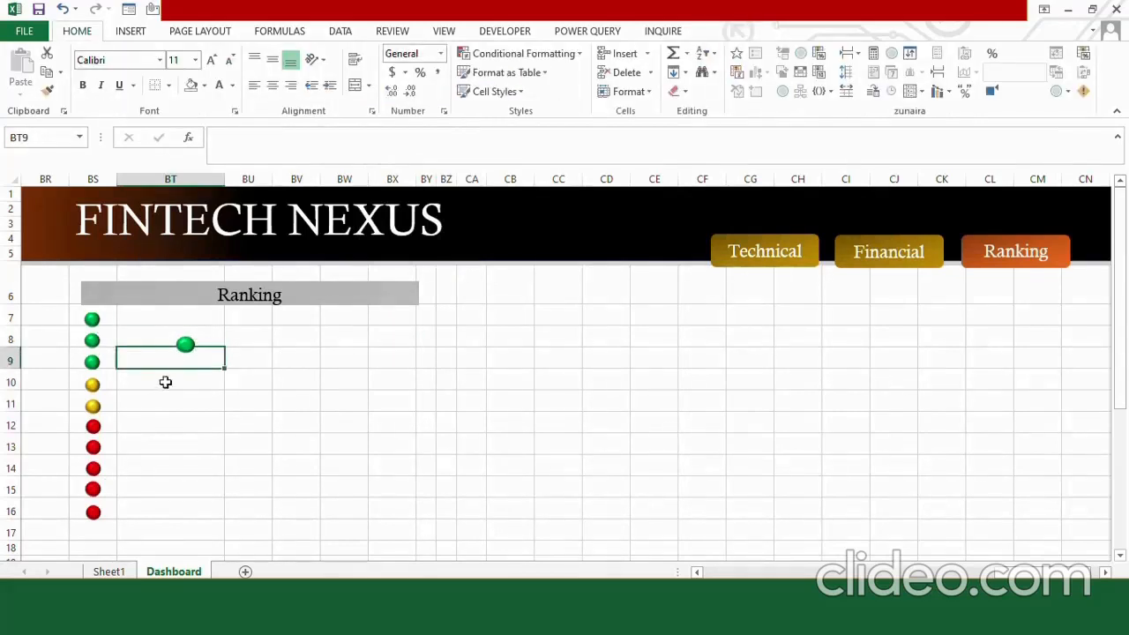
{"action": "left_click", "coordinate": [185, 345]}
{"action": "key", "text": "Delete"}
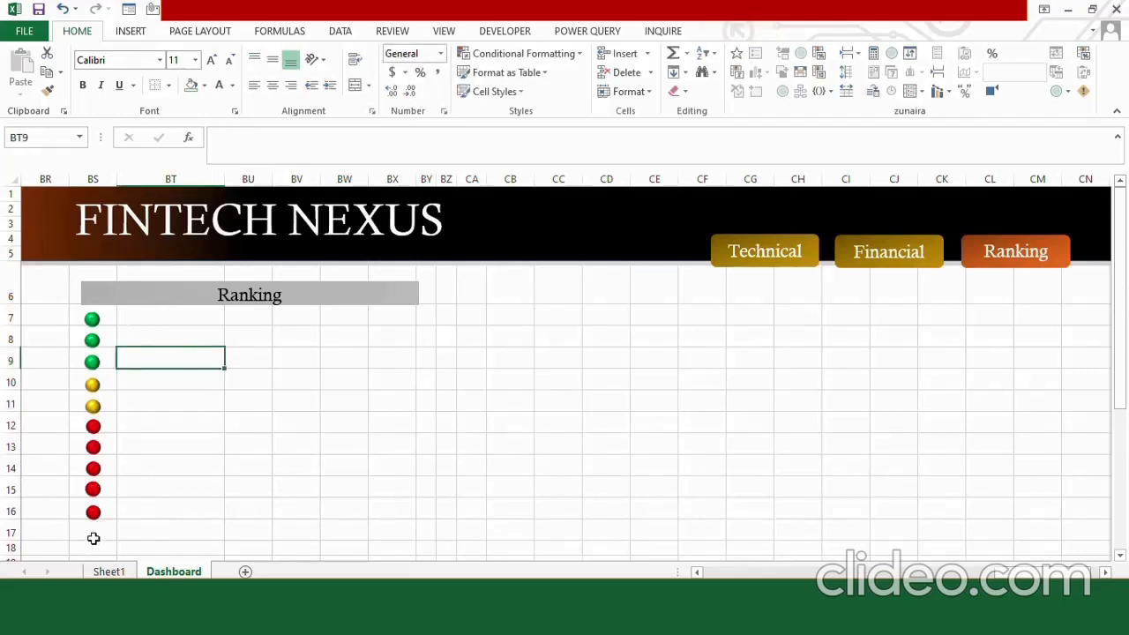
Examine the company score table in BS27:BT36 below the ranking markers.
{"action": "left_click", "coordinate": [151, 529]}
{"action": "key", "text": "Down"}
{"action": "key", "text": "Down"}
{"action": "key", "text": "Down"}
{"action": "key", "text": "Down"}
{"action": "key", "text": "Down"}
{"action": "key", "text": "Down"}
{"action": "key", "text": "Down"}
{"action": "key", "text": "Down"}
{"action": "key", "text": "Down"}
{"action": "key", "text": "Down"}
{"action": "key", "text": "Down"}
{"action": "key", "text": "Down"}
{"action": "key", "text": "Down"}
{"action": "key", "text": "Down"}
{"action": "key", "text": "Down"}
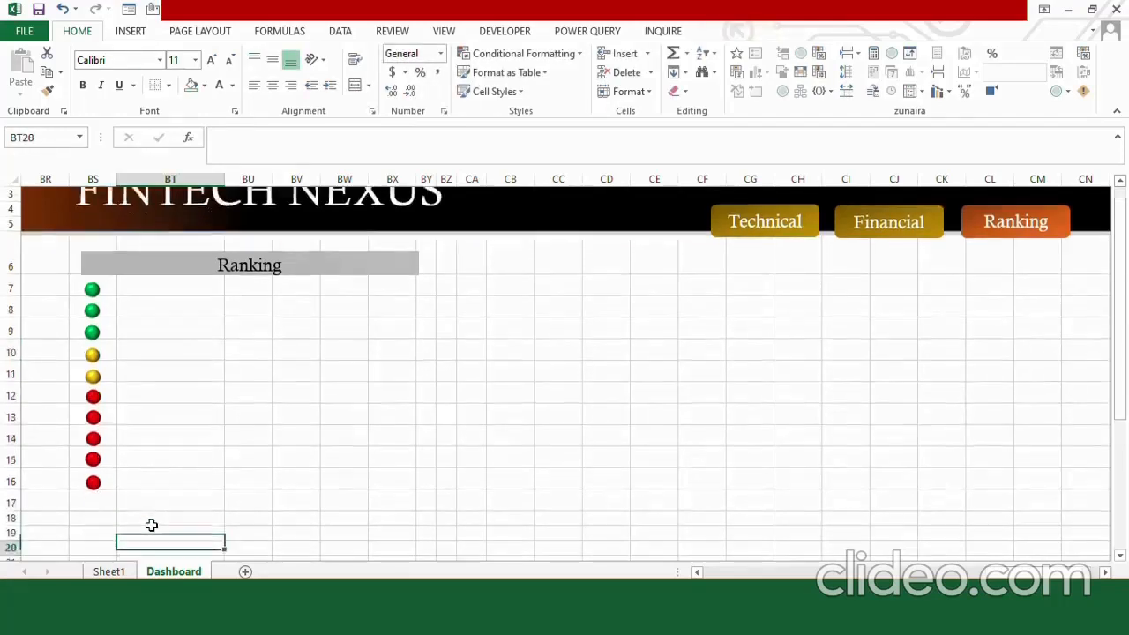
{"action": "key", "text": "Down"}
{"action": "key", "text": "Down"}
{"action": "key", "text": "Down"}
{"action": "key", "text": "Down"}
{"action": "key", "text": "Down"}
{"action": "key", "text": "Down"}
{"action": "key", "text": "Down"}
{"action": "key", "text": "Down"}
{"action": "key", "text": "Down"}
{"action": "key", "text": "Down"}
{"action": "key", "text": "Down"}
{"action": "key", "text": "Down"}
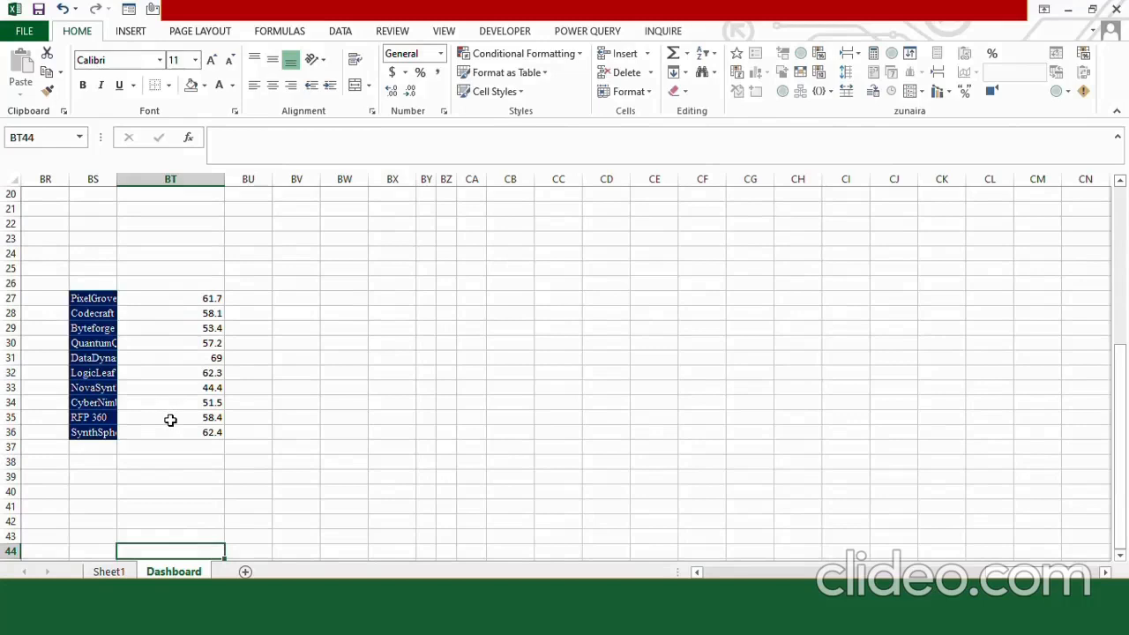
On Sheet1, widen the Tech Accumulative, F.Accumulative and TF Accumulative columns and check their row 2 formulas.
{"action": "left_click", "coordinate": [108, 571]}
{"action": "left_click_drag", "start_coordinate": [873, 182], "coordinate": [930, 181]}
{"action": "left_click", "coordinate": [860, 218]}
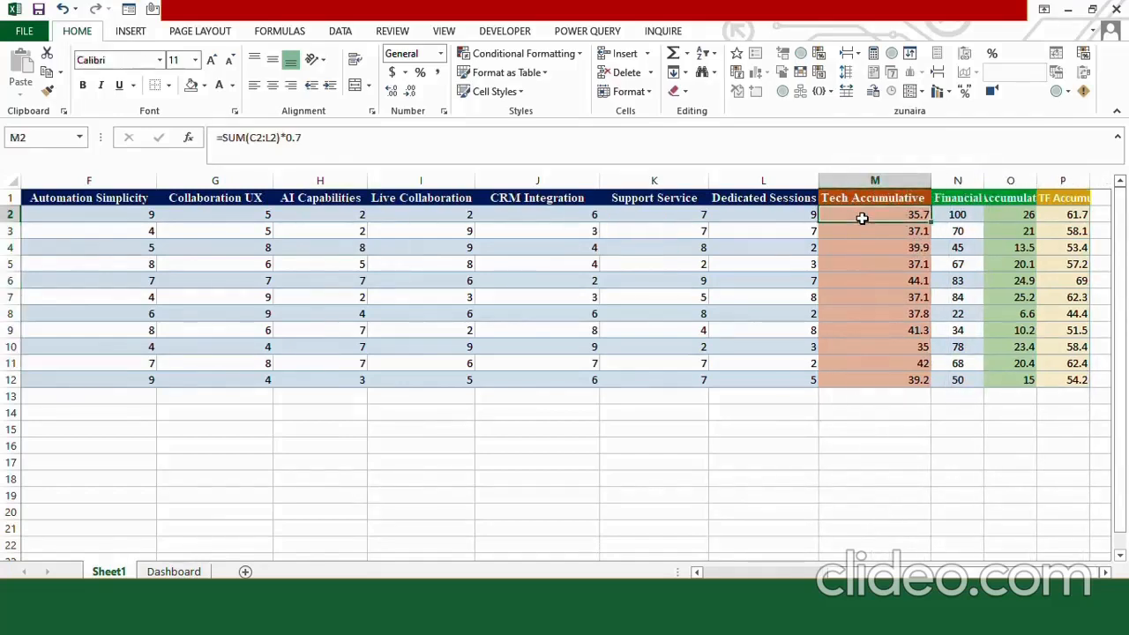
{"action": "key", "text": "Right"}
{"action": "key", "text": "Right"}
{"action": "key", "text": "Right"}
{"action": "key", "text": "Right"}
{"action": "key", "text": "Right"}
{"action": "key", "text": "Right"}
{"action": "key", "text": "Right"}
{"action": "key", "text": "Right"}
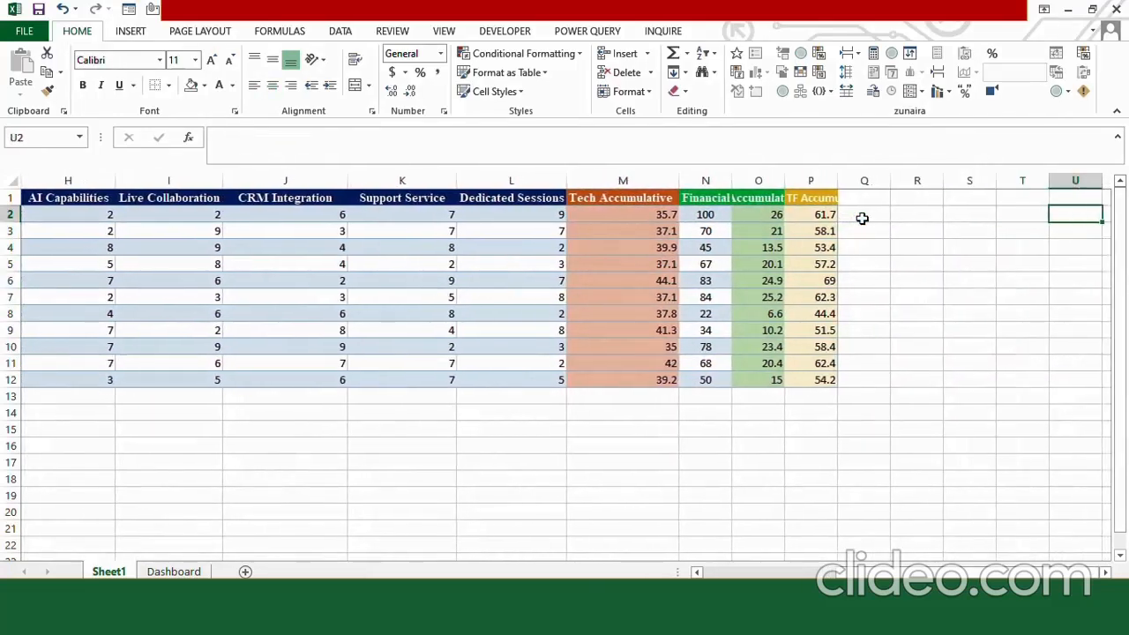
{"action": "left_click_drag", "start_coordinate": [783, 183], "coordinate": [991, 181]}
{"action": "left_click", "coordinate": [790, 213]}
{"action": "left_click", "coordinate": [927, 213]}
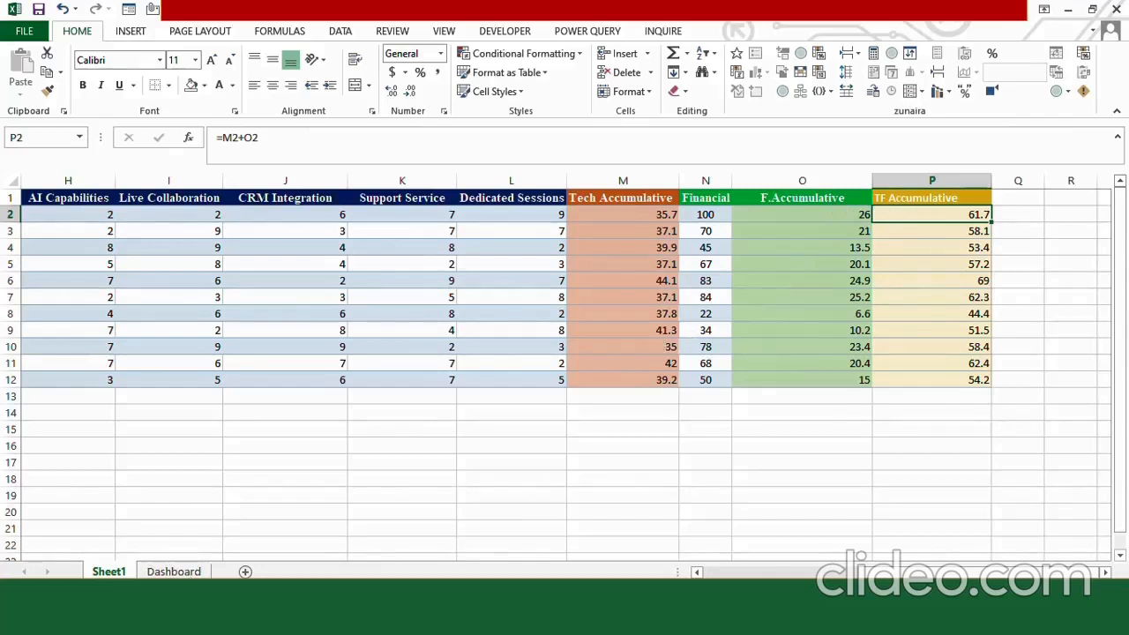
Clear the linked scores in BT27:BT36 on the Dashboard sheet and select cell BT27.
{"action": "left_click", "coordinate": [174, 571]}
{"action": "left_click", "coordinate": [188, 299]}
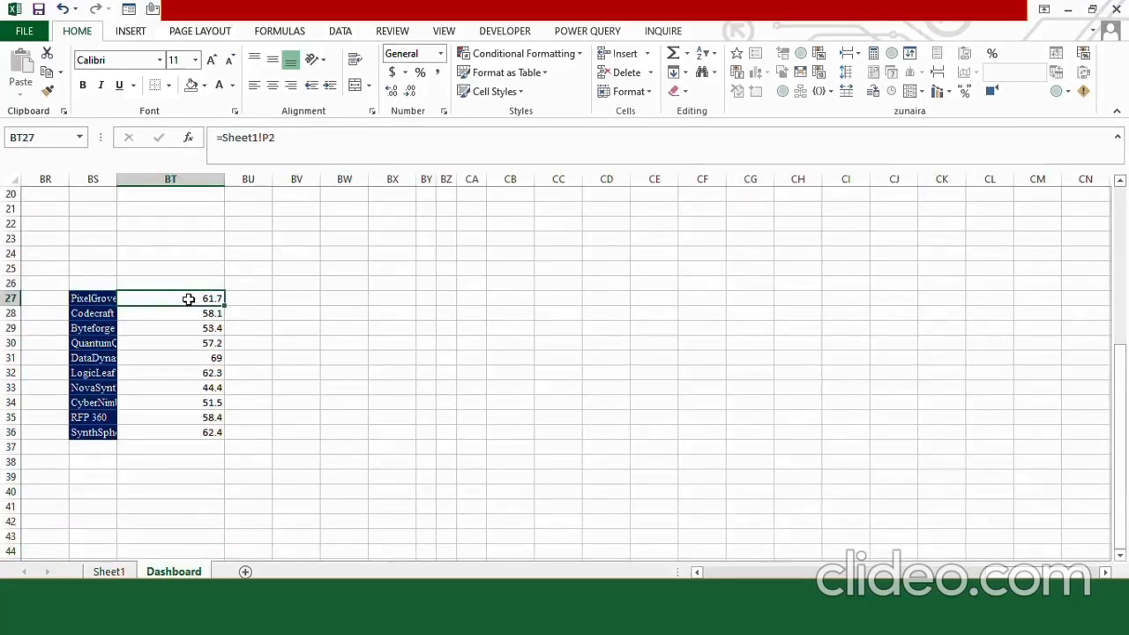
{"action": "left_click_drag", "start_coordinate": [187, 299], "coordinate": [189, 433]}
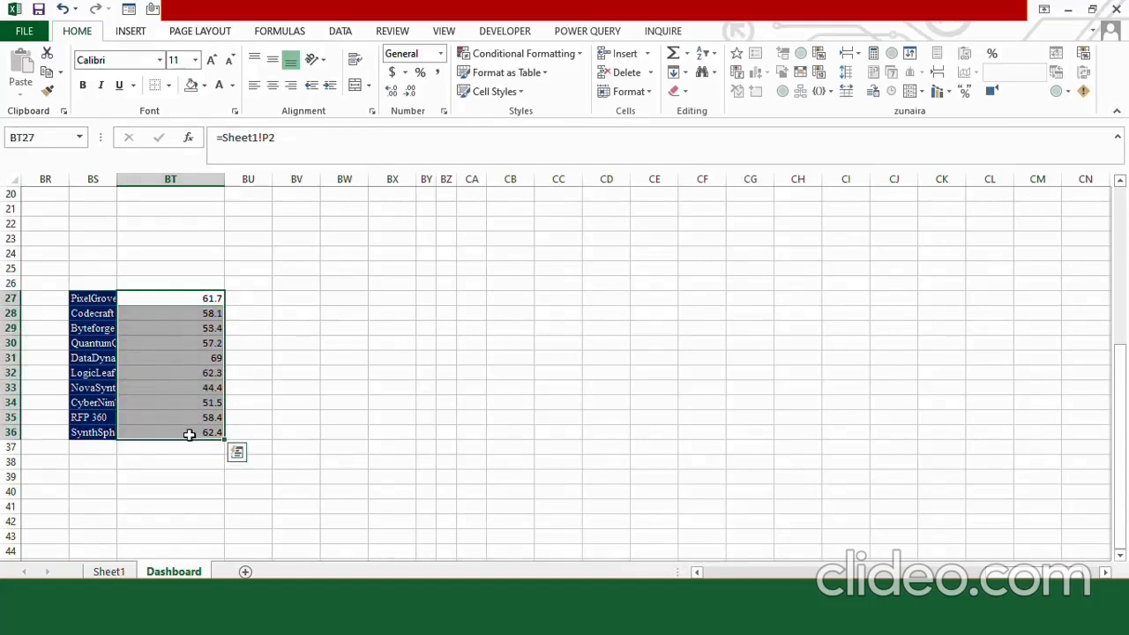
{"action": "key", "text": "Delete"}
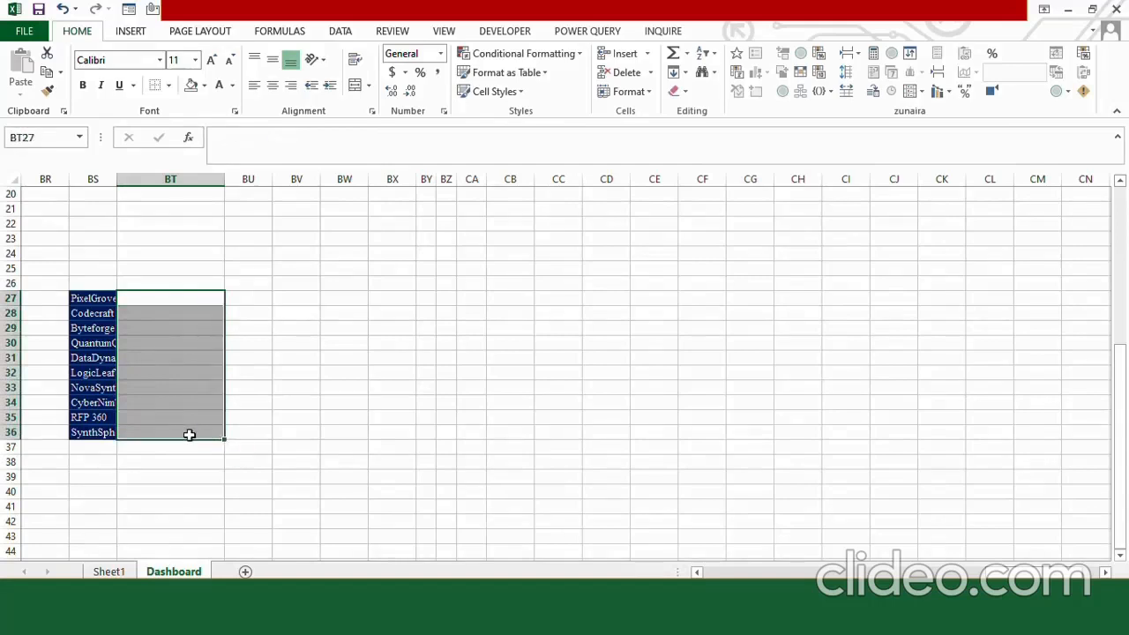
{"action": "left_click", "coordinate": [165, 301]}
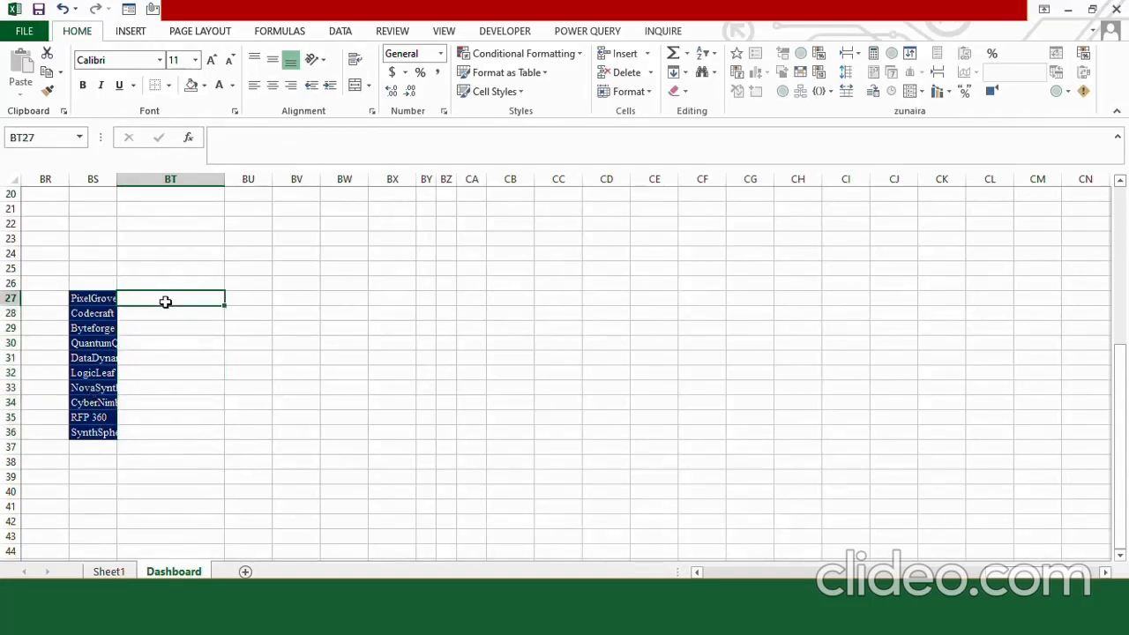
Link BT27 on the Dashboard to TF Accumulative cell P2 of Sheet1 and fill the link down to BT36.
{"action": "type", "text": "="}
{"action": "left_click", "coordinate": [108, 572]}
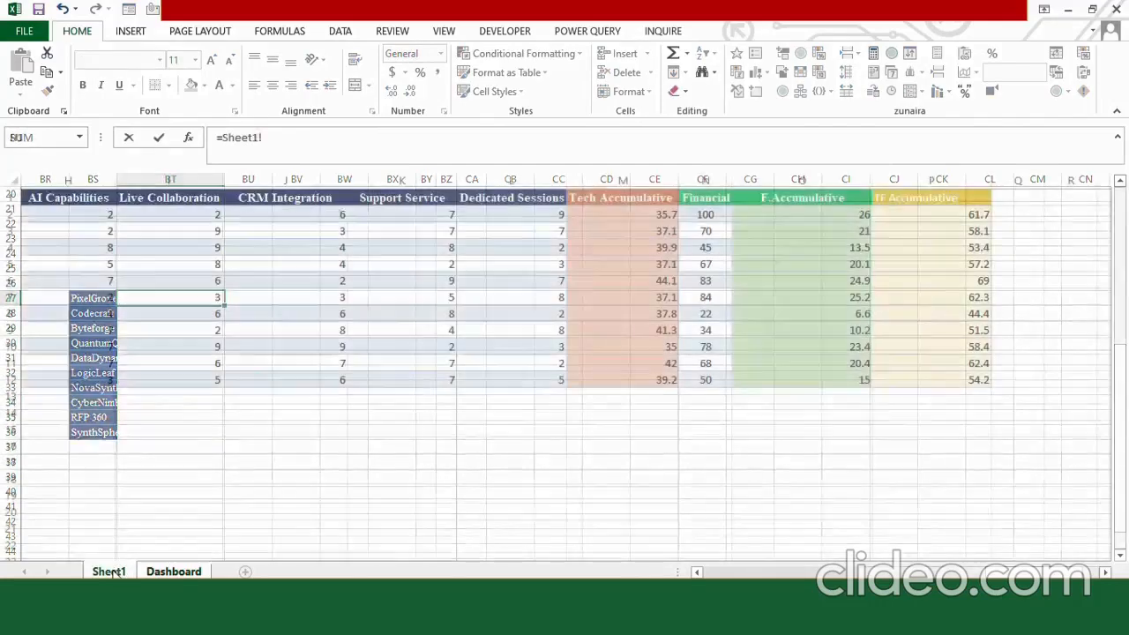
{"action": "left_click", "coordinate": [923, 218]}
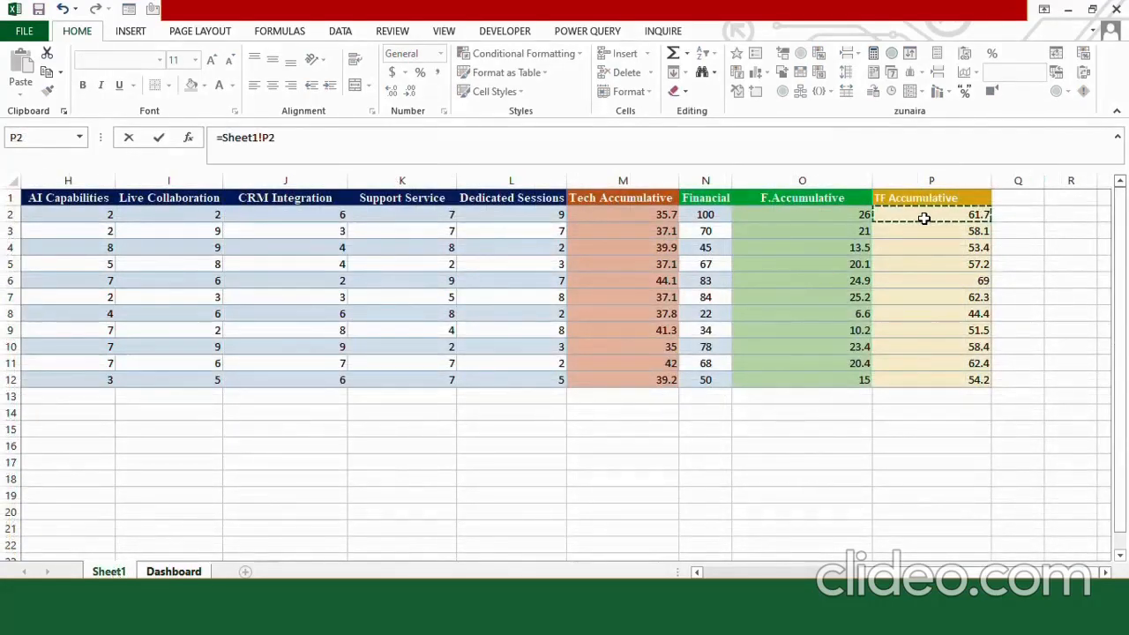
{"action": "key", "text": "Return"}
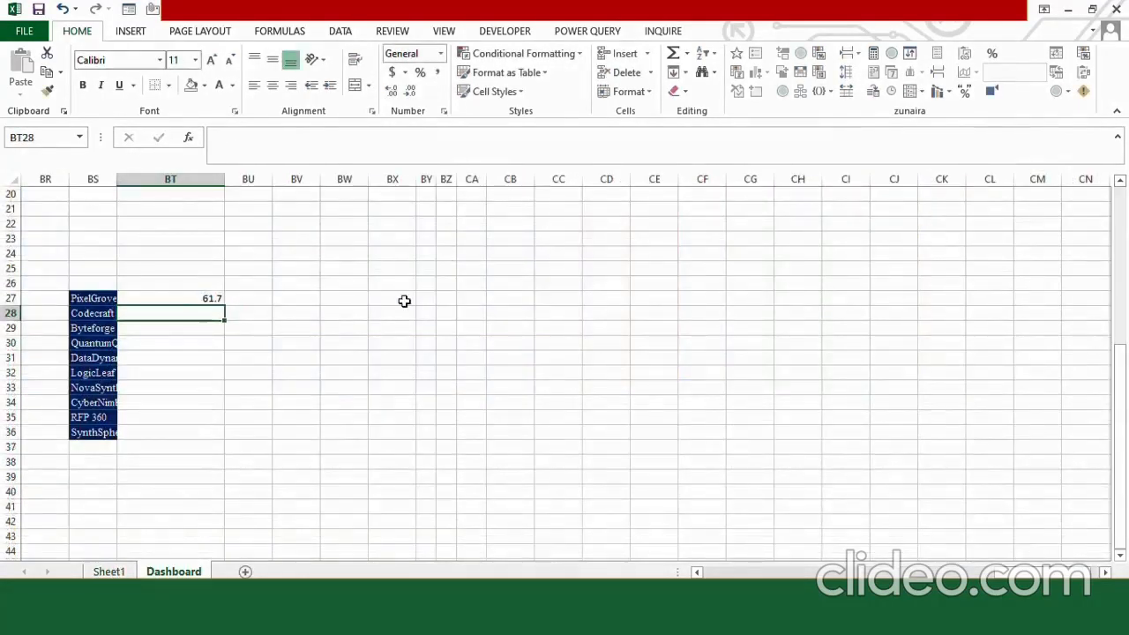
{"action": "left_click", "coordinate": [207, 300]}
{"action": "left_click_drag", "start_coordinate": [226, 306], "coordinate": [193, 437]}
{"action": "left_click", "coordinate": [188, 455]}
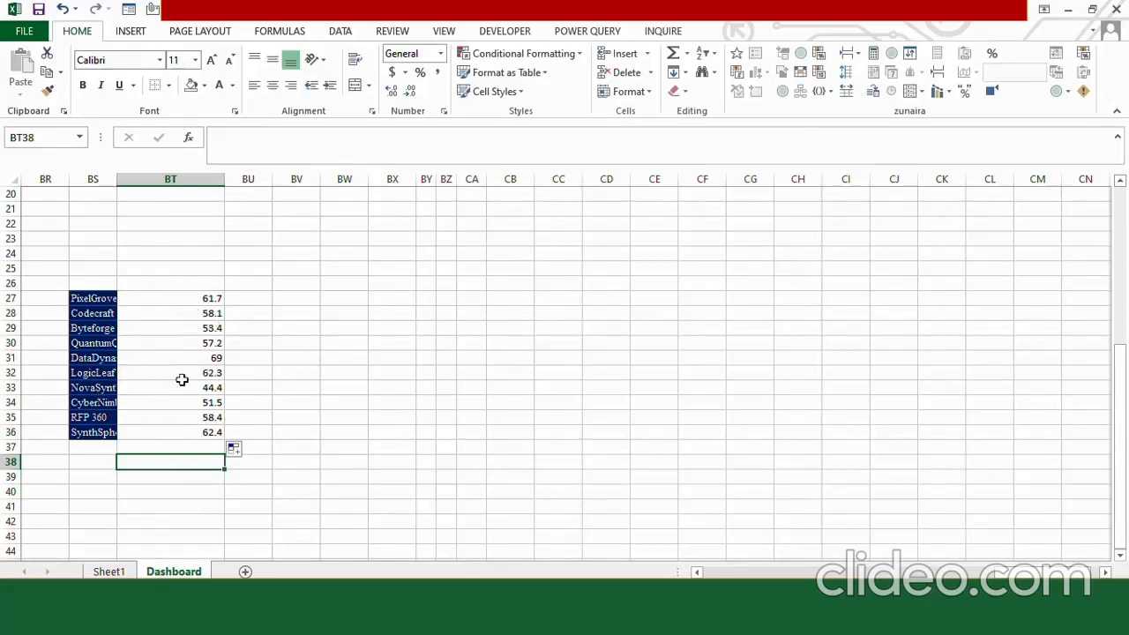
In cell BT7 beside the first ranking marker, start an INDEX formula with the absolute company-name range $BS$27:$BS$36 as its array.
{"action": "left_click_drag", "start_coordinate": [1121, 399], "coordinate": [1121, 278]}
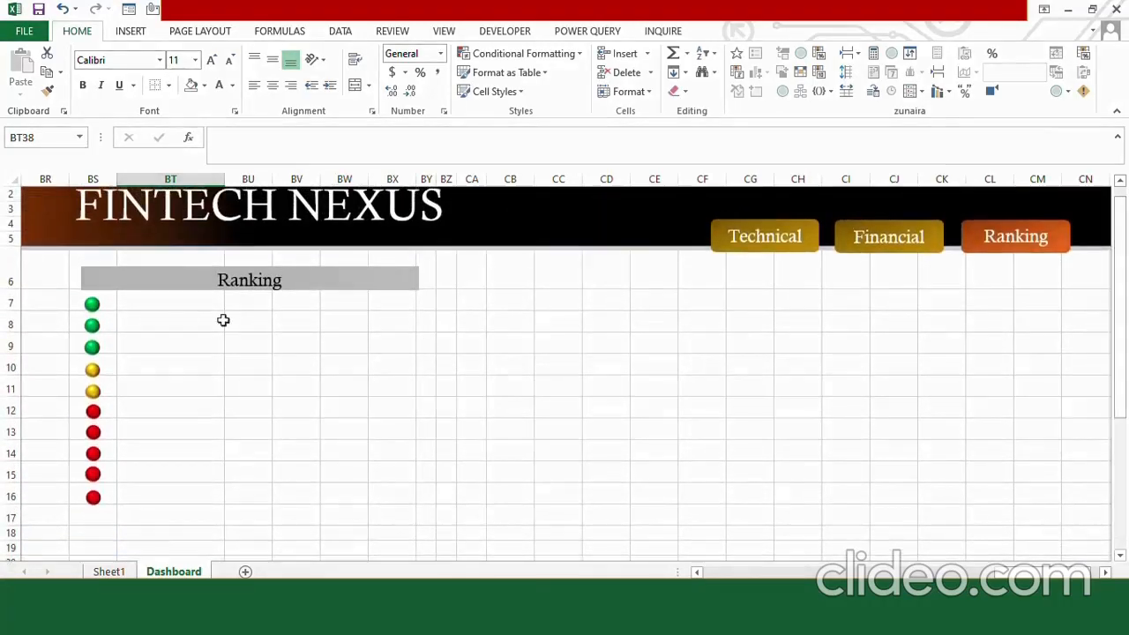
{"action": "left_click", "coordinate": [176, 305]}
{"action": "type", "text": "="}
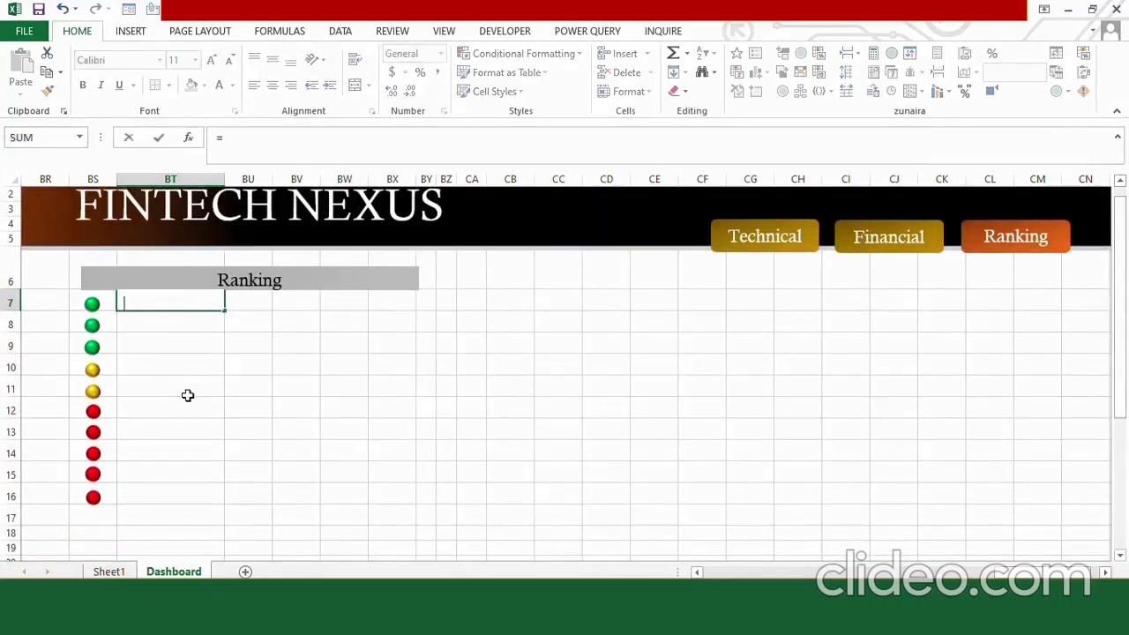
{"action": "key", "text": "BackSpace"}
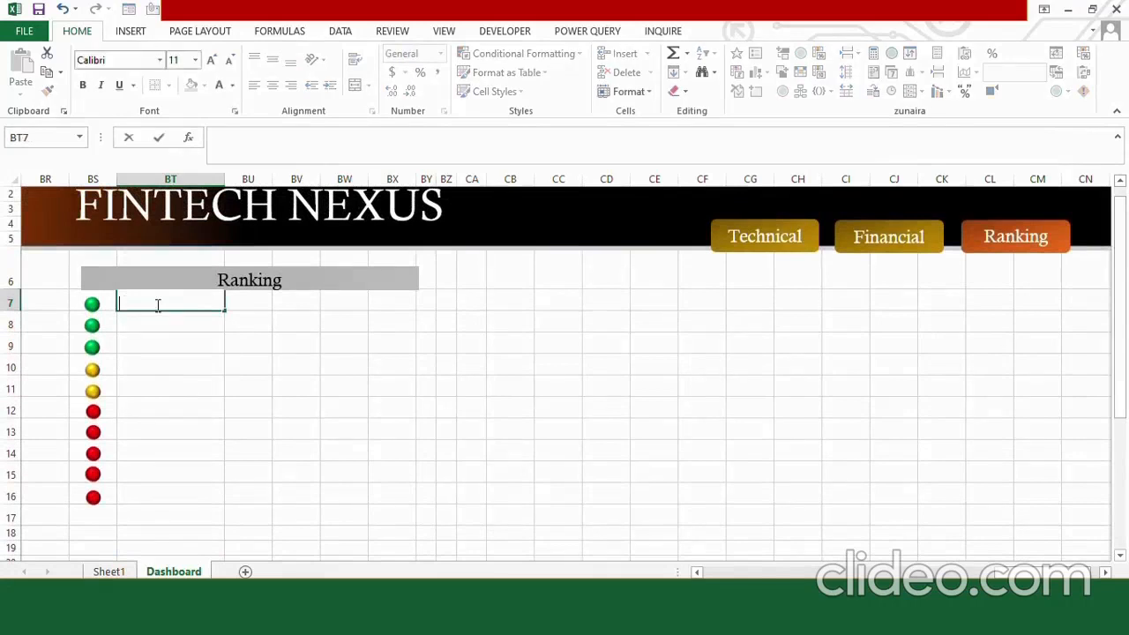
{"action": "left_click", "coordinate": [231, 85]}
{"action": "key", "text": "Escape"}
{"action": "type", "text": "="}
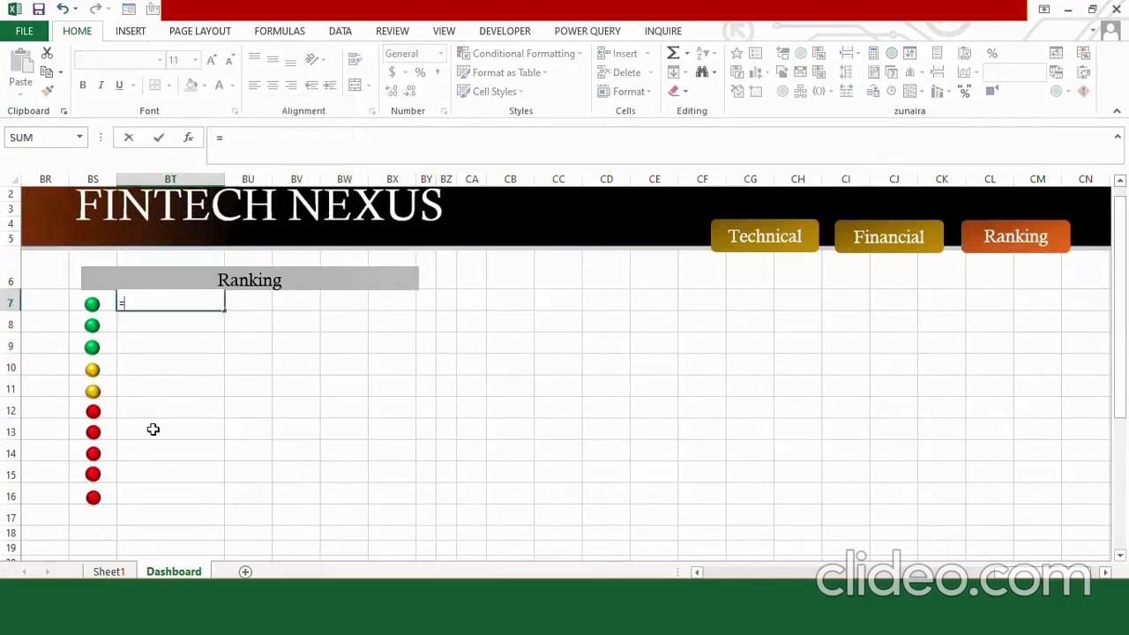
{"action": "type", "text": "inde"}
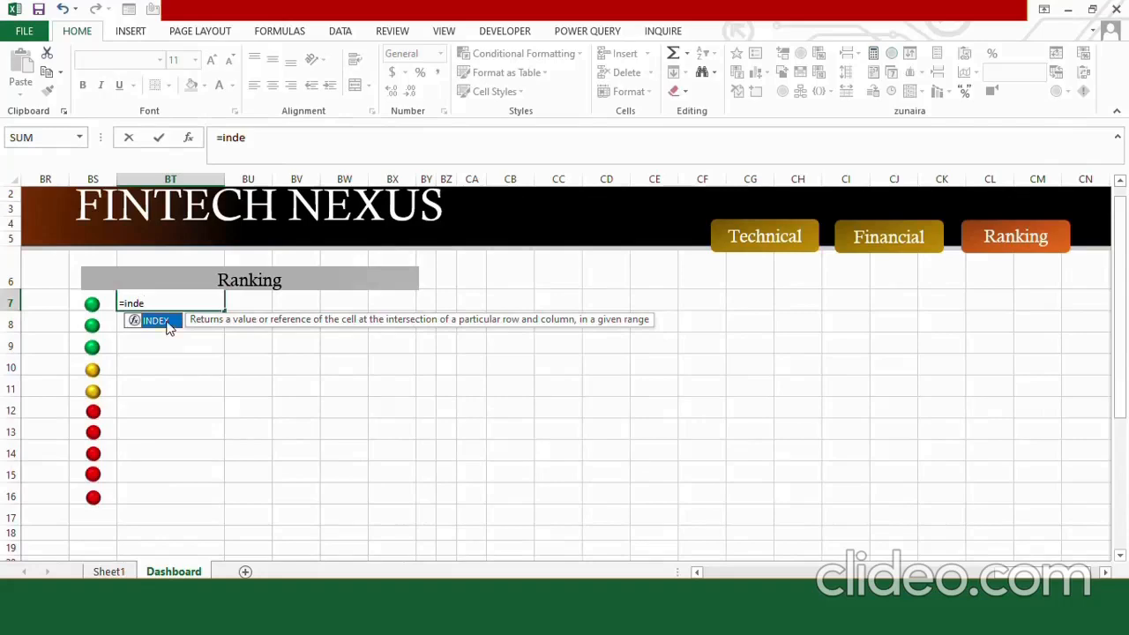
{"action": "double_click", "coordinate": [168, 323]}
{"action": "left_click_drag", "start_coordinate": [1125, 280], "coordinate": [1125, 410]}
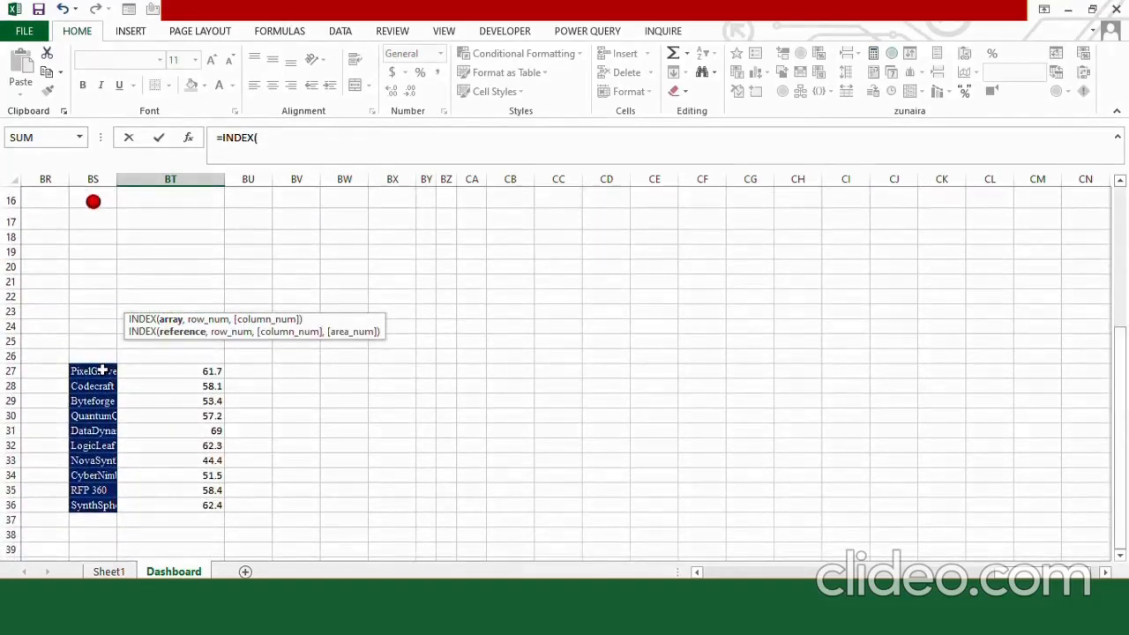
{"action": "left_click_drag", "start_coordinate": [102, 370], "coordinate": [102, 502]}
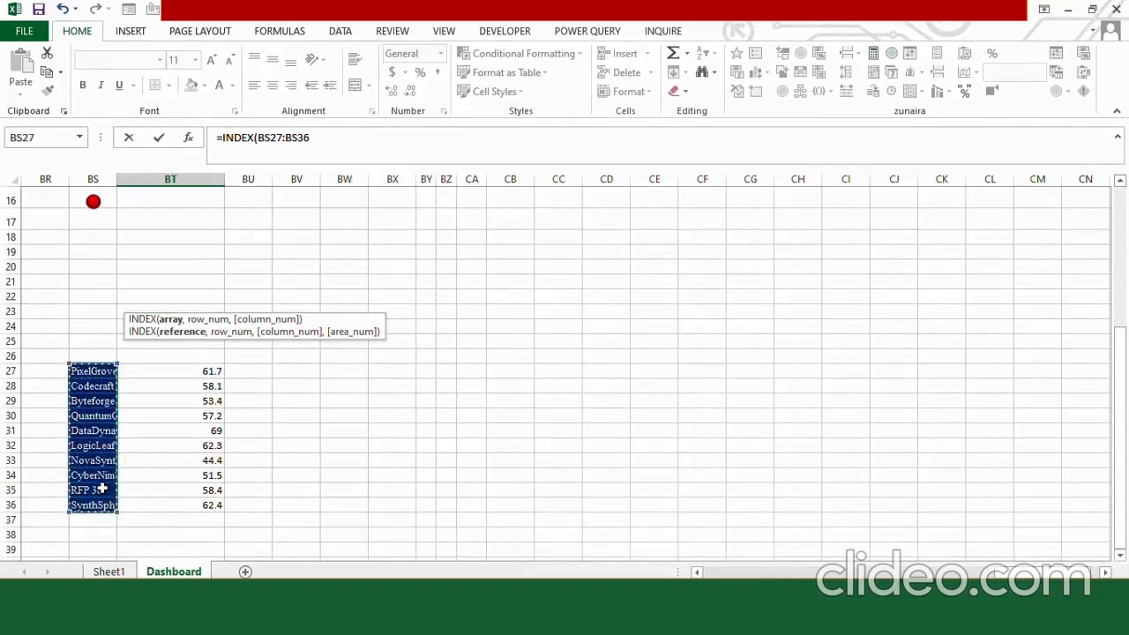
{"action": "key", "text": "F4"}
{"action": "left_click", "coordinate": [353, 137]}
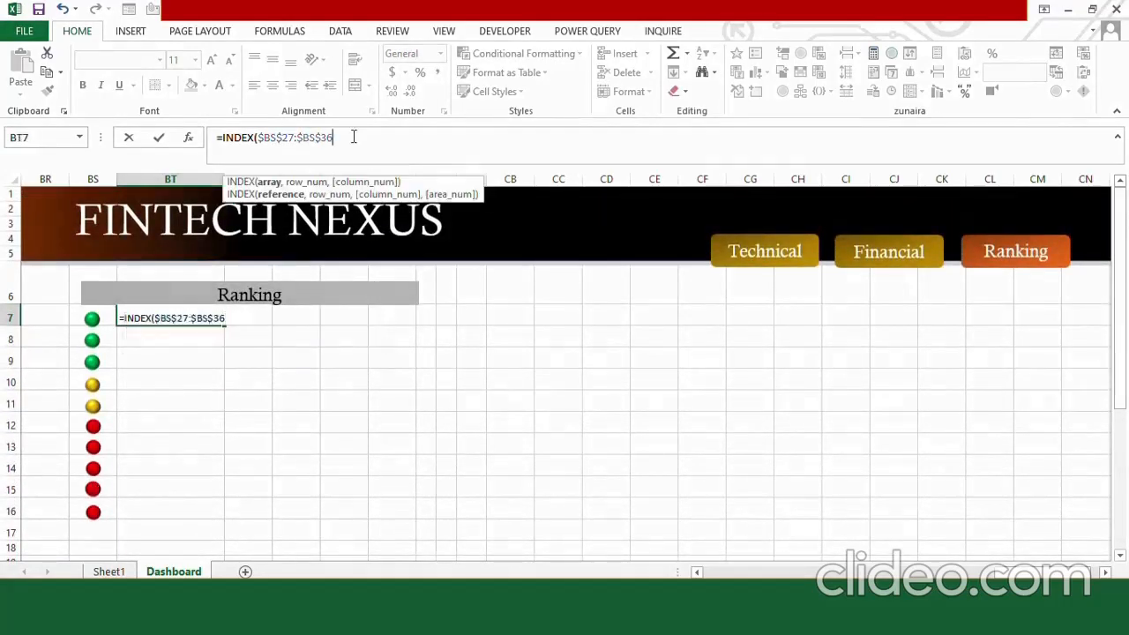
Add a MATCH function to the BT7 formula whose lookup value is LARGE over the absolute score range $BT$27:$BT$36.
{"action": "type", "text": ",MATCH("}
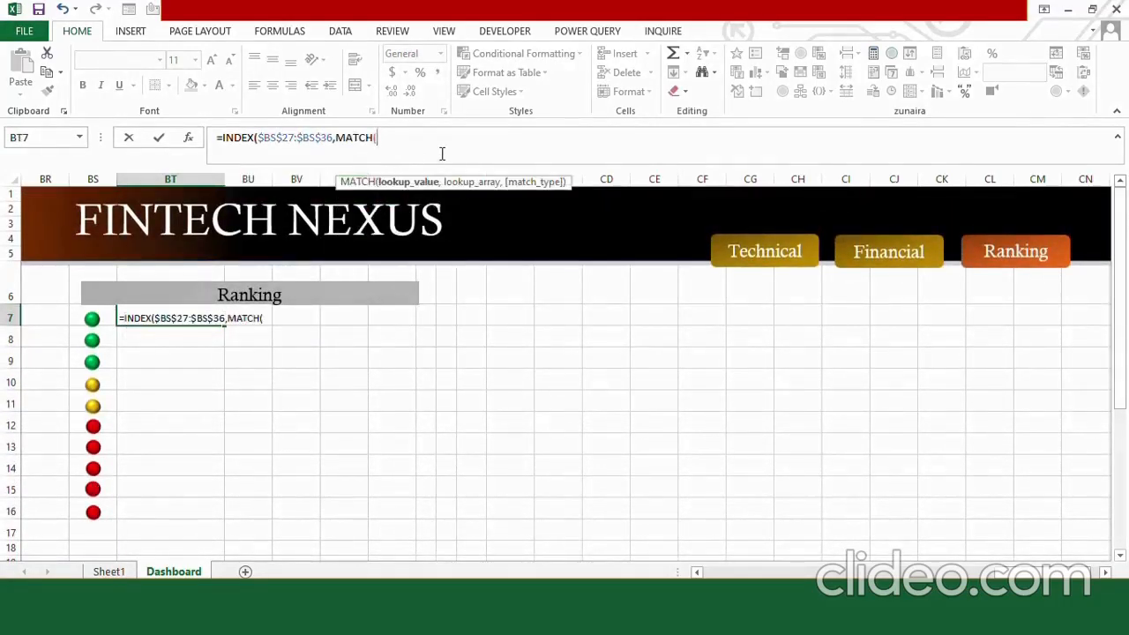
{"action": "type", "text": "LARGE("}
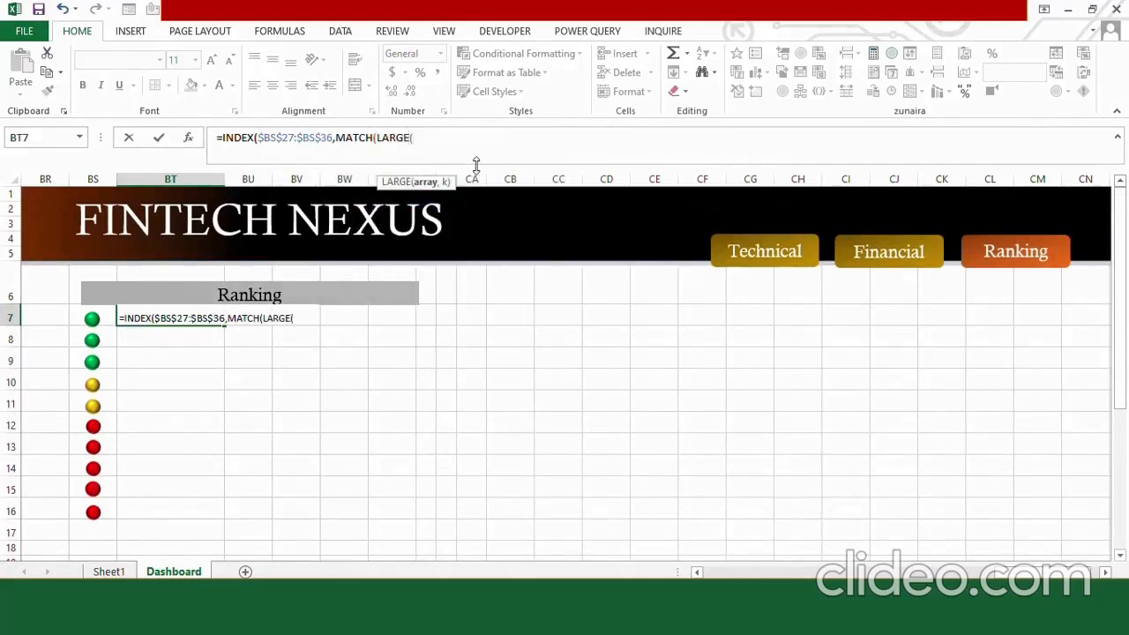
{"action": "left_click_drag", "start_coordinate": [1118, 245], "coordinate": [1118, 251]}
{"action": "left_click_drag", "start_coordinate": [171, 365], "coordinate": [192, 499]}
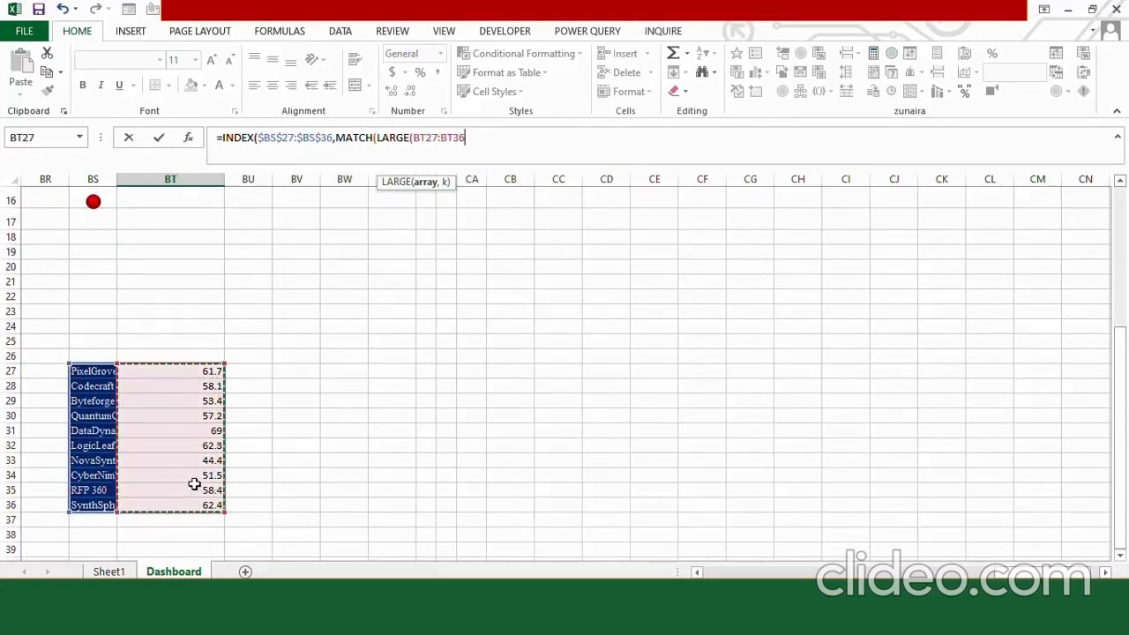
{"action": "key", "text": "F4"}
{"action": "type", "text": ","}
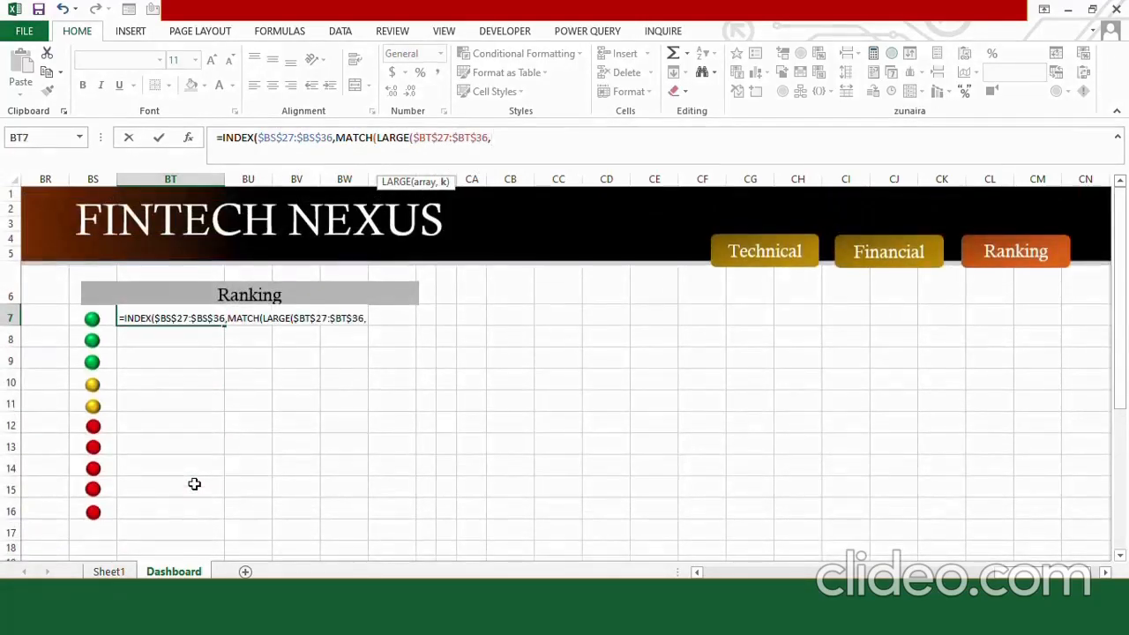
{"action": "type", "text": "ROW"}
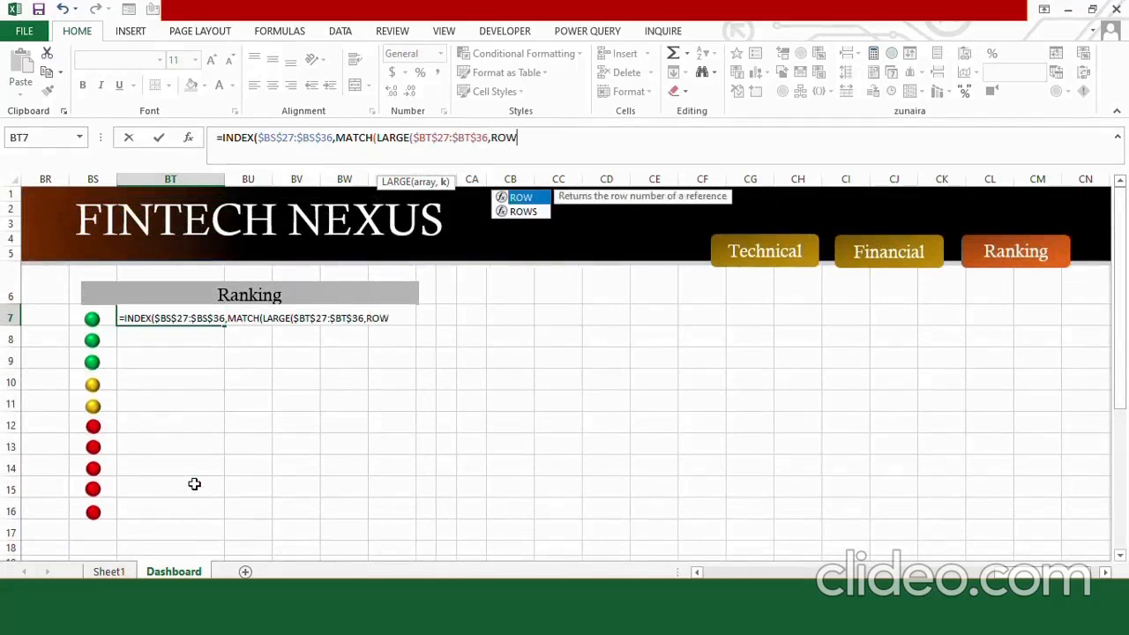
{"action": "type", "text": "()-6"}
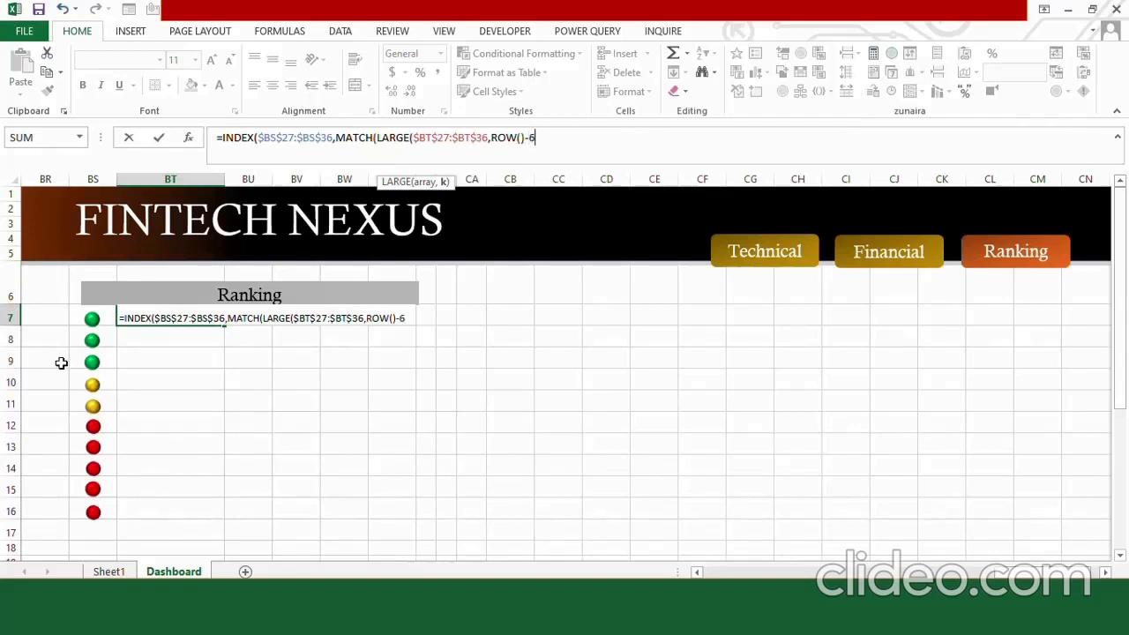
Use ROW()-6 as the rank position in the LARGE function and close that function.
{"action": "type", "text": "),"}
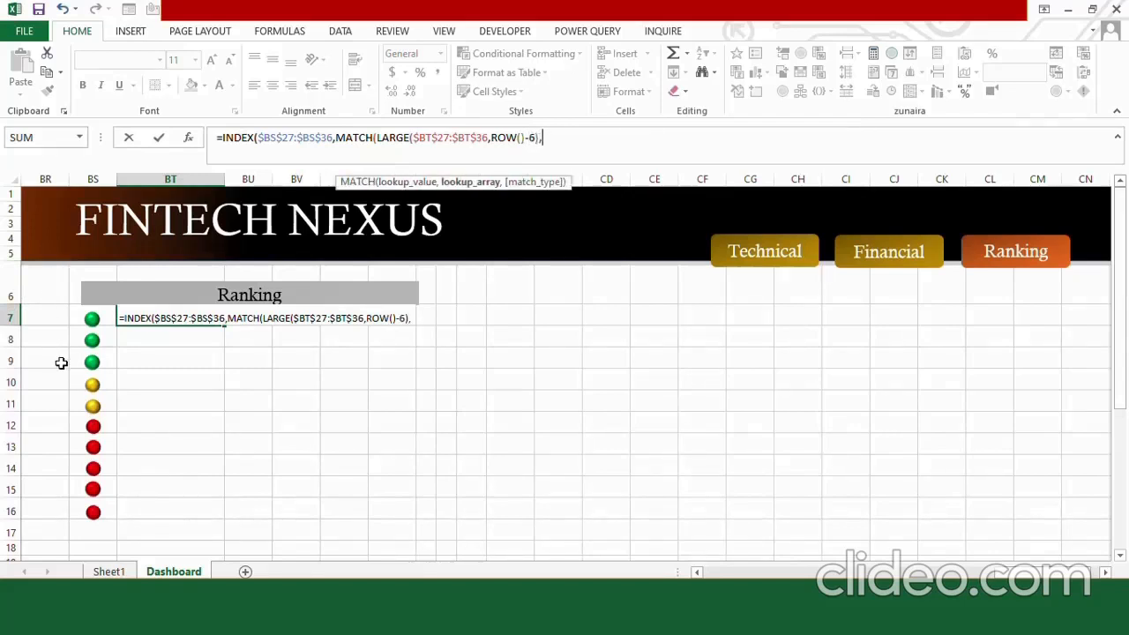
Complete the MATCH with lookup array $BT$27:$BT$36 and exact match 0, enter the formula, and fill it down to BT16.
{"action": "left_click_drag", "start_coordinate": [1118, 317], "coordinate": [1125, 457]}
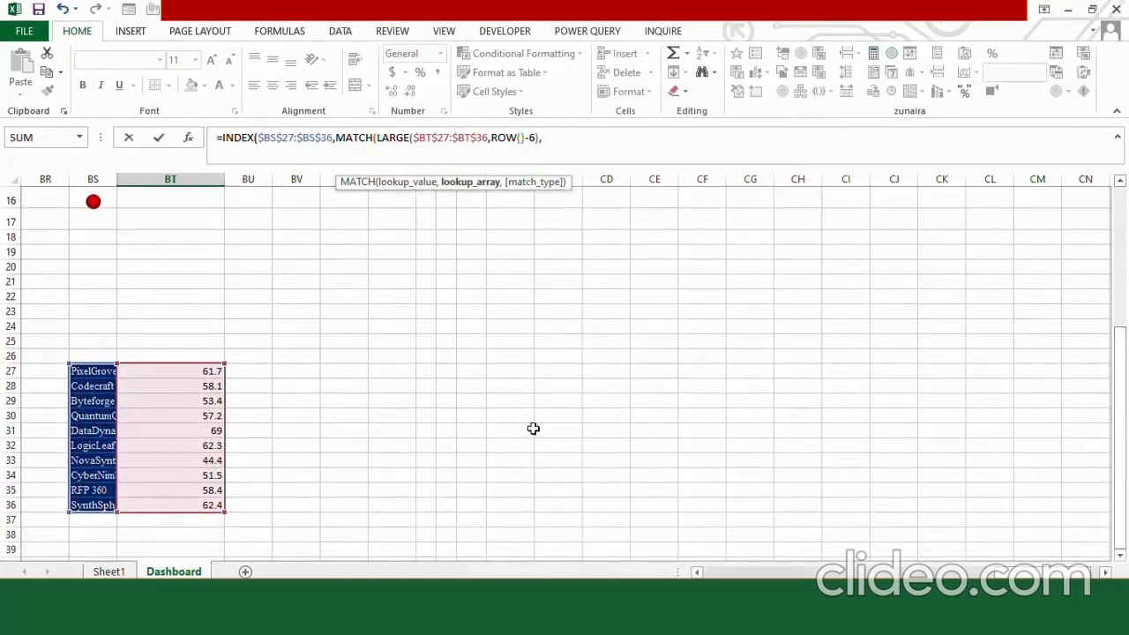
{"action": "left_click_drag", "start_coordinate": [178, 470], "coordinate": [182, 502]}
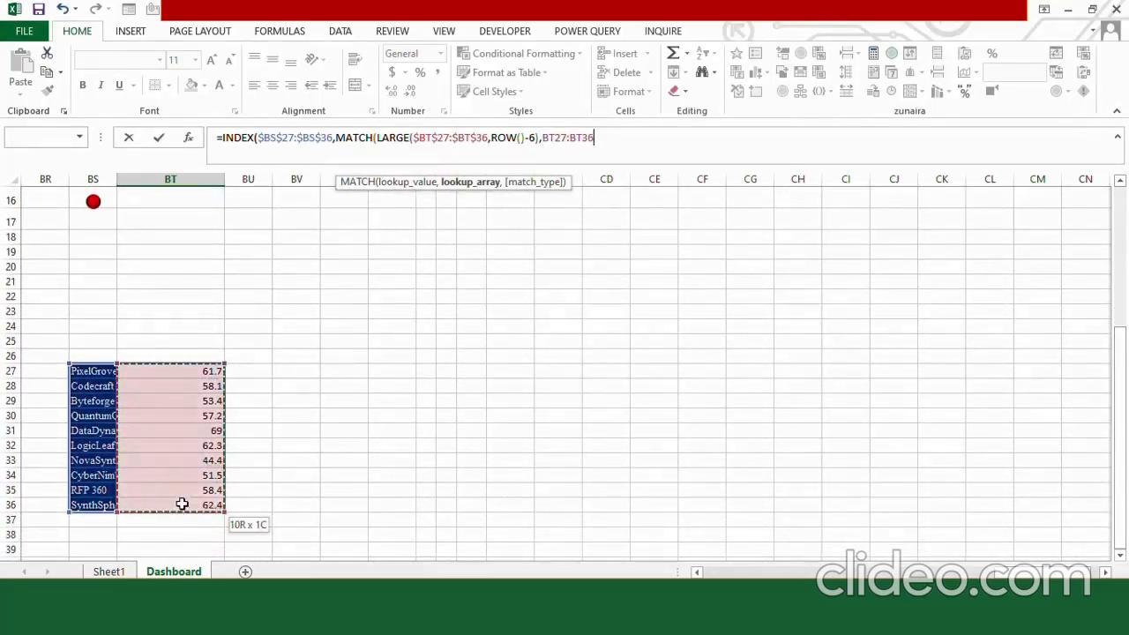
{"action": "key", "text": "F4"}
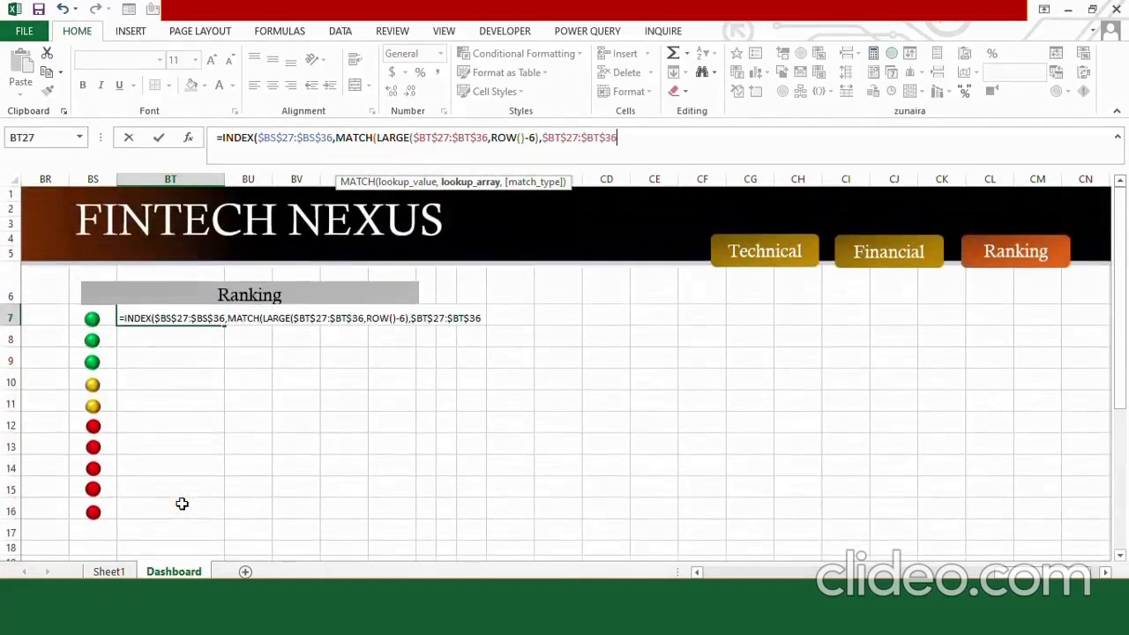
{"action": "type", "text": ","}
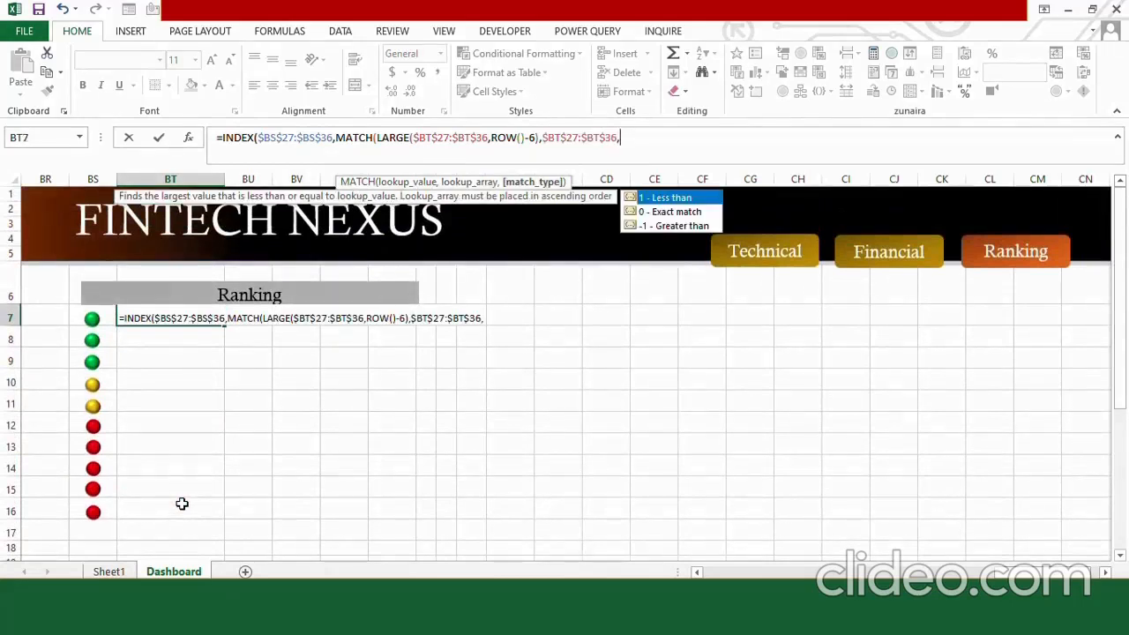
{"action": "type", "text": "0)"}
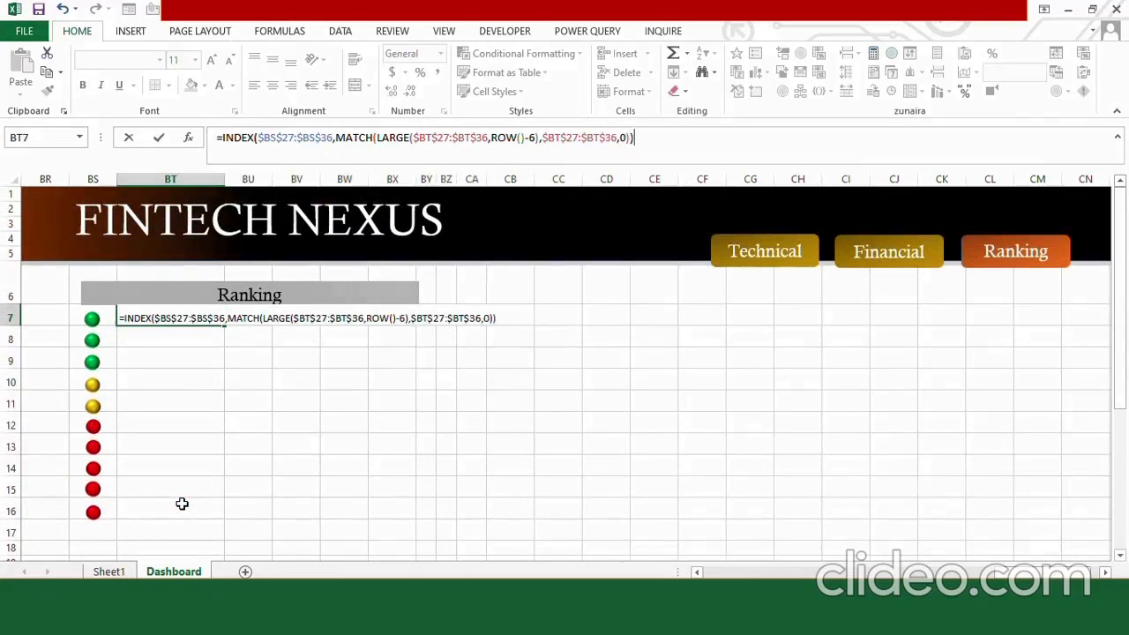
{"action": "key", "text": "ctrl+Return"}
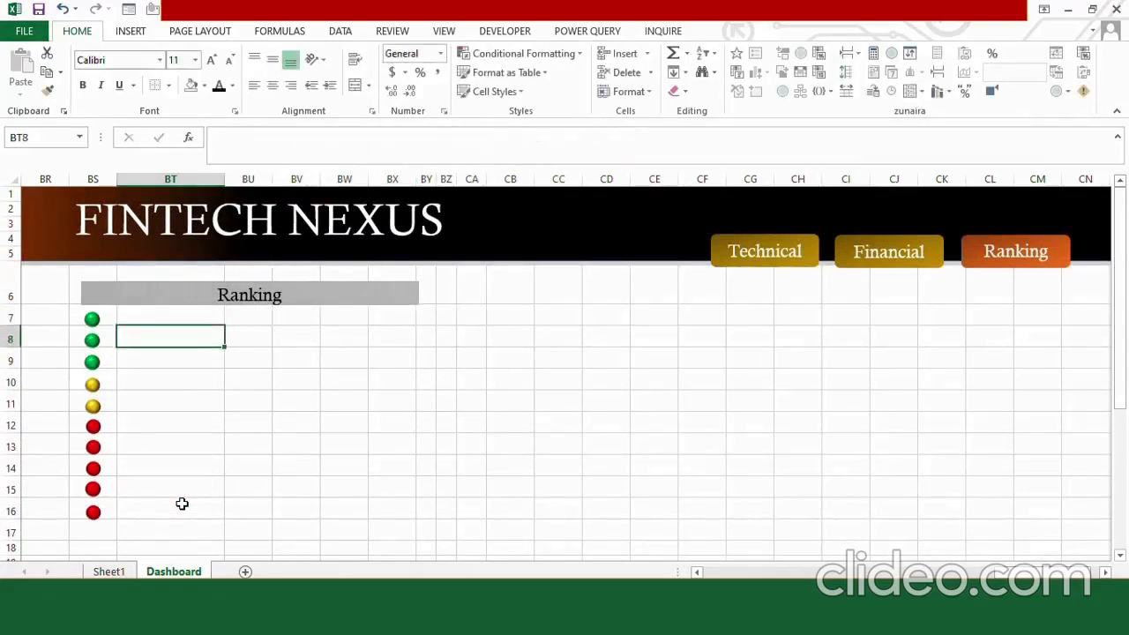
{"action": "left_click_drag", "start_coordinate": [223, 327], "coordinate": [209, 516]}
Check the ranked company names and their formulas cell by cell in BT7:BT16.
{"action": "left_click", "coordinate": [186, 325]}
{"action": "left_click", "coordinate": [184, 334]}
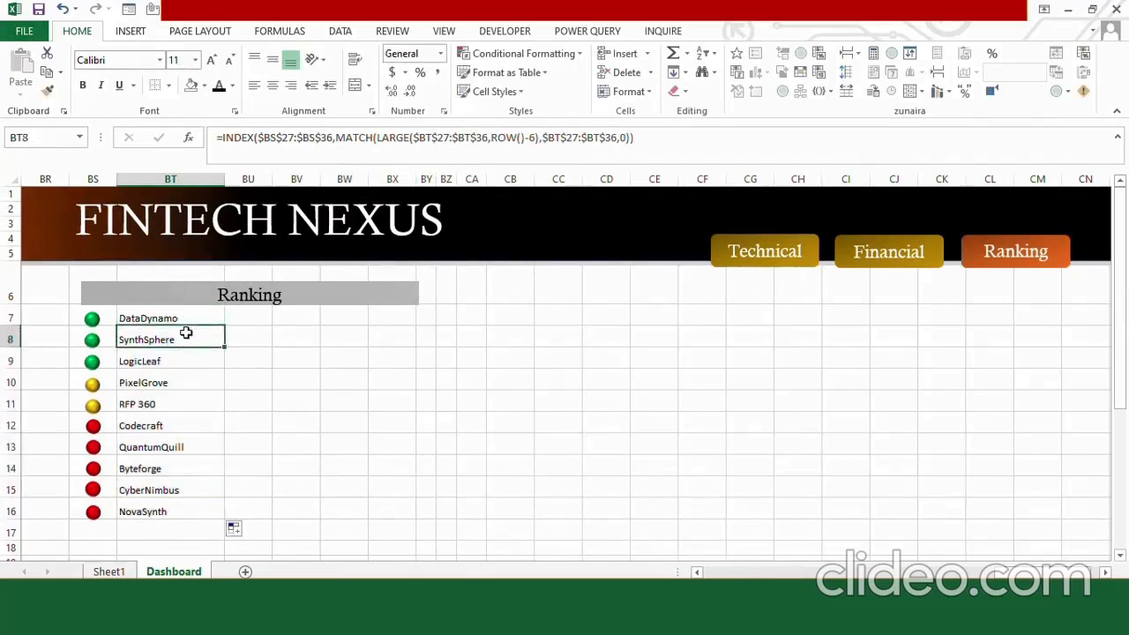
{"action": "left_click", "coordinate": [185, 355]}
{"action": "left_click", "coordinate": [185, 380]}
{"action": "left_click", "coordinate": [183, 399]}
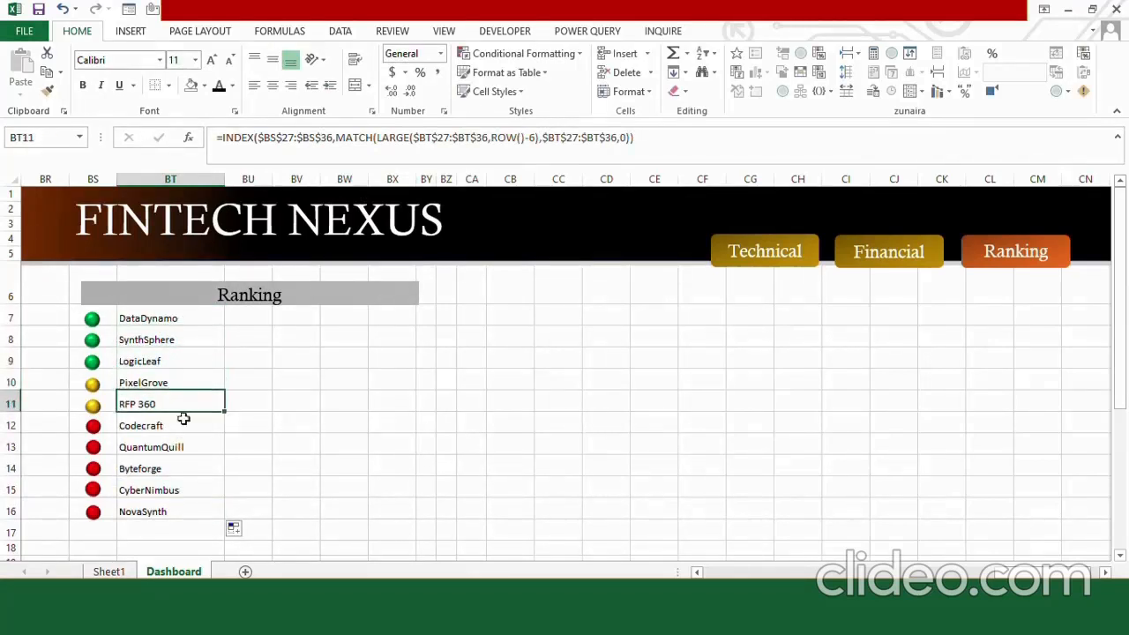
{"action": "left_click", "coordinate": [183, 424]}
{"action": "left_click", "coordinate": [184, 447]}
{"action": "left_click", "coordinate": [184, 469]}
{"action": "left_click", "coordinate": [185, 491]}
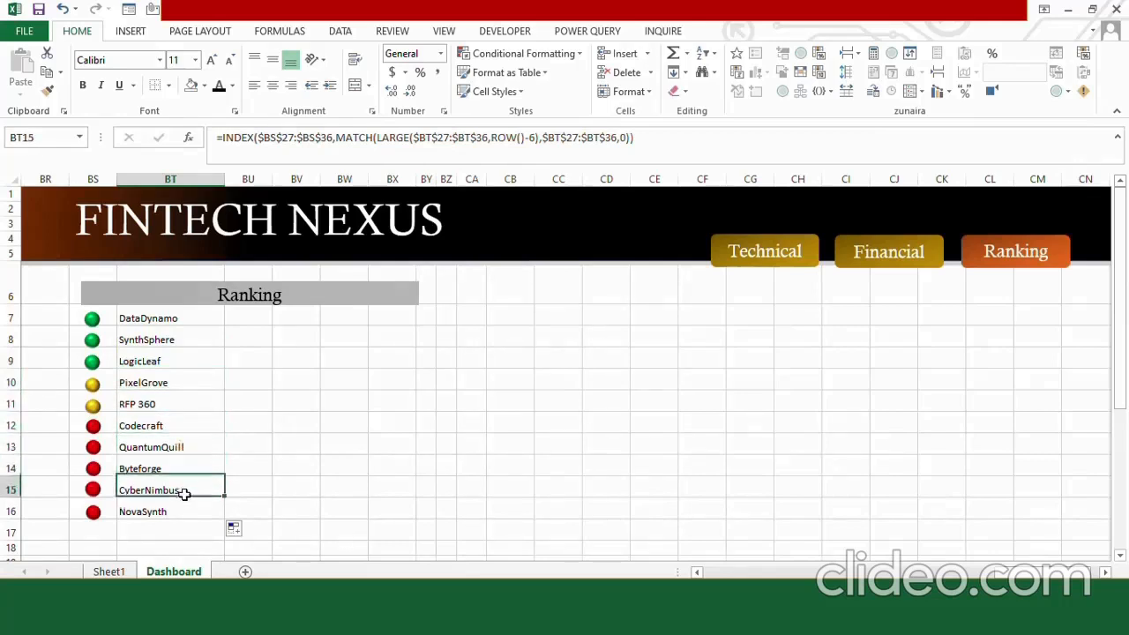
{"action": "left_click", "coordinate": [184, 511]}
In cell BU7, start an INDEX formula with the absolute score range $BT$27:$BT$36 as its array.
{"action": "left_click", "coordinate": [249, 382]}
{"action": "left_click", "coordinate": [248, 318]}
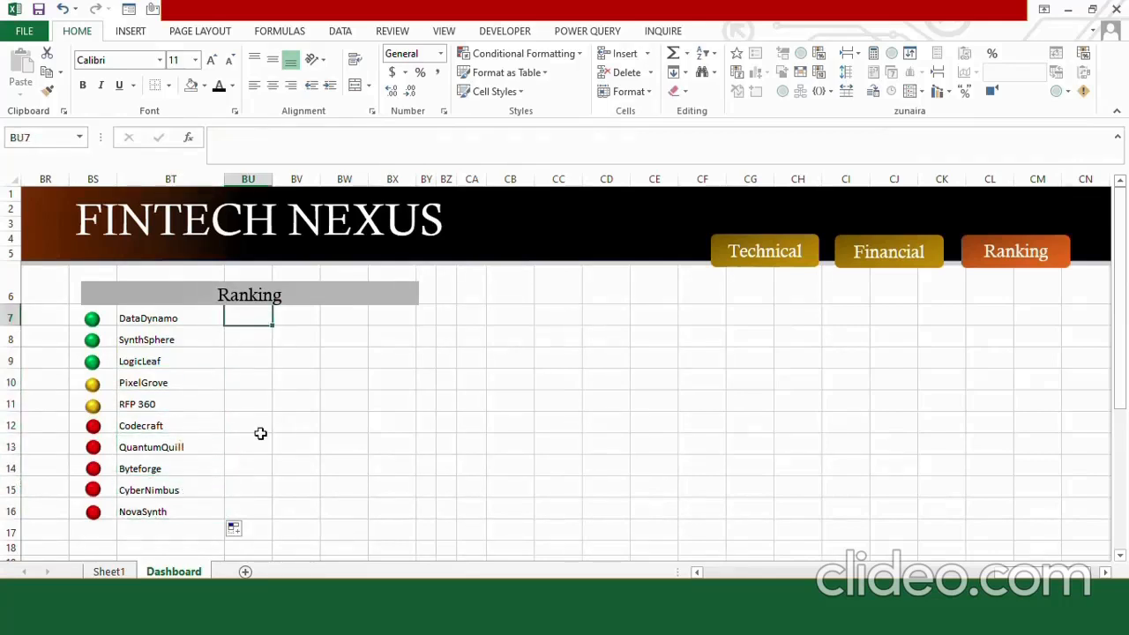
{"action": "type", "text": "=IN"}
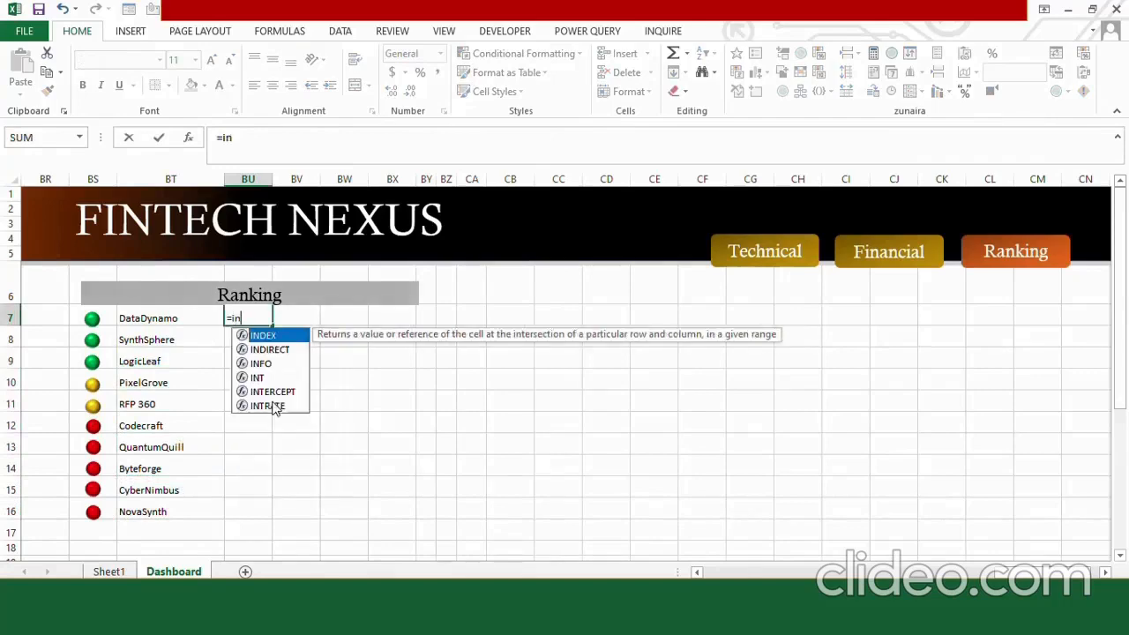
{"action": "key", "text": "Tab"}
{"action": "left_click_drag", "start_coordinate": [1120, 342], "coordinate": [1123, 440]}
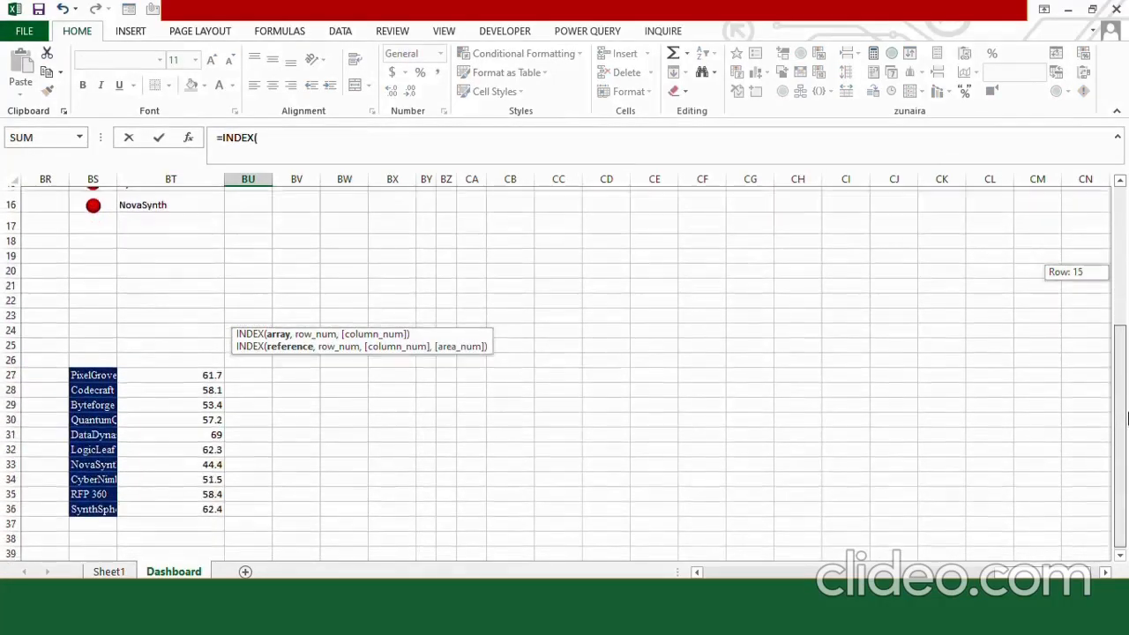
{"action": "left_click_drag", "start_coordinate": [181, 365], "coordinate": [182, 501]}
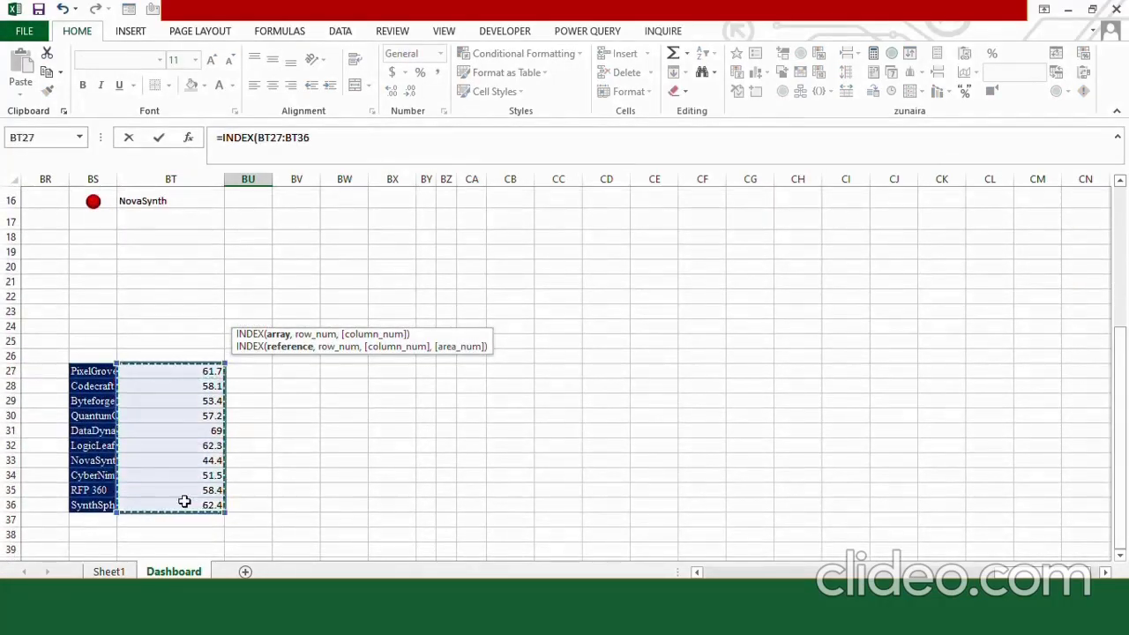
{"action": "key", "text": "F4"}
Add a MATCH function as the INDEX row argument with BT7 as the lookup value.
{"action": "type", "text": ",matc"}
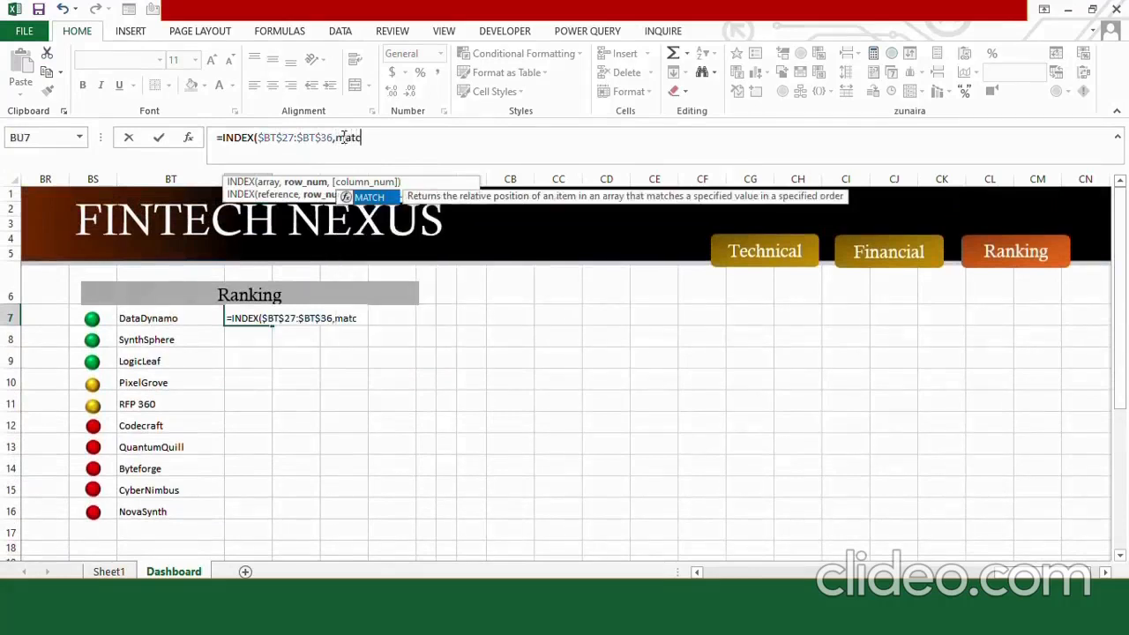
{"action": "type", "text": "h"}
{"action": "key", "text": "Tab"}
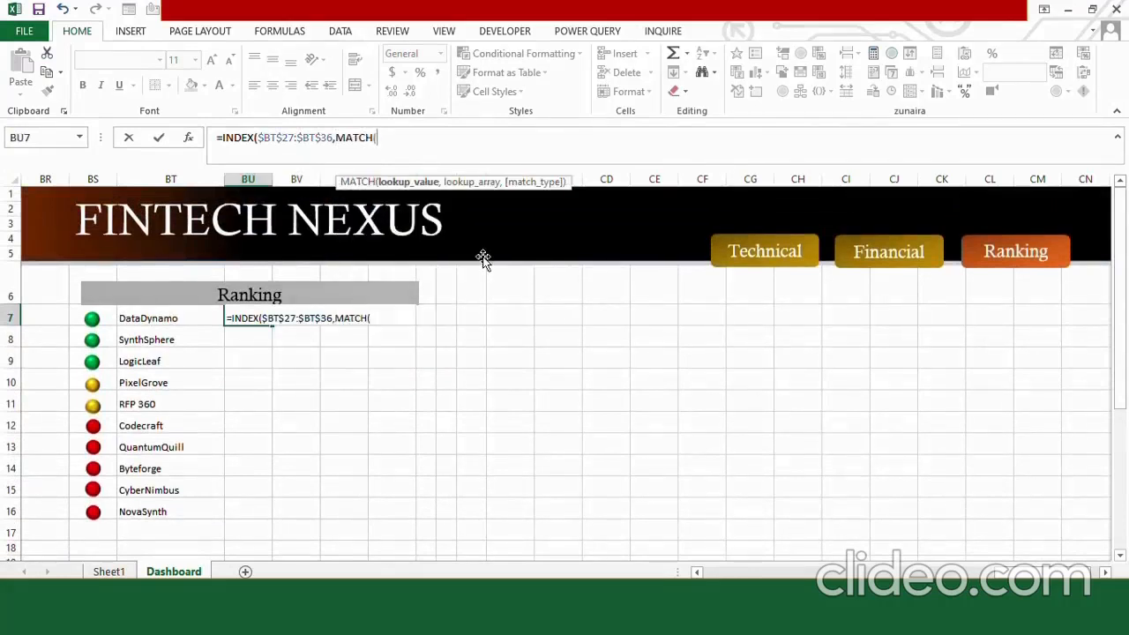
{"action": "left_click", "coordinate": [181, 318]}
{"action": "type", "text": ","}
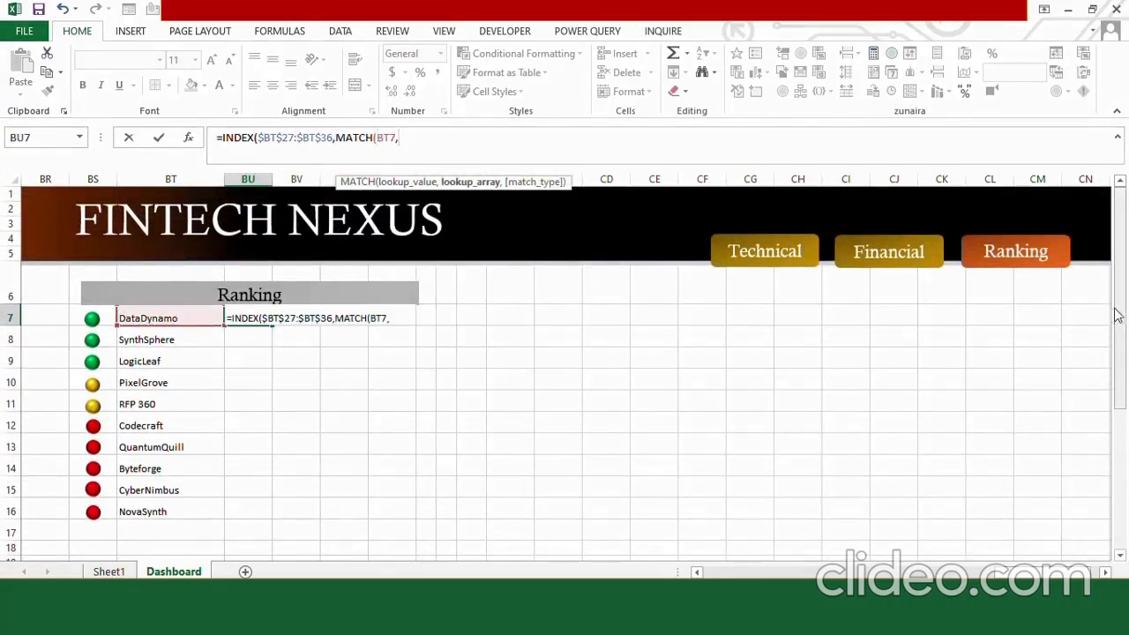
Complete the MATCH with the absolute company range $BS$27:$BS$36 and exact match 0, then enter the BU7 formula.
{"action": "scroll", "coordinate": [1119, 300], "scroll_direction": "down", "scroll_amount": 5}
{"action": "left_click_drag", "start_coordinate": [92, 392], "coordinate": [94, 524]}
{"action": "key", "text": "F4"}
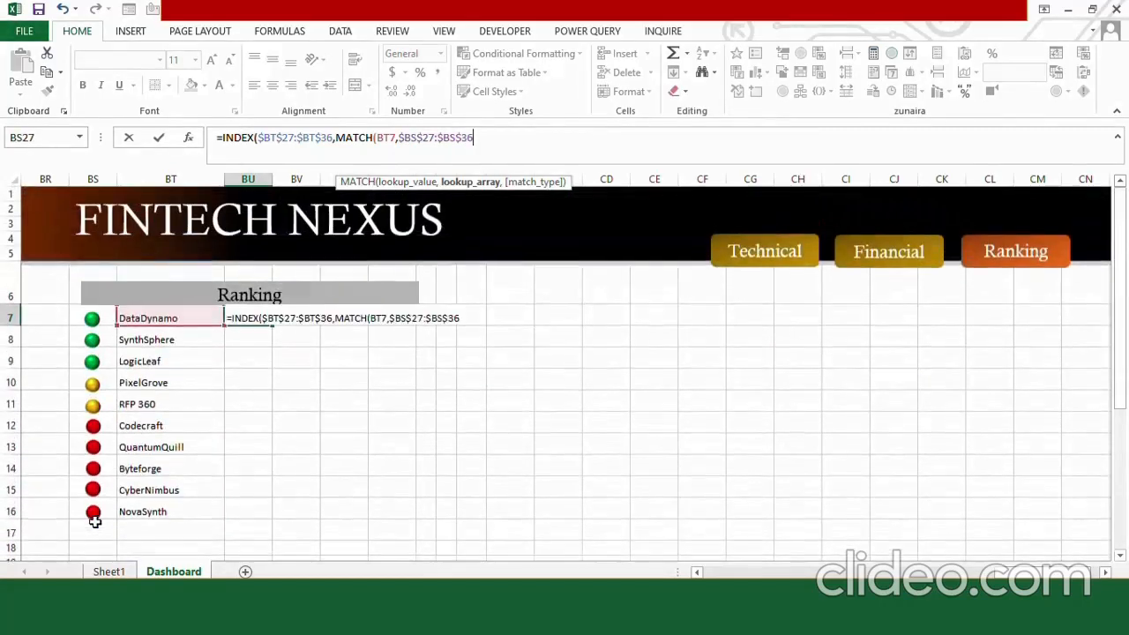
{"action": "type", "text": ","}
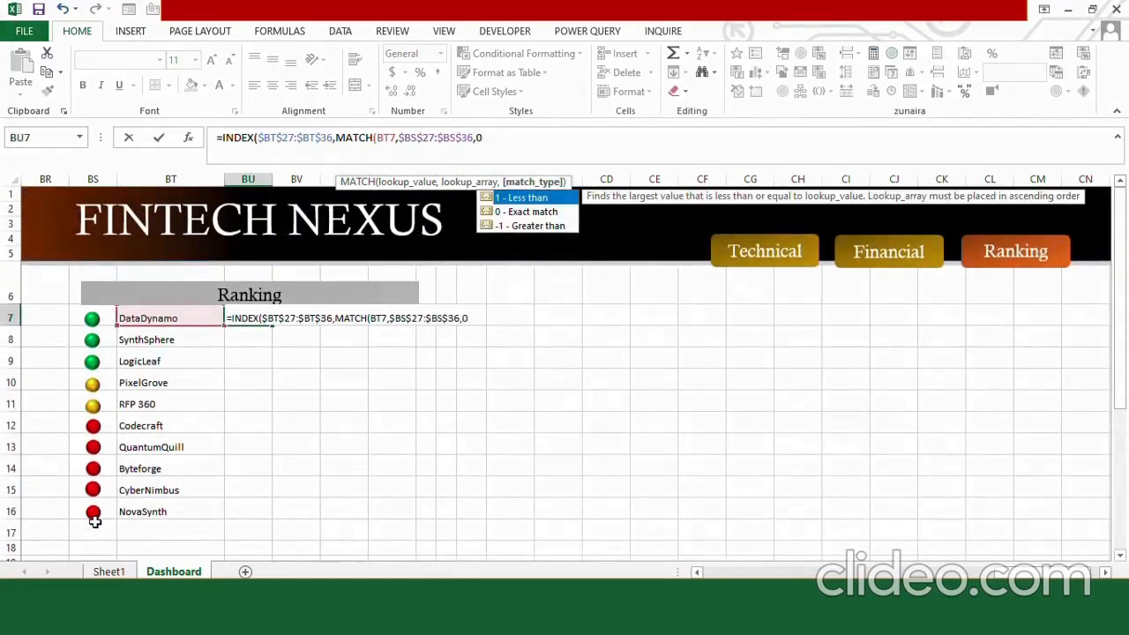
{"action": "type", "text": "0)"}
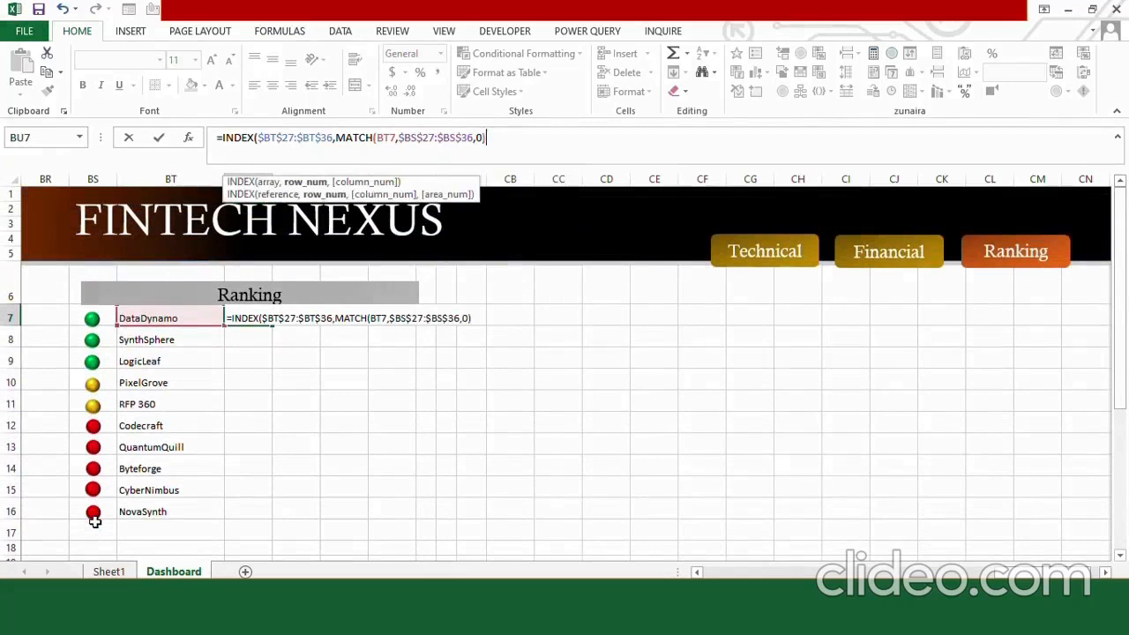
{"action": "type", "text": ")"}
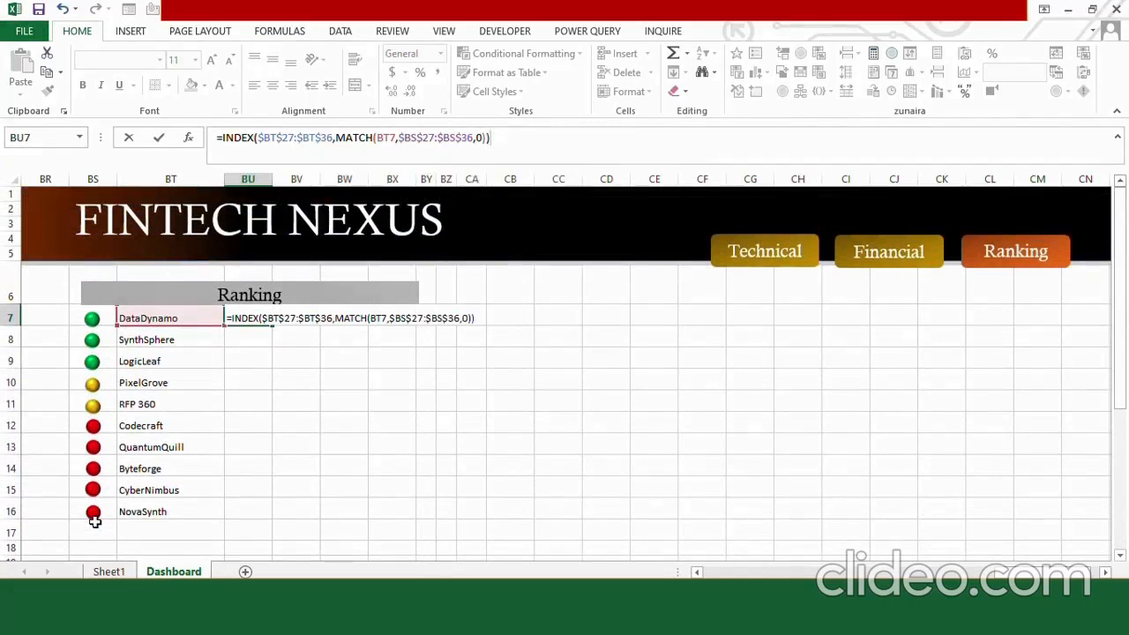
{"action": "key", "text": "Return"}
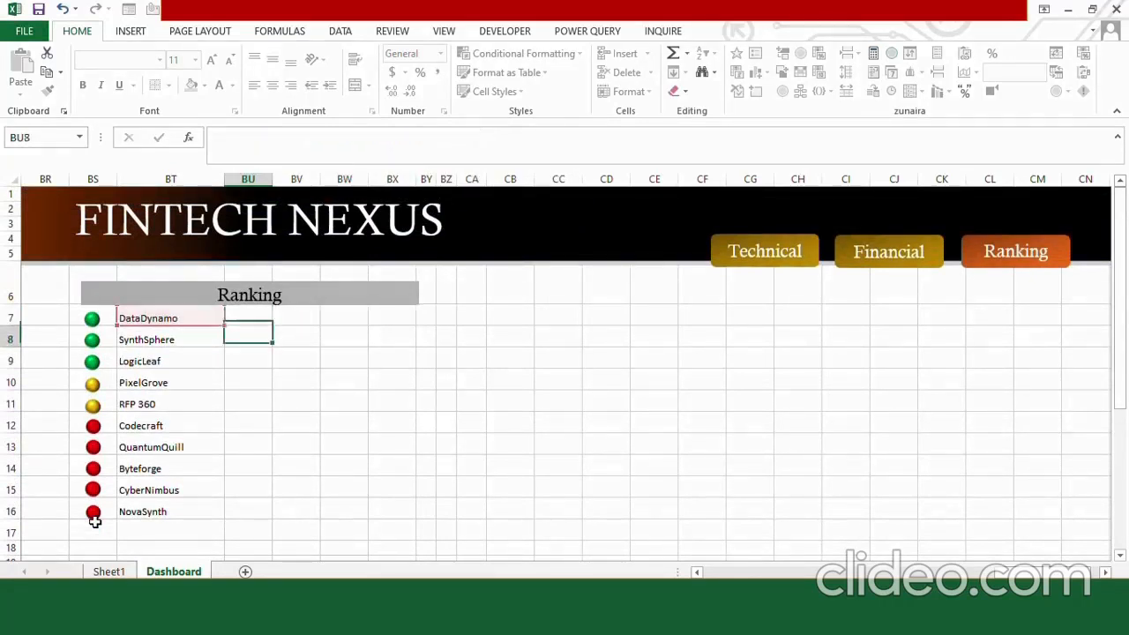
Fill the BU7 score formula down to BU16.
{"action": "left_click", "coordinate": [247, 318]}
{"action": "left_click_drag", "start_coordinate": [271, 328], "coordinate": [279, 519]}
{"action": "left_click", "coordinate": [309, 421]}
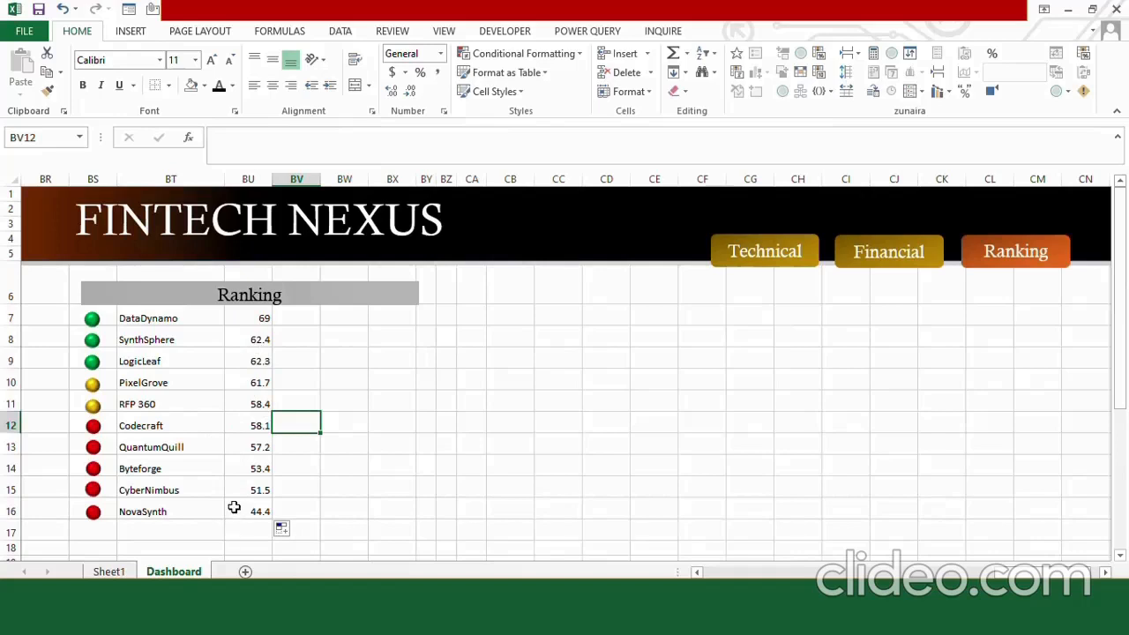
Format the Ranking area from BR6 to CO23 with a black fill and white text.
{"action": "left_click_drag", "start_coordinate": [45, 293], "coordinate": [1101, 502]}
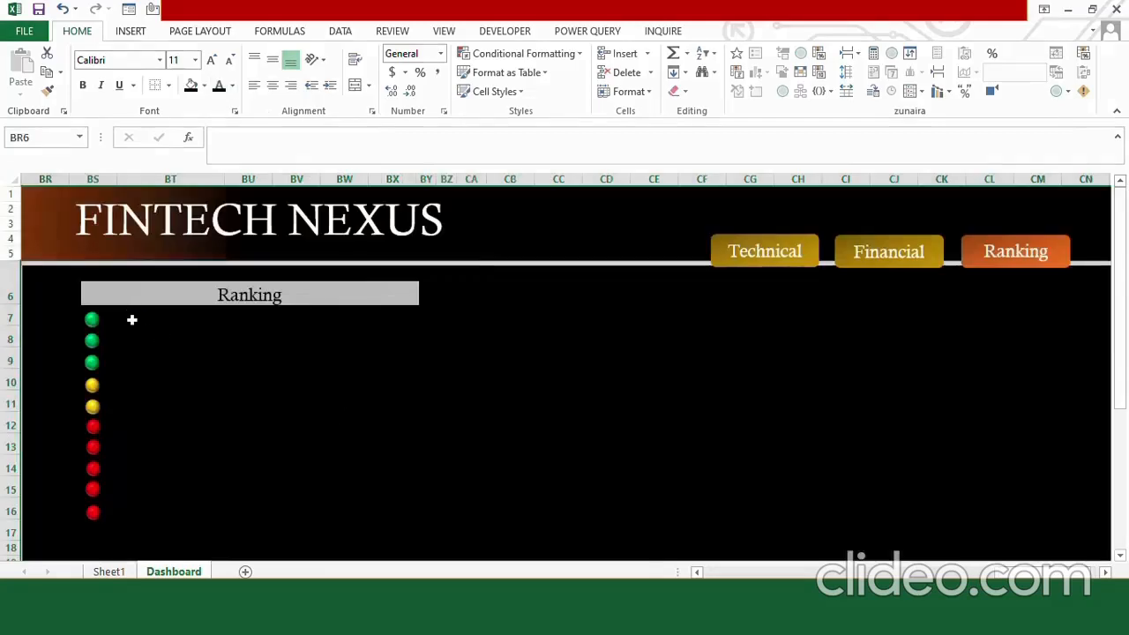
Set the ranked company names in BT7:BT16 to Calisto MT, size 12.
{"action": "left_click_drag", "start_coordinate": [131, 320], "coordinate": [153, 506]}
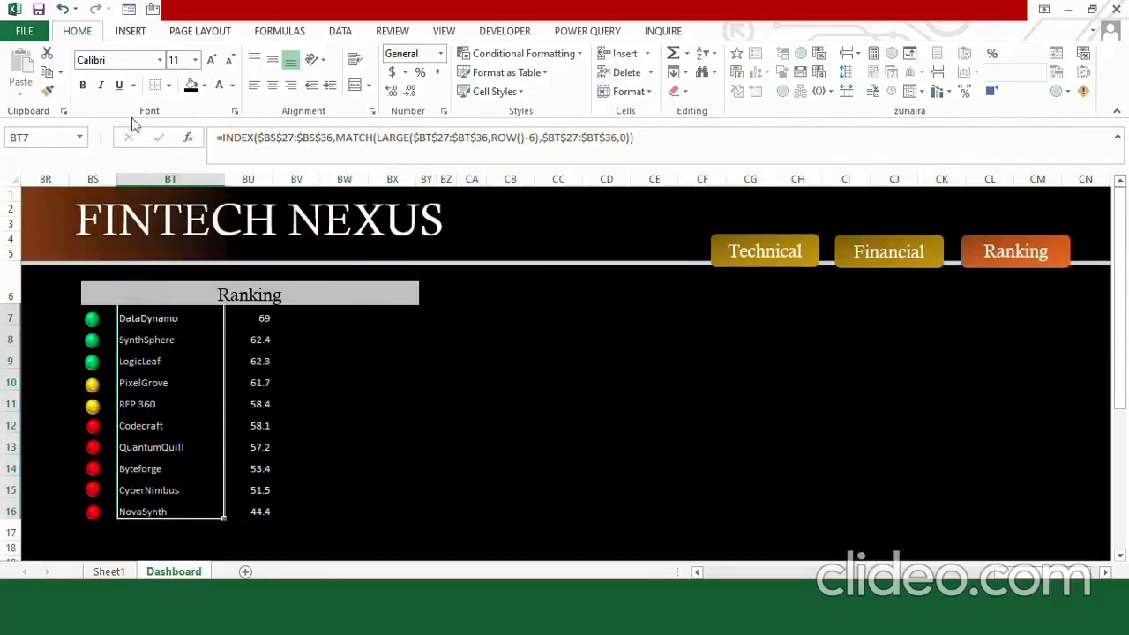
{"action": "left_click", "coordinate": [137, 62]}
{"action": "type", "text": "Calisto MT"}
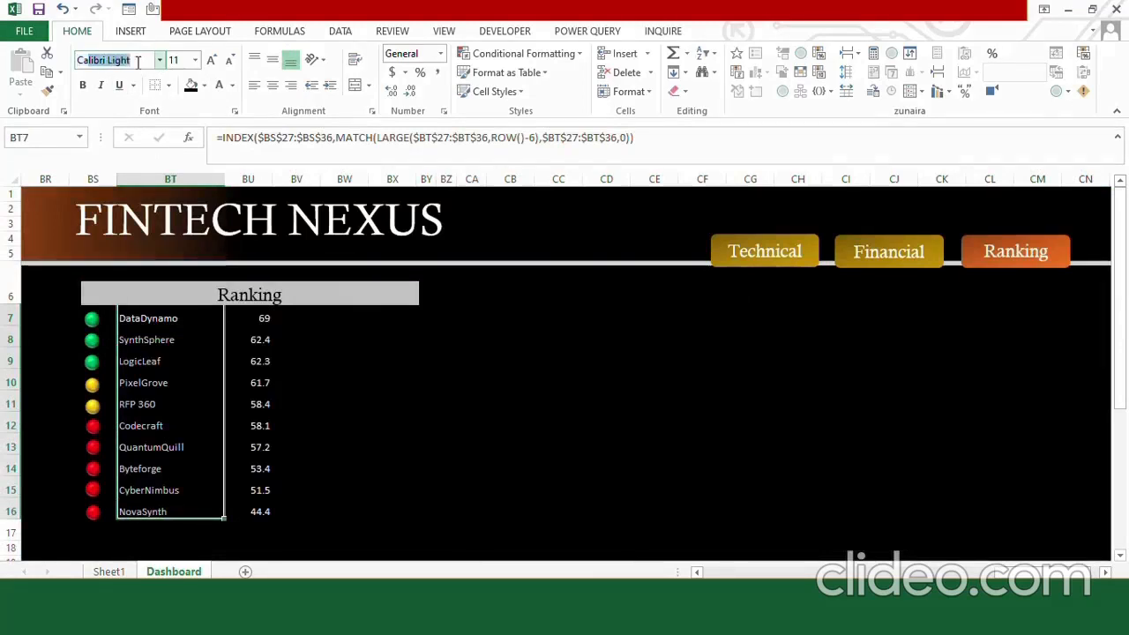
{"action": "left_click", "coordinate": [196, 60]}
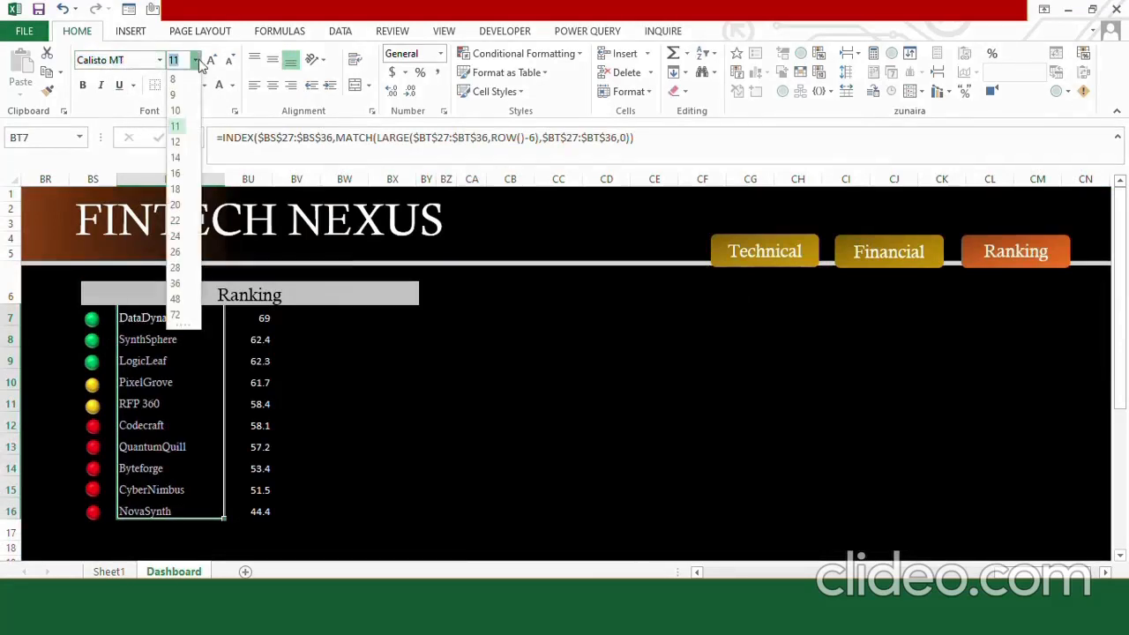
{"action": "left_click", "coordinate": [176, 142]}
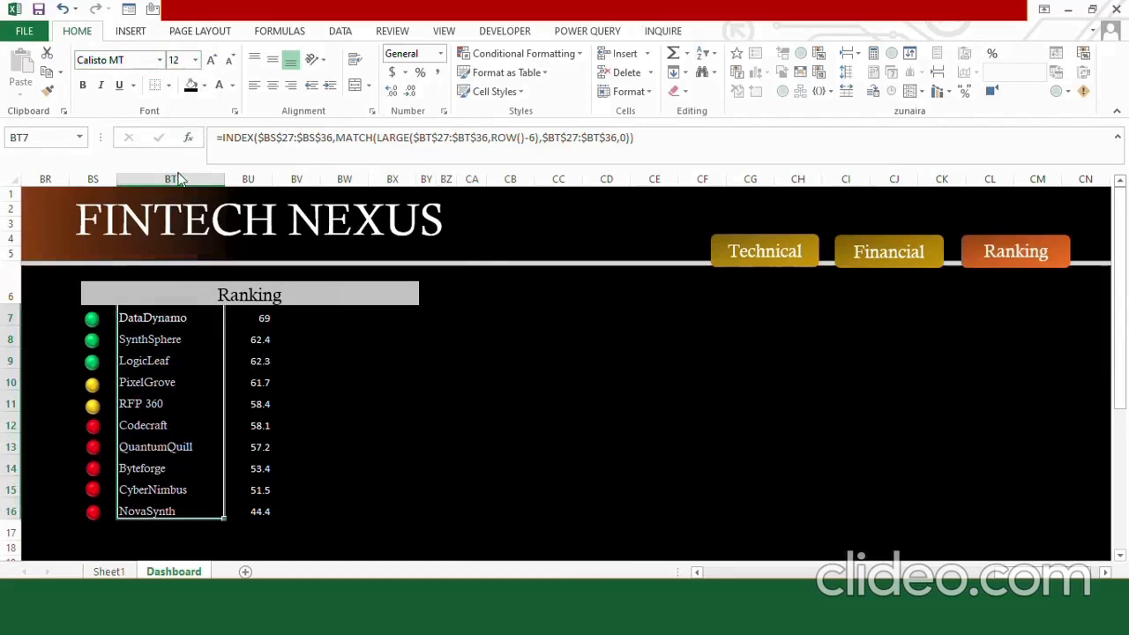
Add gray horizontal borders beneath each company name in BT7:BT16.
{"action": "left_click", "coordinate": [169, 86]}
{"action": "mouse_move", "coordinate": [216, 467]}
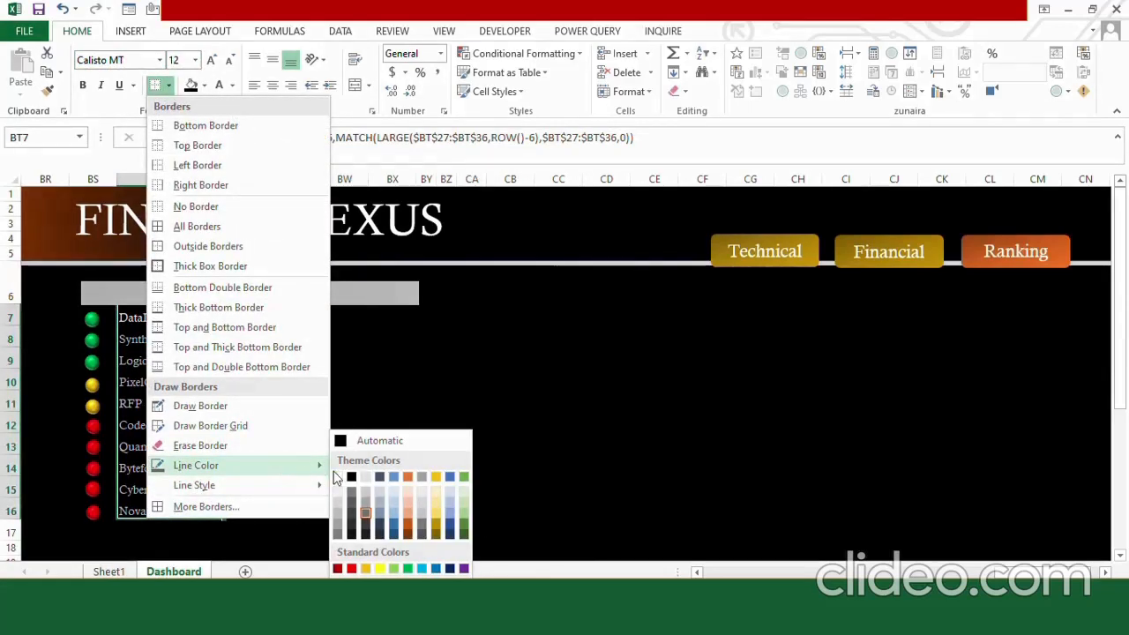
{"action": "left_click", "coordinate": [341, 525]}
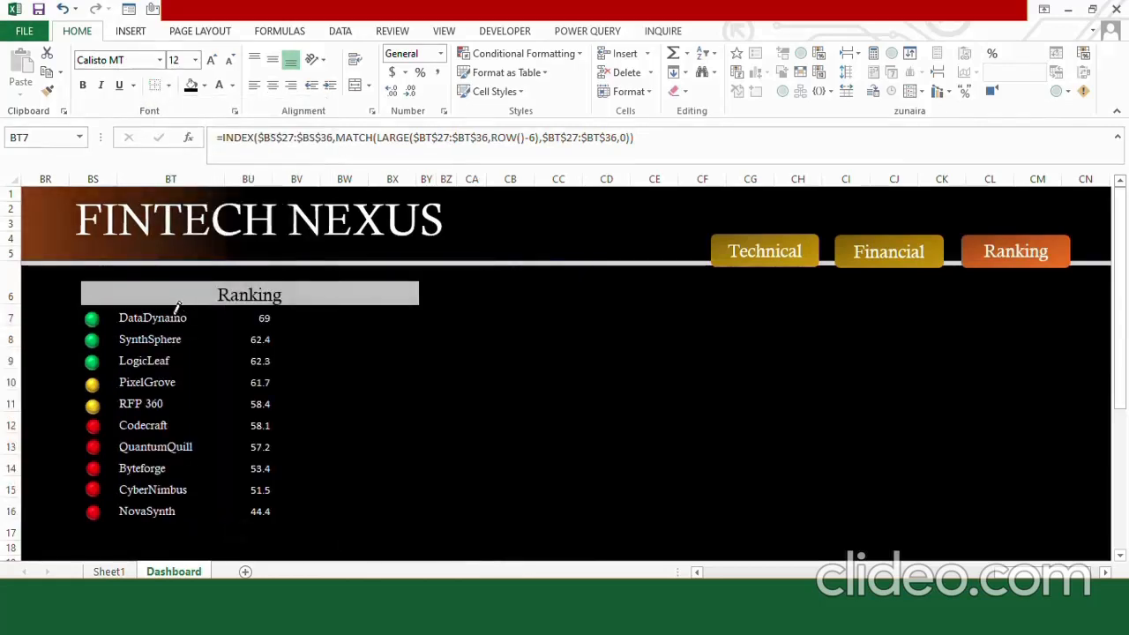
{"action": "left_click", "coordinate": [170, 86]}
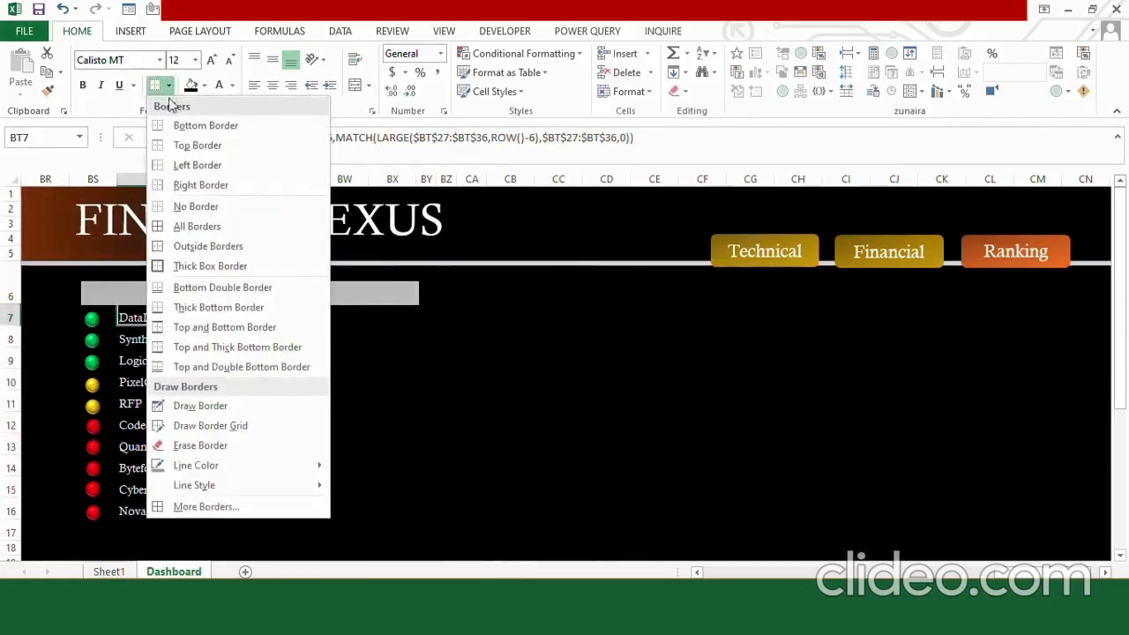
{"action": "left_click", "coordinate": [202, 187]}
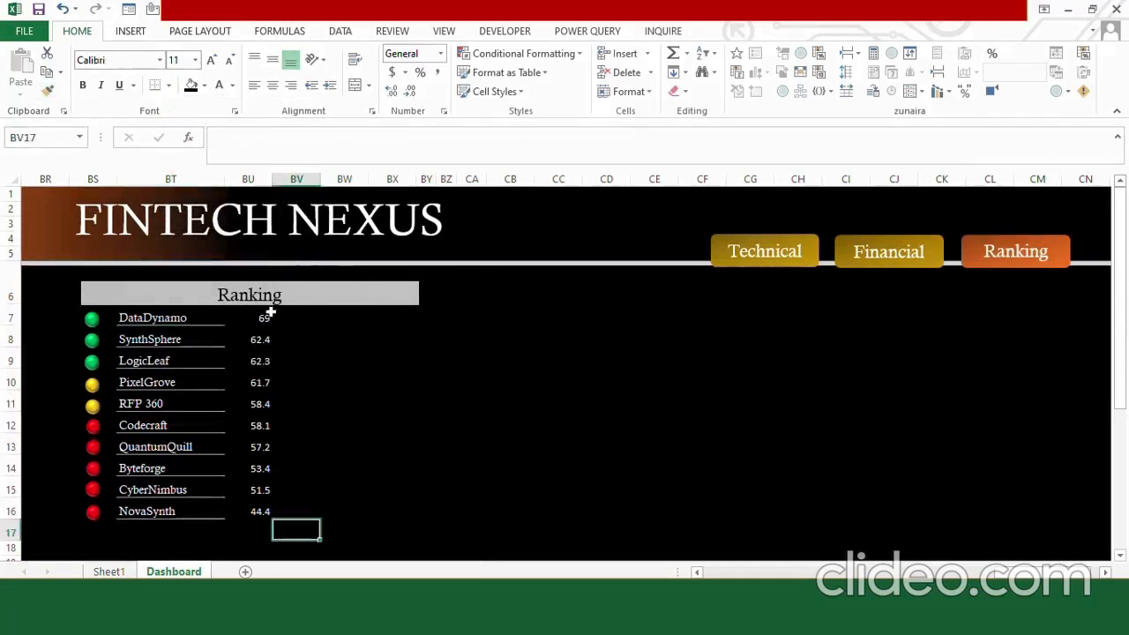
Apply green gradient data bars to the top three companies' range BT7:BU9.
{"action": "left_click", "coordinate": [256, 316]}
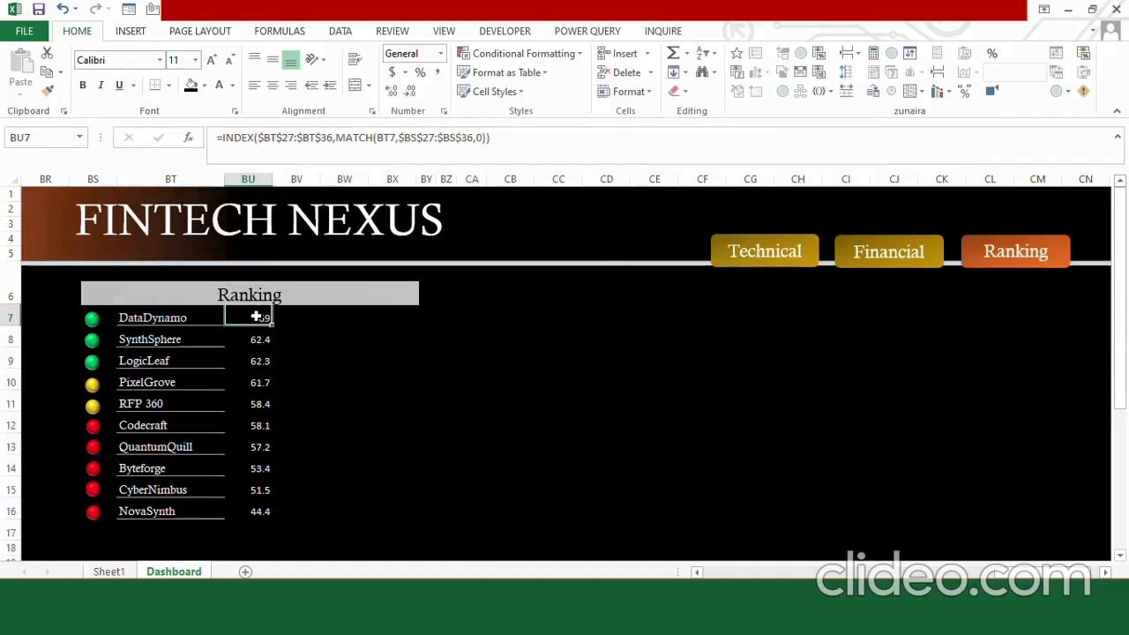
{"action": "left_click_drag", "start_coordinate": [210, 319], "coordinate": [255, 361]}
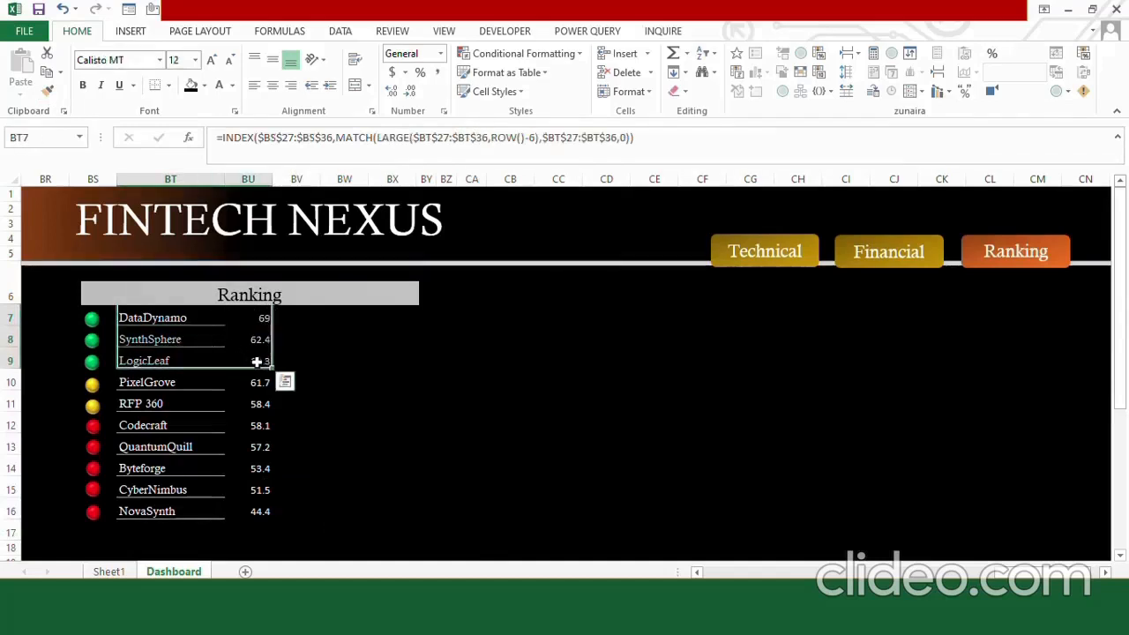
{"action": "left_click", "coordinate": [574, 56]}
{"action": "mouse_move", "coordinate": [529, 157]}
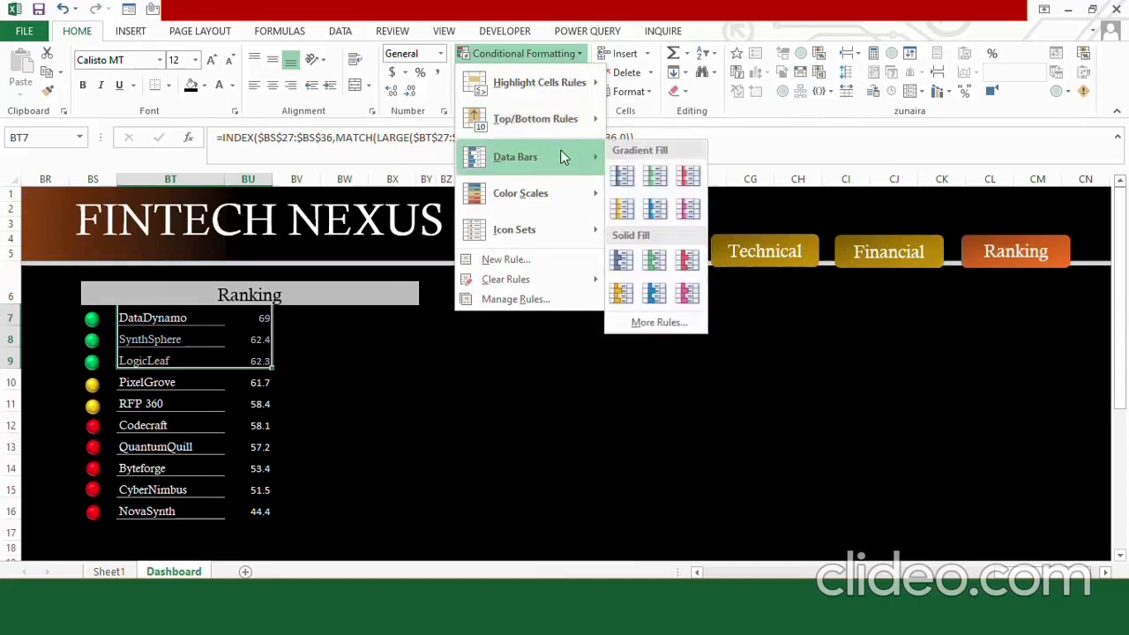
{"action": "left_click", "coordinate": [653, 178]}
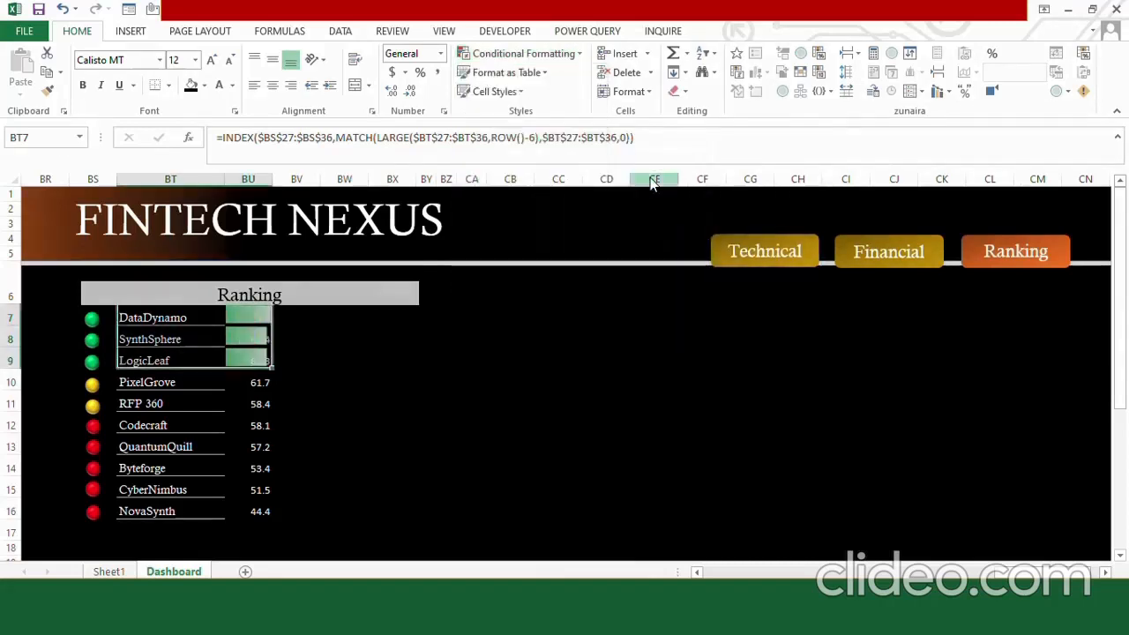
Edit the green data bar rule so that it shows the bar only.
{"action": "left_click", "coordinate": [575, 55]}
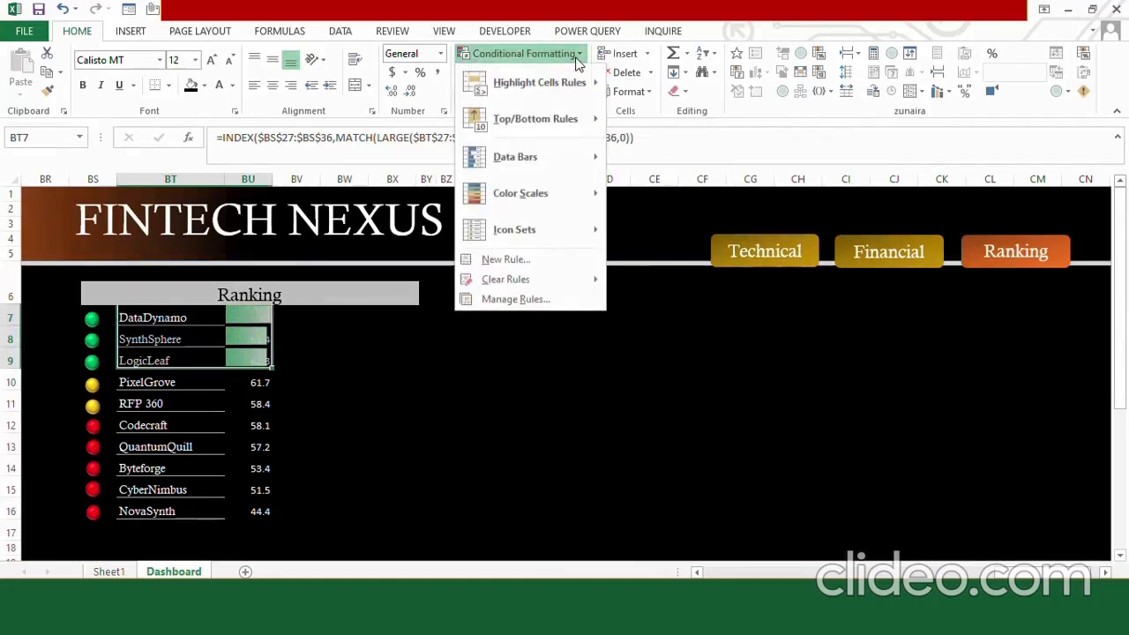
{"action": "left_click", "coordinate": [527, 299]}
{"action": "left_click_drag", "start_coordinate": [655, 201], "coordinate": [605, 181]}
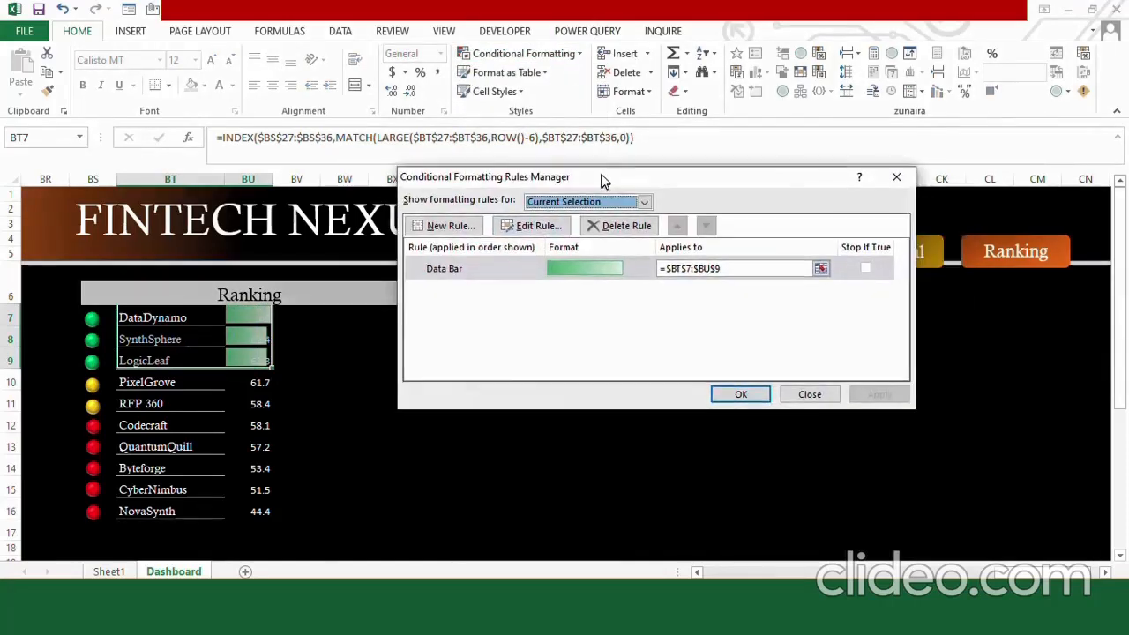
{"action": "left_click", "coordinate": [540, 224]}
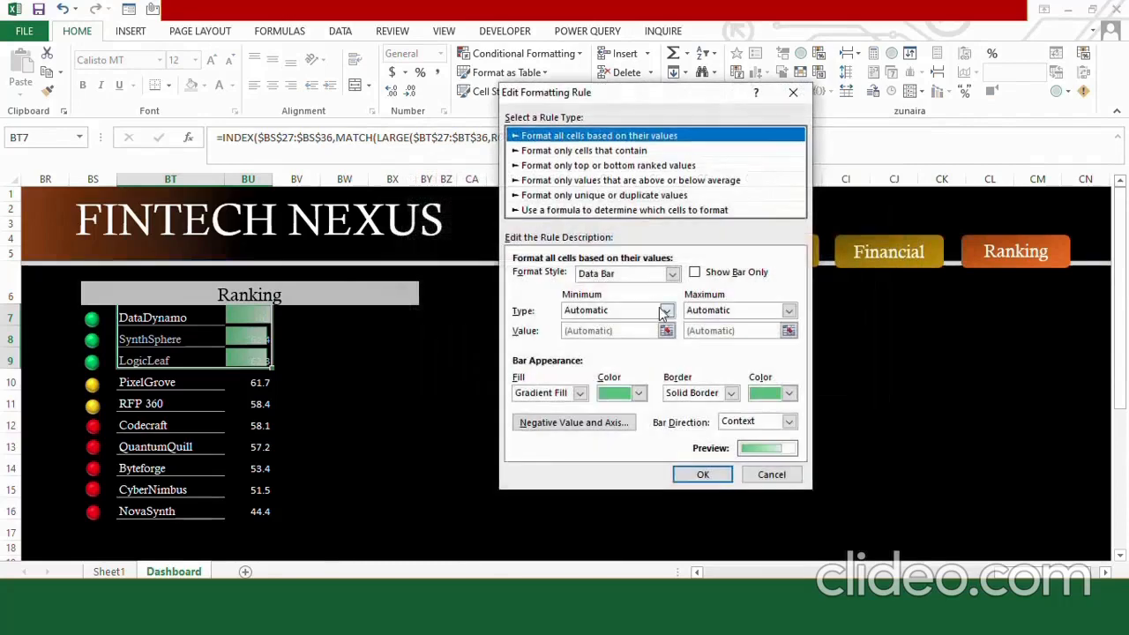
{"action": "left_click", "coordinate": [696, 272]}
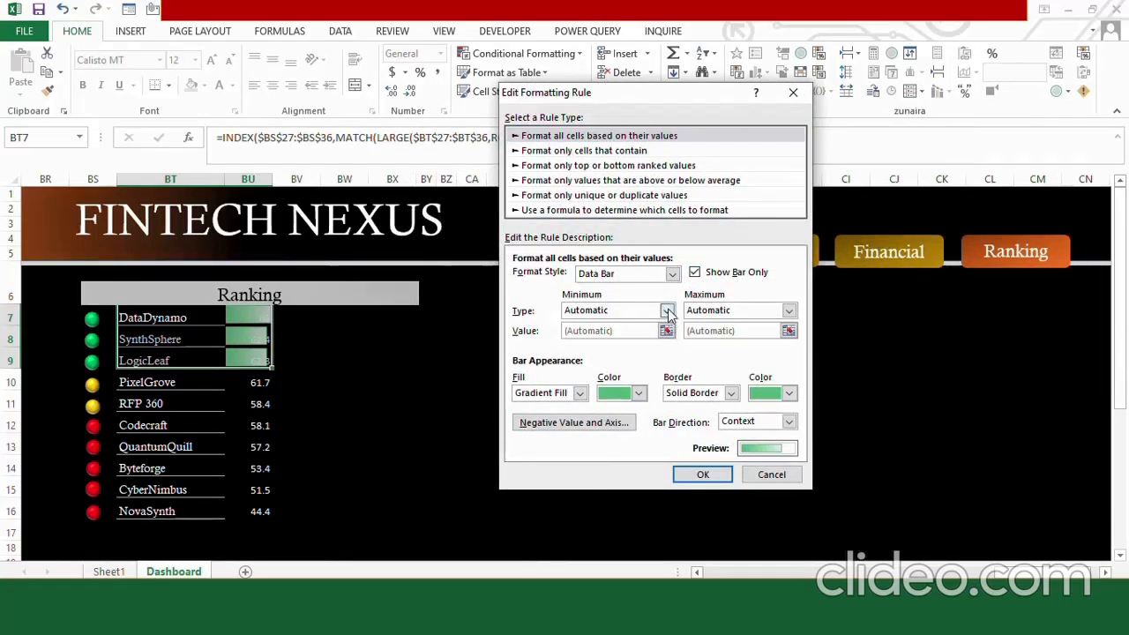
Set the green data bar rule's minimum to number 1 and maximum to number 100, and apply it.
{"action": "left_click", "coordinate": [668, 310]}
{"action": "left_click", "coordinate": [580, 336]}
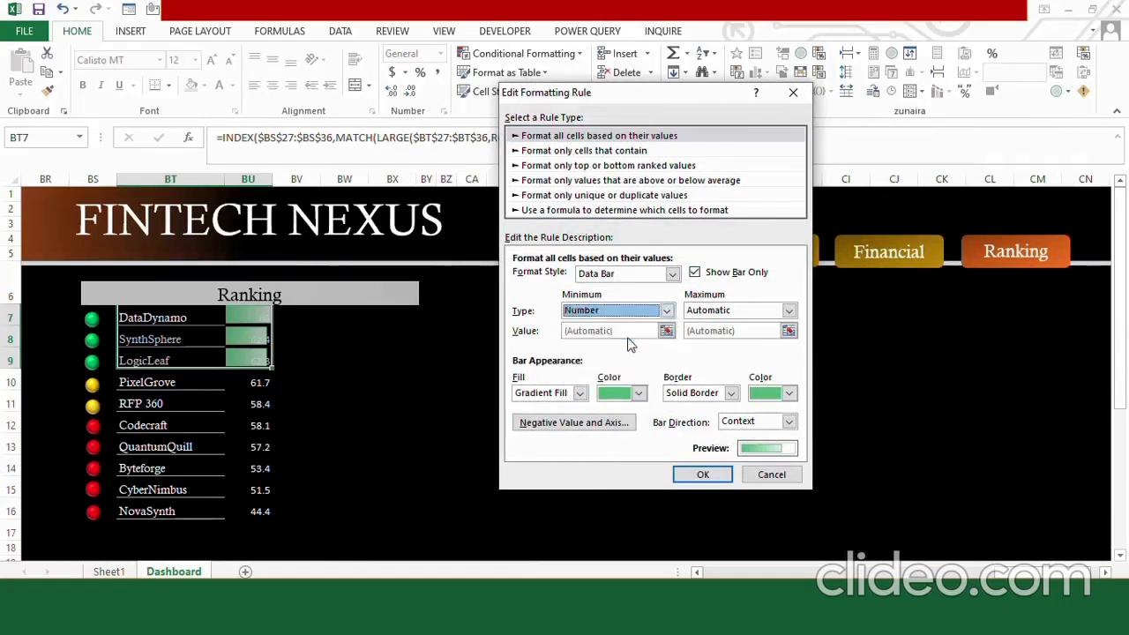
{"action": "left_click", "coordinate": [789, 311]}
{"action": "left_click", "coordinate": [722, 339]}
{"action": "left_click", "coordinate": [712, 332]}
{"action": "type", "text": "100"}
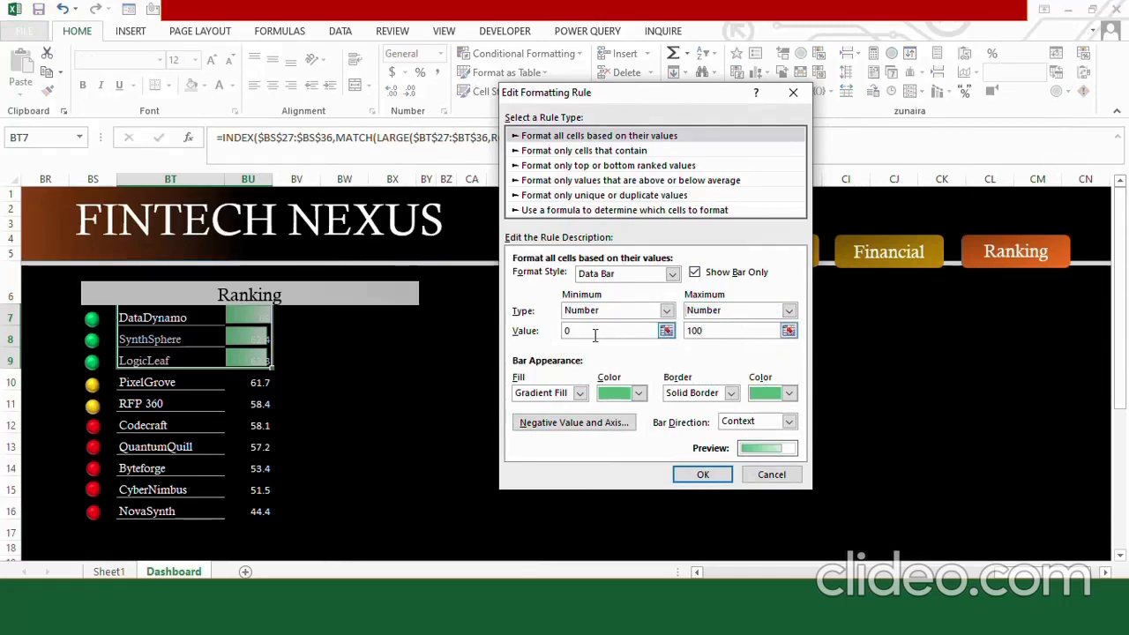
{"action": "double_click", "coordinate": [589, 331]}
{"action": "type", "text": "1"}
{"action": "left_click", "coordinate": [696, 474]}
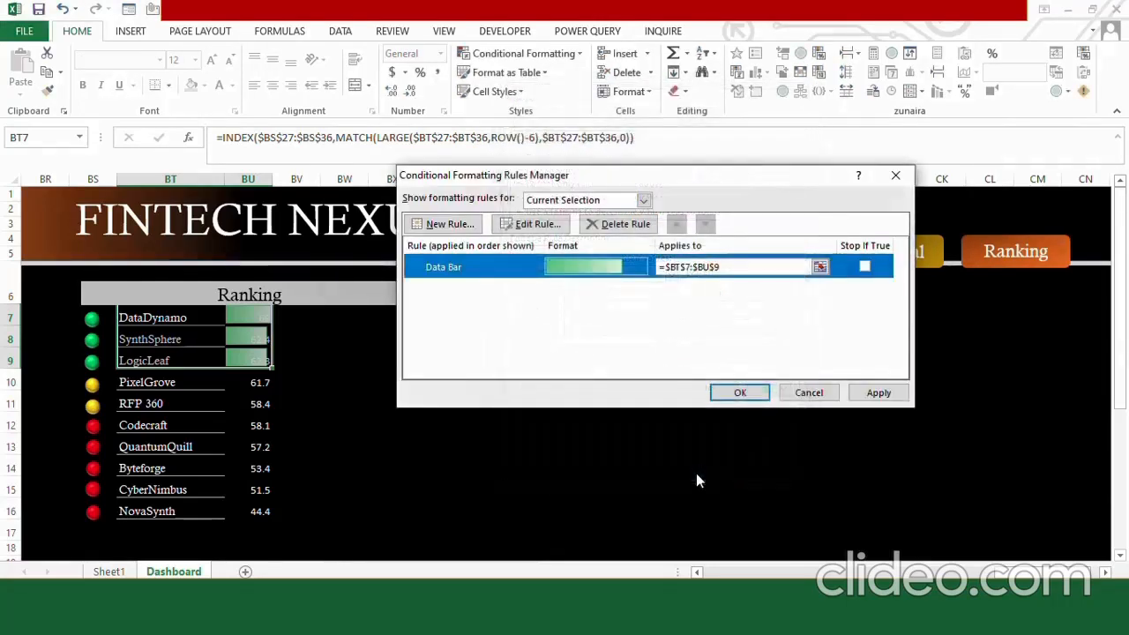
{"action": "left_click", "coordinate": [735, 390]}
{"action": "left_click", "coordinate": [297, 424]}
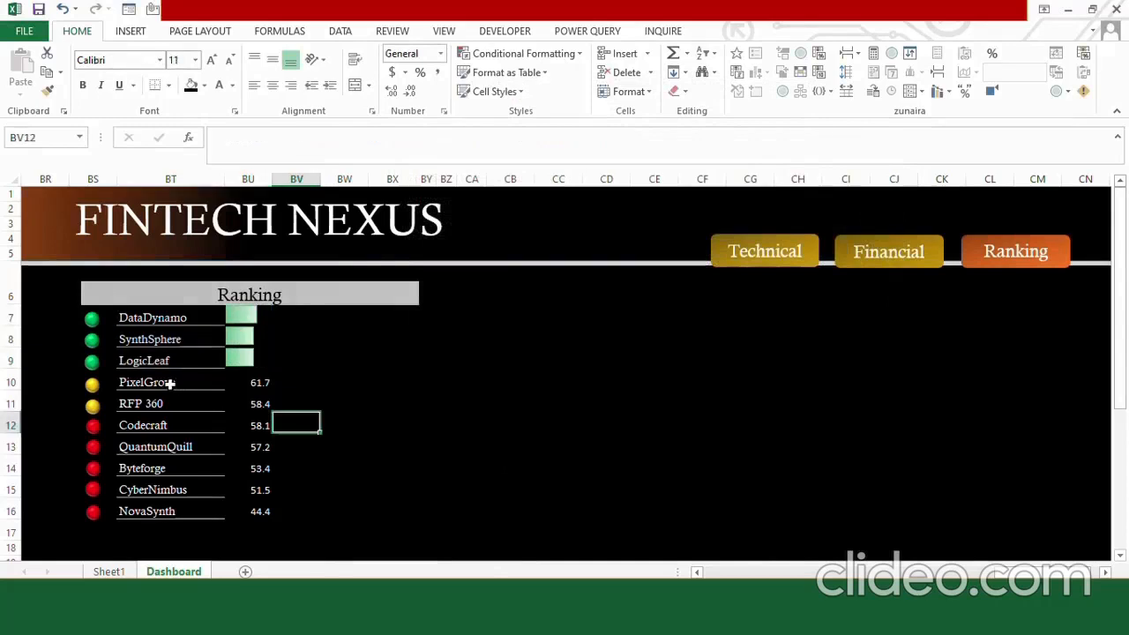
Apply orange gradient data bars to the PixelGrove and RFP 360 rows in BT10:BU11.
{"action": "left_click_drag", "start_coordinate": [159, 381], "coordinate": [255, 403]}
{"action": "left_click", "coordinate": [575, 54]}
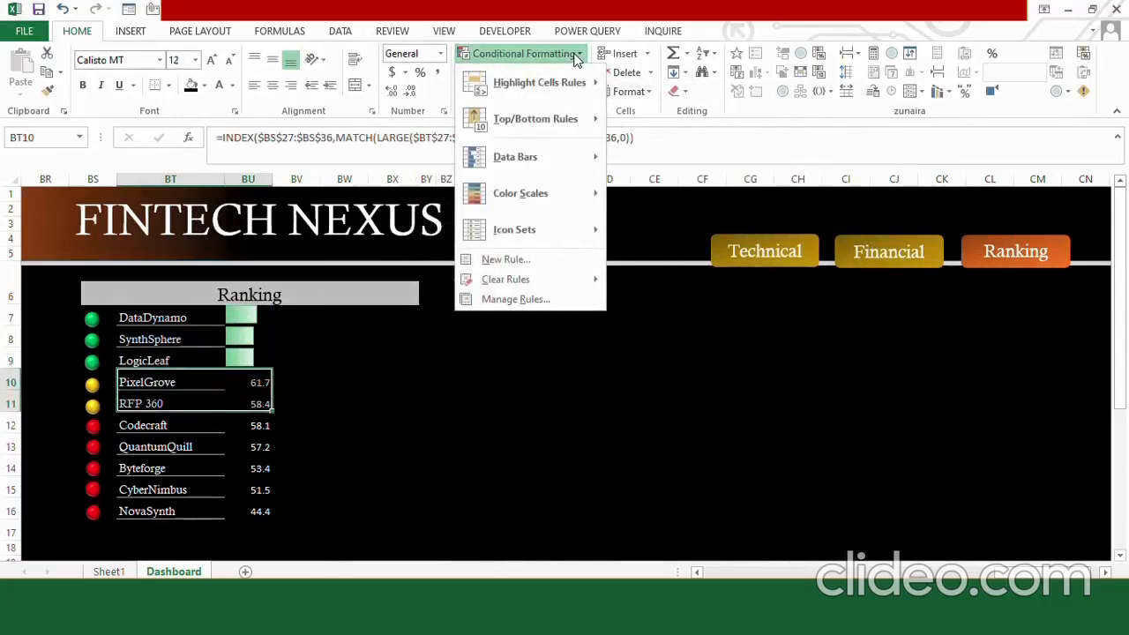
{"action": "mouse_move", "coordinate": [553, 157]}
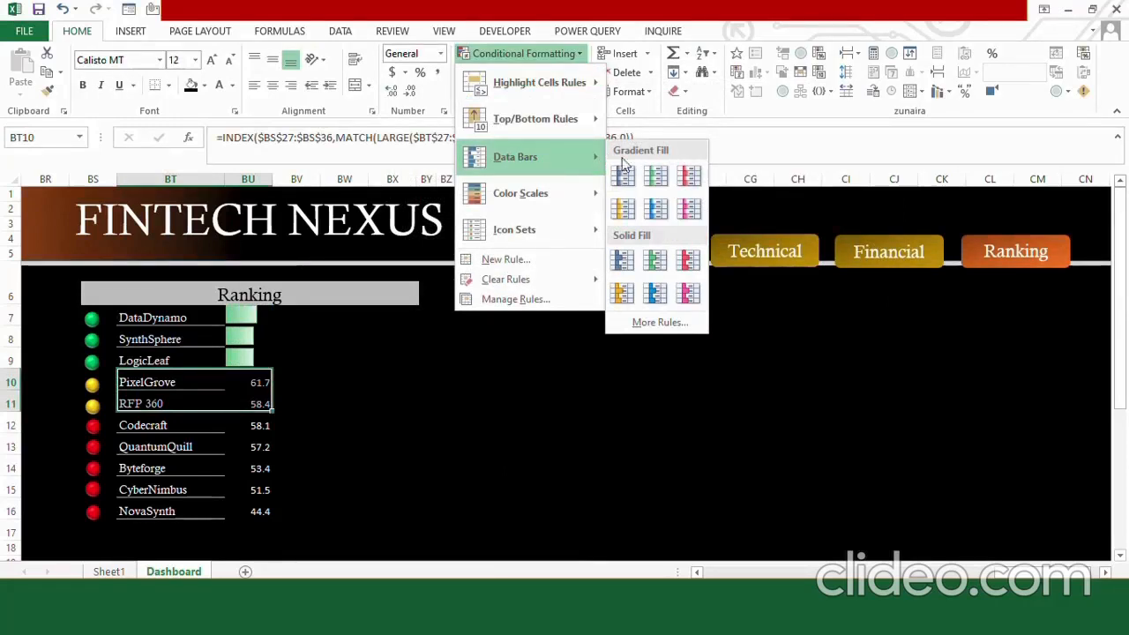
{"action": "left_click", "coordinate": [623, 211]}
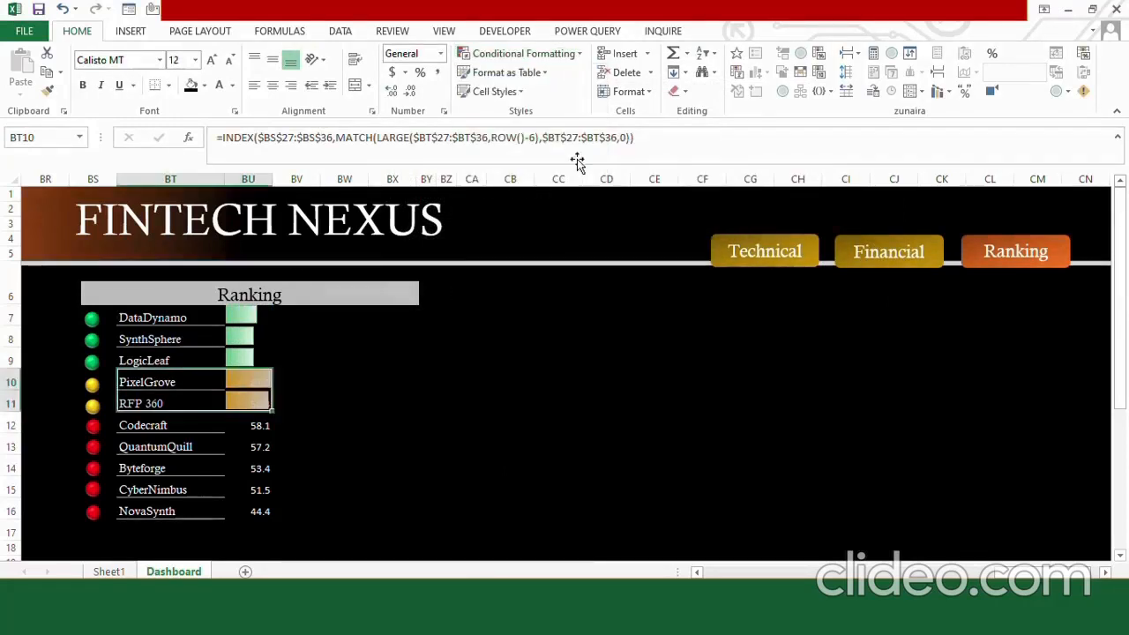
Edit the orange data bar rule to show the bar only, with its minimum set to number 1.
{"action": "left_click", "coordinate": [564, 56]}
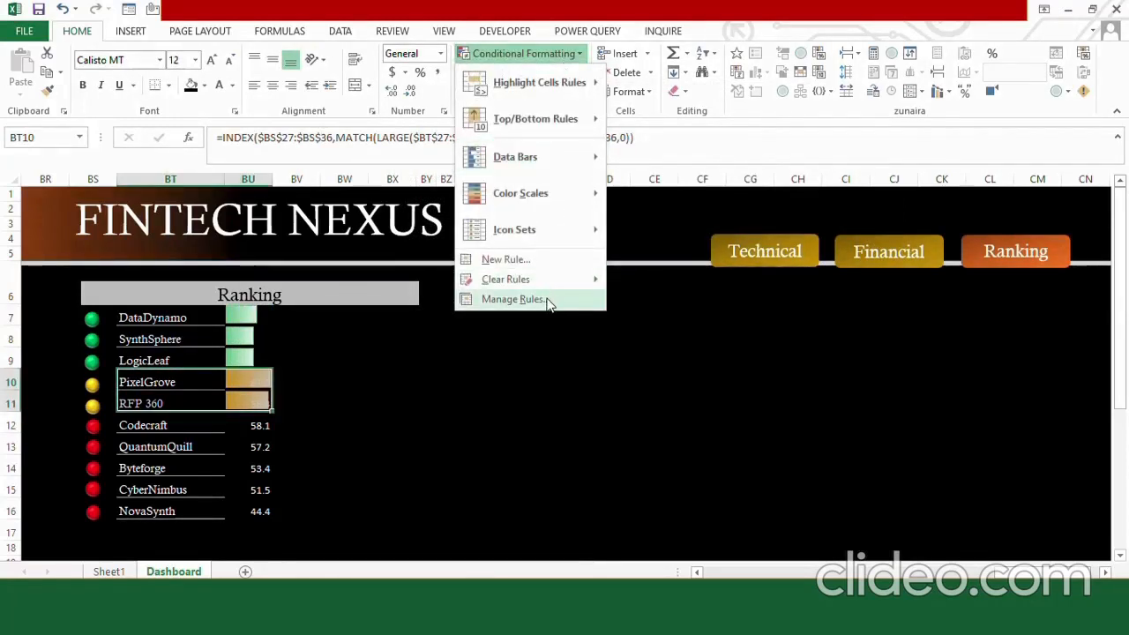
{"action": "left_click", "coordinate": [546, 299]}
{"action": "left_click", "coordinate": [535, 223]}
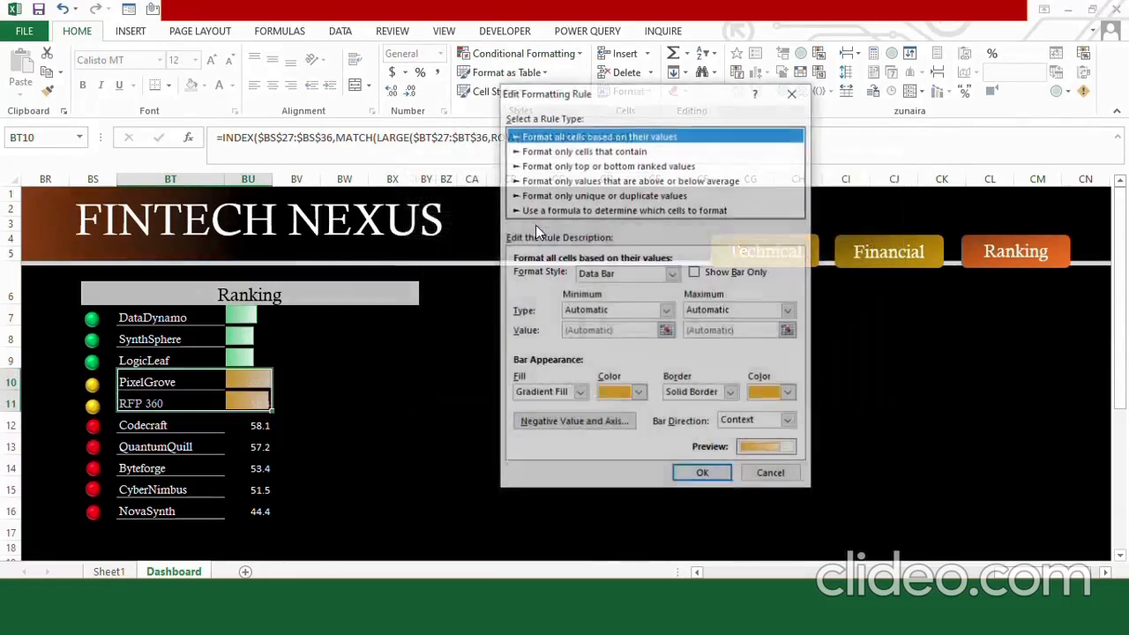
{"action": "left_click", "coordinate": [695, 273]}
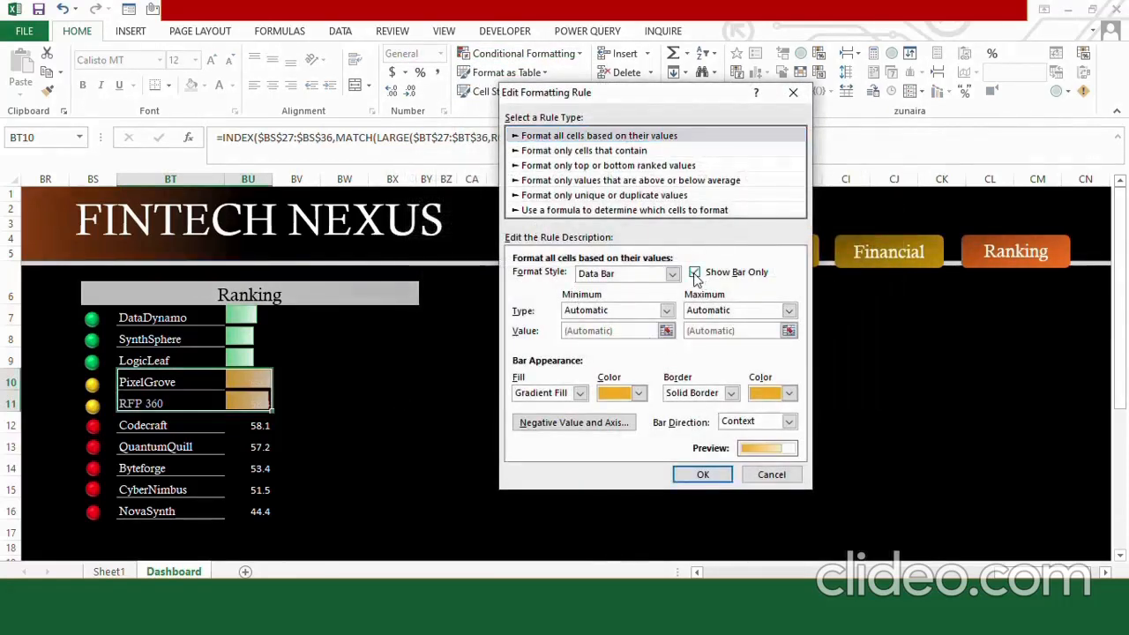
{"action": "left_click", "coordinate": [666, 310]}
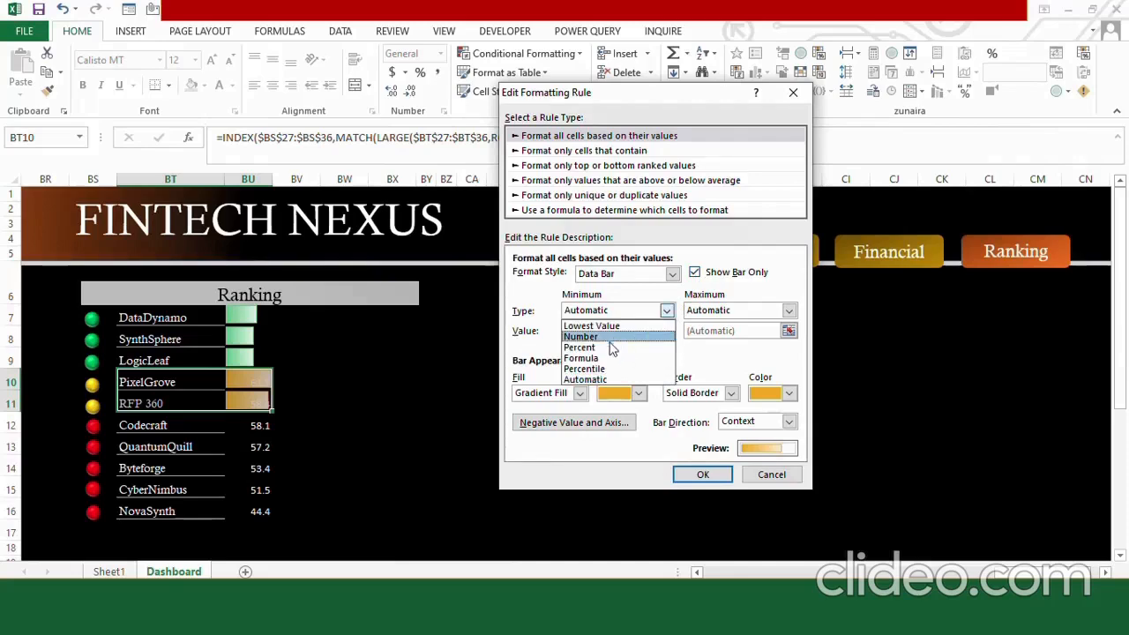
{"action": "left_click", "coordinate": [582, 336]}
{"action": "double_click", "coordinate": [597, 332]}
{"action": "type", "text": "1"}
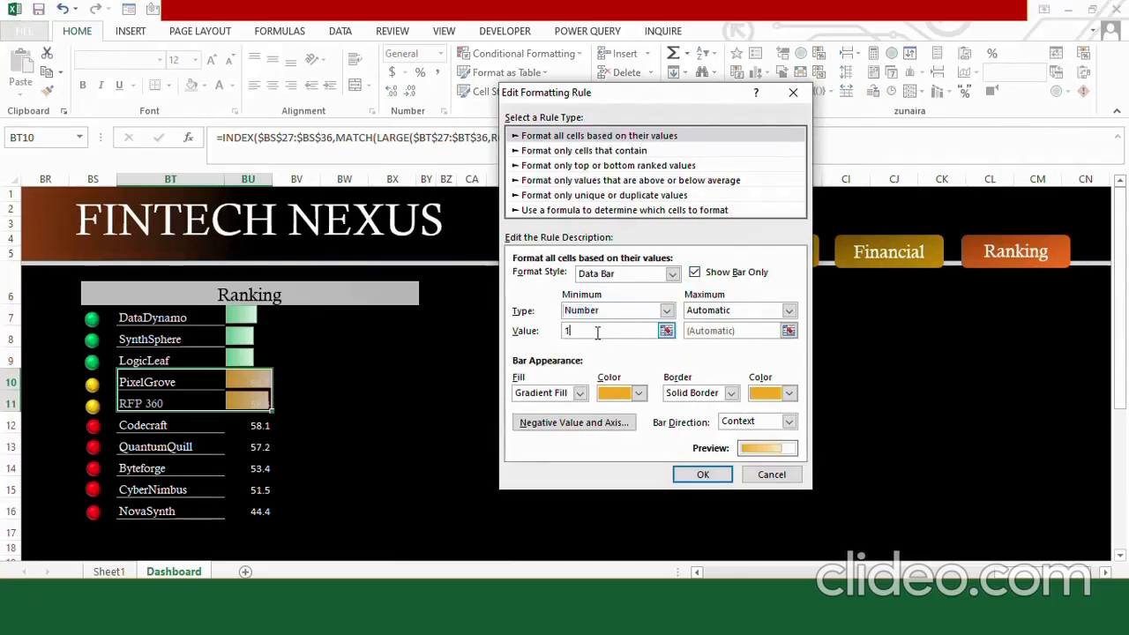
Set the orange data bar rule's maximum to number 100 and apply the rule.
{"action": "left_click", "coordinate": [789, 310]}
{"action": "left_click", "coordinate": [703, 338]}
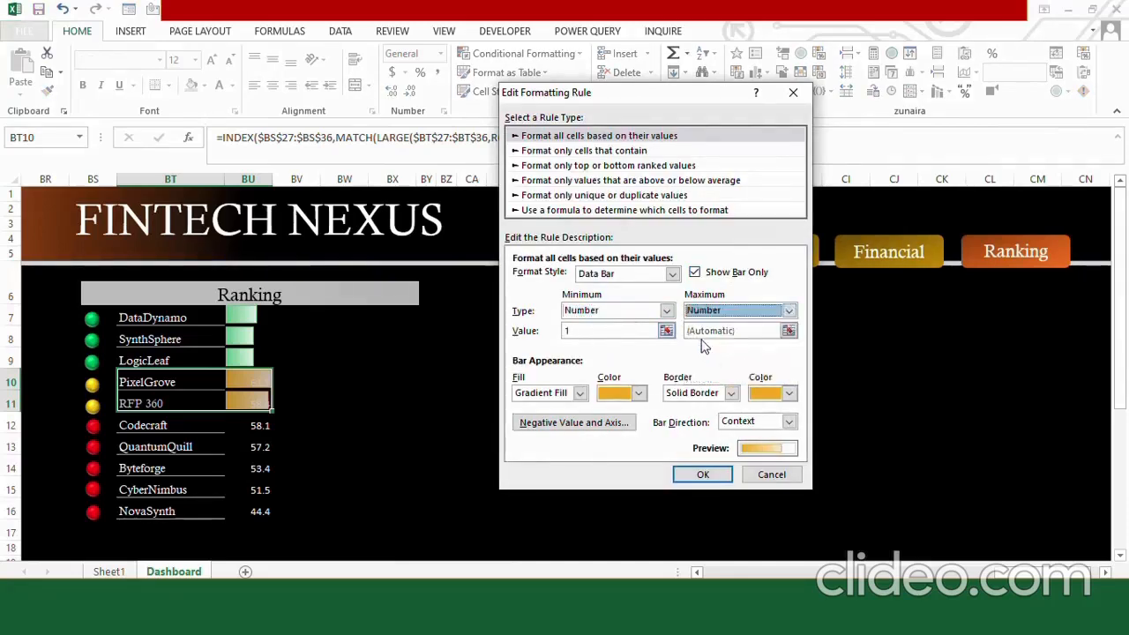
{"action": "left_click", "coordinate": [700, 330]}
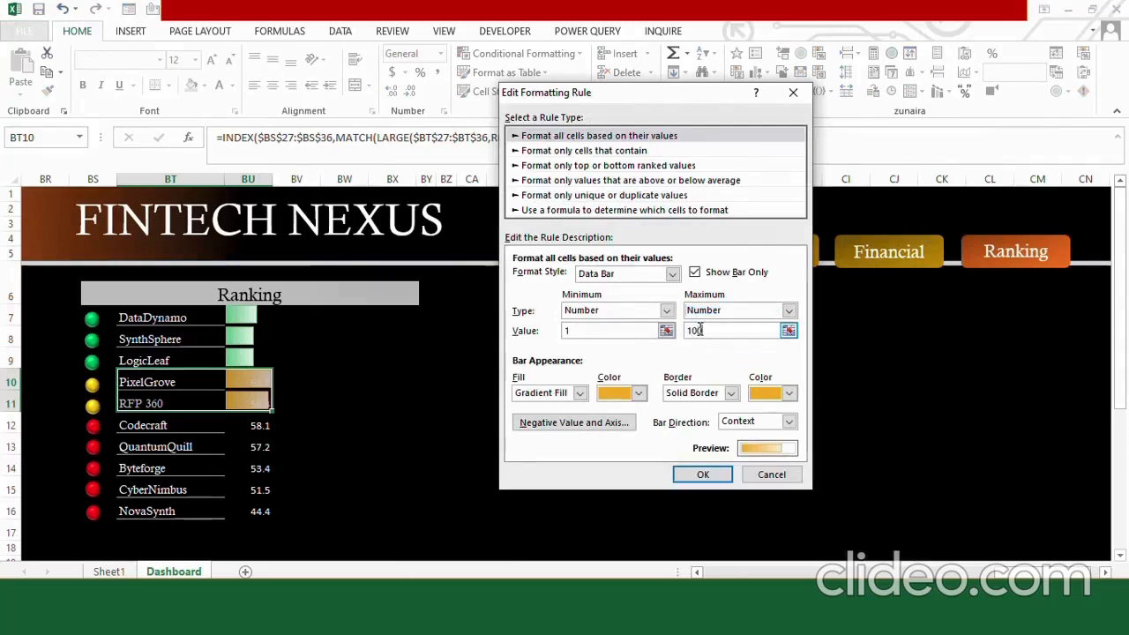
{"action": "type", "text": "100"}
{"action": "left_click", "coordinate": [703, 474]}
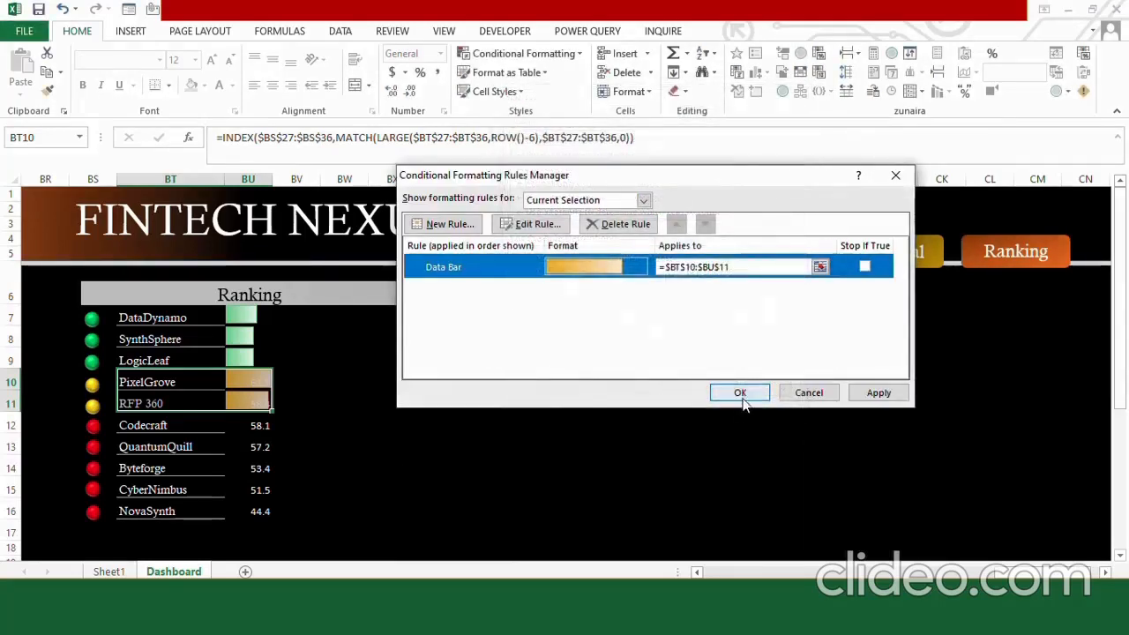
{"action": "left_click", "coordinate": [740, 395]}
{"action": "left_click", "coordinate": [392, 465]}
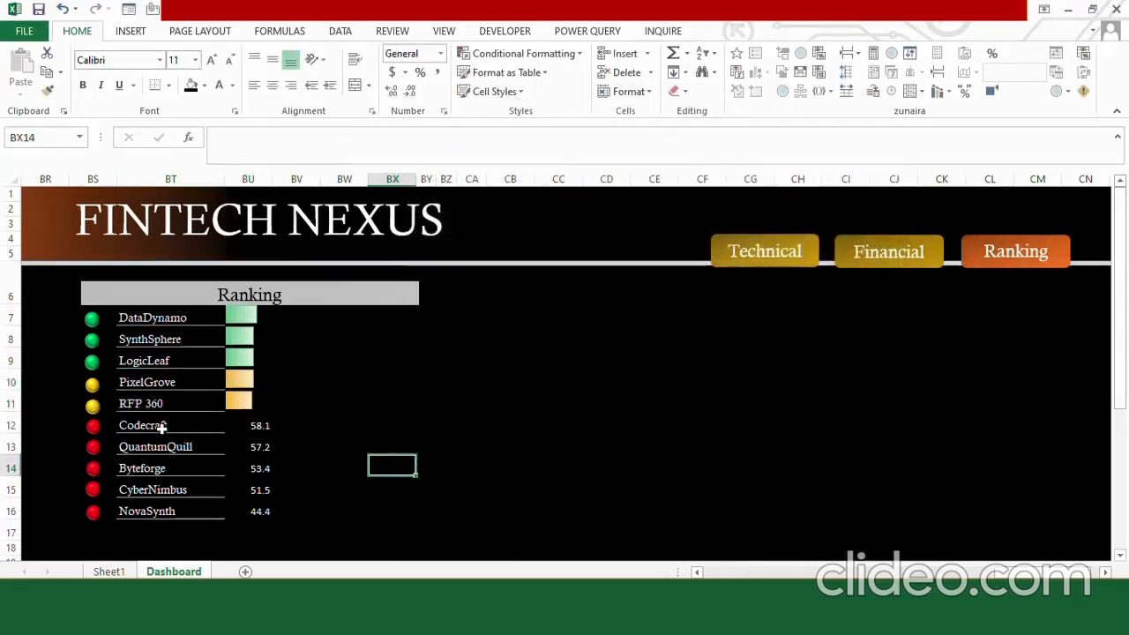
Apply red gradient data bars to the bottom five companies' range BT12:BU16.
{"action": "left_click_drag", "start_coordinate": [162, 426], "coordinate": [249, 512]}
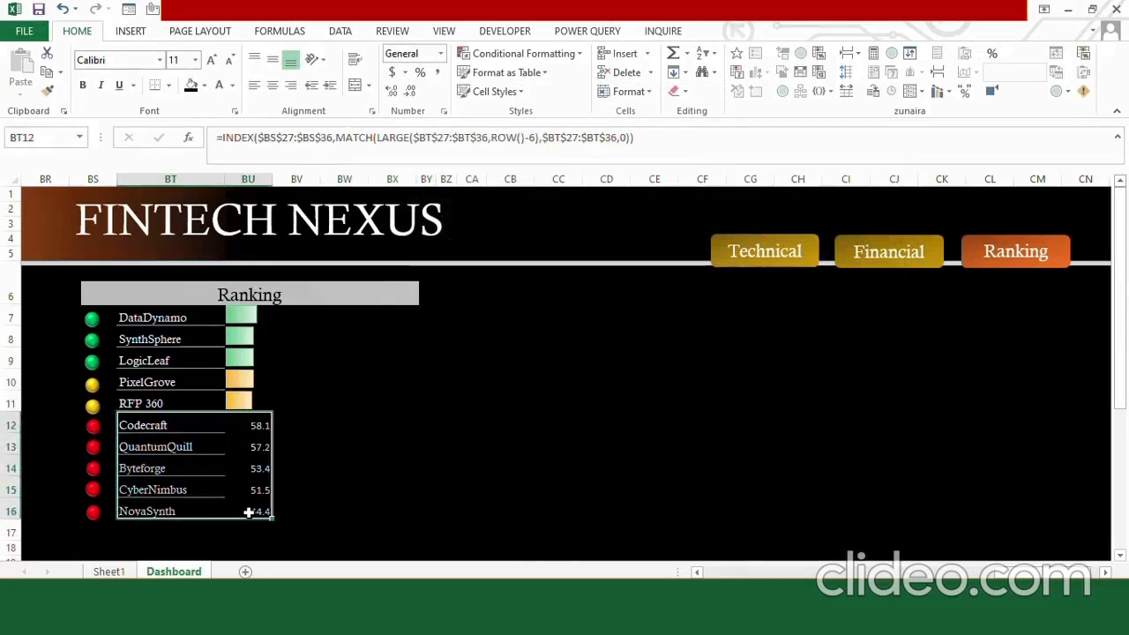
{"action": "left_click", "coordinate": [560, 57]}
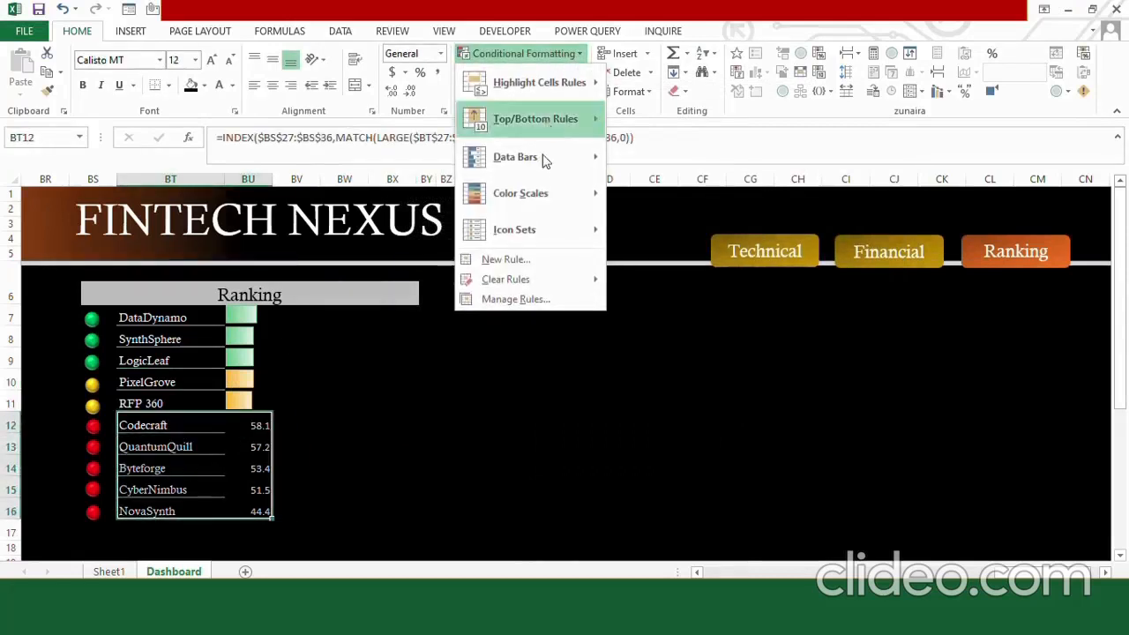
{"action": "mouse_move", "coordinate": [543, 162]}
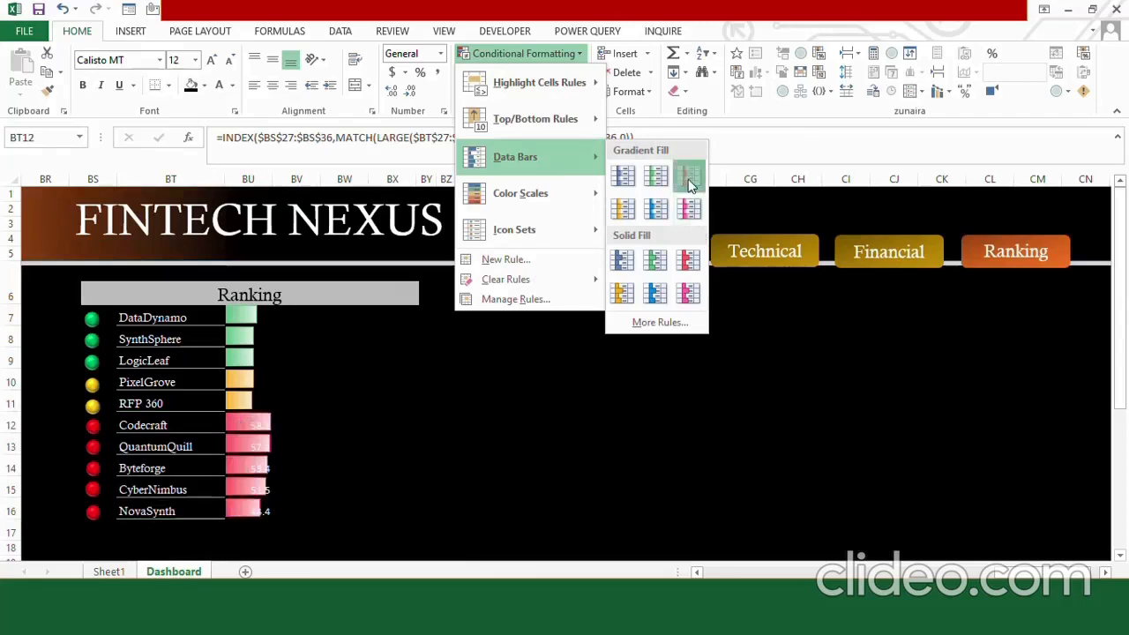
{"action": "left_click", "coordinate": [690, 184]}
Edit the red data bar rule to show the bar only, with its minimum set to number 1.
{"action": "left_click", "coordinate": [574, 53]}
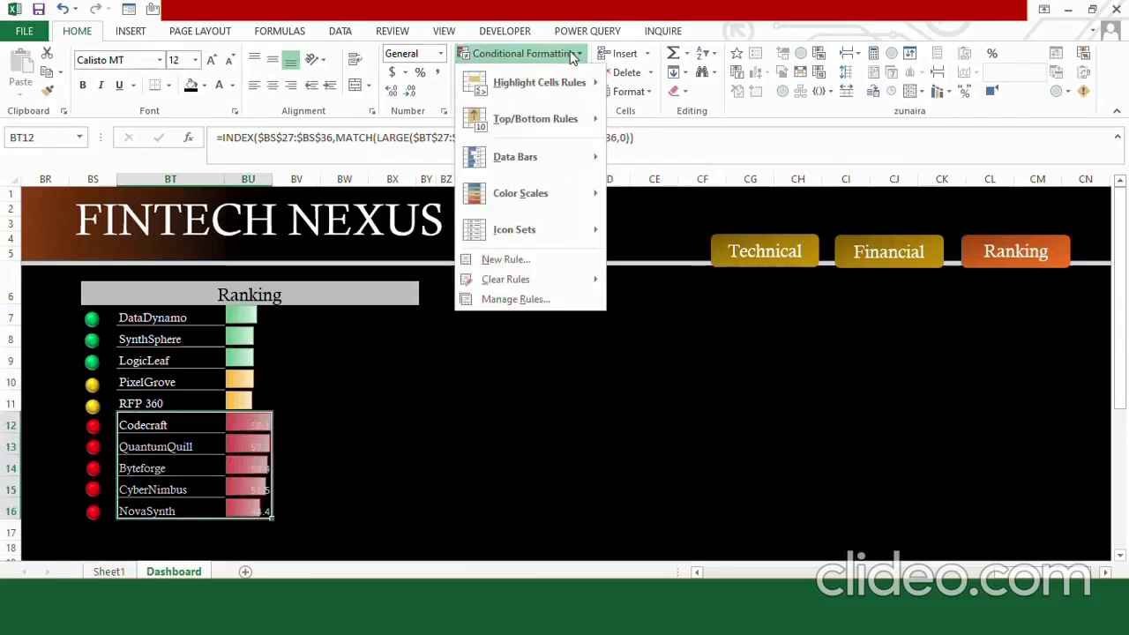
{"action": "left_click", "coordinate": [540, 299]}
{"action": "left_click", "coordinate": [531, 225]}
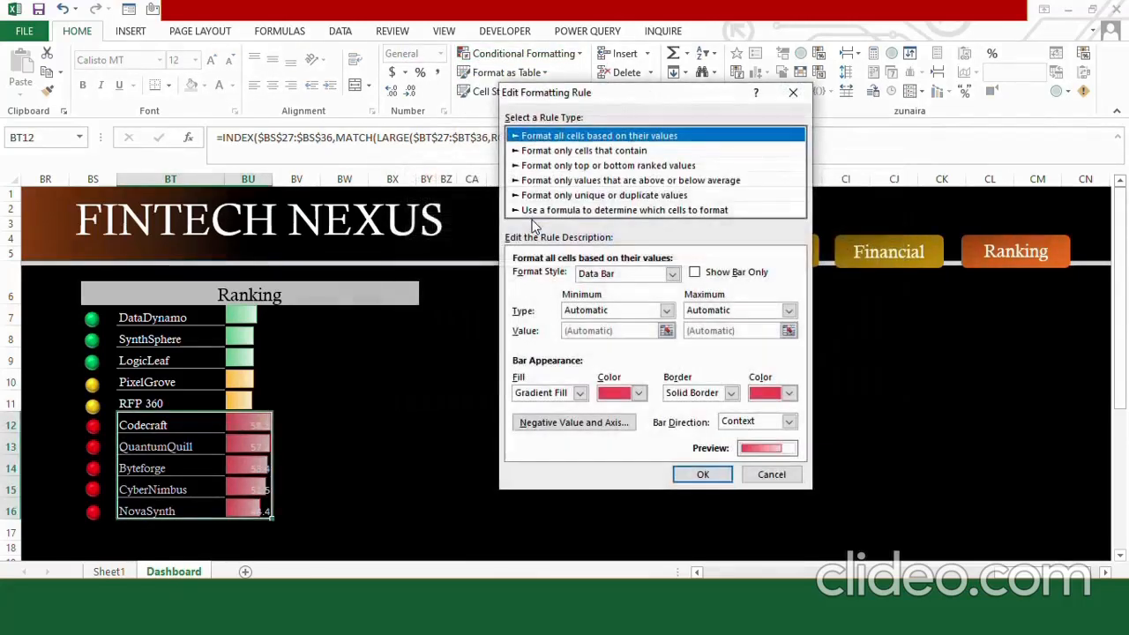
{"action": "left_click", "coordinate": [695, 273]}
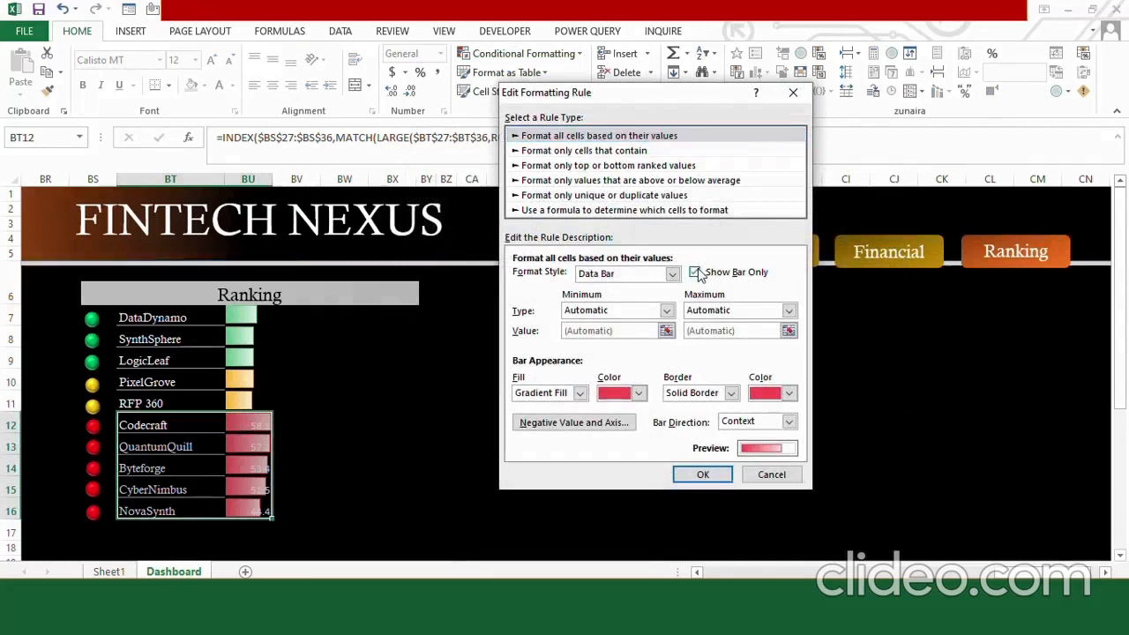
{"action": "left_click", "coordinate": [667, 311]}
{"action": "left_click", "coordinate": [594, 337]}
{"action": "left_click", "coordinate": [590, 331]}
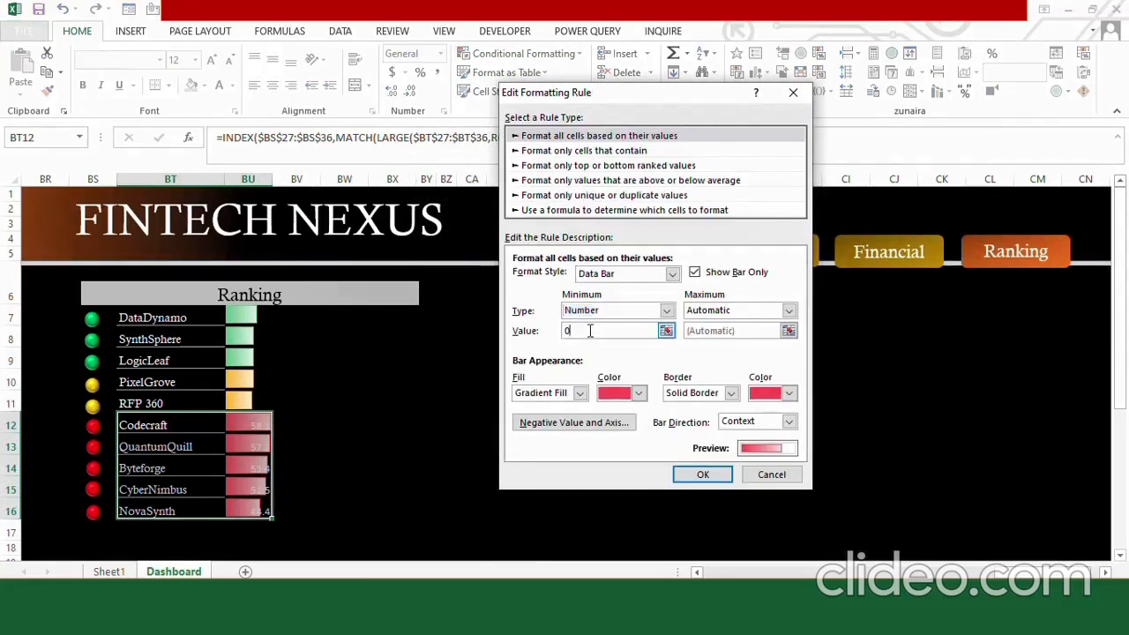
{"action": "key", "text": "BackSpace"}
{"action": "type", "text": "1"}
Set the red data bar rule's maximum to number 100 and apply the rule.
{"action": "left_click", "coordinate": [732, 313]}
{"action": "left_click", "coordinate": [723, 340]}
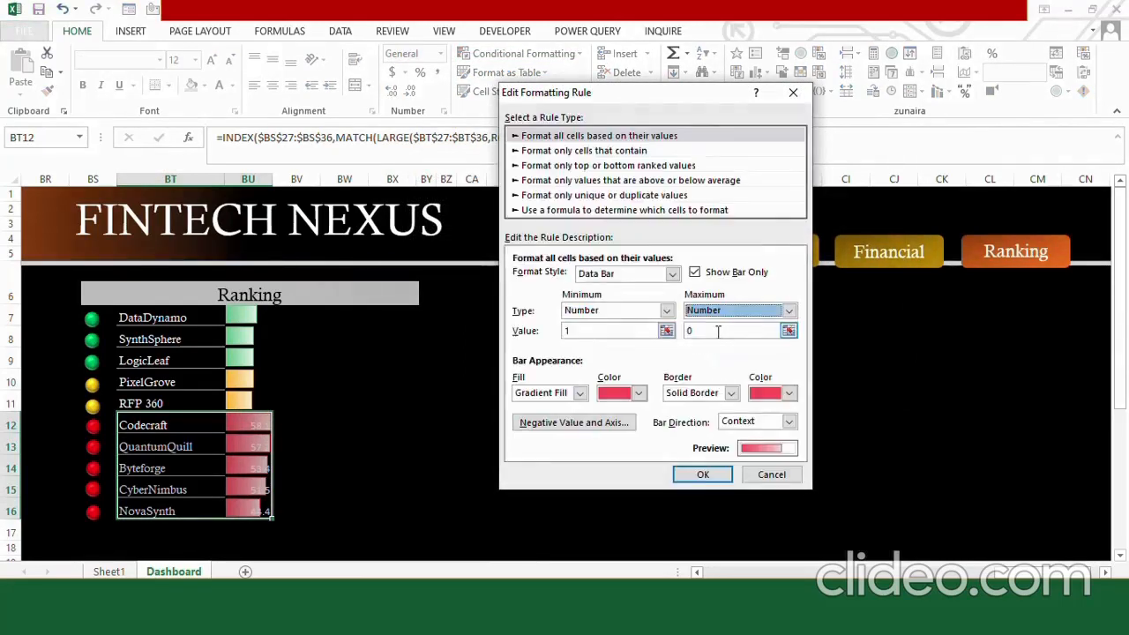
{"action": "left_click", "coordinate": [705, 332]}
{"action": "key", "text": "BackSpace"}
{"action": "type", "text": "100"}
{"action": "left_click", "coordinate": [703, 474]}
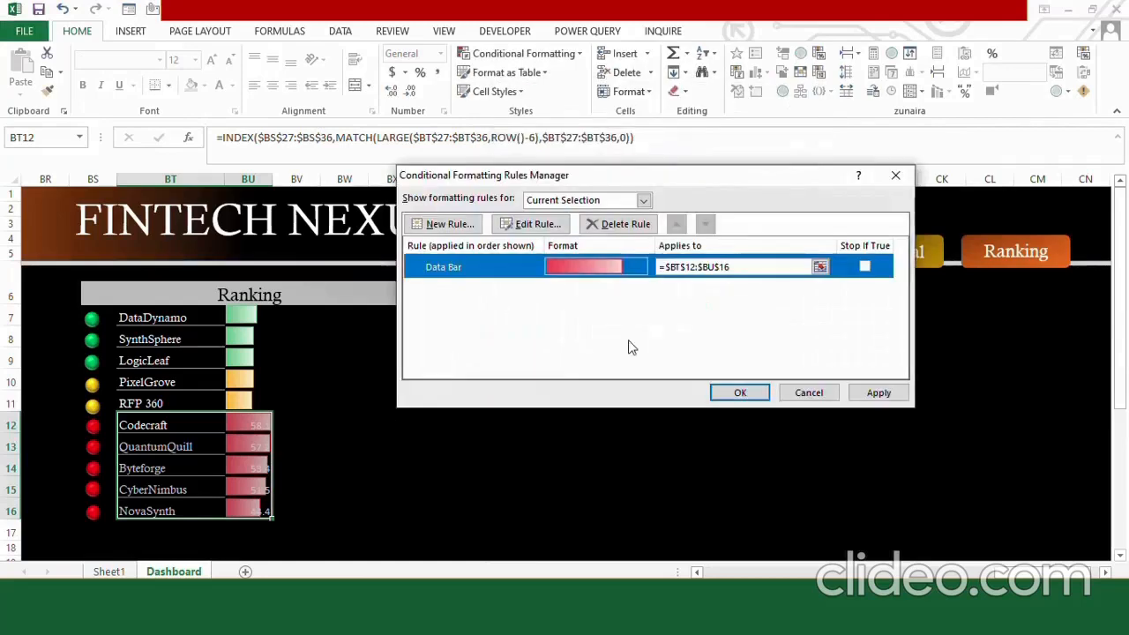
{"action": "left_click", "coordinate": [740, 392]}
{"action": "left_click", "coordinate": [391, 443]}
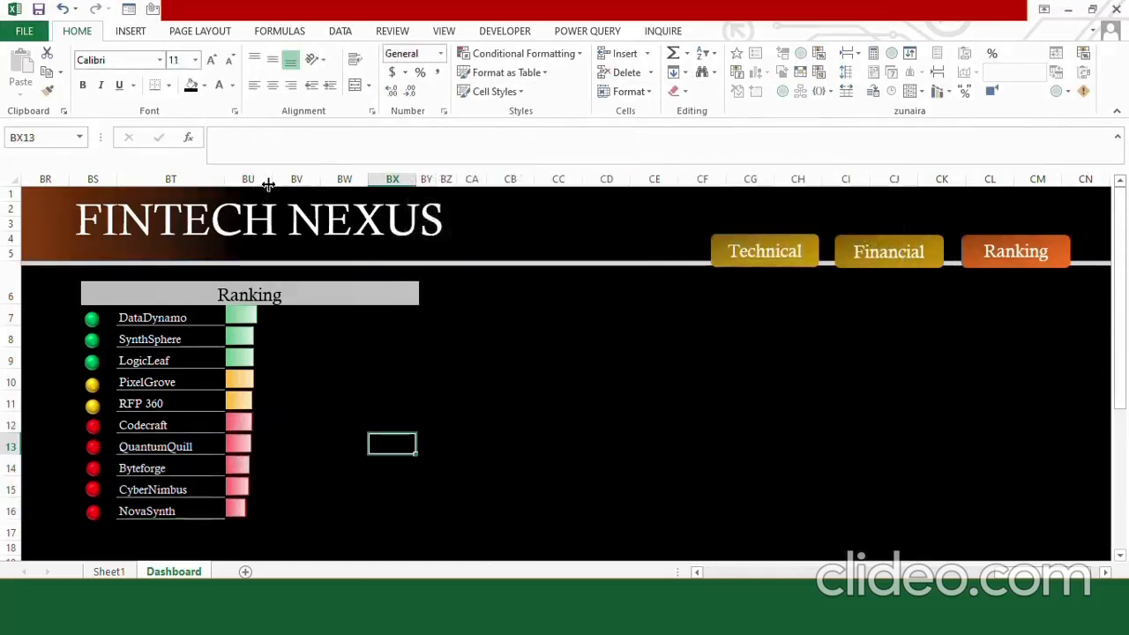
Widen column BU to lengthen the data bars, and shorten the Ranking heading rectangle to end near that column's edge.
{"action": "left_click_drag", "start_coordinate": [267, 183], "coordinate": [346, 185]}
{"action": "left_click", "coordinate": [473, 301]}
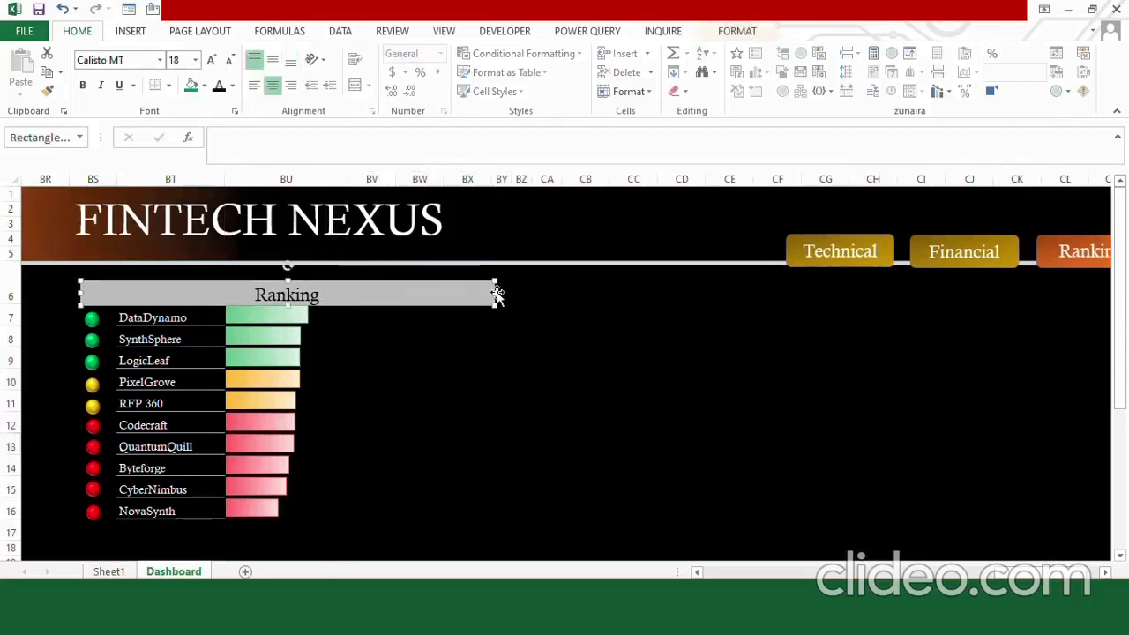
{"action": "left_click_drag", "start_coordinate": [494, 295], "coordinate": [342, 286]}
{"action": "left_click", "coordinate": [419, 336]}
Narrow columns CC and CD to bring the Technical, Financial and Ranking buttons back within the header area.
{"action": "left_click_drag", "start_coordinate": [702, 183], "coordinate": [591, 181]}
{"action": "left_click", "coordinate": [642, 351]}
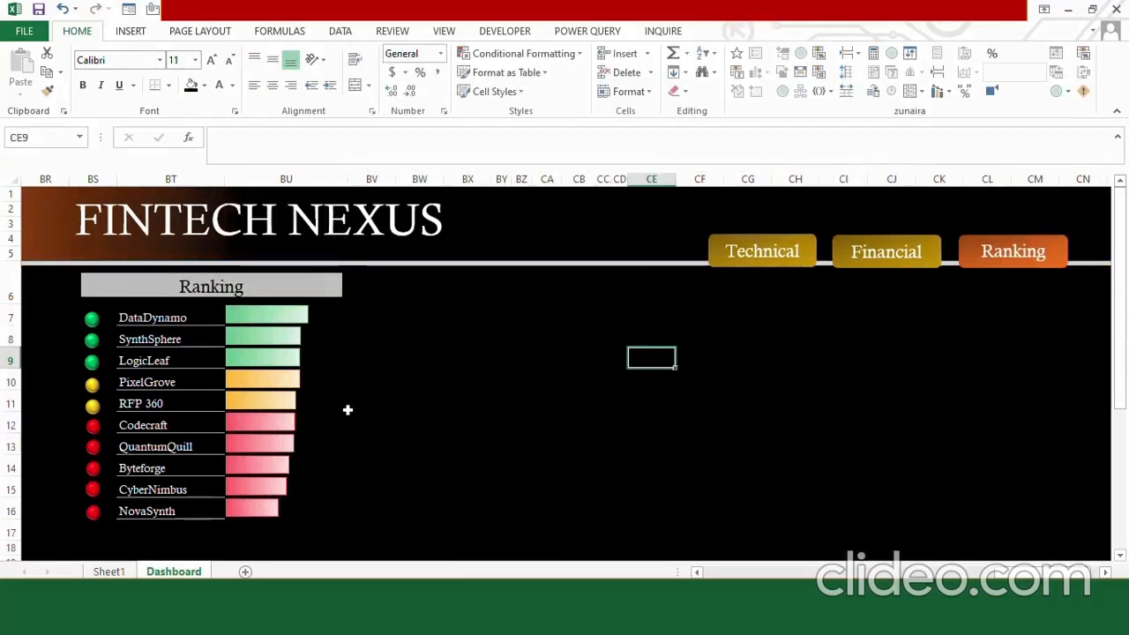
{"action": "left_click", "coordinate": [438, 484]}
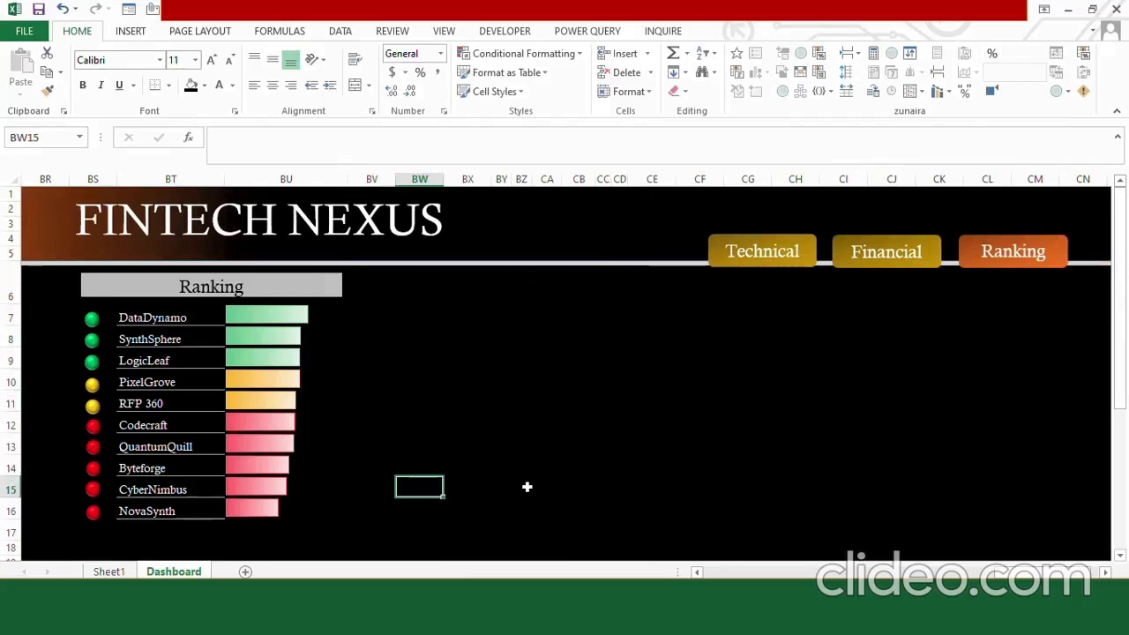
Begin an IF formula in BW27, beside the score table, with the test ROW()-ROW($BT$27)<3.
{"action": "key", "text": "Down"}
{"action": "key", "text": "Down"}
{"action": "key", "text": "Down"}
{"action": "key", "text": "Down"}
{"action": "key", "text": "Down"}
{"action": "key", "text": "Down"}
{"action": "key", "text": "Down"}
{"action": "key", "text": "Down"}
{"action": "key", "text": "Down"}
{"action": "key", "text": "Down"}
{"action": "key", "text": "Down"}
{"action": "key", "text": "Down"}
{"action": "key", "text": "Down"}
{"action": "key", "text": "Down"}
{"action": "key", "text": "Down"}
{"action": "key", "text": "Down"}
{"action": "key", "text": "Down"}
{"action": "key", "text": "Down"}
{"action": "key", "text": "Down"}
{"action": "key", "text": "Down"}
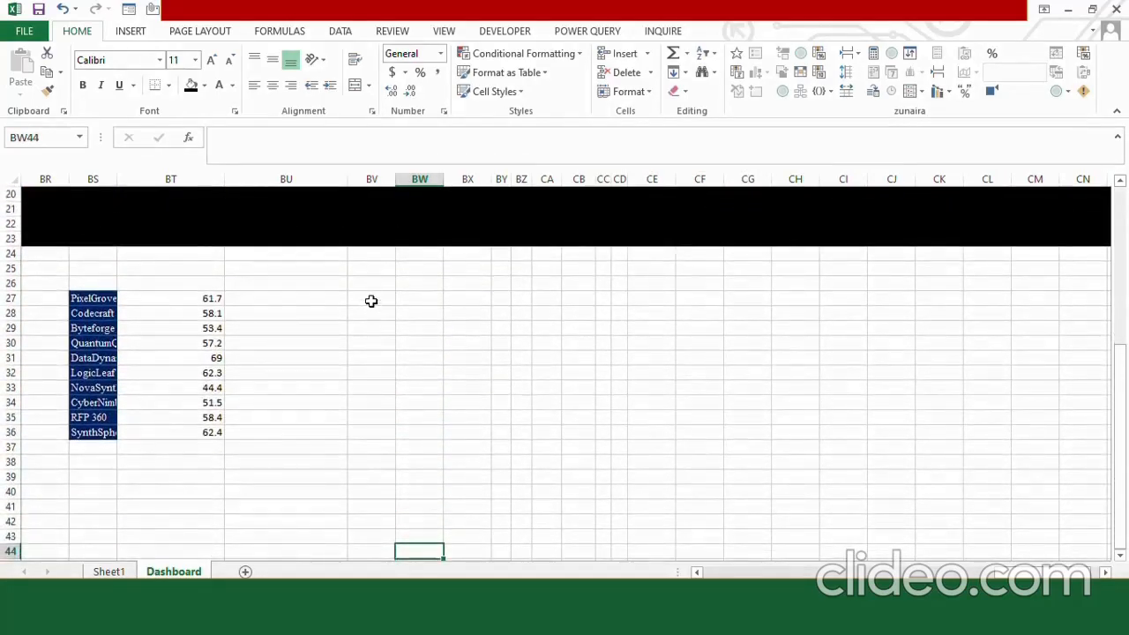
{"action": "left_click", "coordinate": [371, 301]}
{"action": "left_click", "coordinate": [415, 298]}
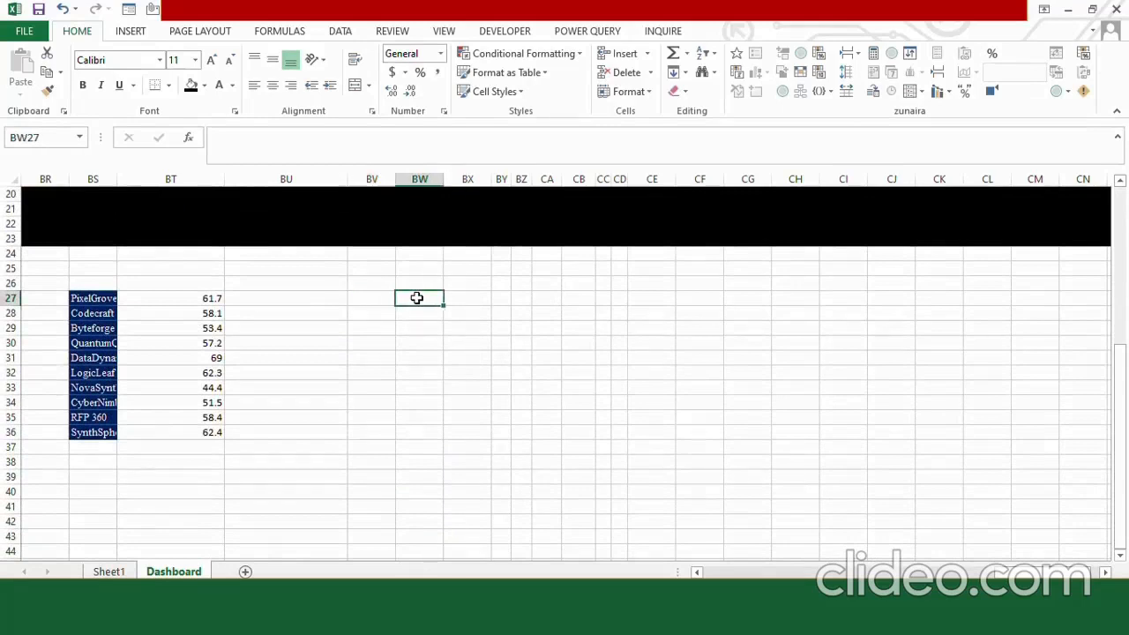
{"action": "type", "text": "=IF(ROW()-R"}
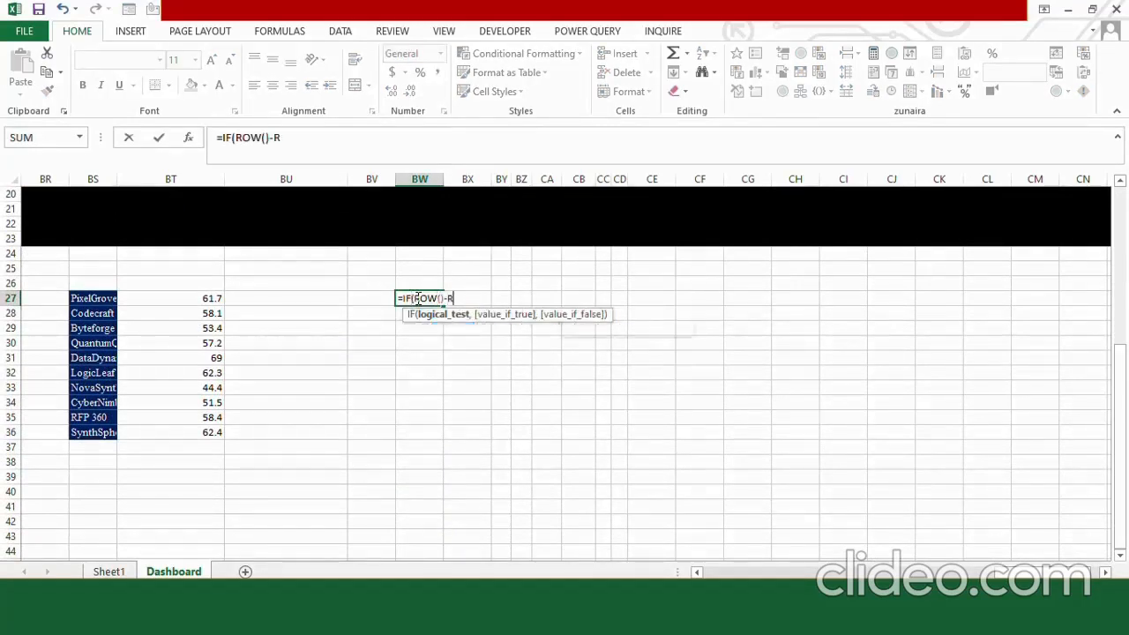
{"action": "type", "text": "OW("}
{"action": "left_click", "coordinate": [176, 298]}
{"action": "key", "text": "F4"}
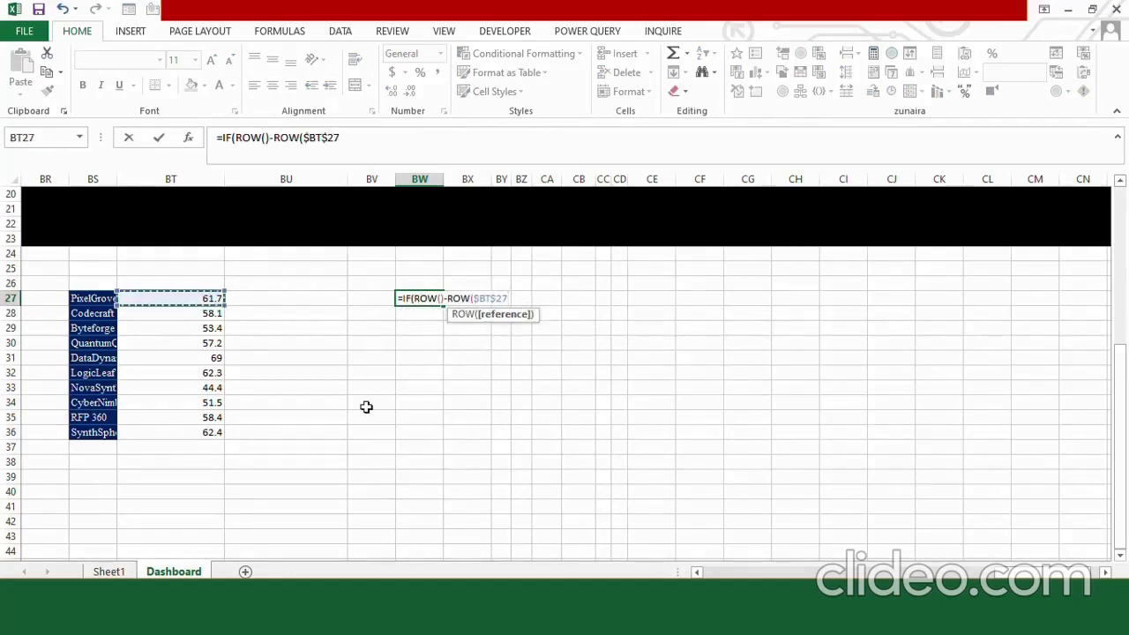
{"action": "type", "text": ")<3,"}
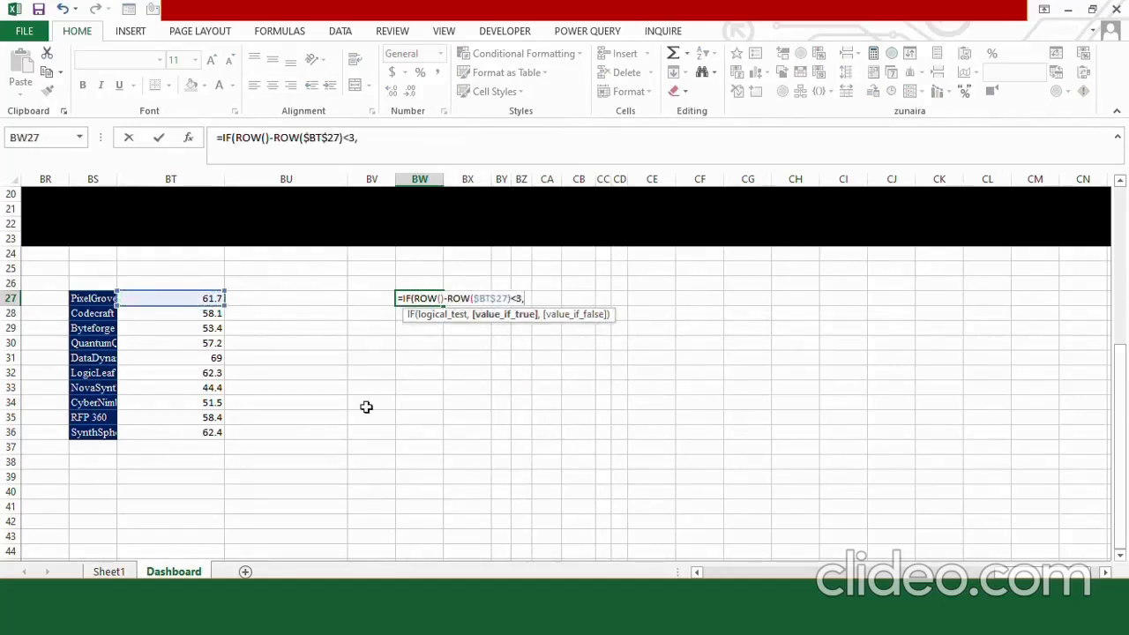
{"action": "type", "text": "L"}
Complete the BW27 formula with LARGE($BT$27:$BT$36,ROW()-ROW($BT$27)+1) if true and an empty string if false.
{"action": "type", "text": "("}
{"action": "left_click_drag", "start_coordinate": [174, 298], "coordinate": [178, 432]}
{"action": "type", "text": ",ROW()-ROW("}
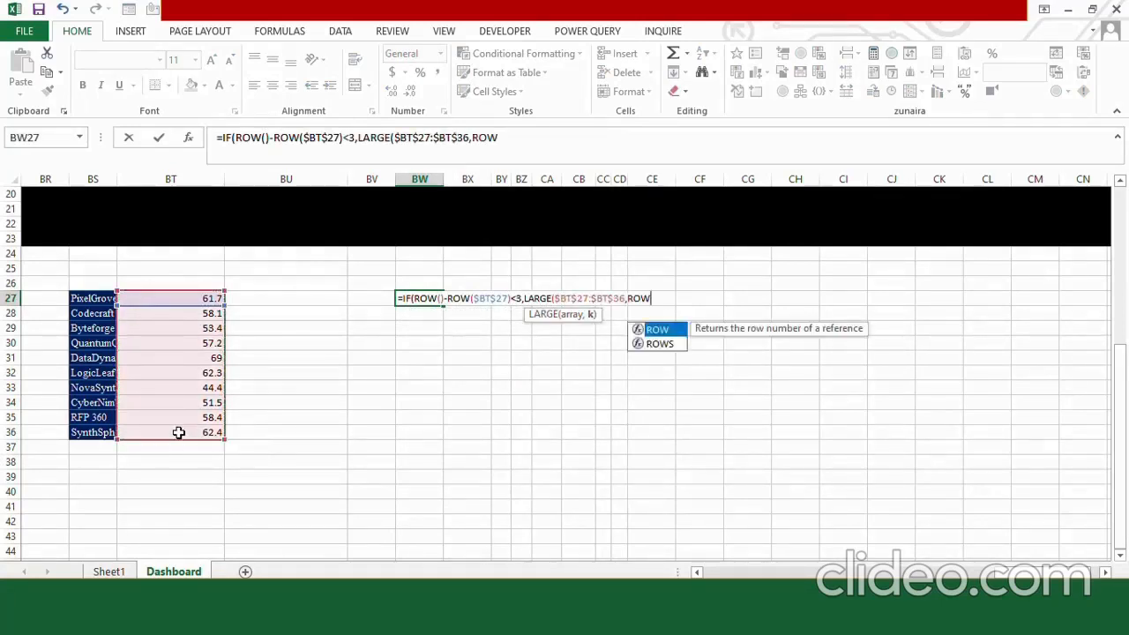
{"action": "left_click", "coordinate": [173, 298]}
{"action": "key", "text": "F4"}
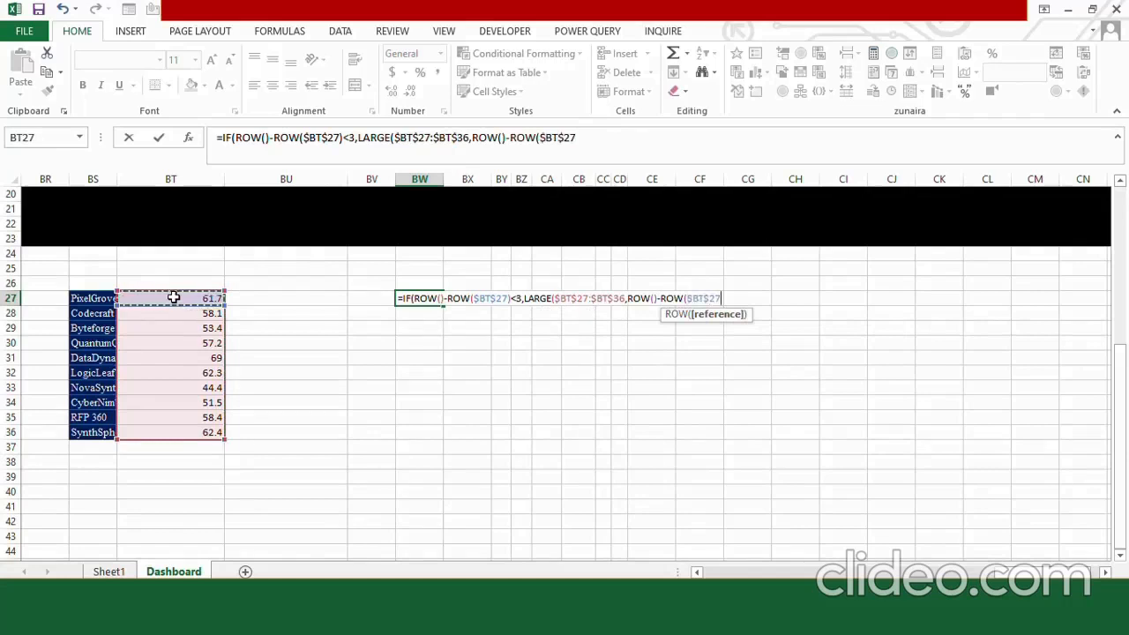
{"action": "type", "text": ")+1"}
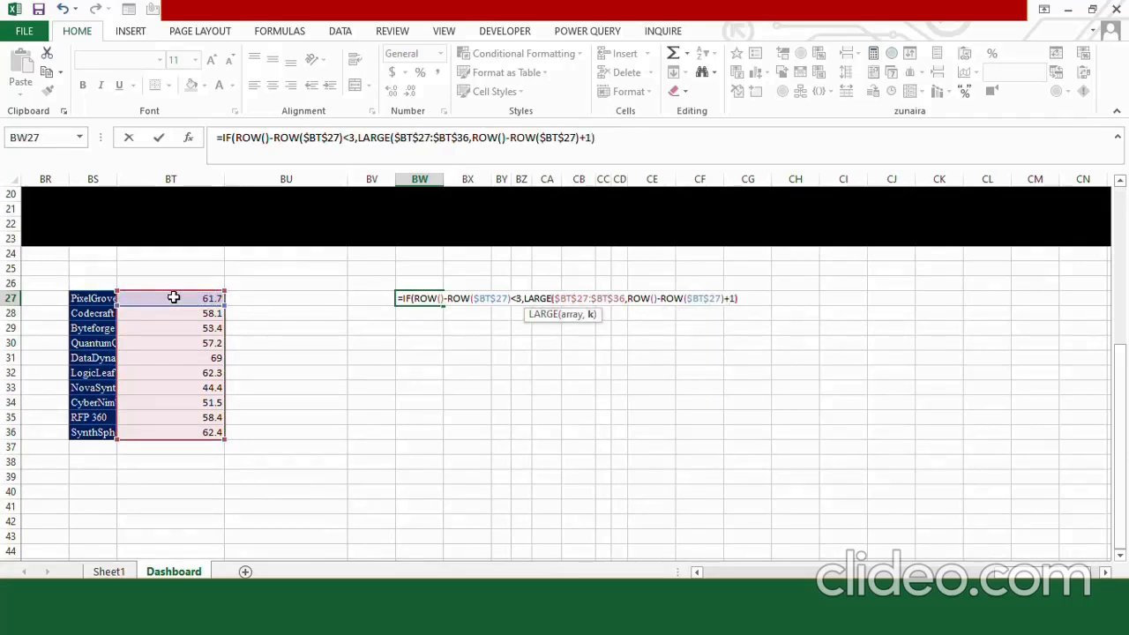
{"action": "type", "text": "),"}
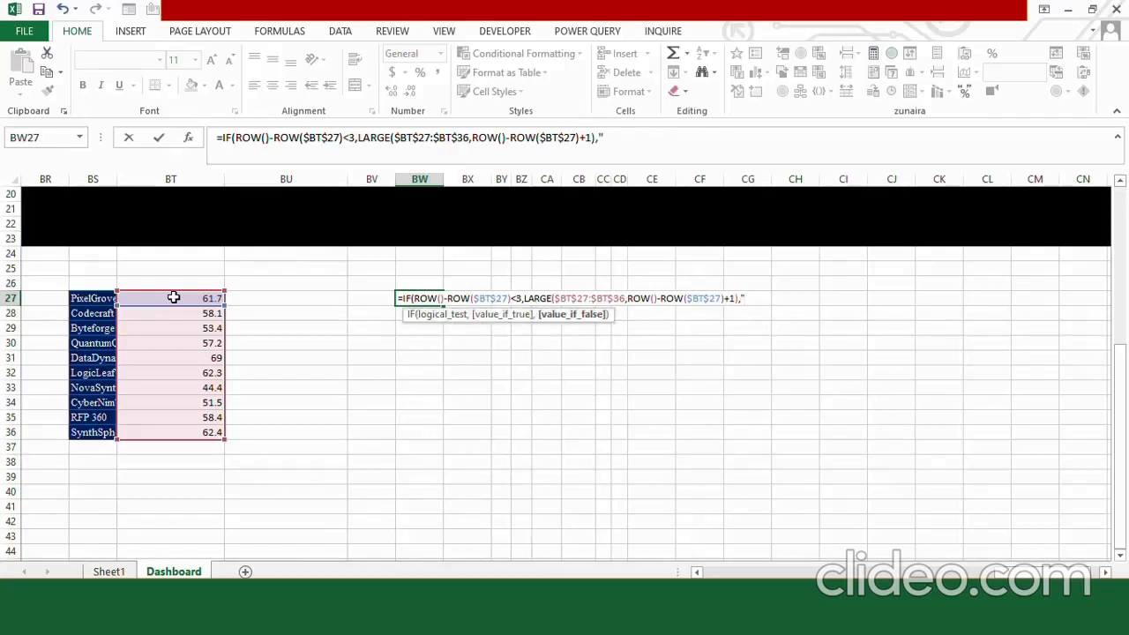
{"action": "type", "text": "\"\")"}
{"action": "key", "text": "Return"}
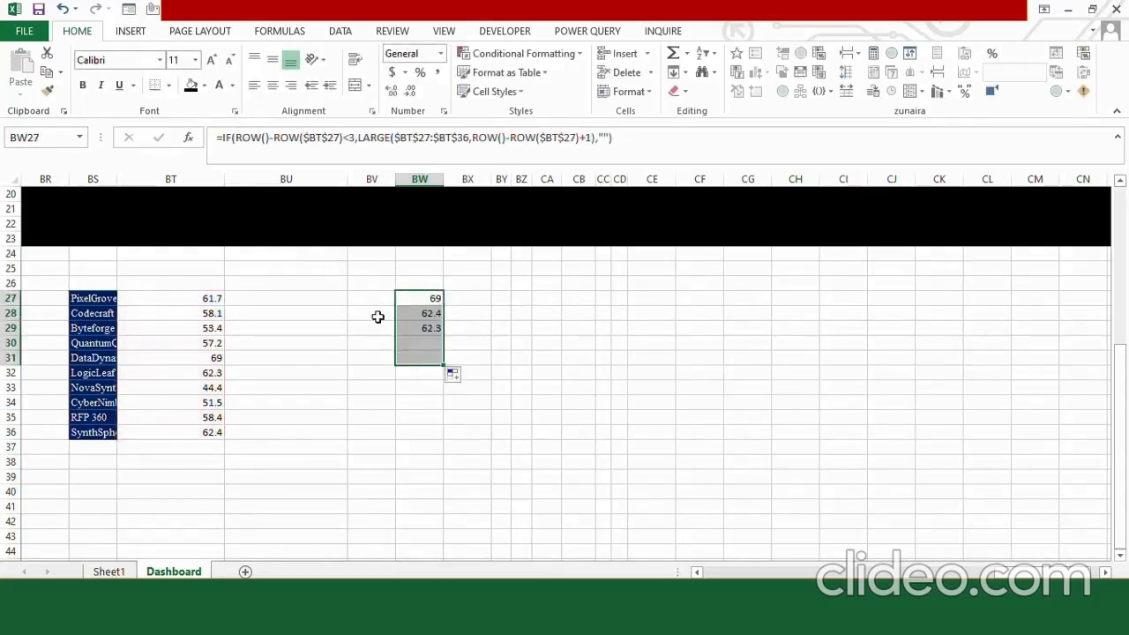
Begin an INDEX formula in BV27 using the company names in $BS$27:$BS$36 as its absolute array.
{"action": "left_click", "coordinate": [371, 301]}
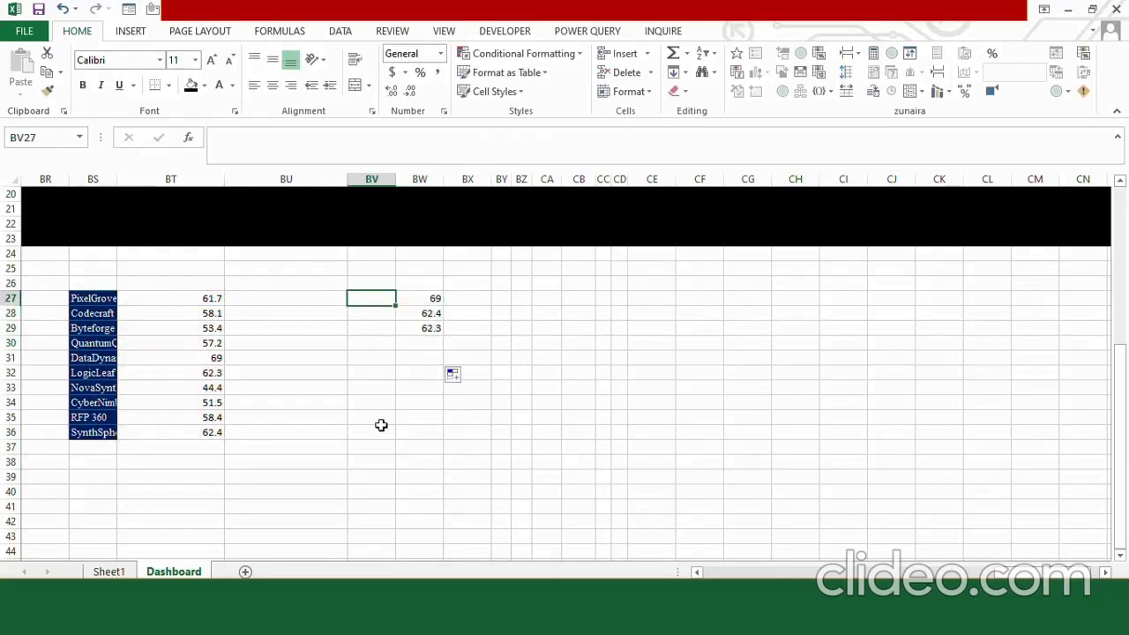
{"action": "type", "text": "="}
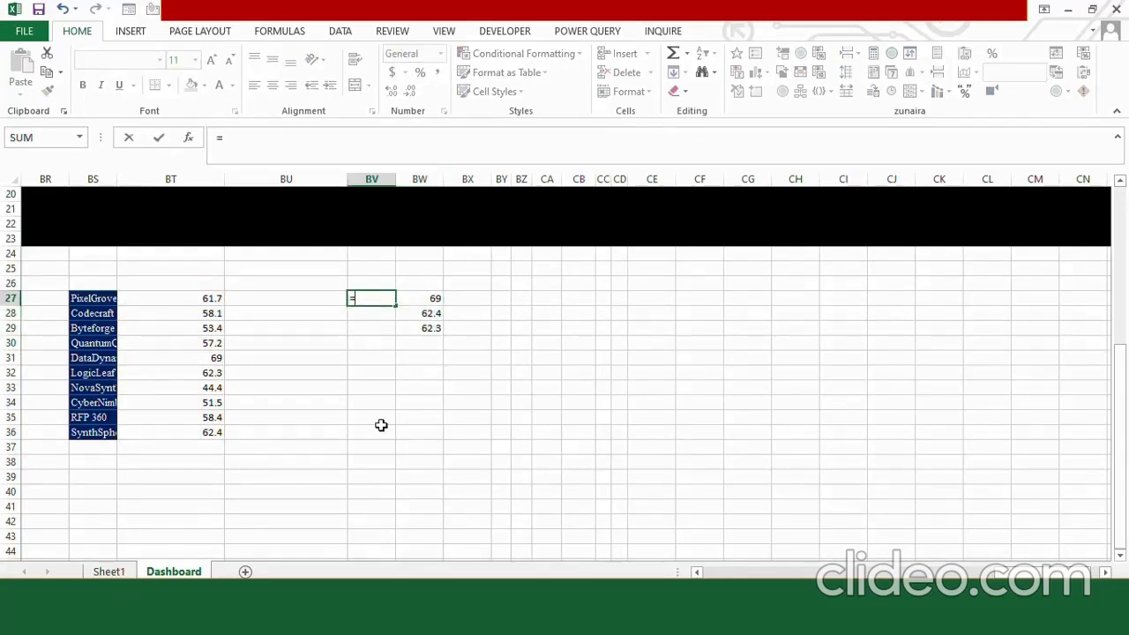
{"action": "type", "text": "INDEX"}
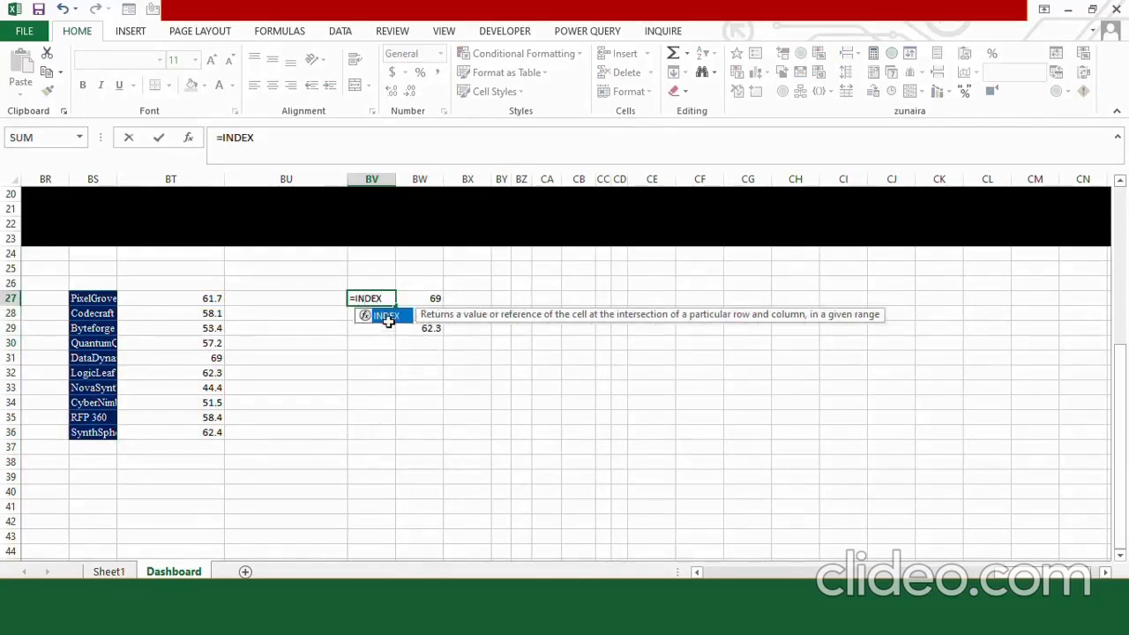
{"action": "type", "text": "("}
{"action": "left_click_drag", "start_coordinate": [101, 298], "coordinate": [97, 432]}
{"action": "key", "text": "F4"}
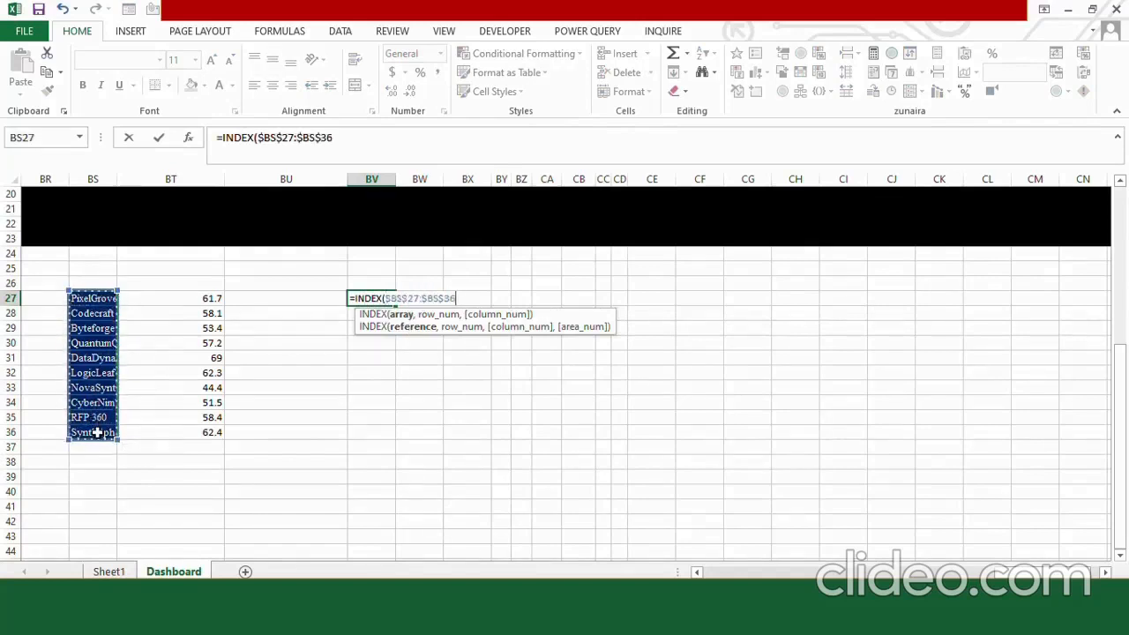
Complete the BV27 INDEX formula with MATCH(BV27,$BT$27:$BT$36,0) as its row argument and enter it.
{"action": "left_click", "coordinate": [350, 139]}
{"action": "type", "text": ",MATCH("}
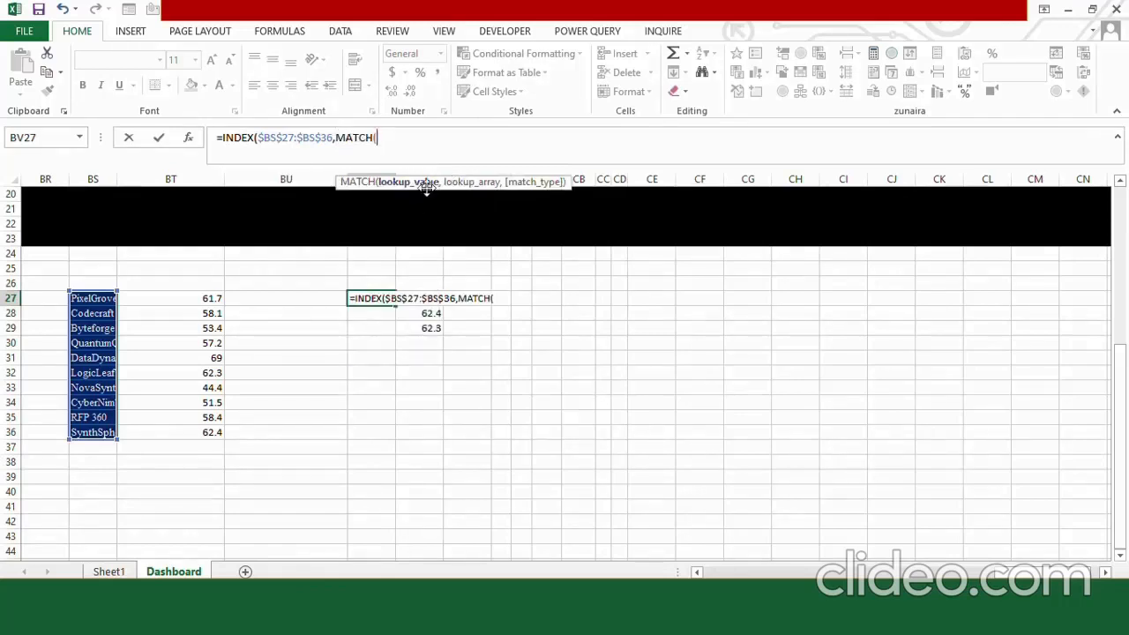
{"action": "type", "text": "BV"}
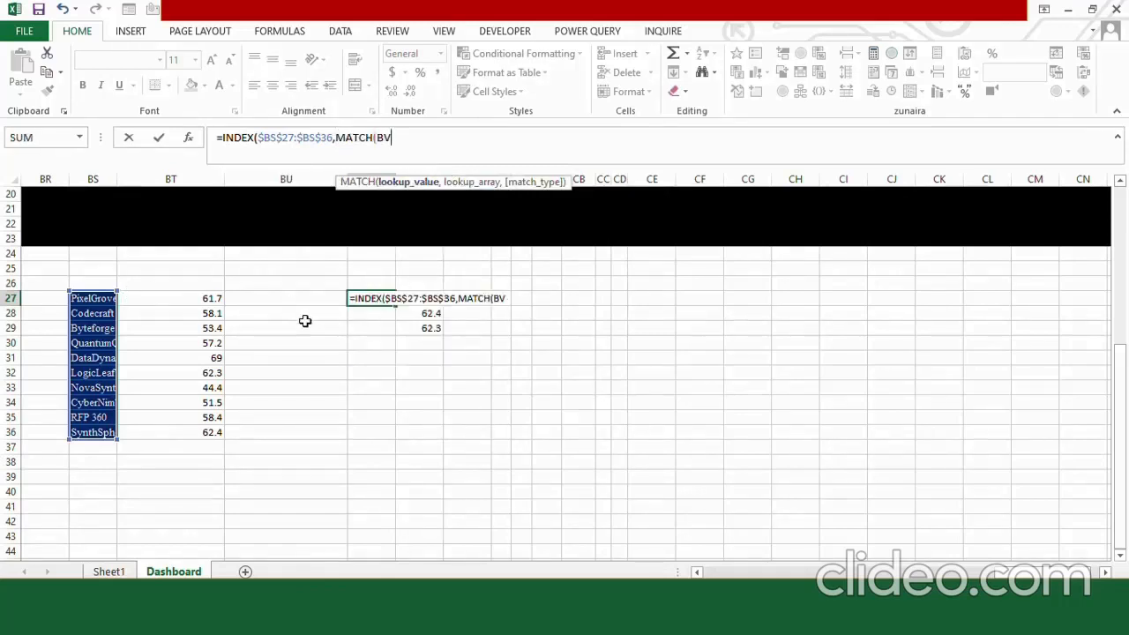
{"action": "type", "text": "27,"}
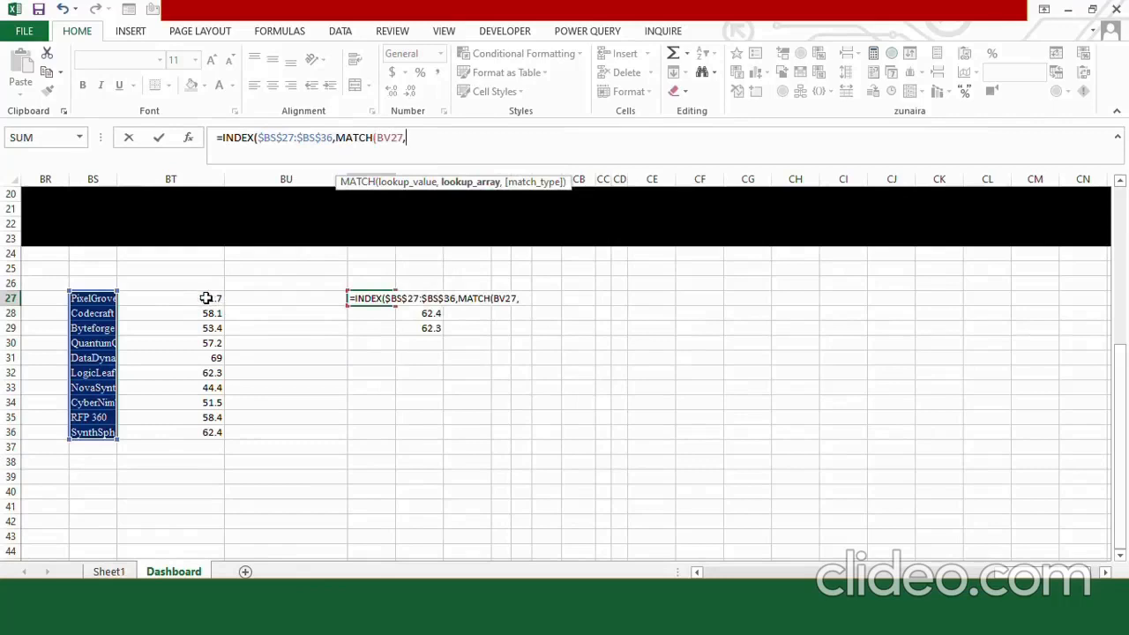
{"action": "left_click_drag", "start_coordinate": [205, 298], "coordinate": [211, 421]}
{"action": "key", "text": "F4"}
{"action": "type", "text": ",0"}
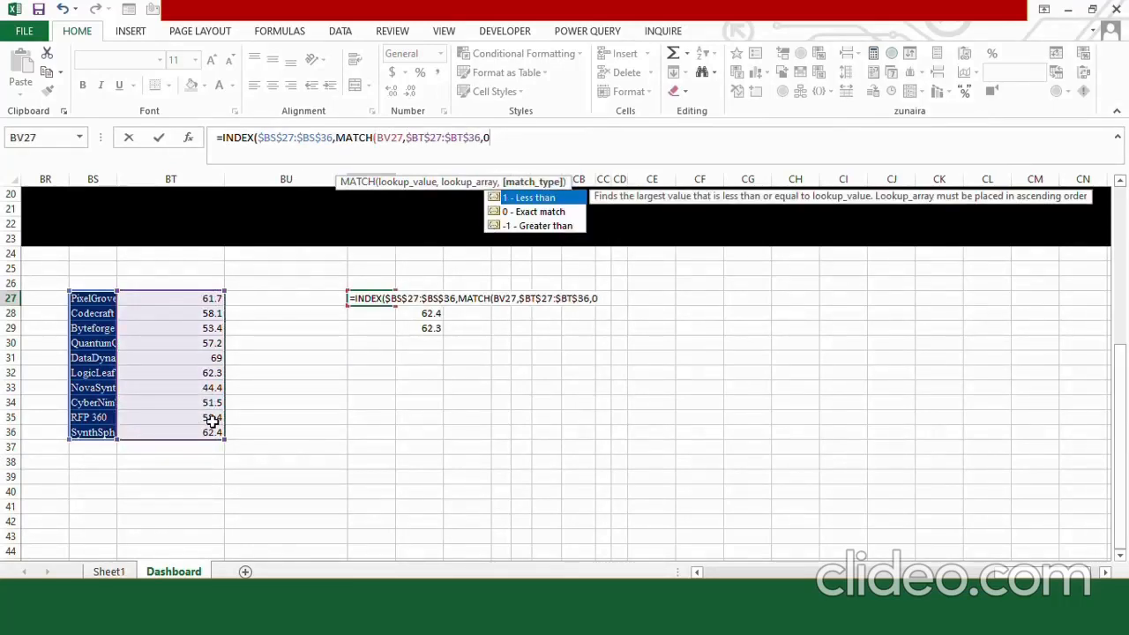
{"action": "type", "text": ")"}
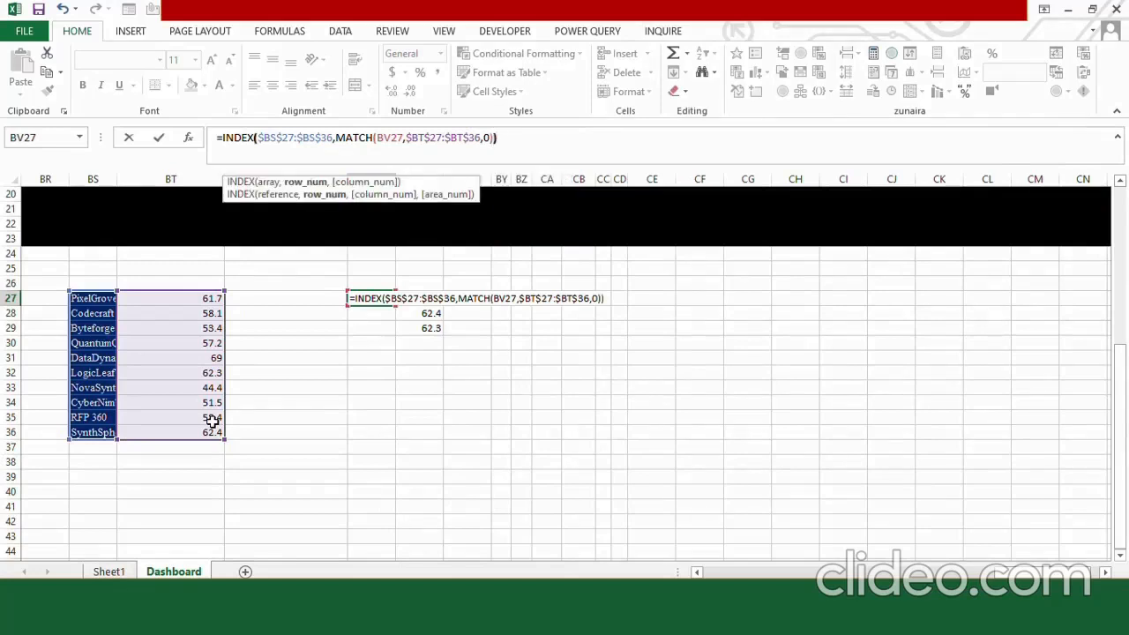
{"action": "key", "text": "Return"}
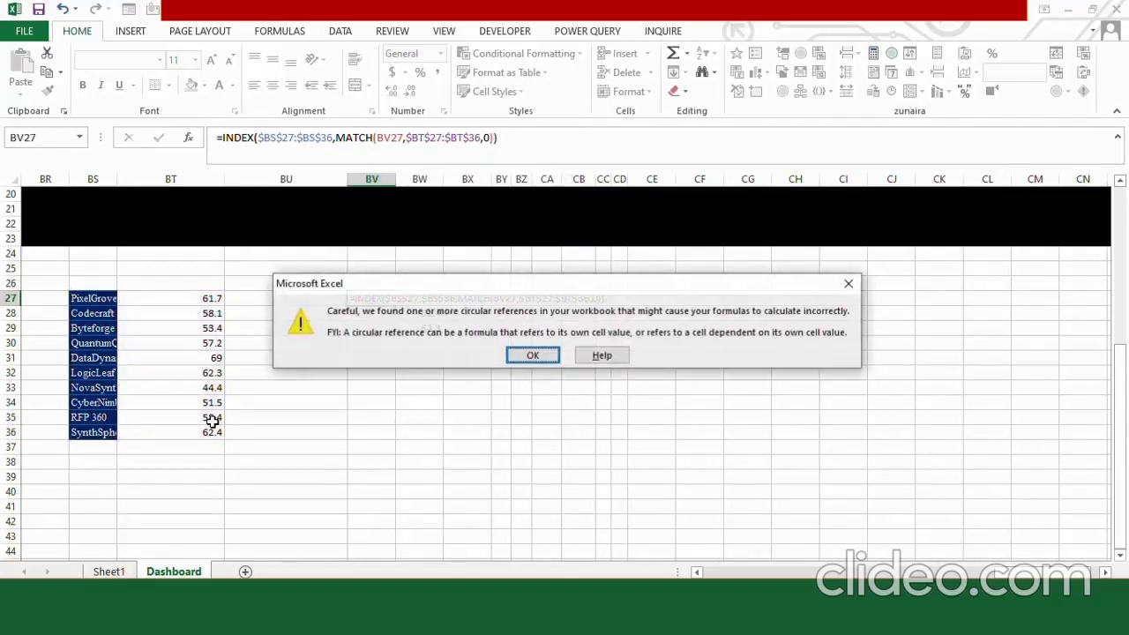
{"action": "key", "text": "Return"}
Correct the MATCH lookup cell in the BV27 formula to BW27 and fill the formula down beside the scores.
{"action": "left_click", "coordinate": [389, 138]}
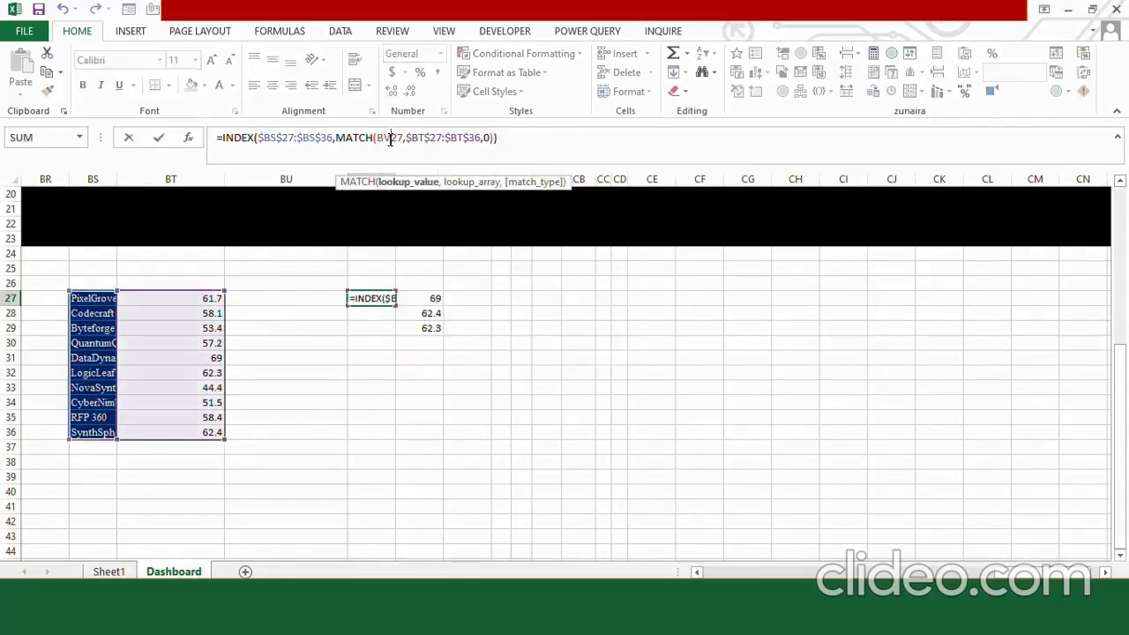
{"action": "key", "text": "BackSpace"}
{"action": "type", "text": "2"}
{"action": "type", "text": "W"}
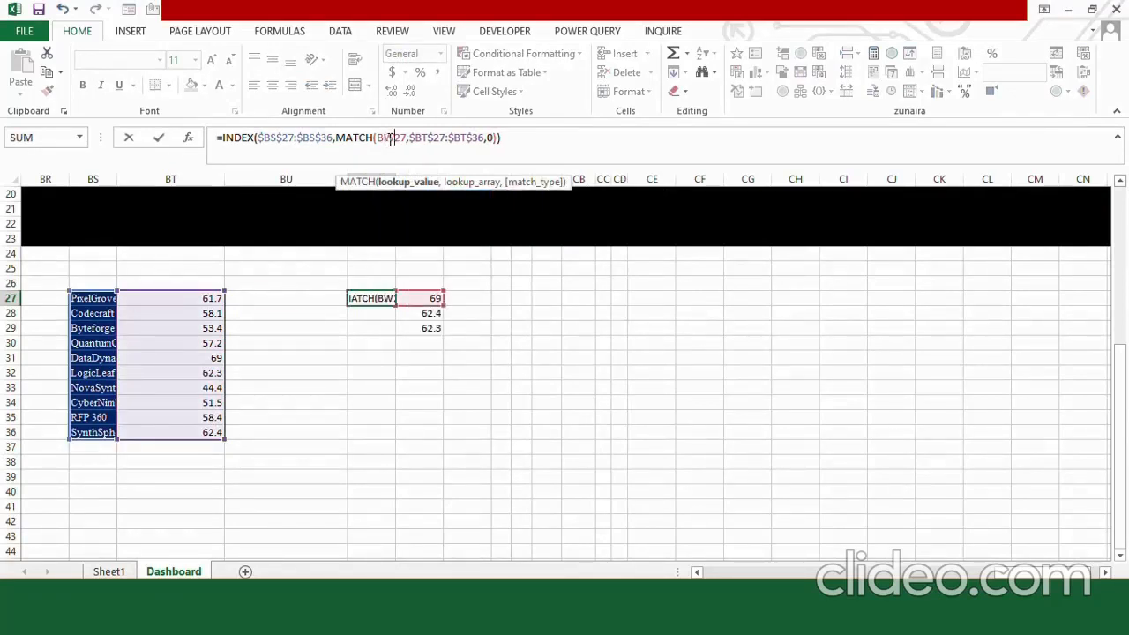
{"action": "key", "text": "Return"}
{"action": "left_click", "coordinate": [373, 370]}
Change the row limit in the BW27 IF formula to 5, and extend the scores and company names down to row 31.
{"action": "left_click", "coordinate": [419, 298]}
{"action": "left_click", "coordinate": [356, 141]}
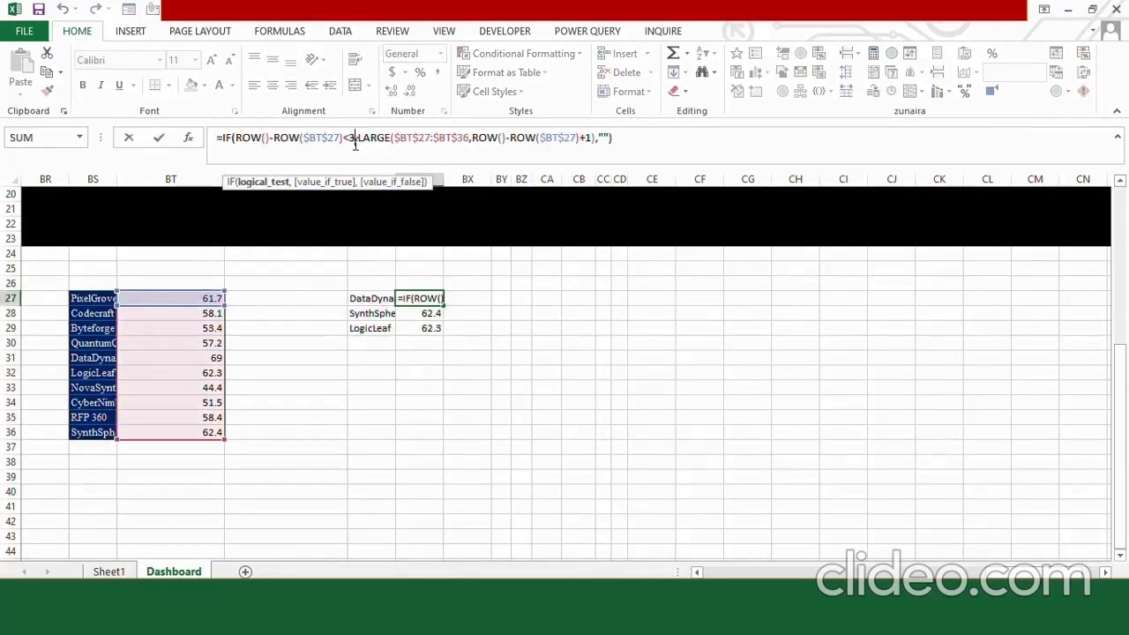
{"action": "key", "text": "BackSpace"}
{"action": "type", "text": "5"}
{"action": "key", "text": "ctrl+Return"}
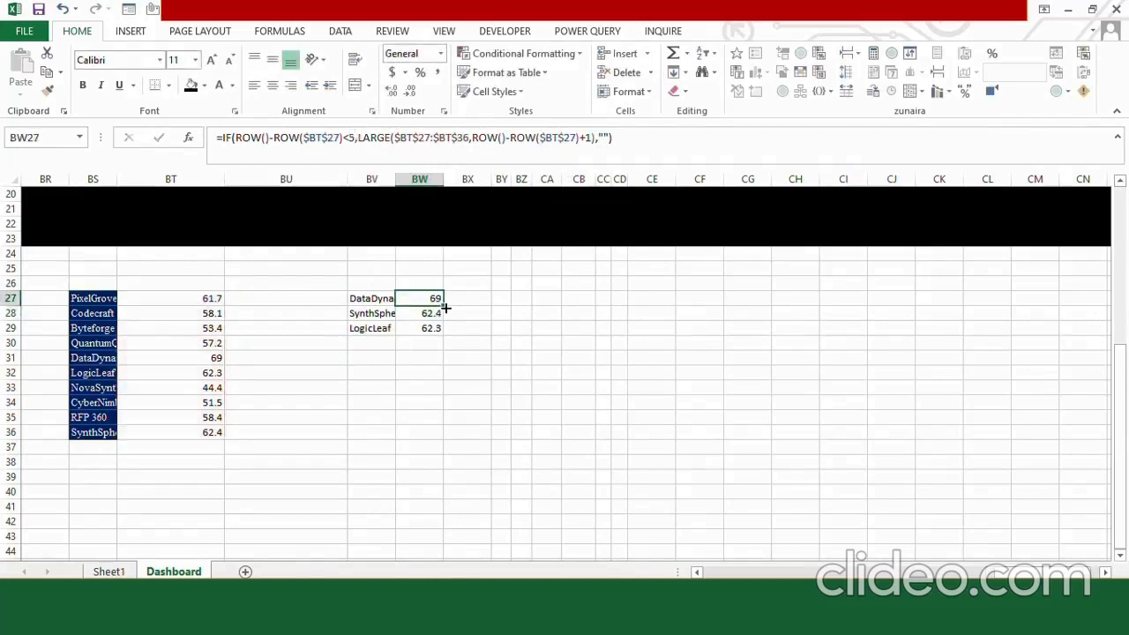
{"action": "left_click_drag", "start_coordinate": [443, 305], "coordinate": [442, 361]}
{"action": "left_click", "coordinate": [368, 328]}
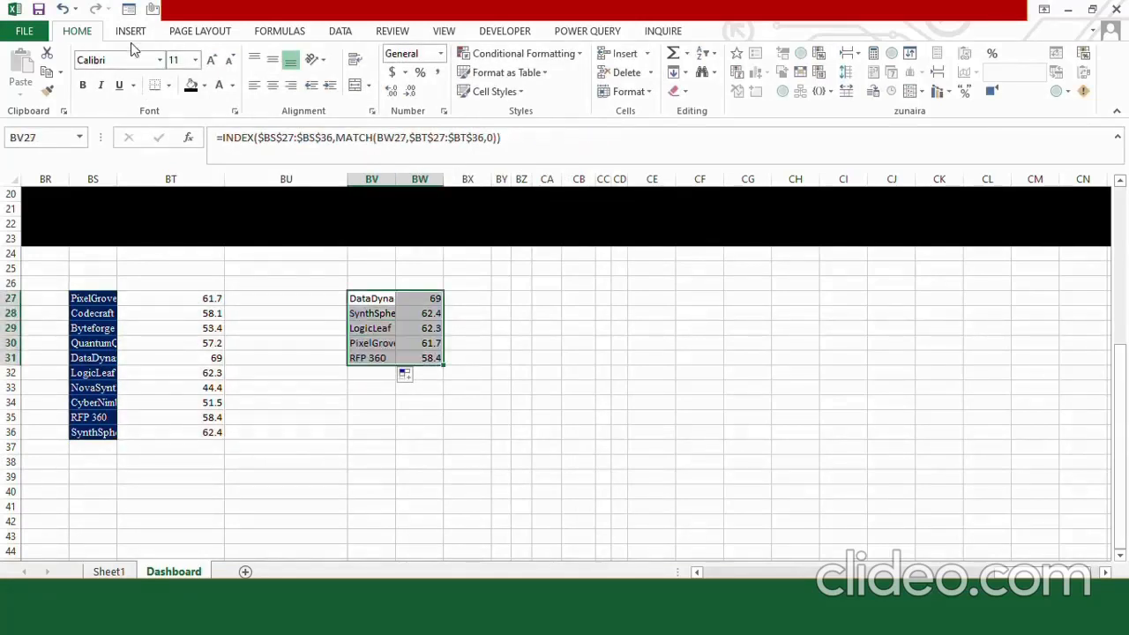
Insert a 2-D clustered column chart from the company names and scores in BV27:BW31.
{"action": "left_click", "coordinate": [131, 31]}
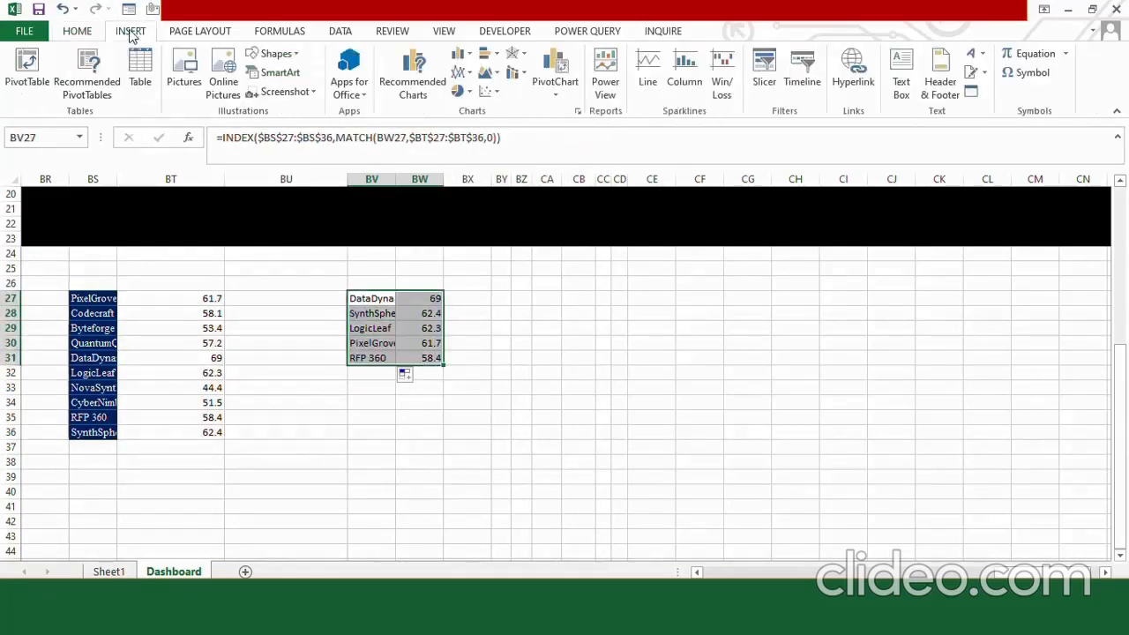
{"action": "left_click", "coordinate": [464, 55]}
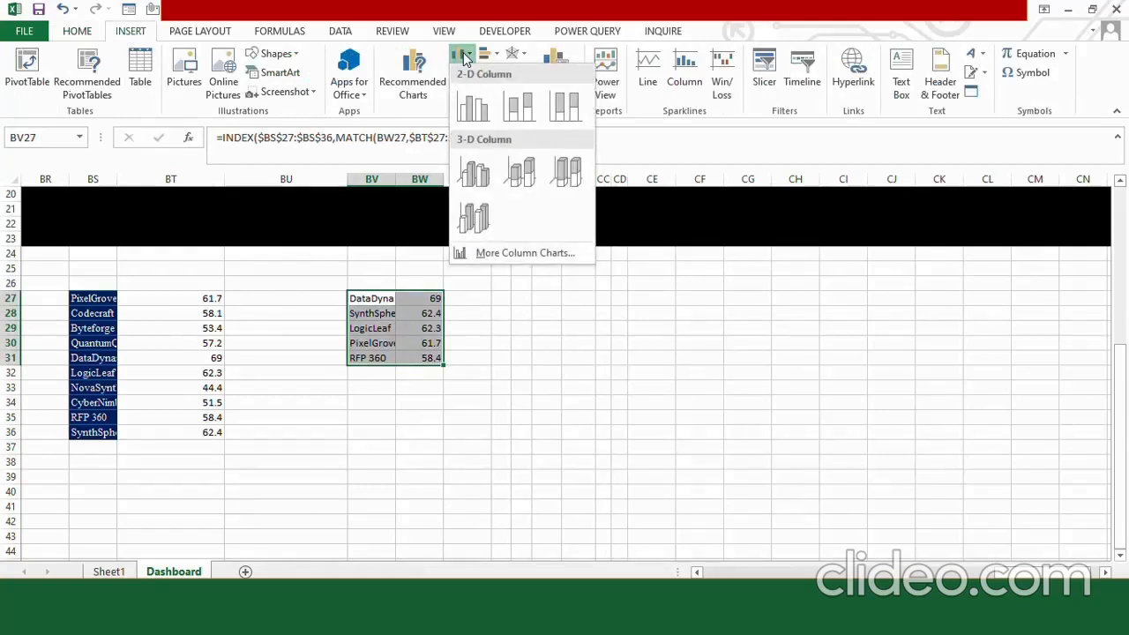
{"action": "left_click", "coordinate": [473, 104]}
Replace the column chart's title with "Top Bidders".
{"action": "left_click", "coordinate": [589, 292]}
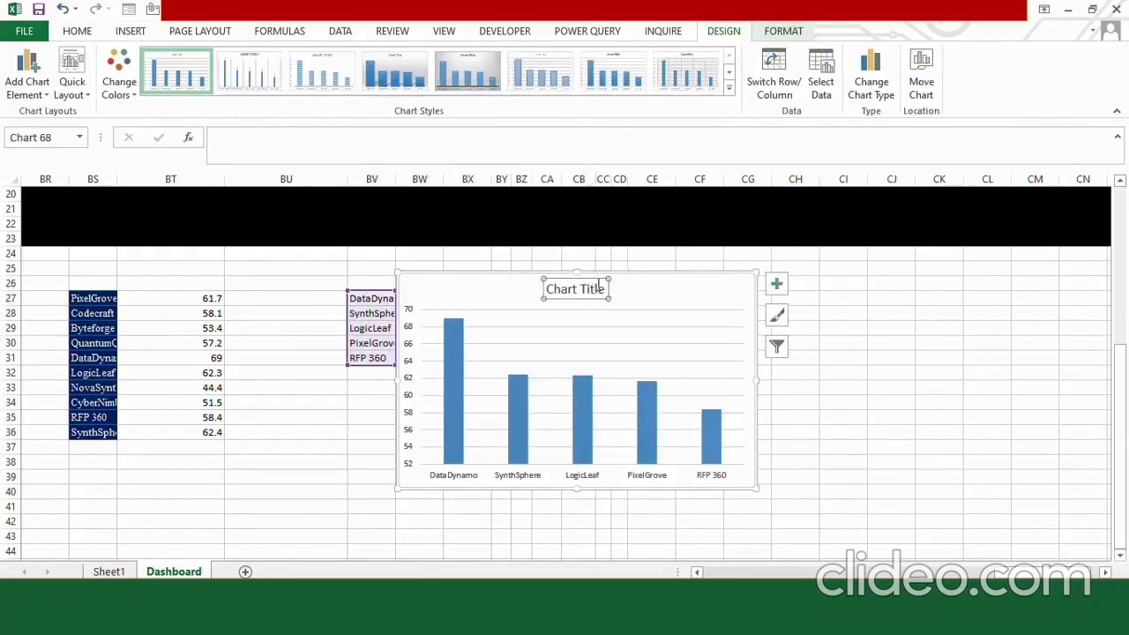
{"action": "key", "text": "BackSpace"}
{"action": "key", "text": "BackSpace"}
{"action": "key", "text": "BackSpace"}
{"action": "key", "text": "BackSpace"}
{"action": "key", "text": "BackSpace"}
{"action": "key", "text": "BackSpace"}
{"action": "key", "text": "BackSpace"}
{"action": "key", "text": "BackSpace"}
{"action": "key", "text": "BackSpace"}
{"action": "key", "text": "BackSpace"}
{"action": "key", "text": "BackSpace"}
{"action": "type", "text": "Top"}
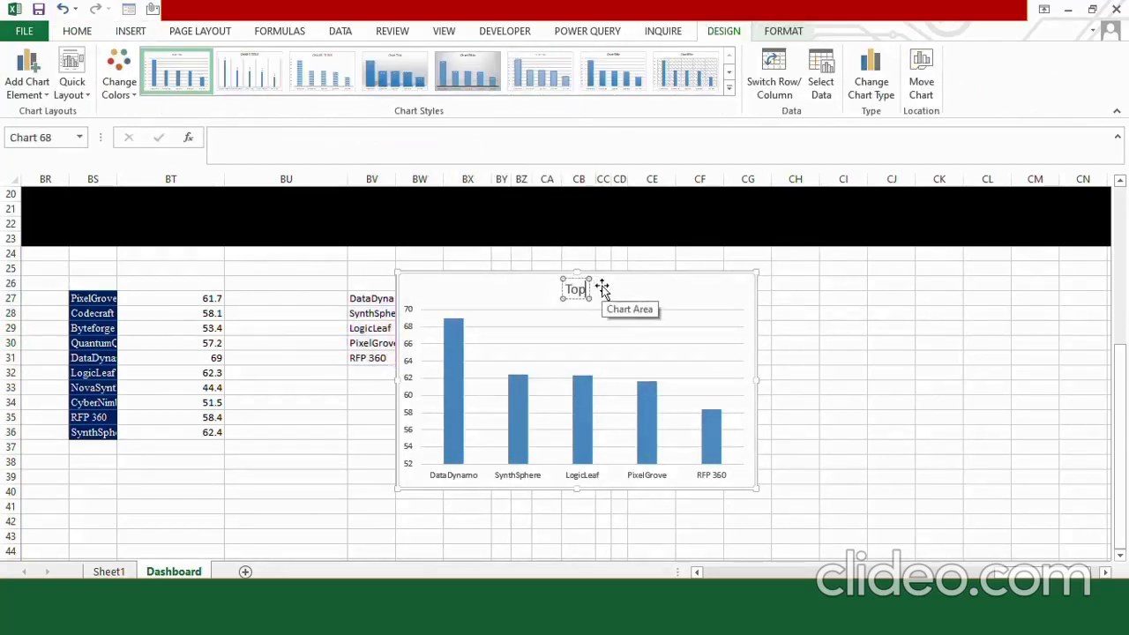
{"action": "type", "text": " Bidders"}
{"action": "left_click", "coordinate": [603, 291]}
Set the Top Bidders chart area to no fill and no outline.
{"action": "left_click", "coordinate": [783, 31]}
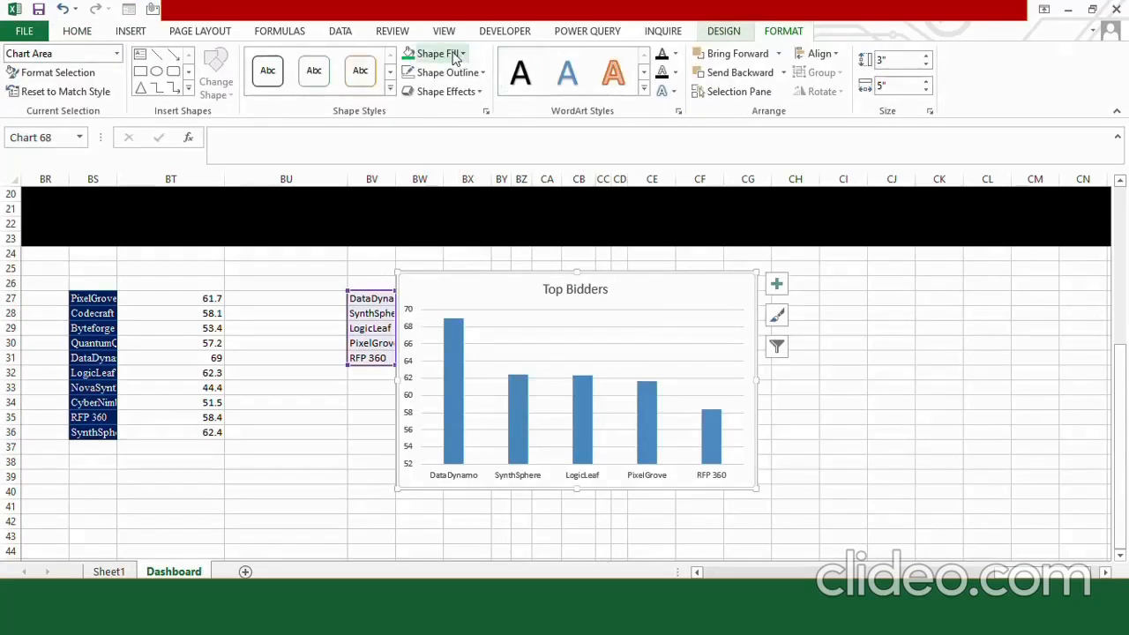
{"action": "left_click", "coordinate": [454, 55]}
{"action": "left_click", "coordinate": [439, 219]}
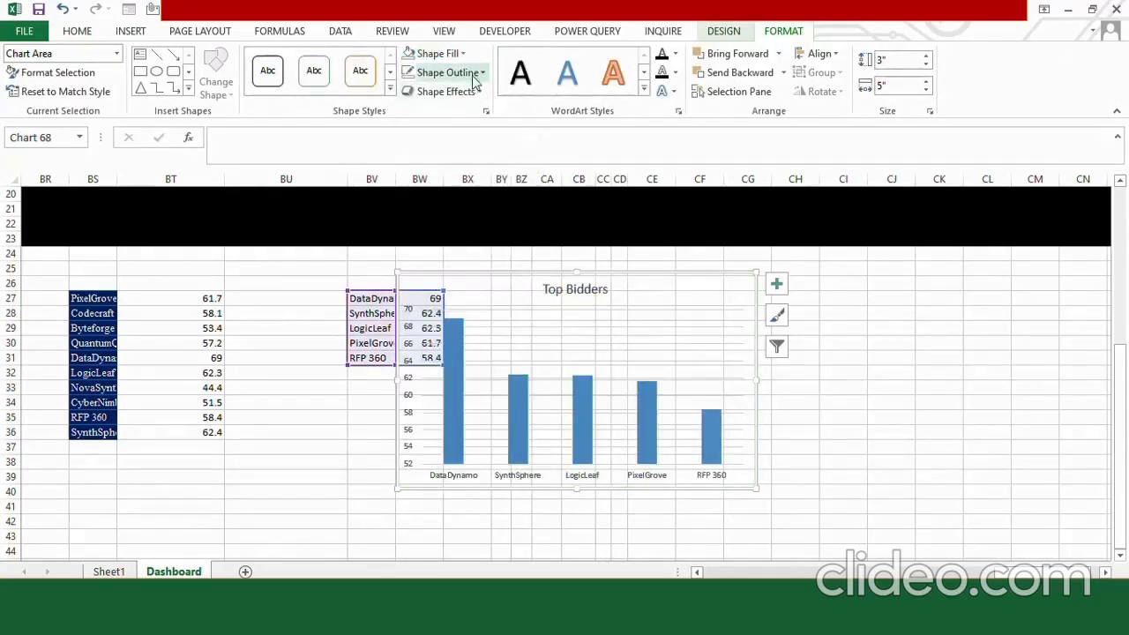
{"action": "left_click", "coordinate": [446, 72]}
{"action": "left_click", "coordinate": [477, 240]}
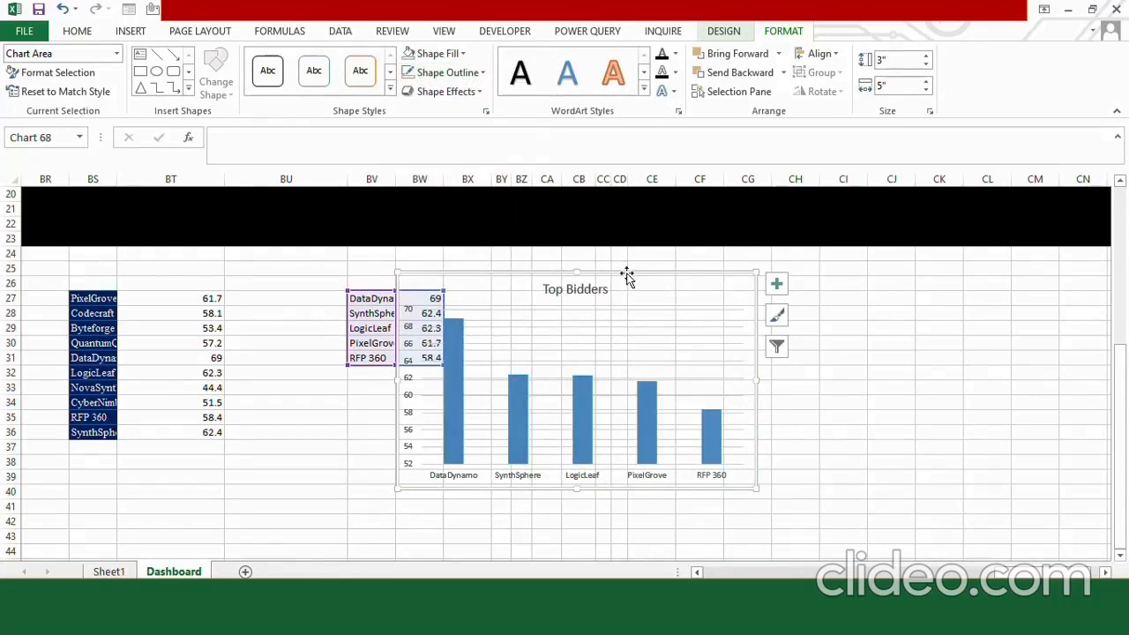
Move the Top Bidders chart onto the black area beside the ranking table and make its text white.
{"action": "left_click_drag", "start_coordinate": [626, 276], "coordinate": [605, 176]}
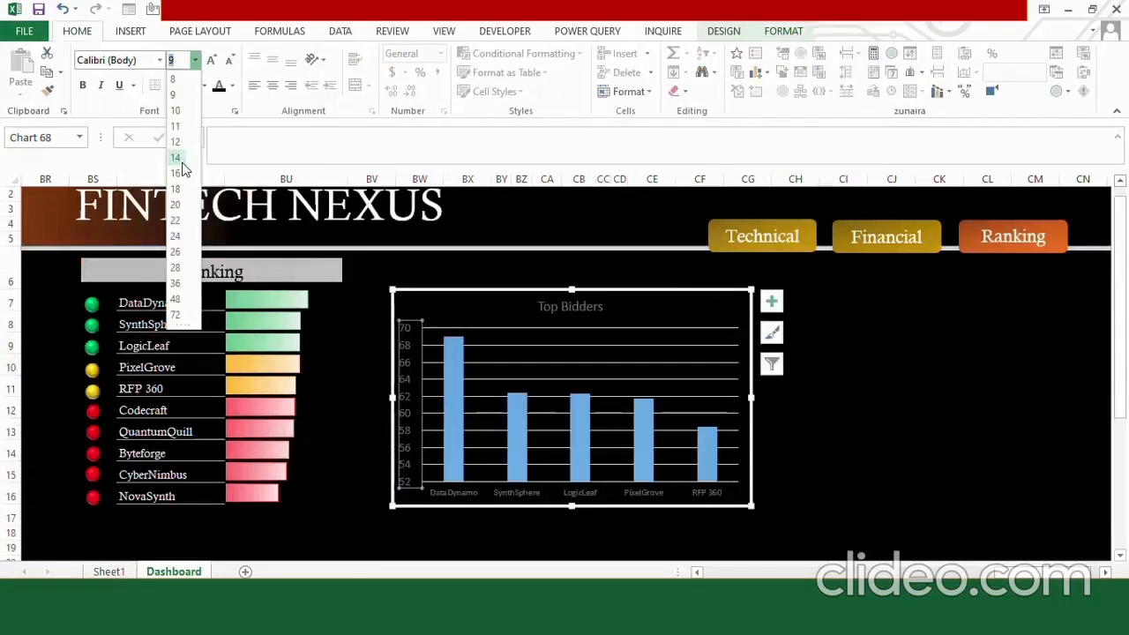
{"action": "left_click", "coordinate": [177, 142]}
{"action": "left_click", "coordinate": [234, 86]}
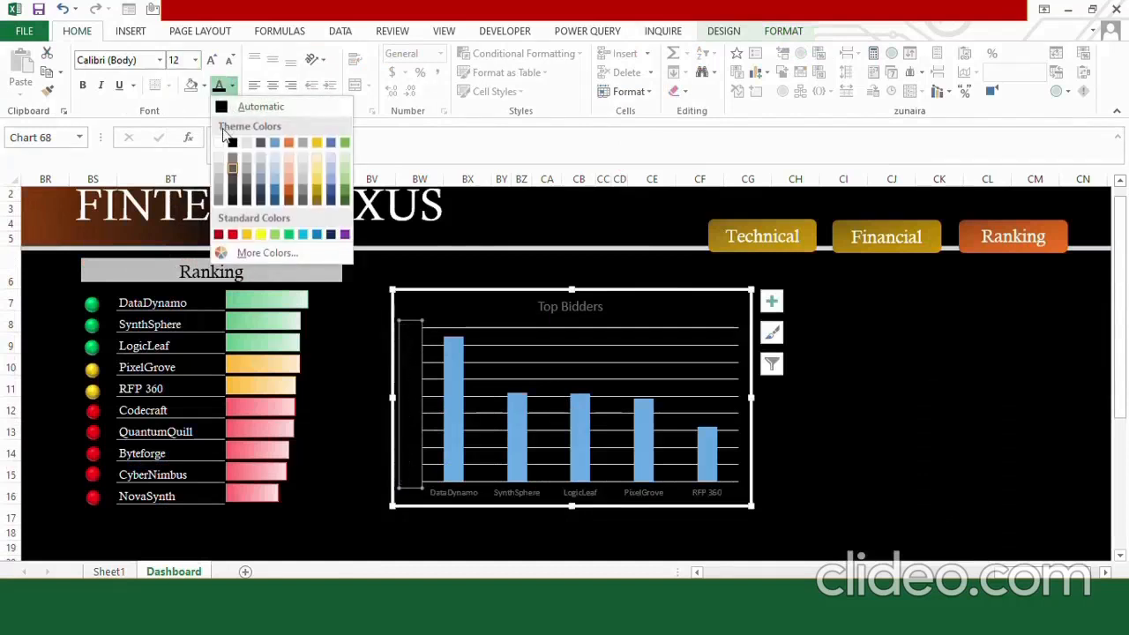
{"action": "left_click", "coordinate": [226, 130]}
Fill only the DataDynamo column of the chart with standard green and remove its outline.
{"action": "left_click", "coordinate": [451, 377]}
{"action": "left_click", "coordinate": [451, 377]}
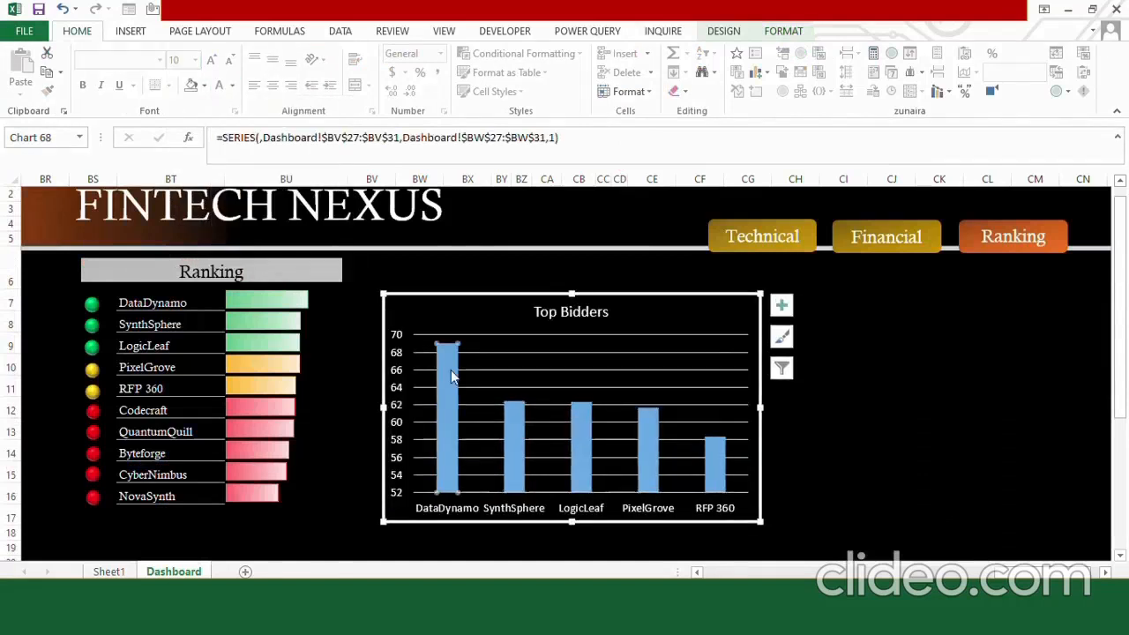
{"action": "left_click", "coordinate": [782, 30]}
{"action": "left_click", "coordinate": [458, 54]}
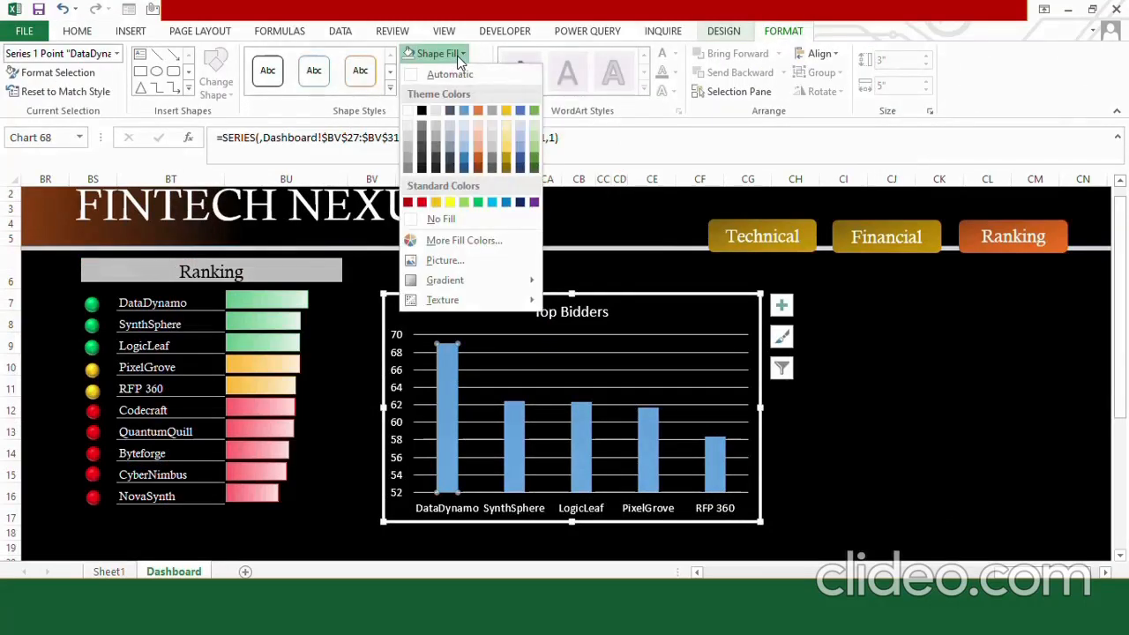
{"action": "left_click", "coordinate": [477, 202]}
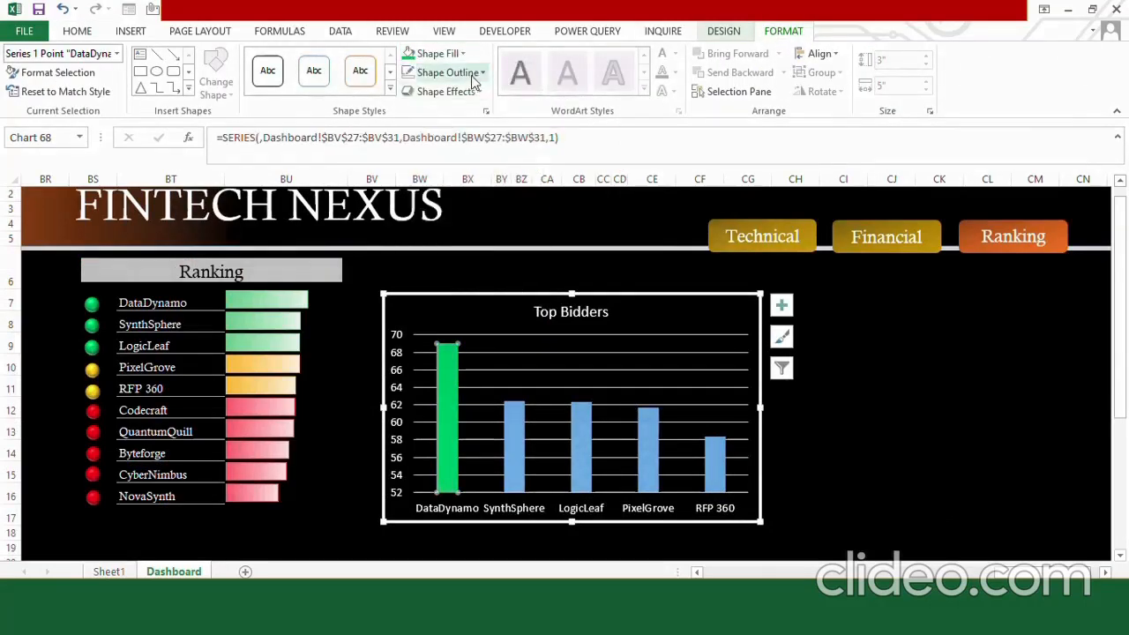
{"action": "left_click", "coordinate": [441, 73]}
Fill the SynthSphere column of the chart with standard light green.
{"action": "left_click", "coordinate": [514, 441]}
{"action": "left_click", "coordinate": [451, 55]}
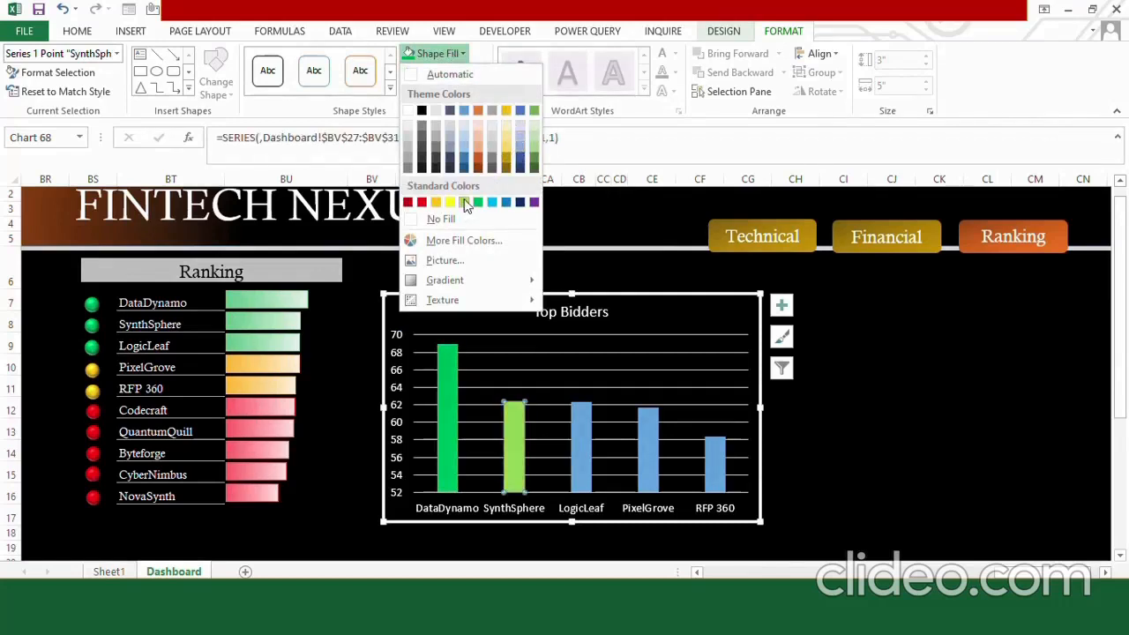
{"action": "left_click", "coordinate": [465, 203]}
Fill the LogicLeaf column with a pale green theme colour and remove its outline.
{"action": "key", "text": "Right"}
{"action": "left_click", "coordinate": [455, 54]}
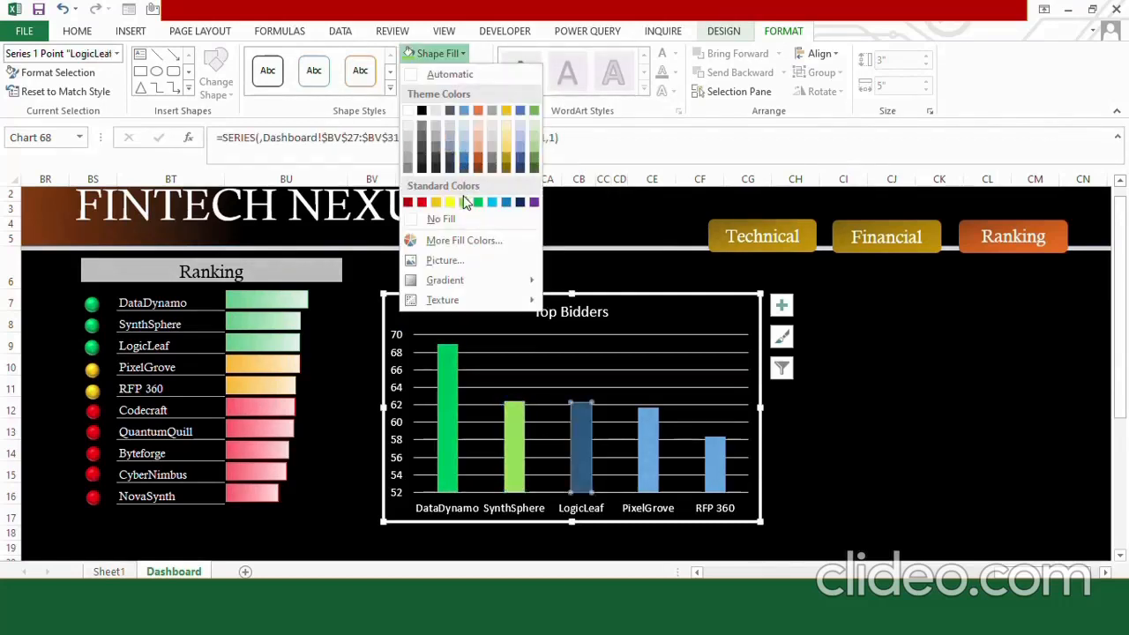
{"action": "left_click", "coordinate": [539, 146]}
{"action": "left_click", "coordinate": [442, 72]}
{"action": "left_click", "coordinate": [449, 235]}
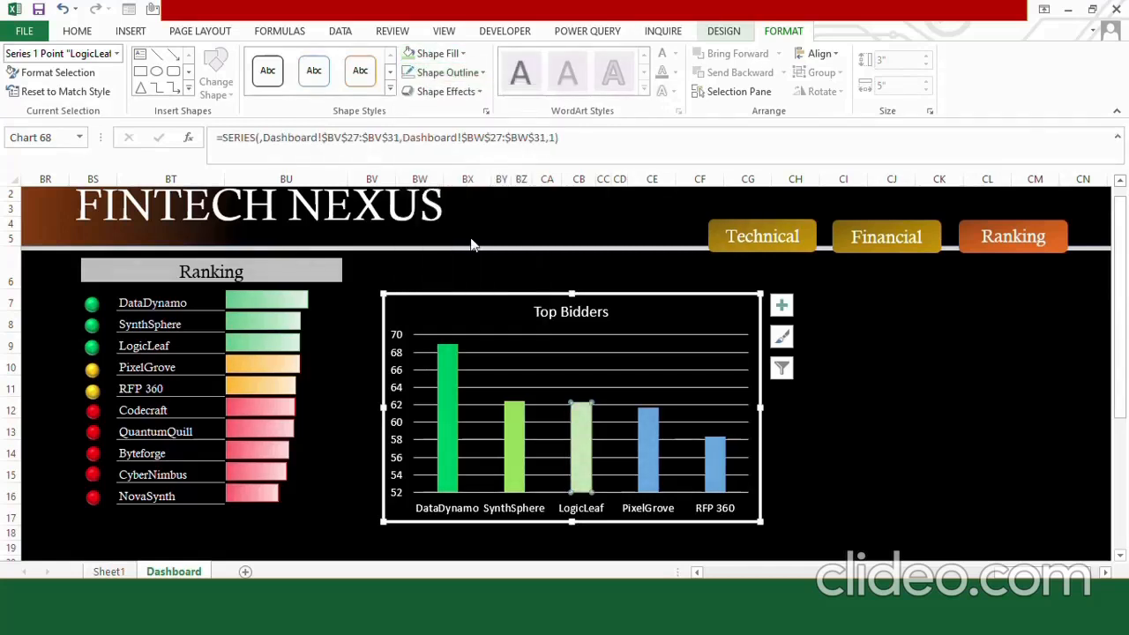
Fill the PixelGrove column of the chart with the orange theme colour.
{"action": "left_click", "coordinate": [640, 414]}
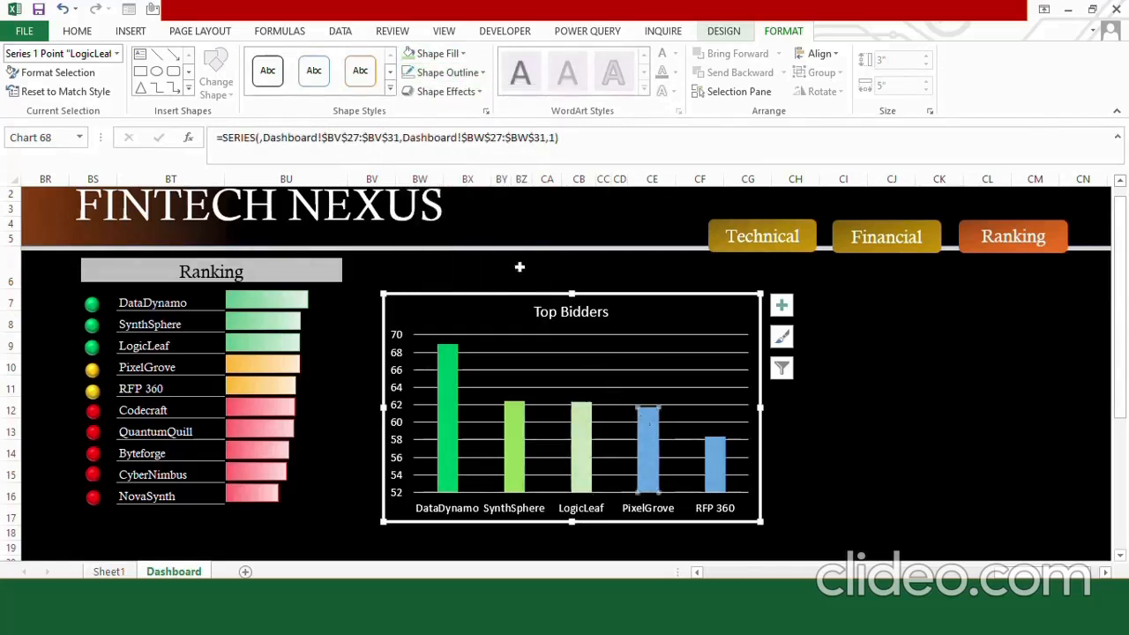
{"action": "left_click", "coordinate": [459, 54]}
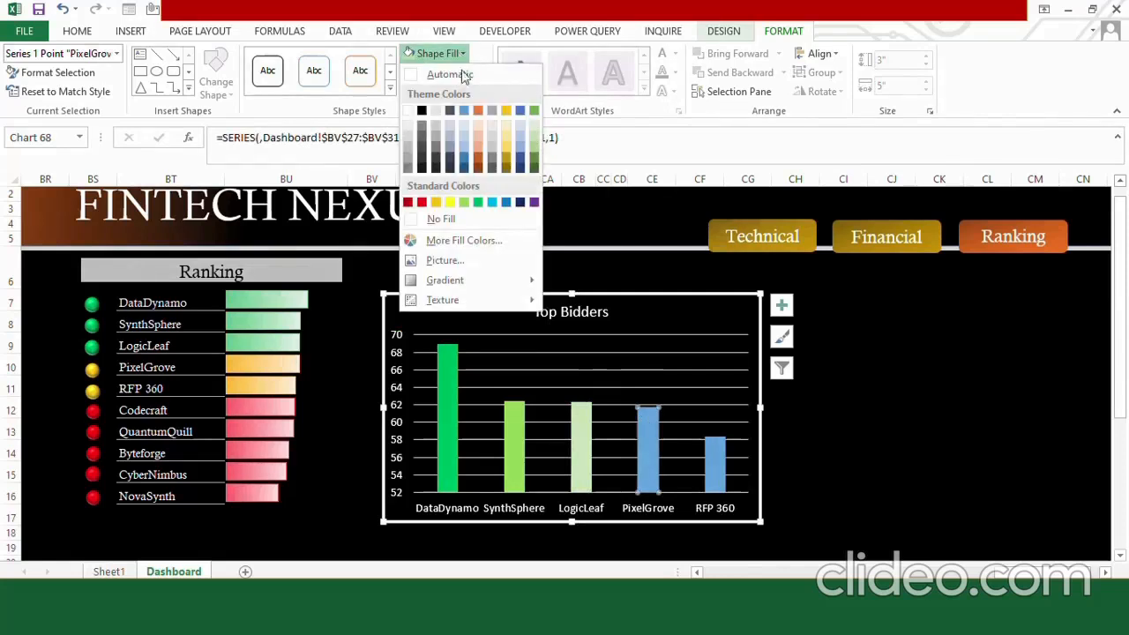
{"action": "left_click", "coordinate": [477, 111]}
Fill the RFP 360 column with the golden-orange standard colour and remove its outline.
{"action": "key", "text": "Right"}
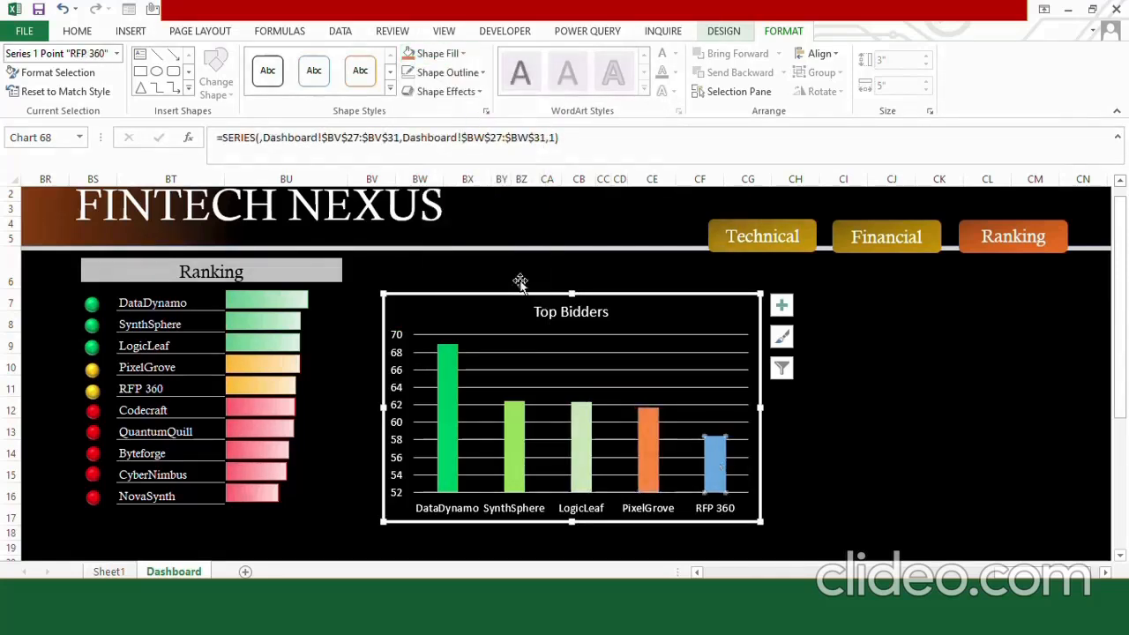
{"action": "left_click", "coordinate": [445, 54]}
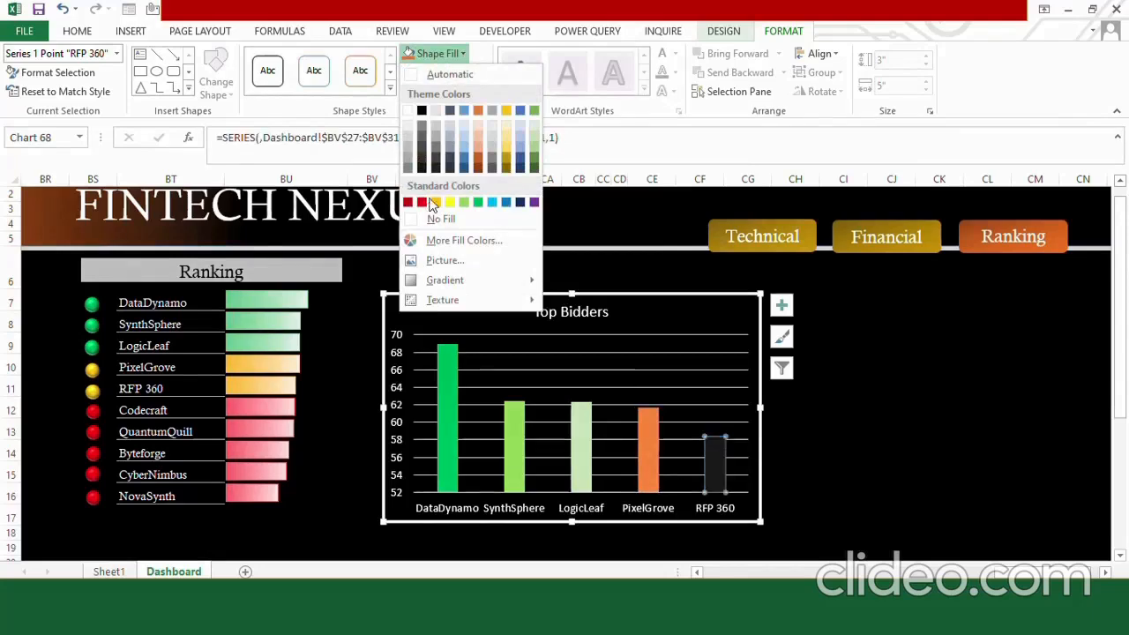
{"action": "left_click", "coordinate": [436, 202]}
{"action": "left_click", "coordinate": [447, 72]}
{"action": "left_click", "coordinate": [468, 241]}
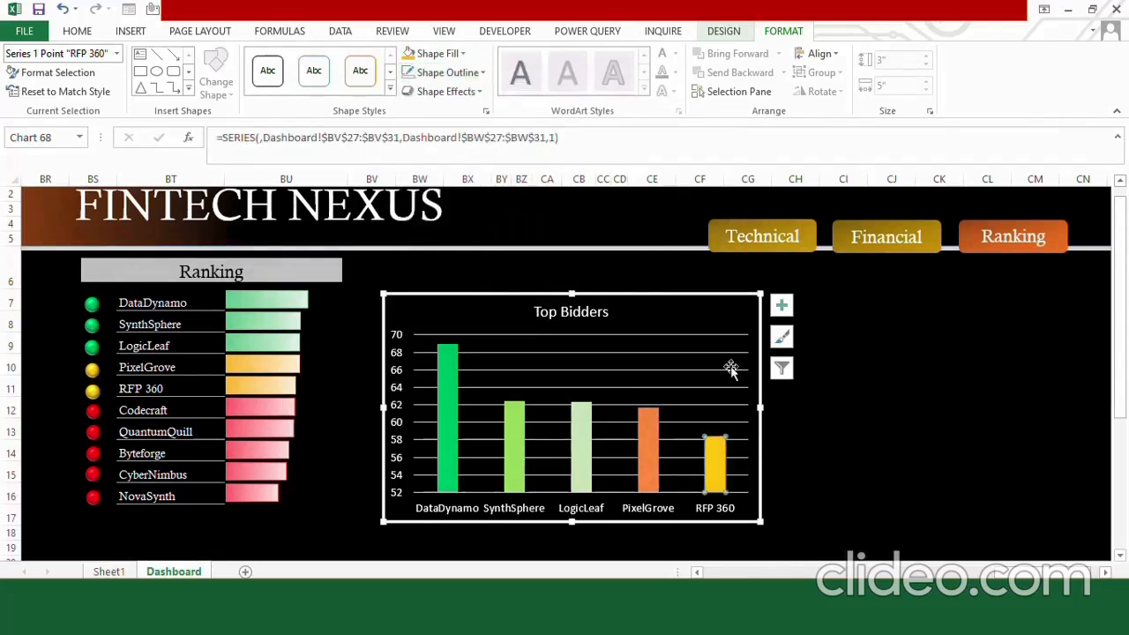
Enter 100 in cell BV35, below the top bidders helper table on the Dashboard sheet.
{"action": "left_click", "coordinate": [840, 449]}
{"action": "left_click_drag", "start_coordinate": [1034, 573], "coordinate": [1040, 573]}
{"action": "left_click_drag", "start_coordinate": [1121, 291], "coordinate": [1126, 416]}
{"action": "left_click", "coordinate": [372, 459]}
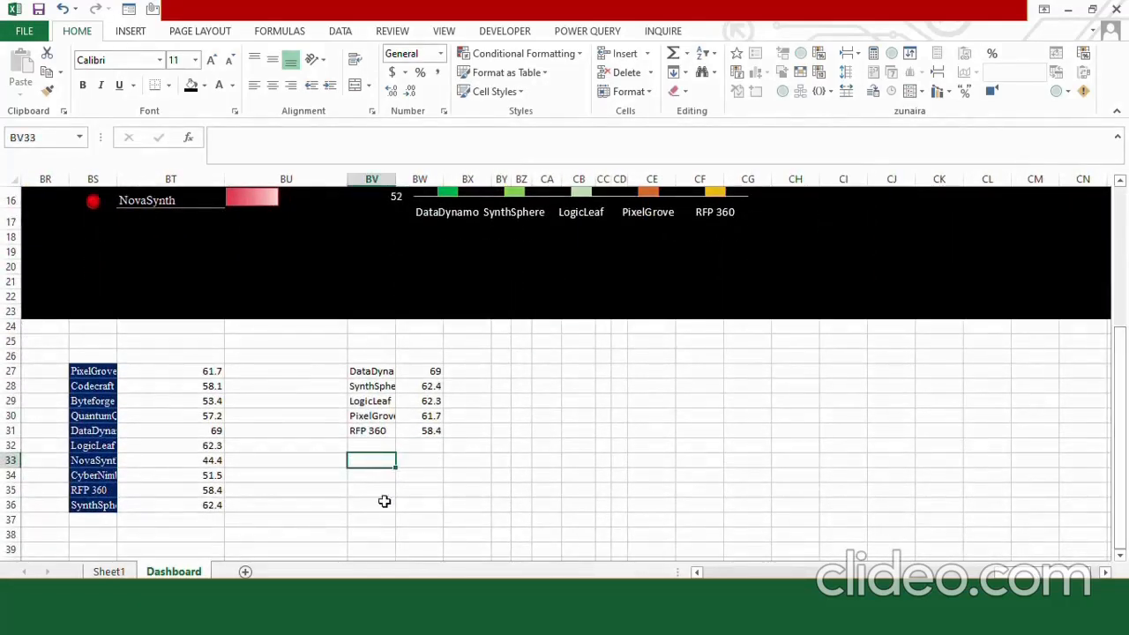
{"action": "left_click", "coordinate": [371, 489]}
{"action": "type", "text": "100"}
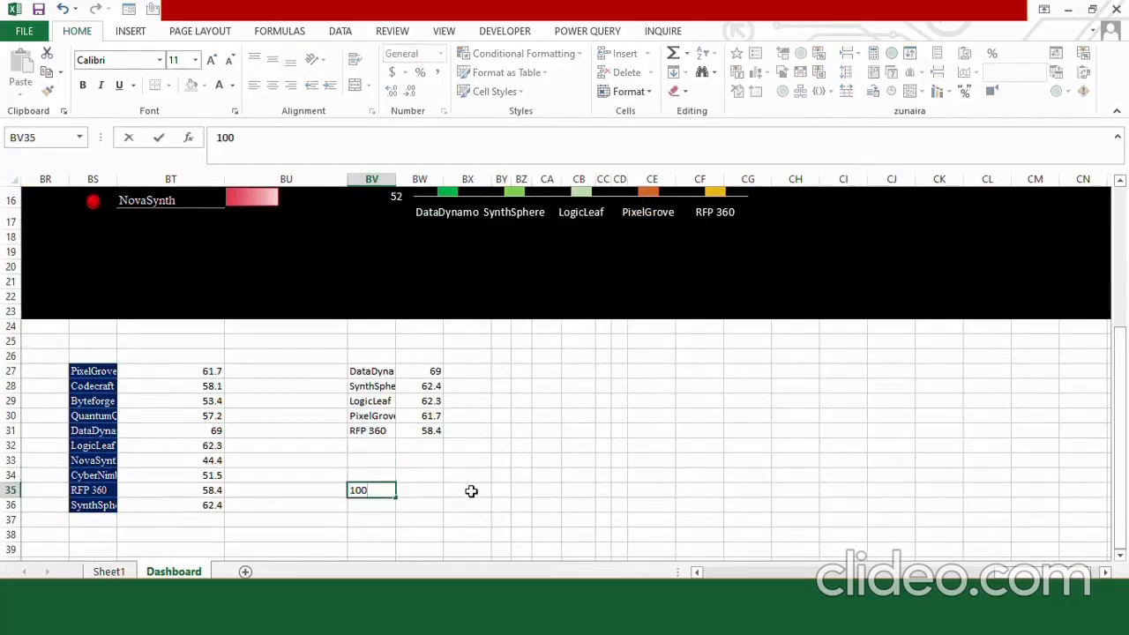
Link cell BW35 to the last TF Accumulative value on Sheet1, cell P12.
{"action": "left_click", "coordinate": [424, 496]}
{"action": "type", "text": "="}
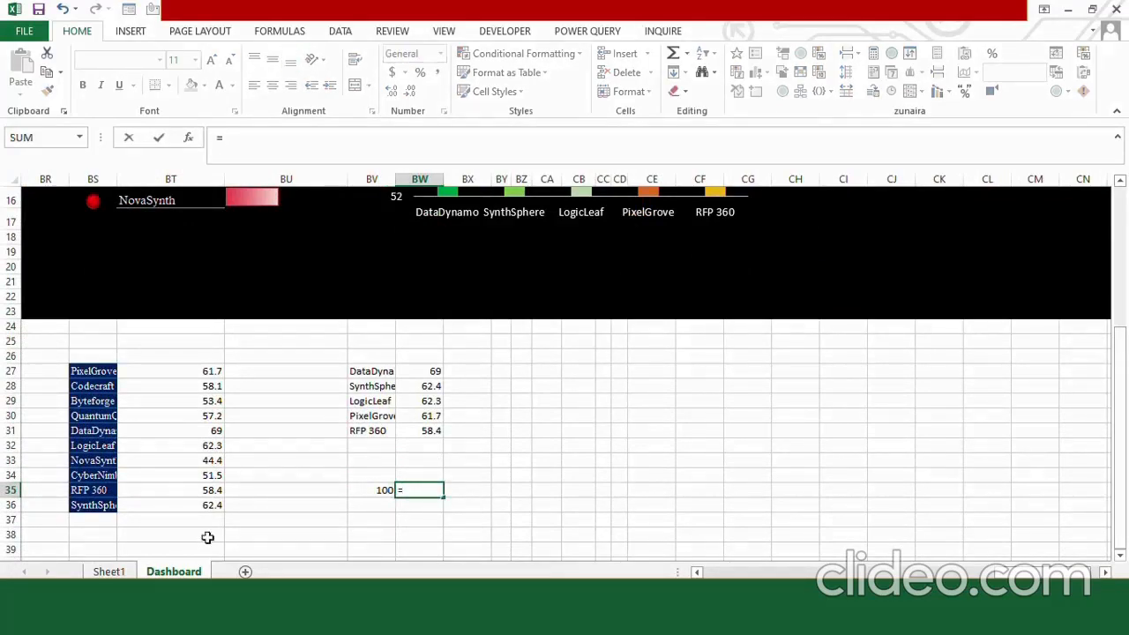
{"action": "left_click", "coordinate": [108, 572]}
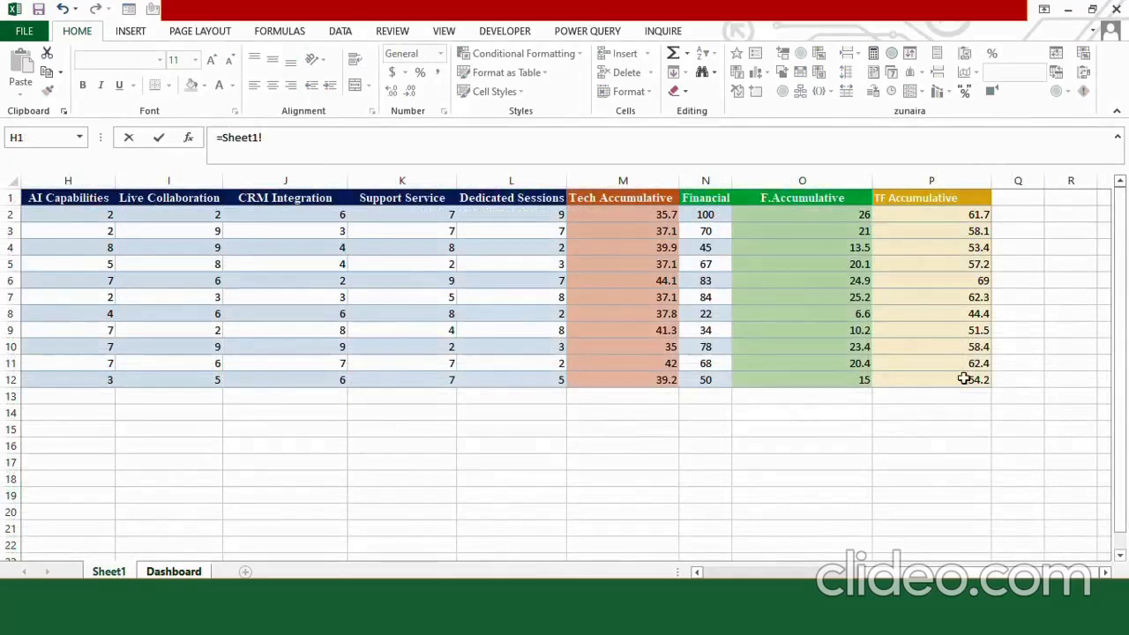
{"action": "left_click", "coordinate": [964, 378]}
{"action": "key", "text": "Return"}
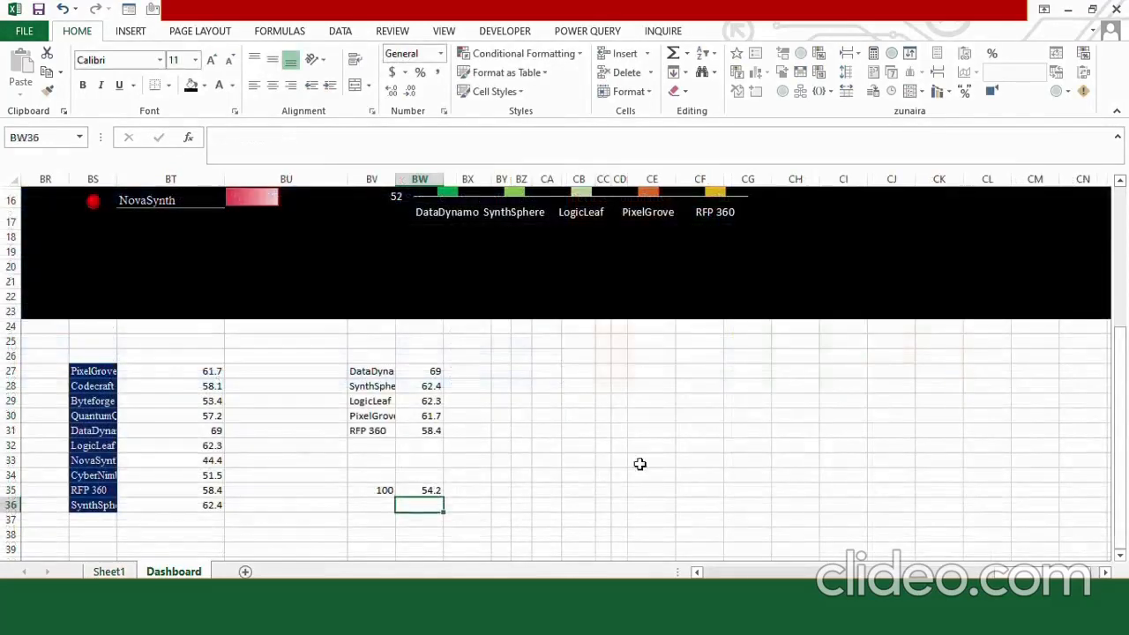
Insert a doughnut chart from BV35:BW35 and delete its title and legend.
{"action": "left_click_drag", "start_coordinate": [373, 488], "coordinate": [405, 493]}
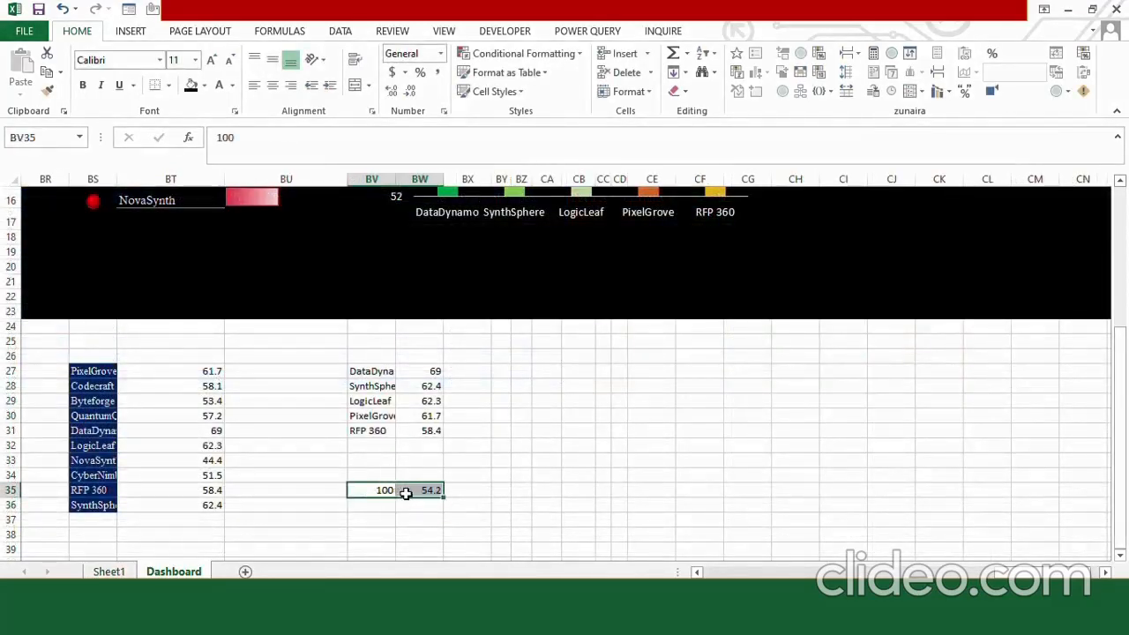
{"action": "left_click", "coordinate": [131, 31]}
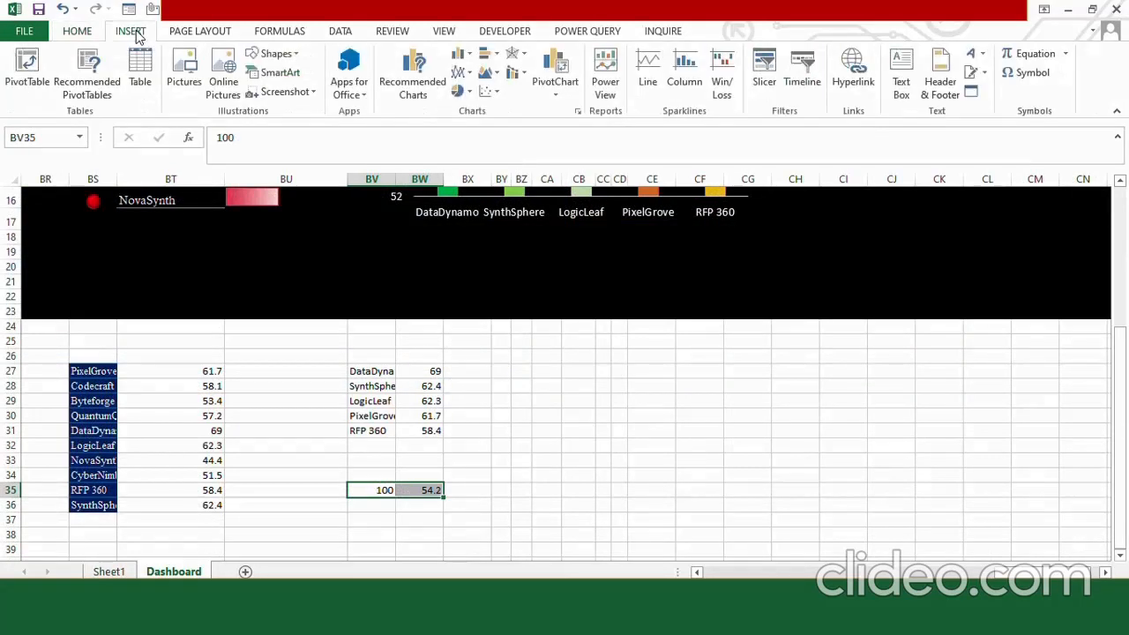
{"action": "left_click", "coordinate": [457, 90]}
{"action": "left_click", "coordinate": [482, 265]}
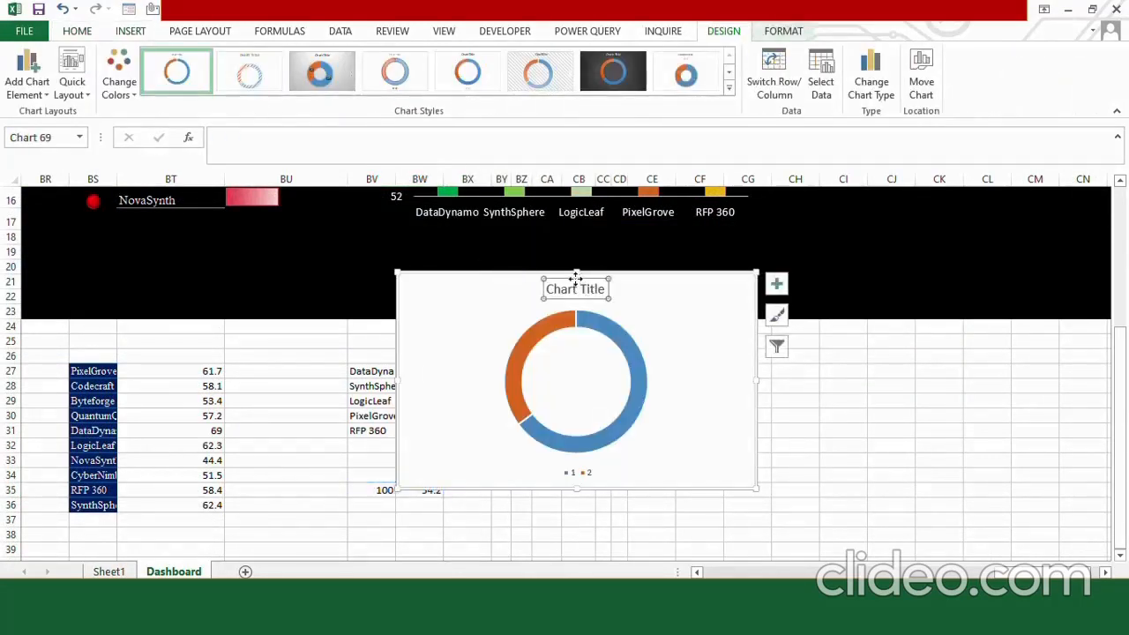
{"action": "key", "text": "Delete"}
{"action": "left_click", "coordinate": [578, 472]}
{"action": "key", "text": "Delete"}
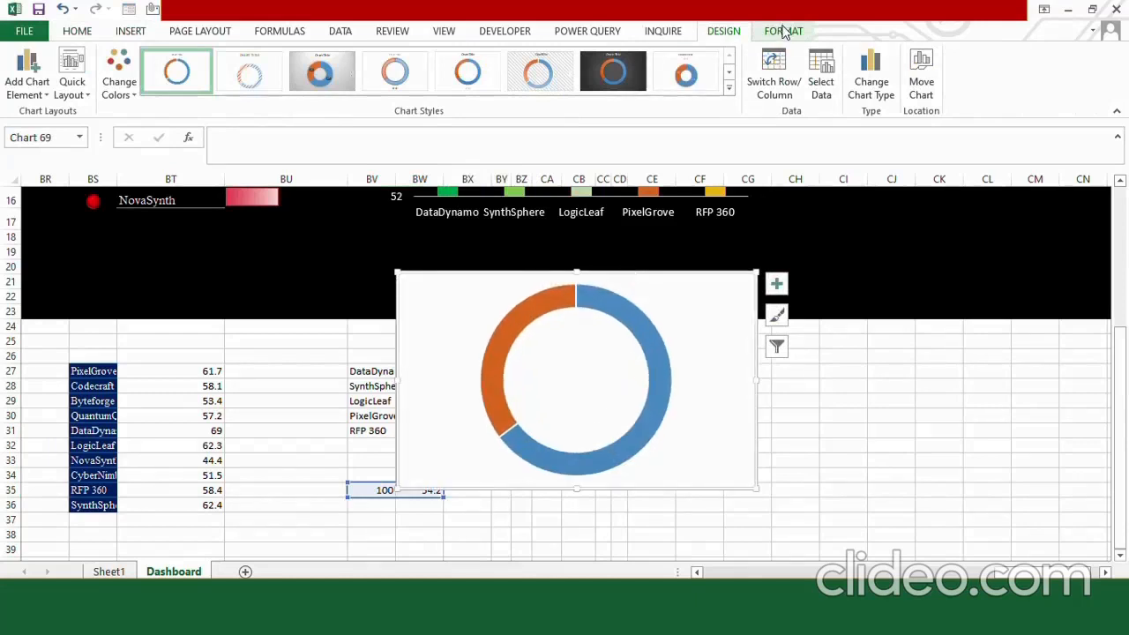
Remove the fill and the outline of the doughnut chart area.
{"action": "left_click", "coordinate": [783, 31]}
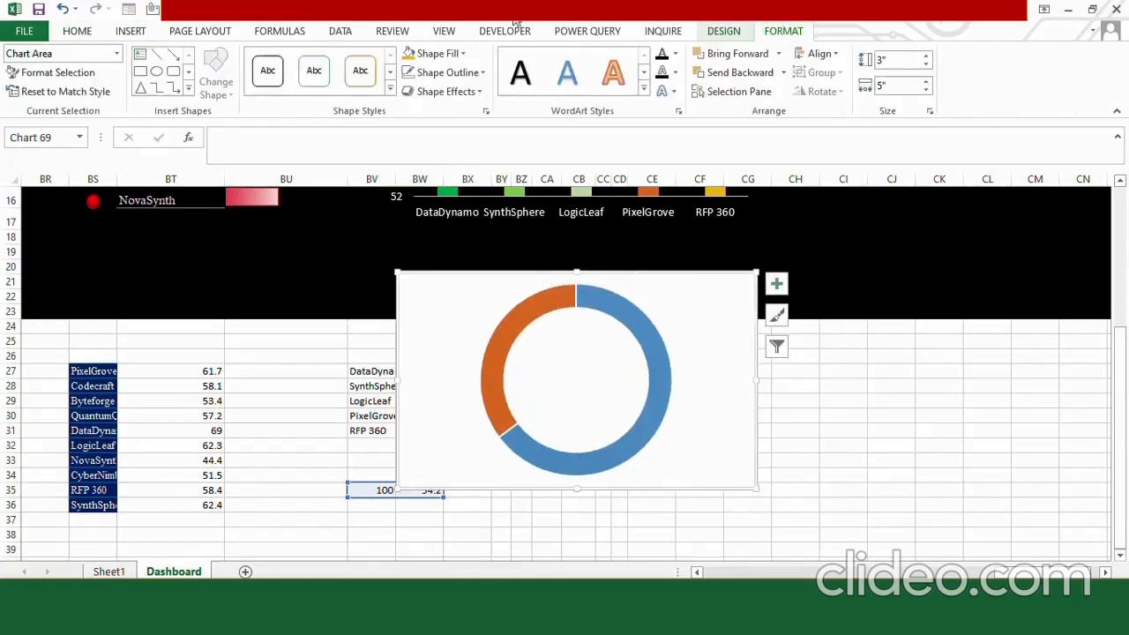
{"action": "left_click", "coordinate": [438, 53]}
{"action": "left_click", "coordinate": [457, 221]}
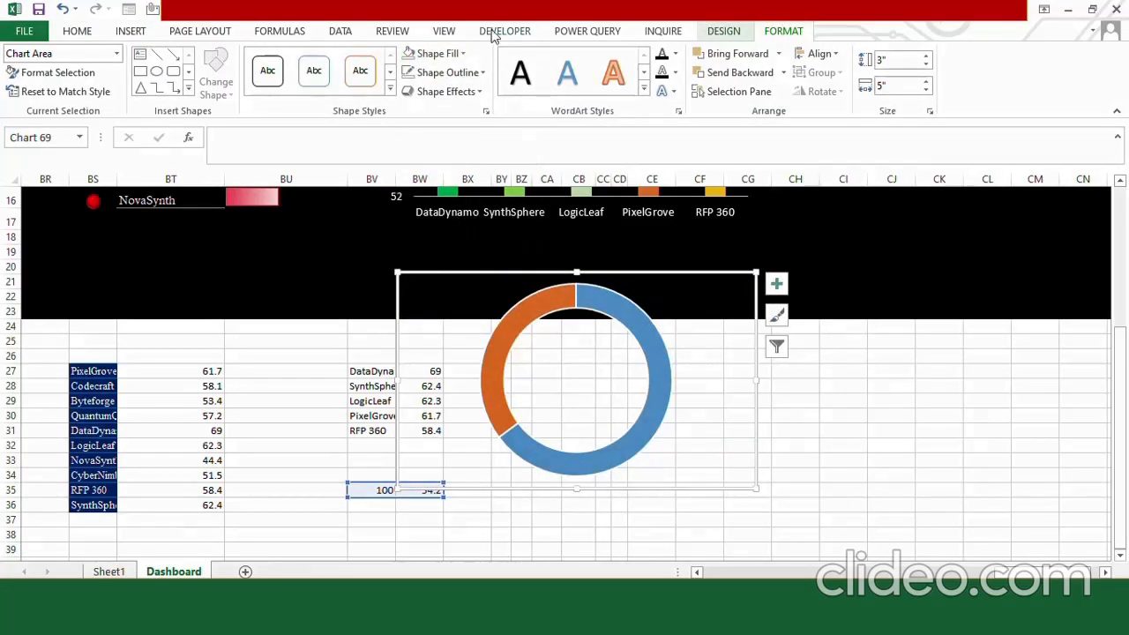
{"action": "left_click", "coordinate": [445, 72]}
{"action": "left_click", "coordinate": [464, 239]}
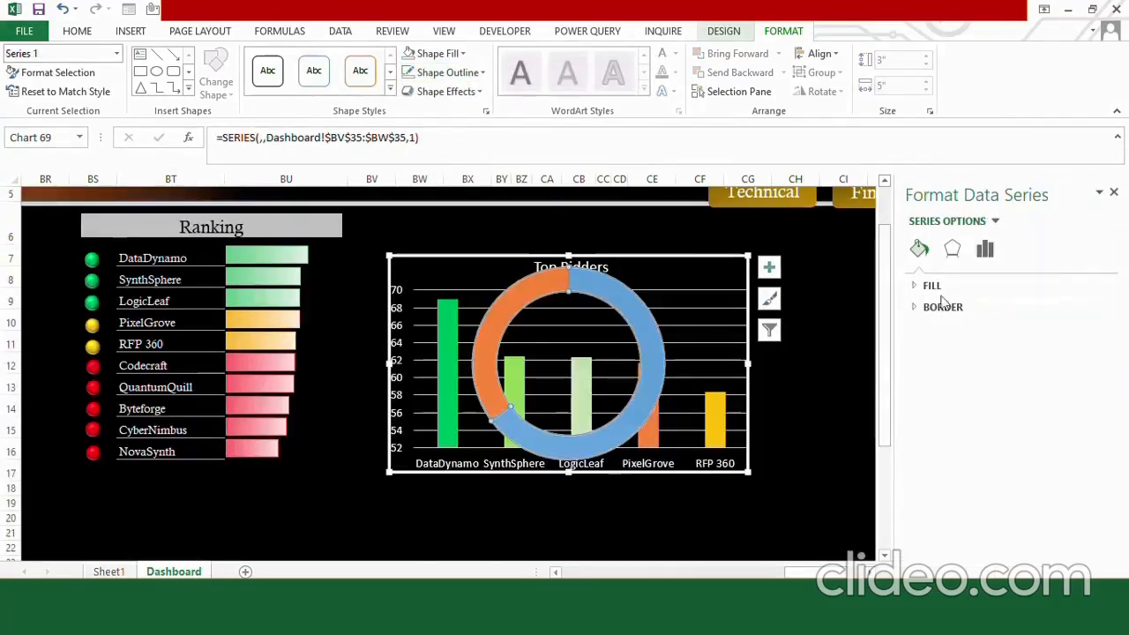
Fill the whole doughnut ring with a solid golden orange.
{"action": "left_click", "coordinate": [932, 286]}
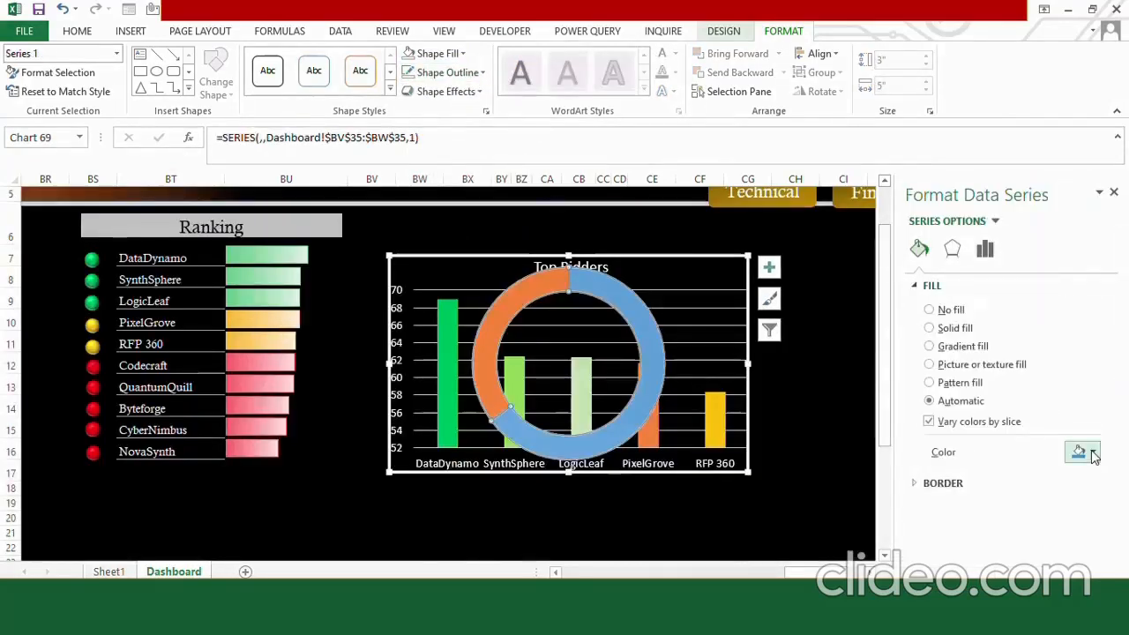
{"action": "left_click", "coordinate": [1092, 451]}
{"action": "left_click", "coordinate": [1020, 421]}
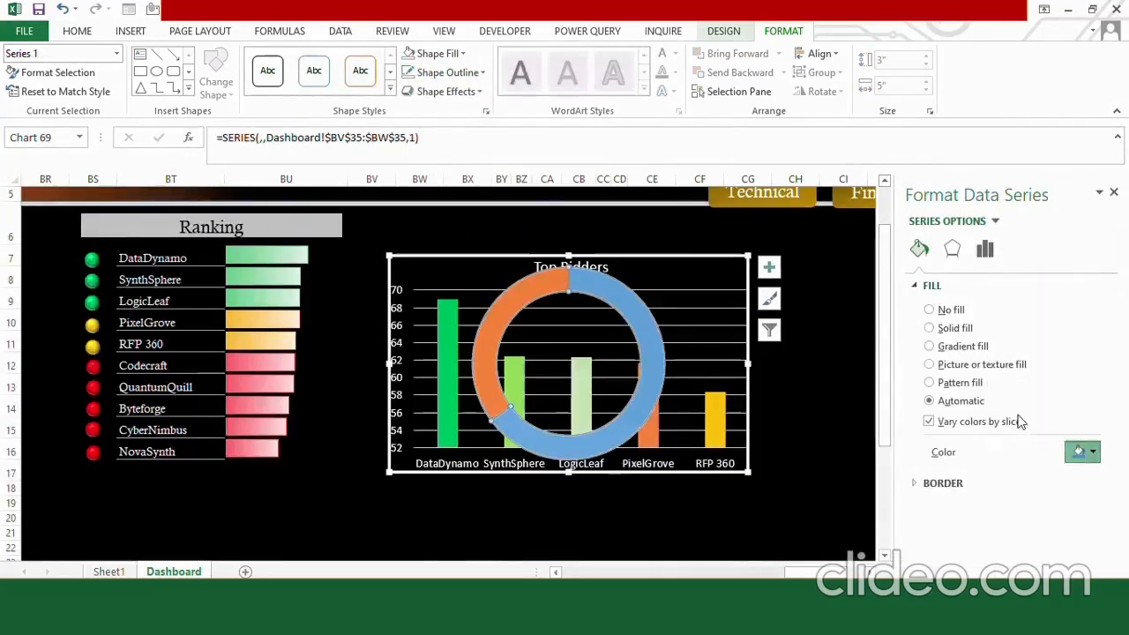
{"action": "left_click", "coordinate": [629, 312]}
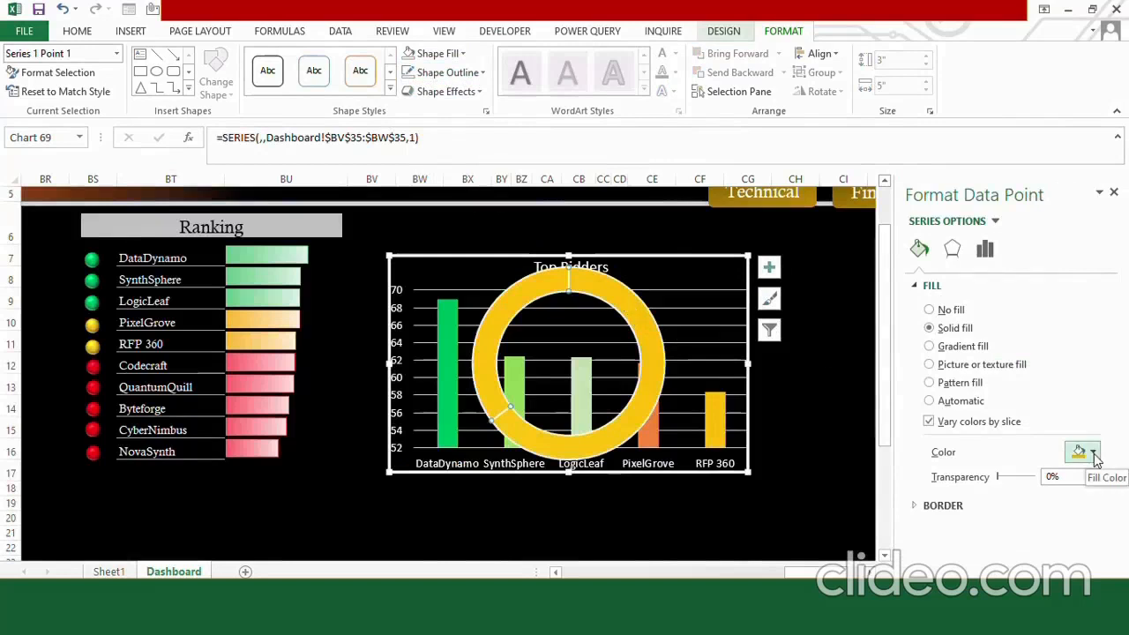
Fill the smaller slice of the doughnut with standard green.
{"action": "left_click", "coordinate": [529, 290]}
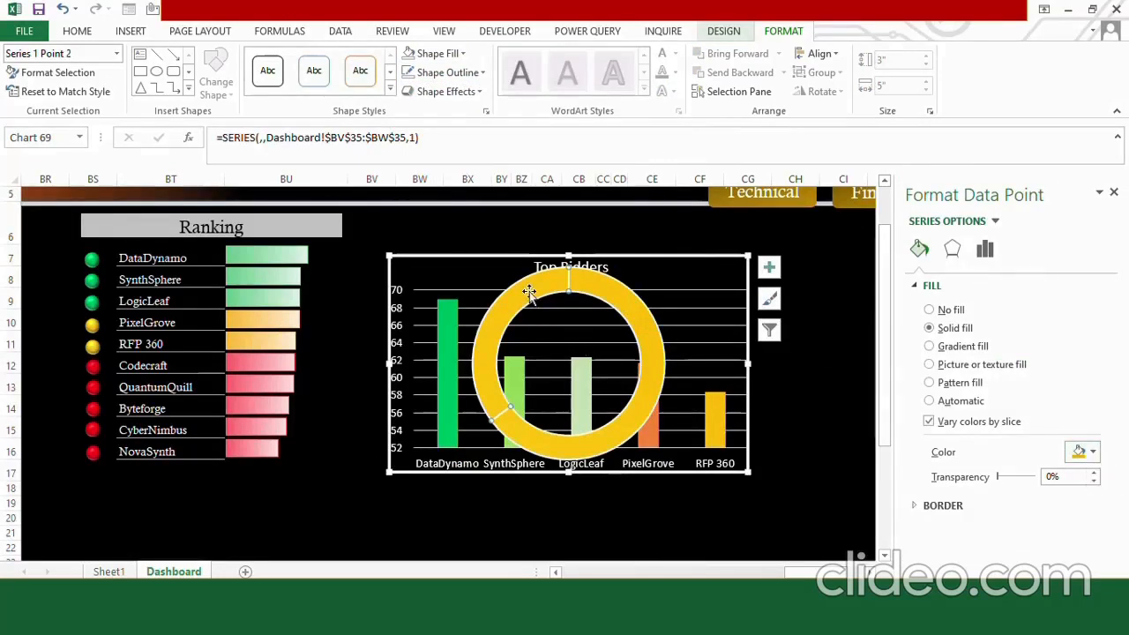
{"action": "left_click", "coordinate": [1093, 451]}
{"action": "left_click", "coordinate": [1065, 417]}
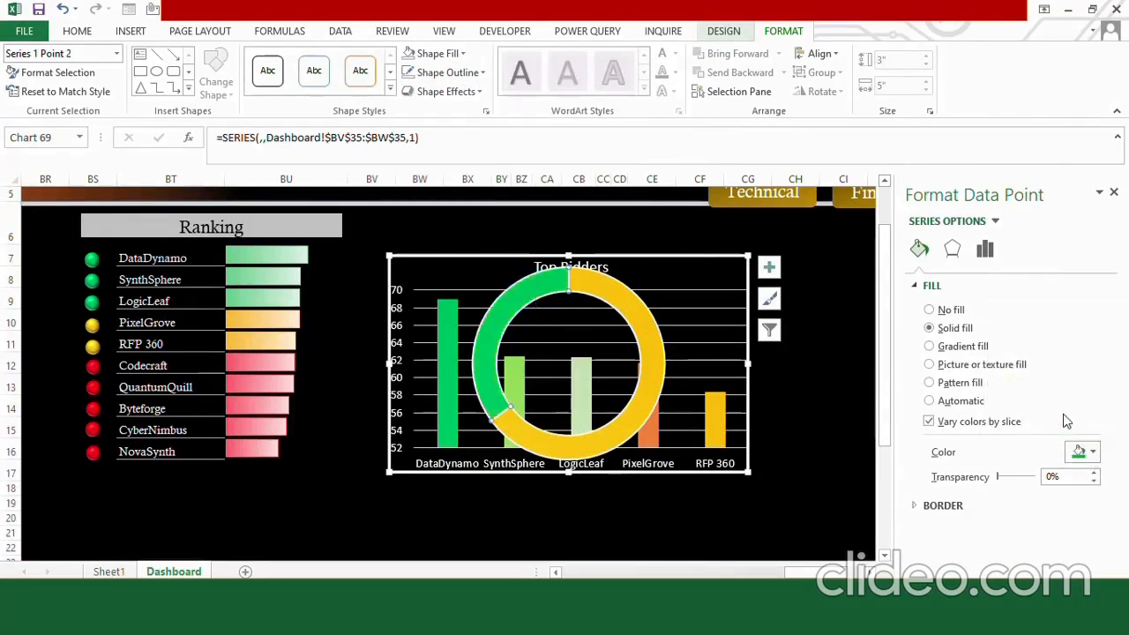
Give the green slice a solid dark green border 6 pt wide.
{"action": "left_click", "coordinate": [940, 506]}
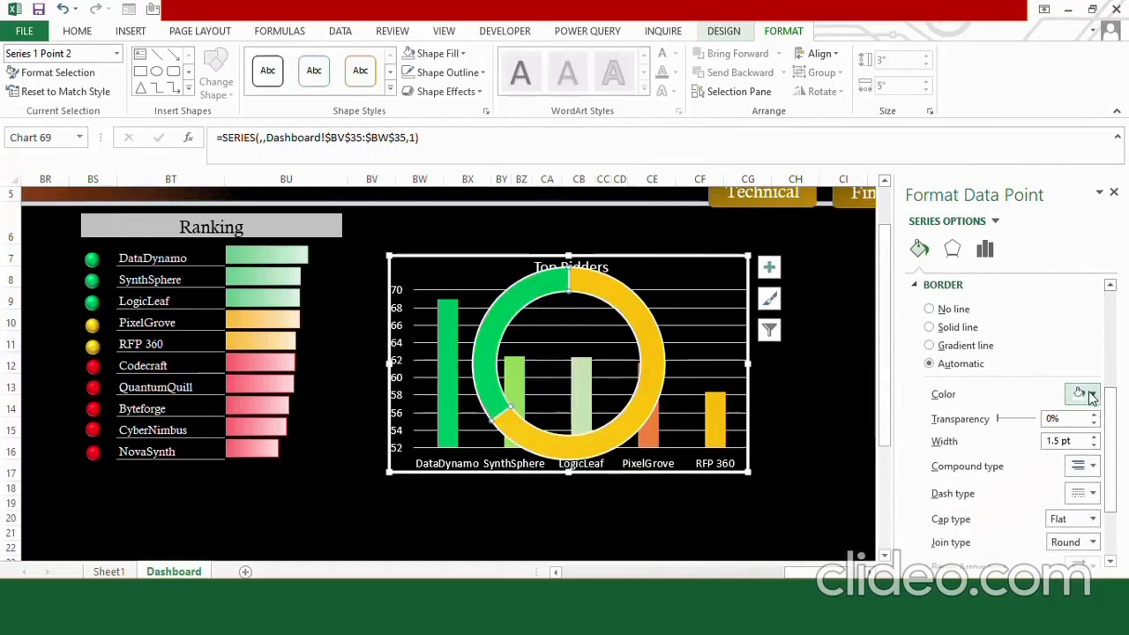
{"action": "left_click", "coordinate": [1092, 397]}
{"action": "left_click", "coordinate": [1118, 488]}
{"action": "left_click", "coordinate": [1094, 436]}
{"action": "left_click", "coordinate": [1094, 437]}
{"action": "left_click", "coordinate": [1094, 437]}
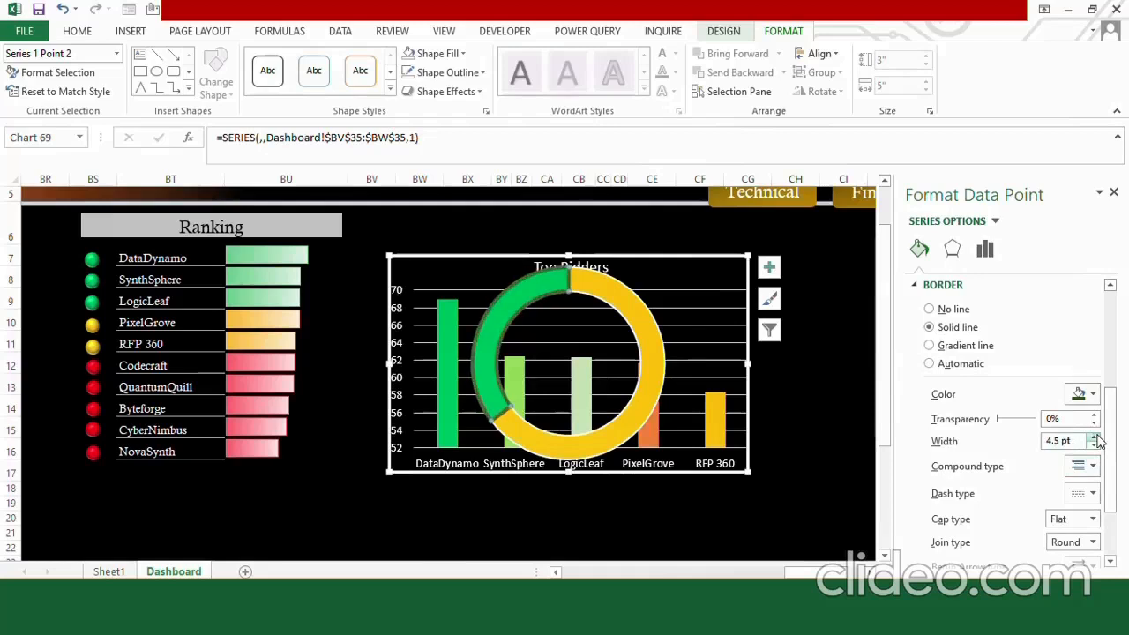
{"action": "left_click", "coordinate": [1094, 437]}
{"action": "left_click", "coordinate": [1094, 437]}
{"action": "left_click", "coordinate": [1094, 436]}
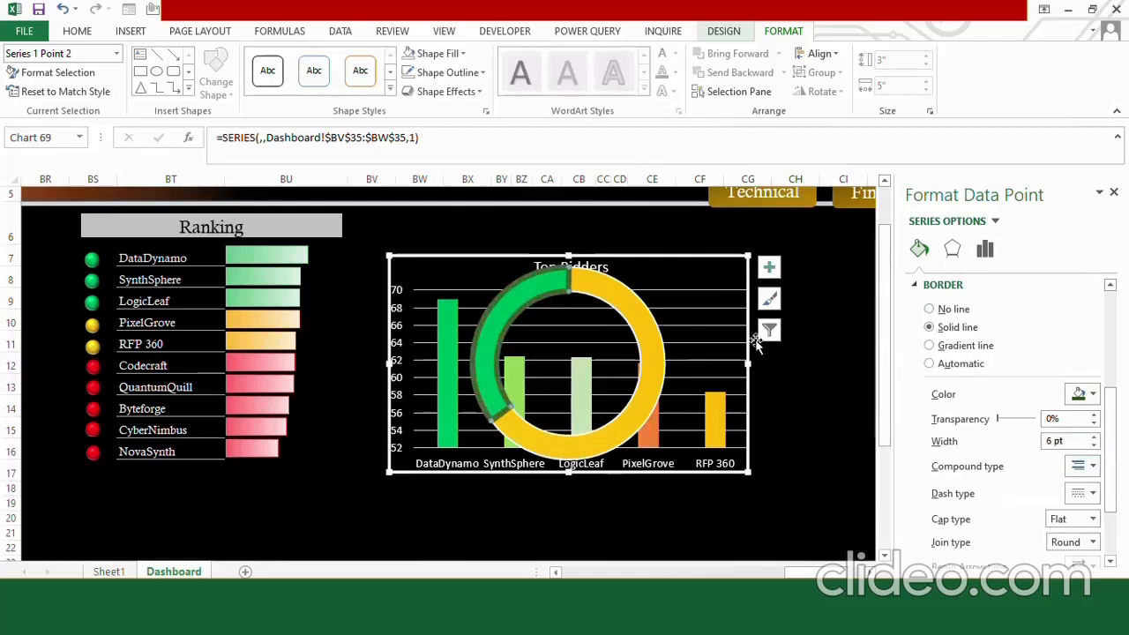
Fill the larger doughnut slice with grey and move the chart to the free area beside the Top Bidders chart.
{"action": "left_click", "coordinate": [659, 353]}
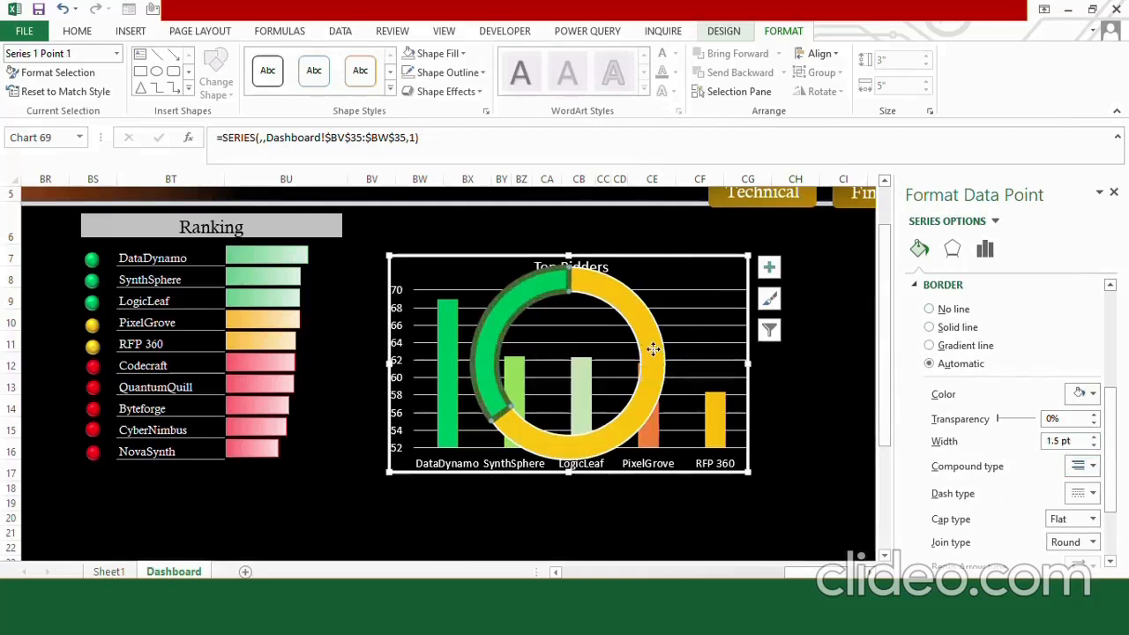
{"action": "scroll", "coordinate": [1058, 388], "scroll_direction": "up", "scroll_amount": 4}
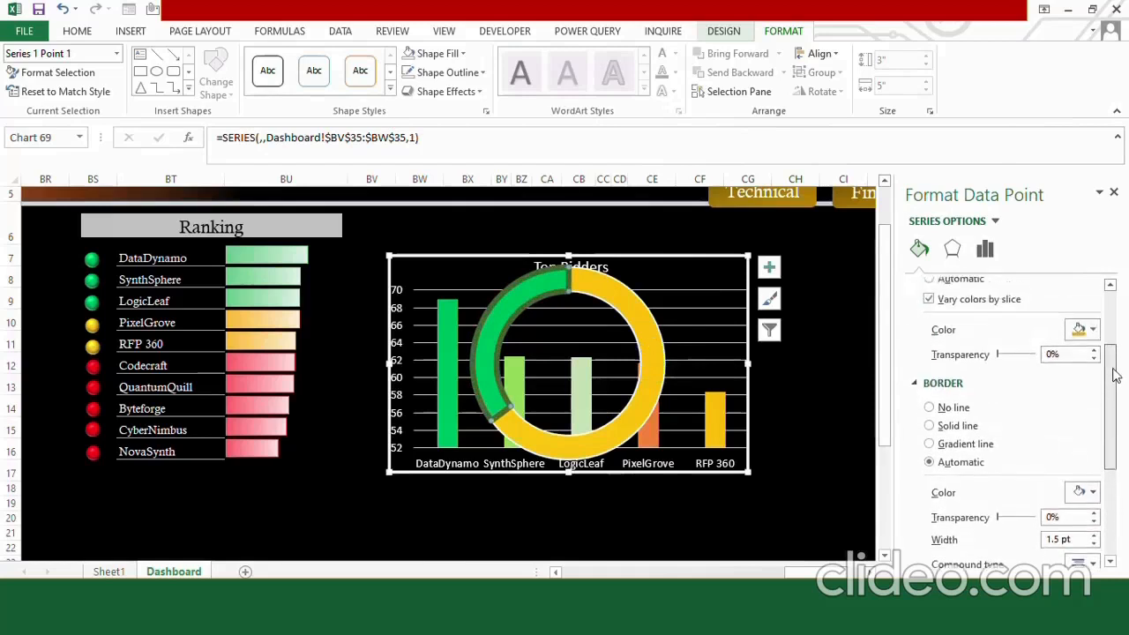
{"action": "left_click", "coordinate": [1093, 383]}
{"action": "left_click", "coordinate": [1037, 440]}
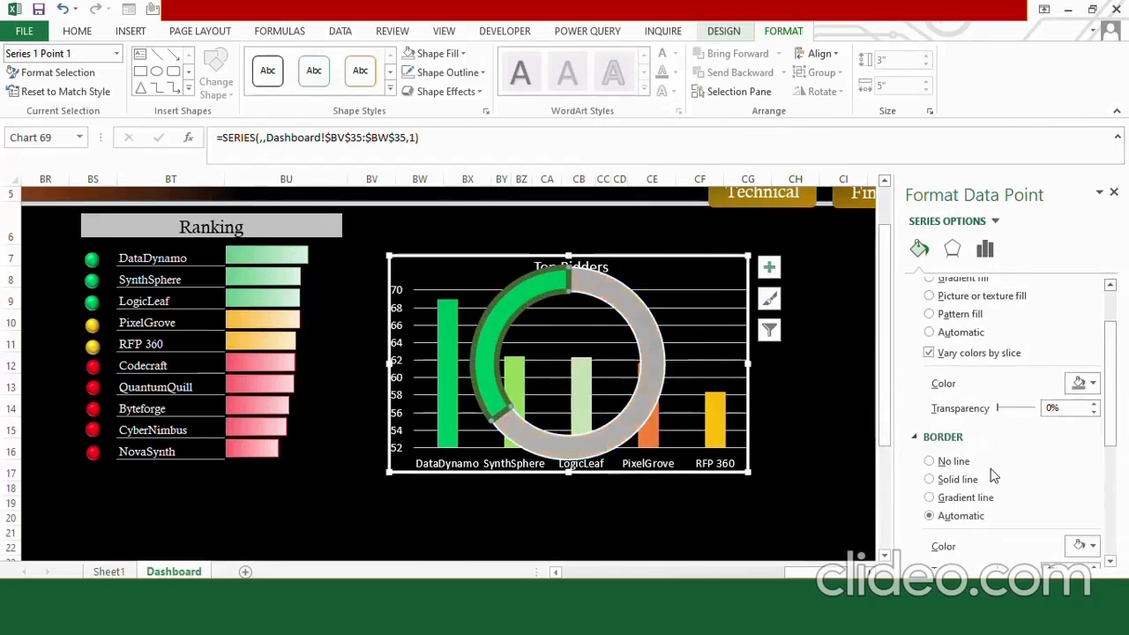
{"action": "left_click", "coordinate": [1113, 191]}
{"action": "left_click_drag", "start_coordinate": [685, 252], "coordinate": [1052, 262]}
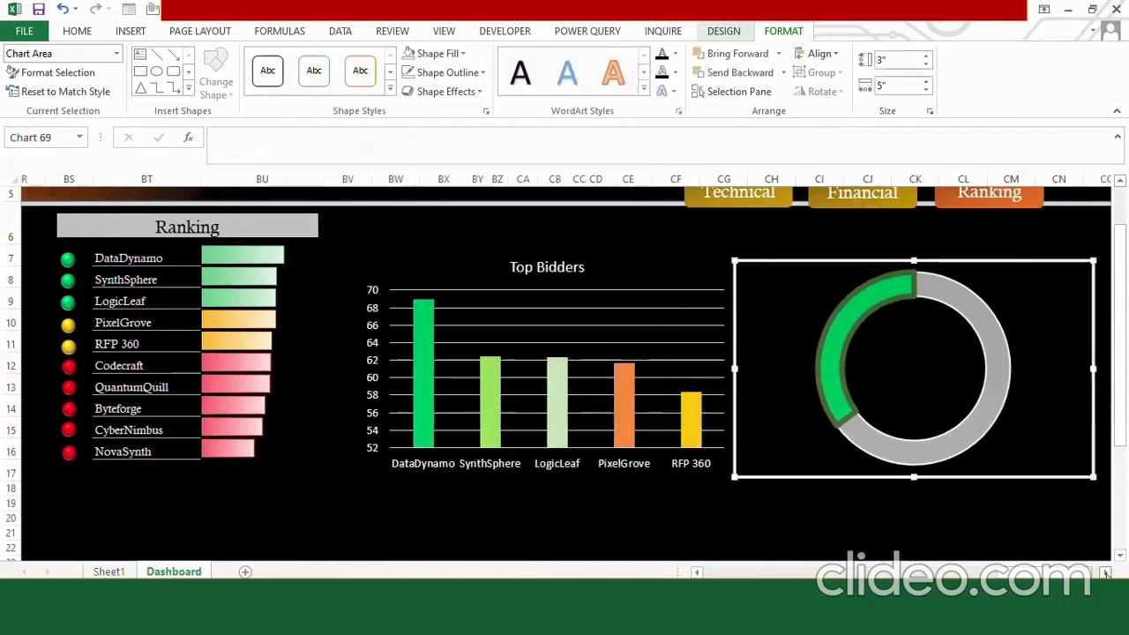
Add data labels to the doughnut chart and delete the label of the grey slice.
{"action": "left_click", "coordinate": [1043, 275]}
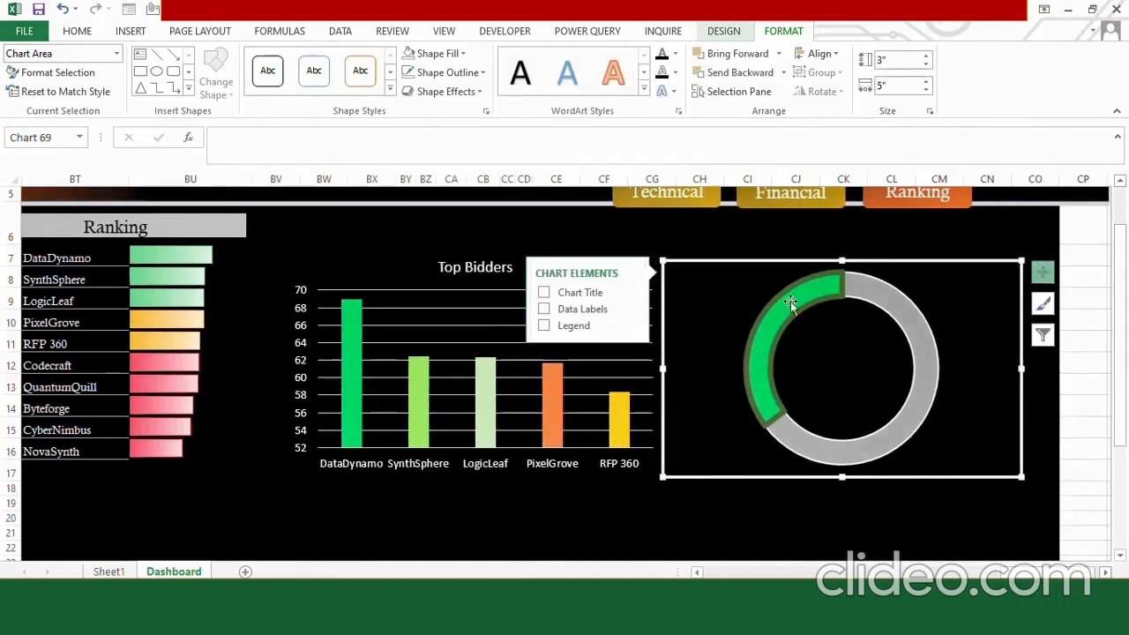
{"action": "left_click", "coordinate": [585, 312]}
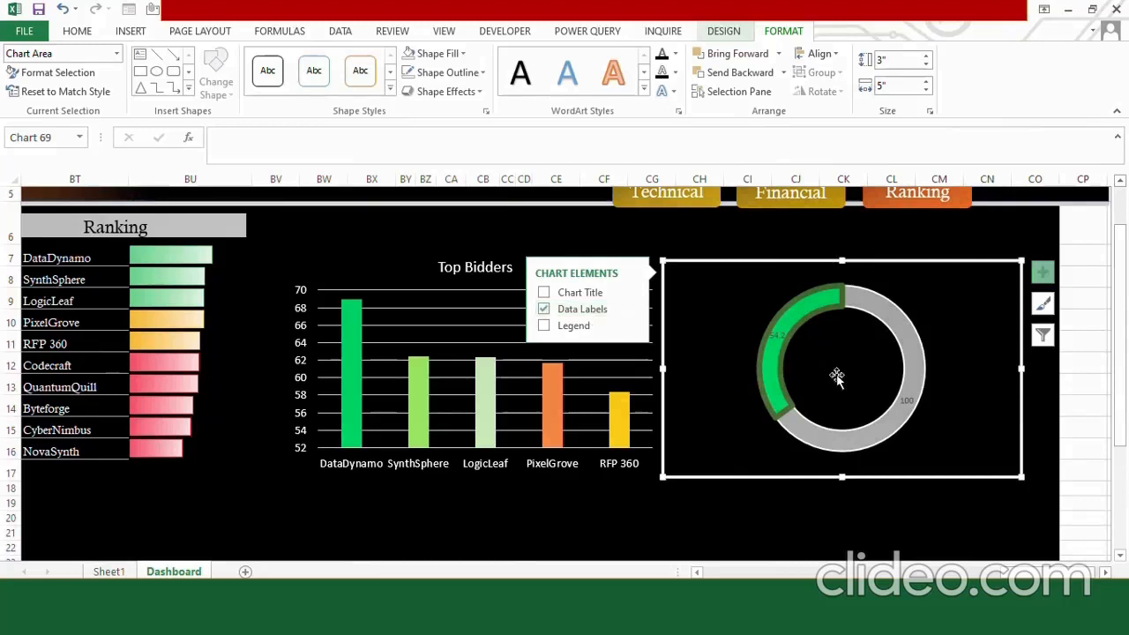
{"action": "left_click", "coordinate": [905, 400]}
{"action": "left_click", "coordinate": [905, 400]}
{"action": "key", "text": "Delete"}
Move the green slice's label to the centre of the ring and format it as white text in size 22.
{"action": "left_click", "coordinate": [778, 340]}
{"action": "left_click", "coordinate": [76, 31]}
{"action": "left_click", "coordinate": [195, 60]}
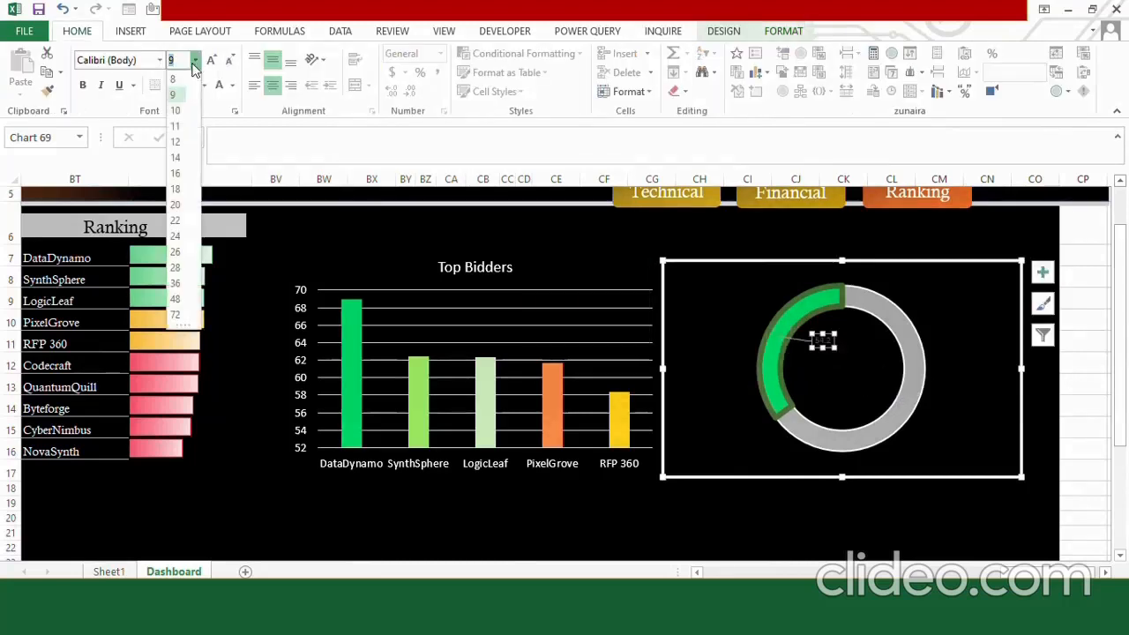
{"action": "left_click", "coordinate": [176, 221]}
{"action": "scroll", "coordinate": [1033, 324], "scroll_direction": "down", "scroll_amount": 5}
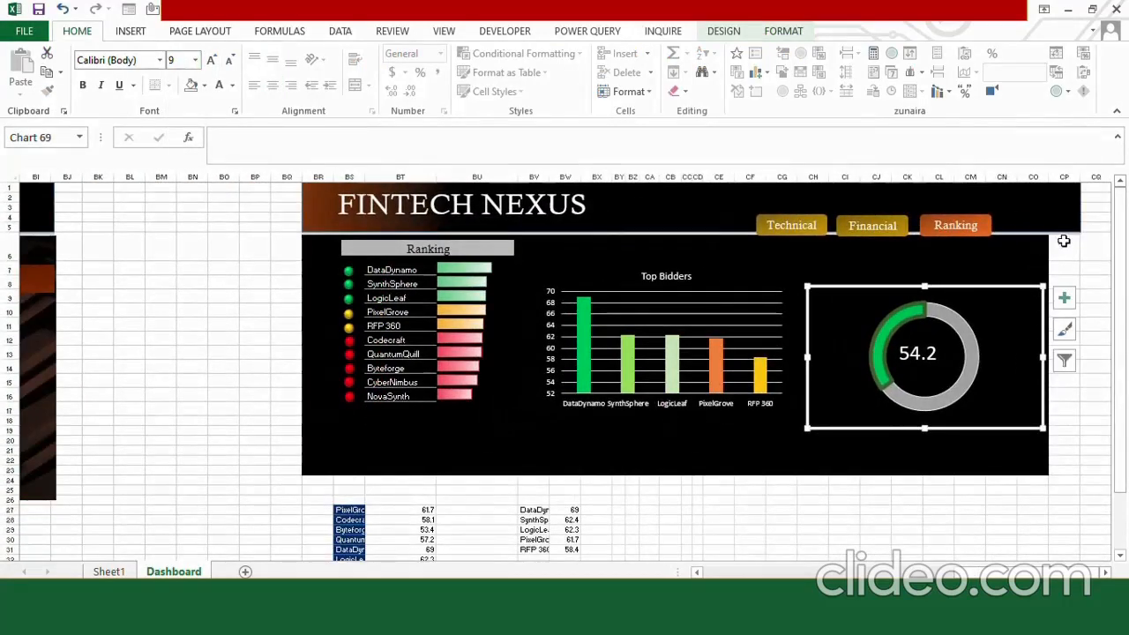
Hide the helper data in BR24:BX37 by applying a white font, no fill and no borders.
{"action": "left_click", "coordinate": [629, 517]}
{"action": "left_click_drag", "start_coordinate": [327, 478], "coordinate": [586, 521]}
{"action": "left_click", "coordinate": [219, 85]}
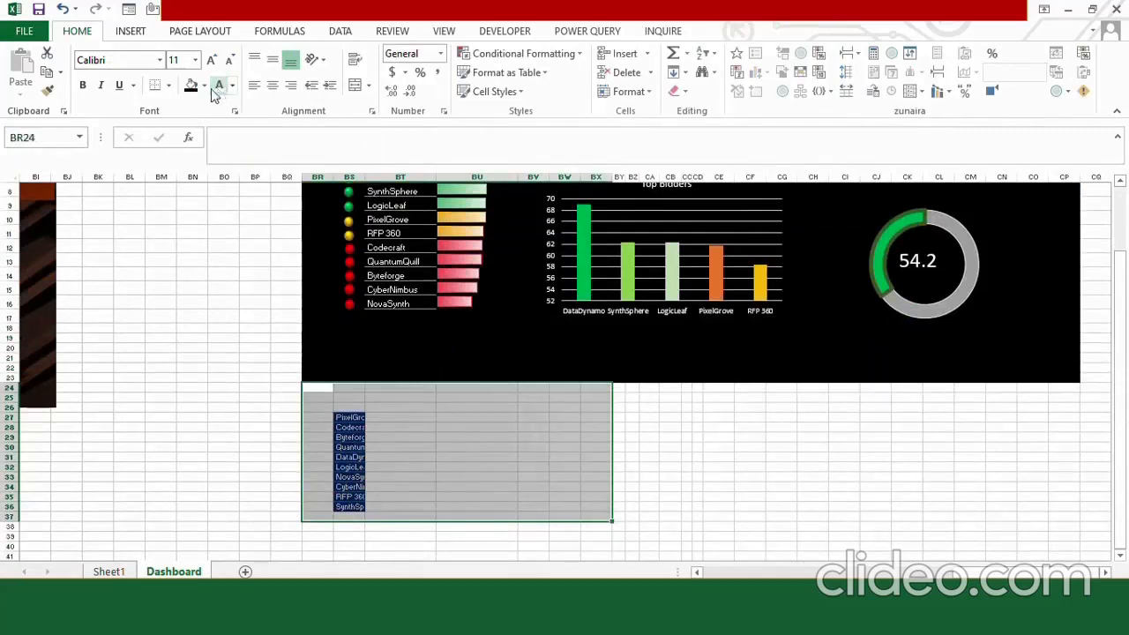
{"action": "left_click", "coordinate": [203, 86]}
{"action": "left_click", "coordinate": [167, 86]}
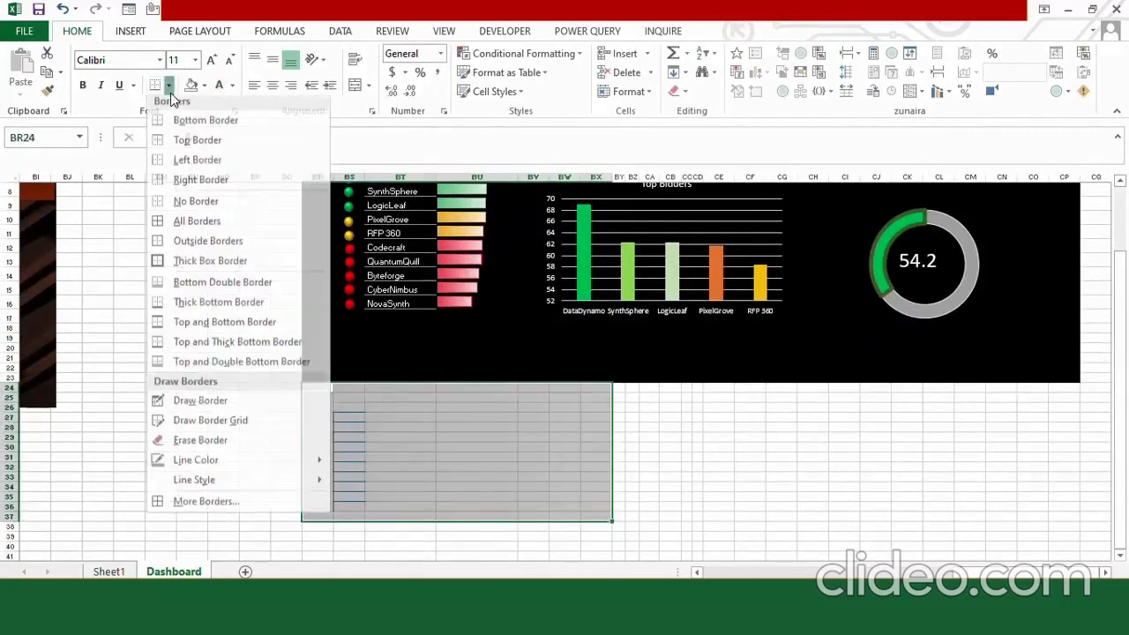
{"action": "left_click", "coordinate": [196, 208]}
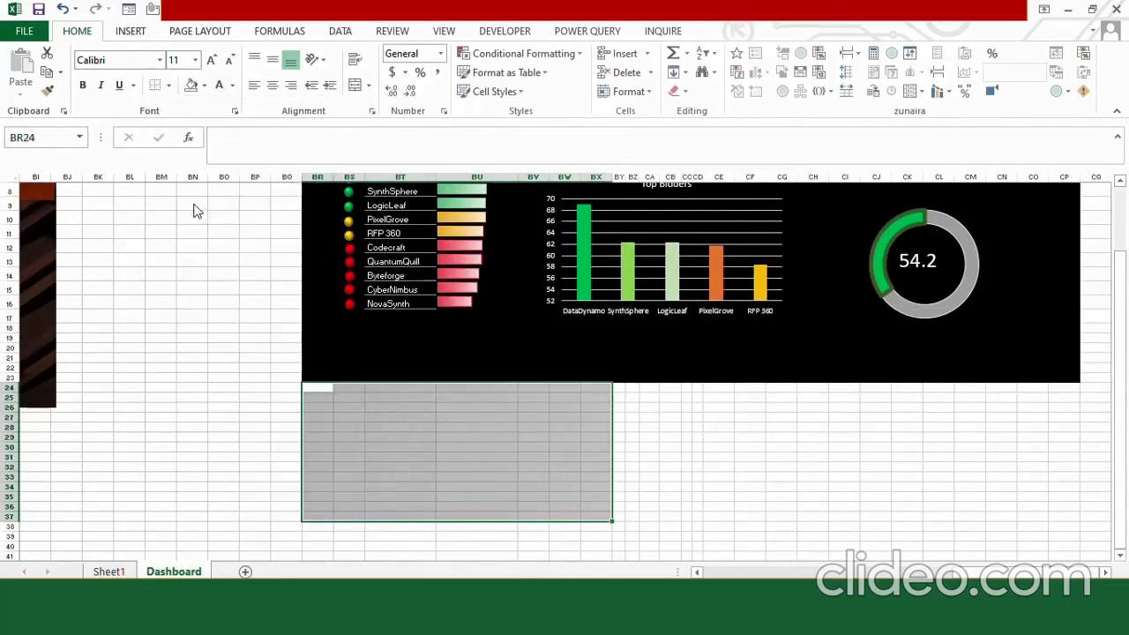
Turn off the gridlines on the Dashboard sheet.
{"action": "left_click", "coordinate": [452, 33]}
{"action": "left_click", "coordinate": [182, 88]}
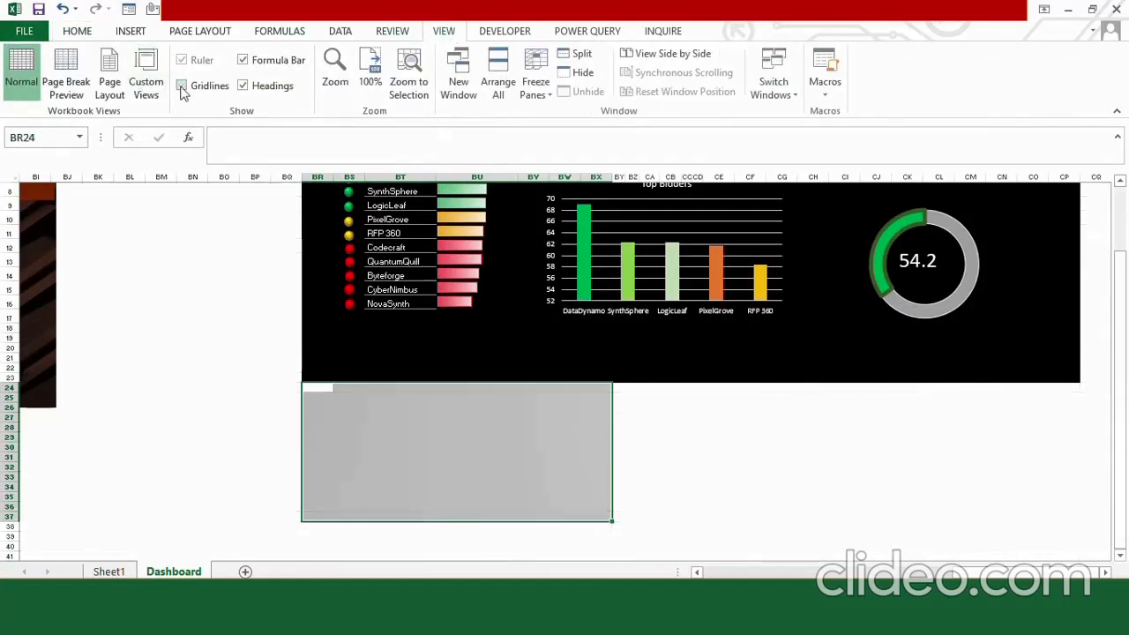
{"action": "left_click", "coordinate": [688, 427]}
Copy the BinaryBlaze banner from the Financial section to above the Ranking section's doughnut, and shift the doughnut to sit beneath it.
{"action": "scroll", "coordinate": [687, 427], "scroll_direction": "up", "scroll_amount": 3}
{"action": "left_click_drag", "start_coordinate": [1007, 573], "coordinate": [953, 577]}
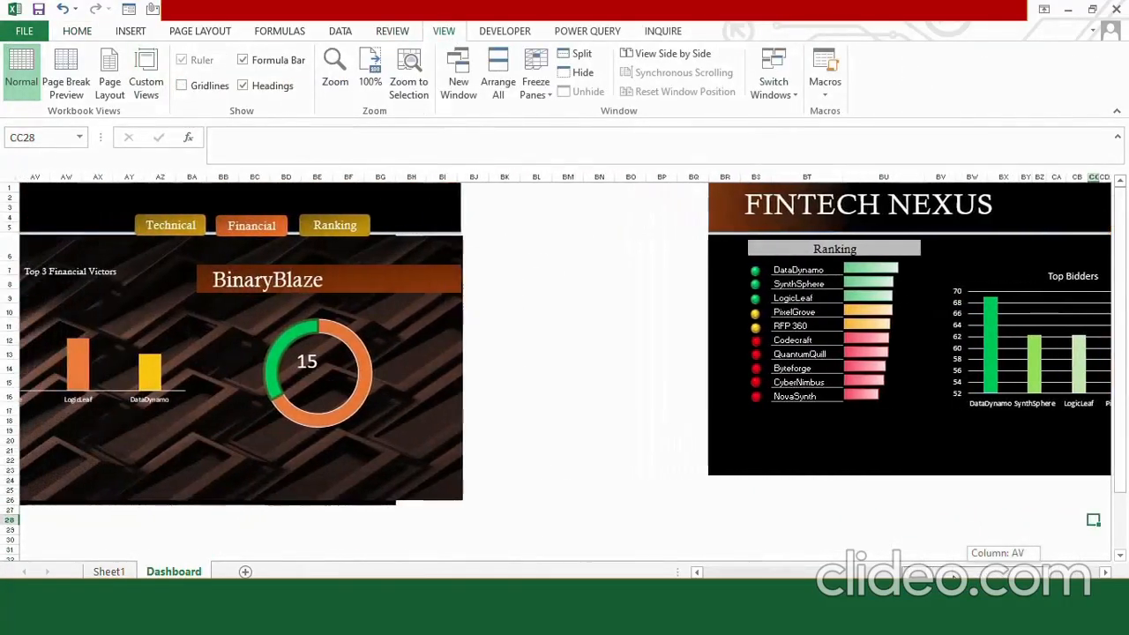
{"action": "left_click", "coordinate": [413, 278]}
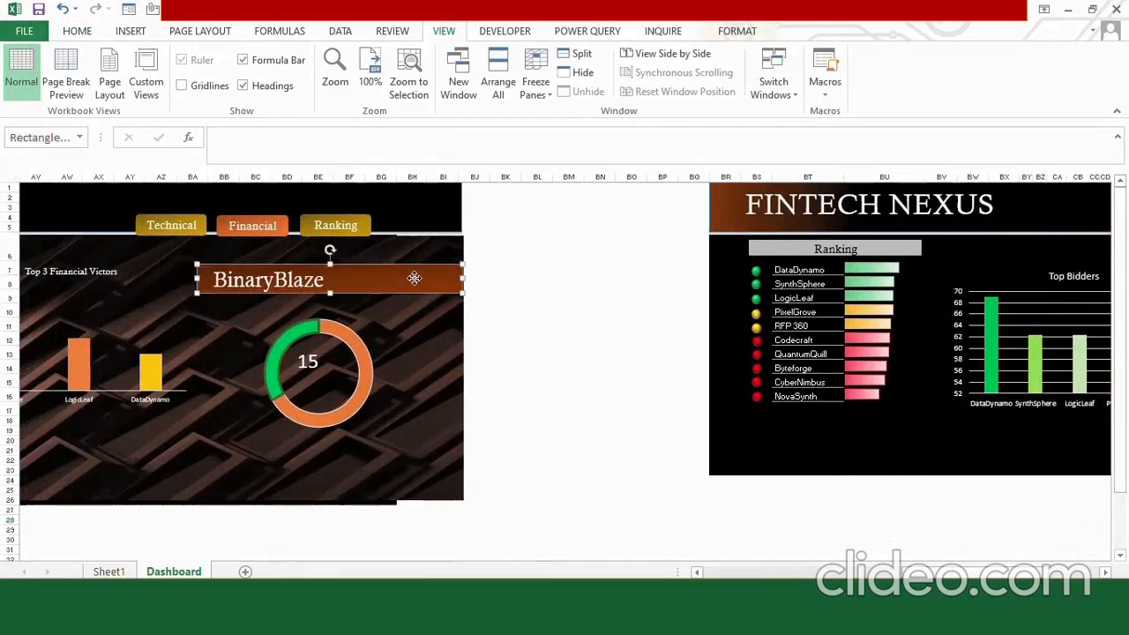
{"action": "scroll", "coordinate": [833, 552], "scroll_direction": "right", "scroll_amount": 5}
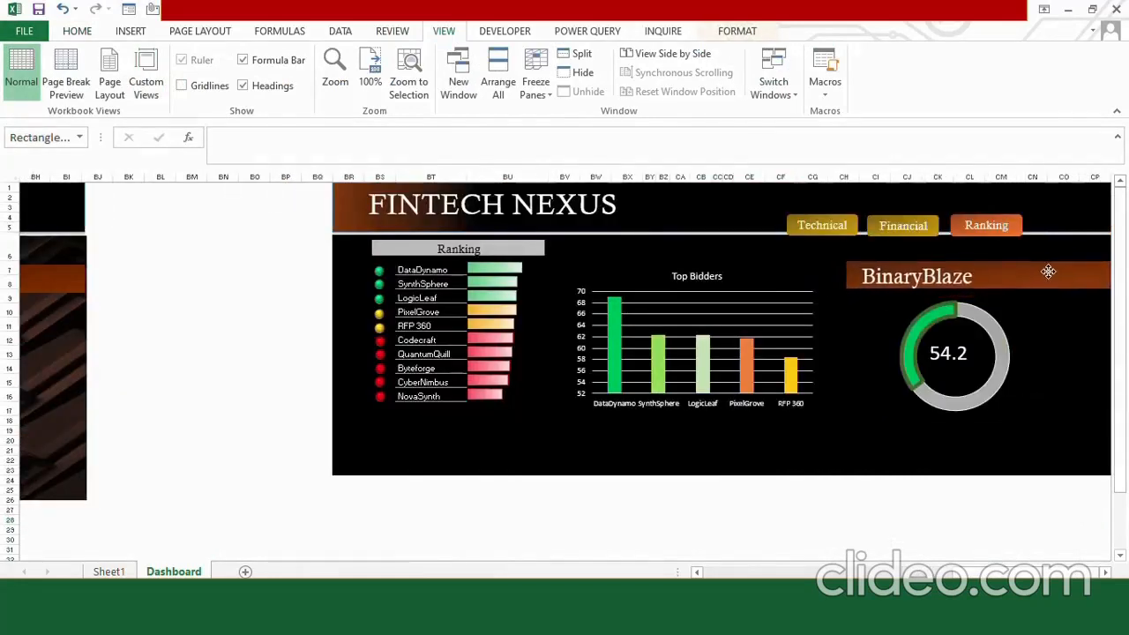
{"action": "left_click_drag", "start_coordinate": [993, 287], "coordinate": [1023, 296]}
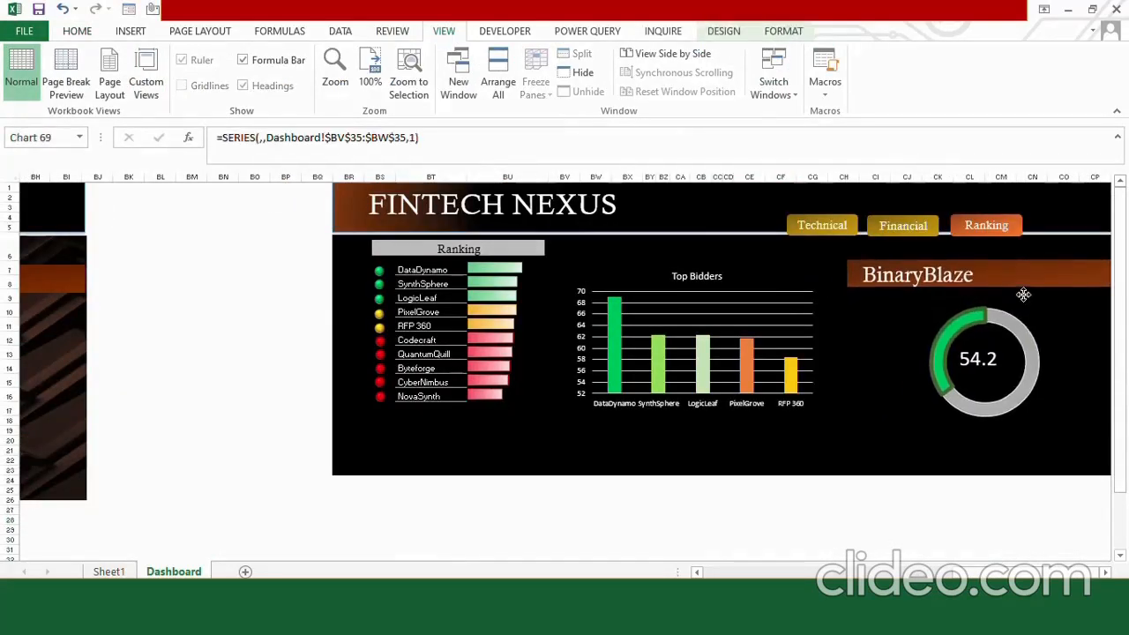
{"action": "left_click", "coordinate": [919, 519]}
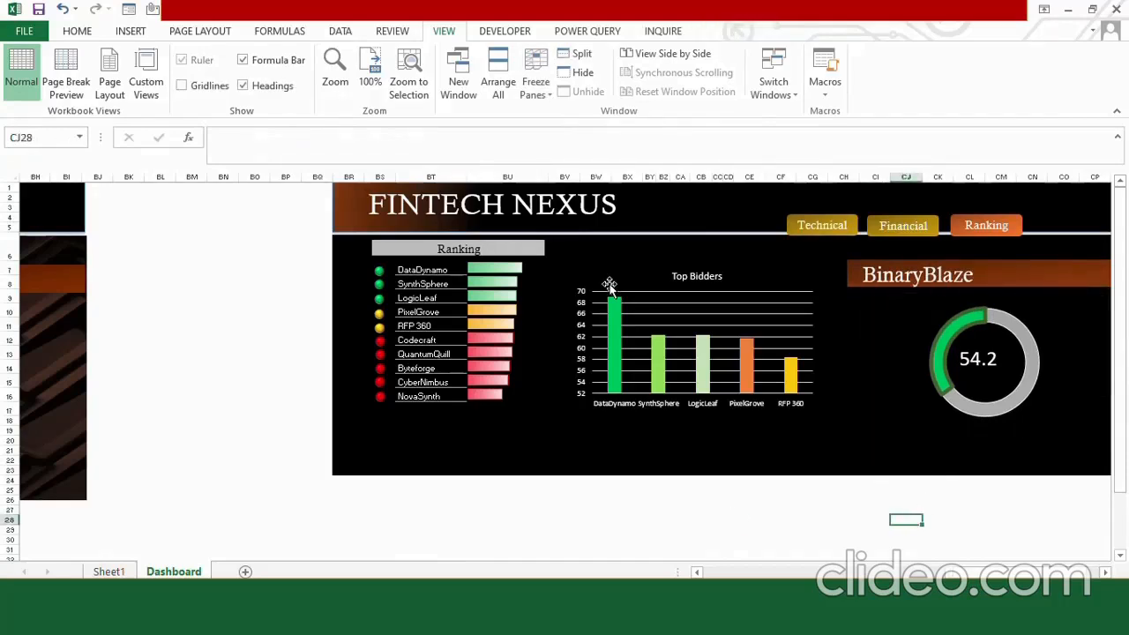
Insert the dark geometric background picture over the chart area beside the Ranking list, sized 5" high by 11.84" wide.
{"action": "left_click", "coordinate": [595, 250]}
{"action": "left_click", "coordinate": [130, 31]}
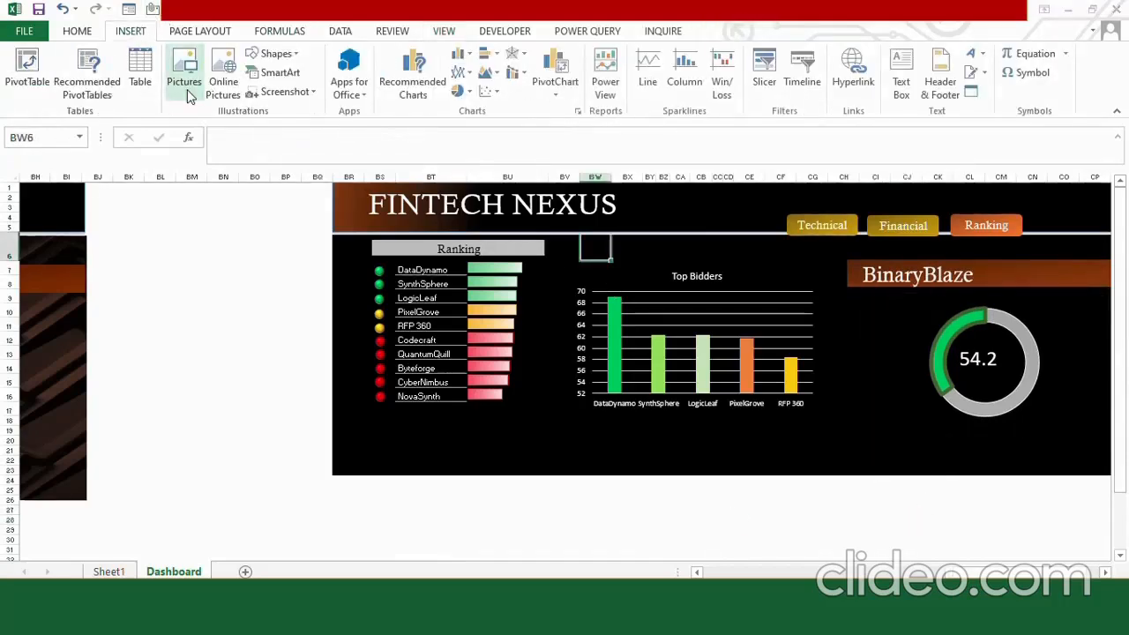
{"action": "left_click", "coordinate": [184, 82]}
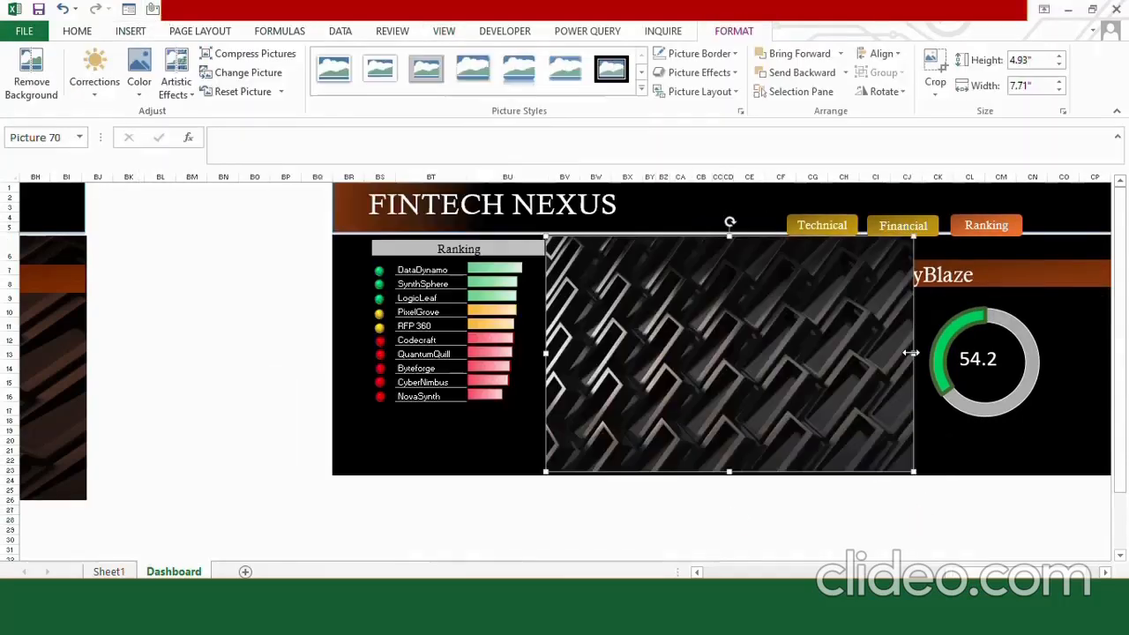
{"action": "left_click_drag", "start_coordinate": [912, 352], "coordinate": [860, 383]}
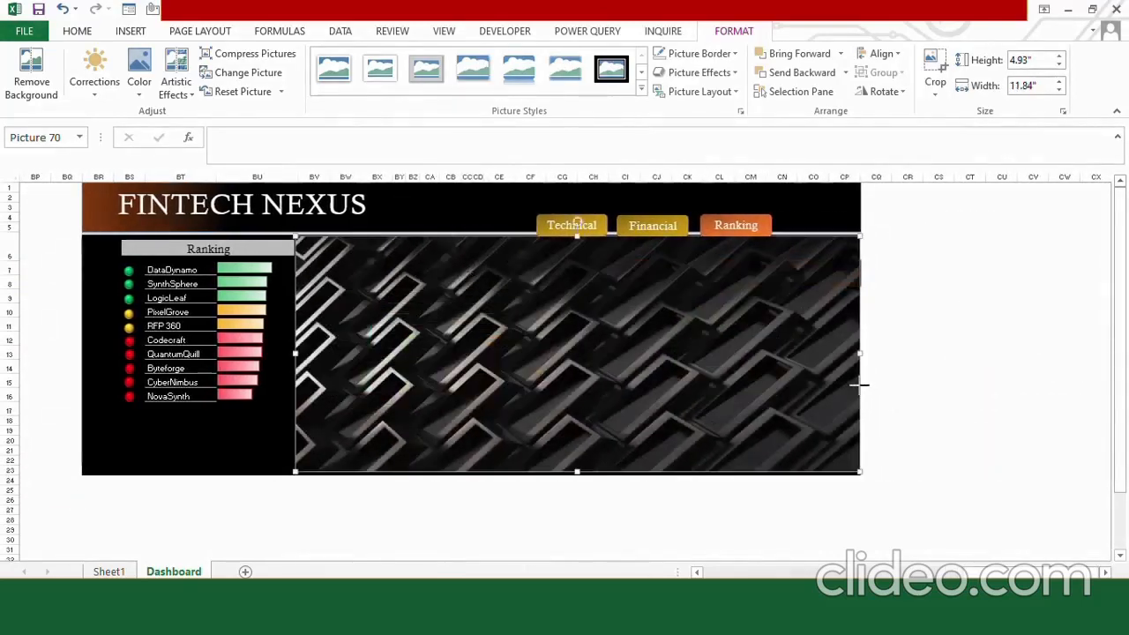
{"action": "left_click_drag", "start_coordinate": [576, 473], "coordinate": [577, 475]}
Recolor the background picture with the dark orange-brown variation and send it behind the charts and banner.
{"action": "left_click", "coordinate": [139, 81]}
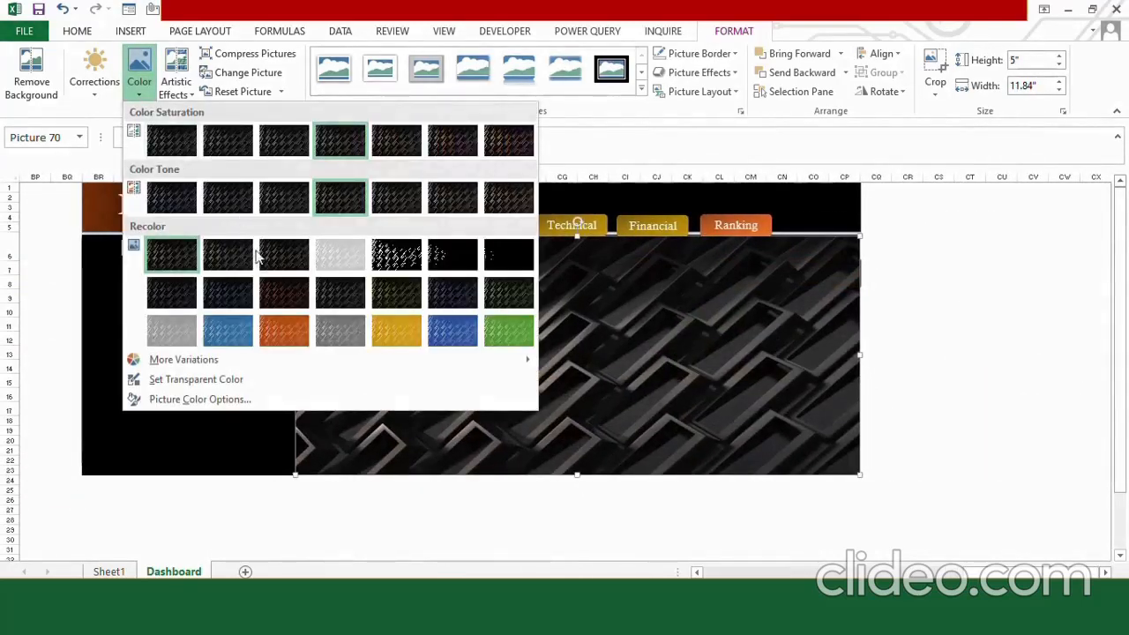
{"action": "left_click", "coordinate": [287, 287]}
{"action": "right_click", "coordinate": [396, 342]}
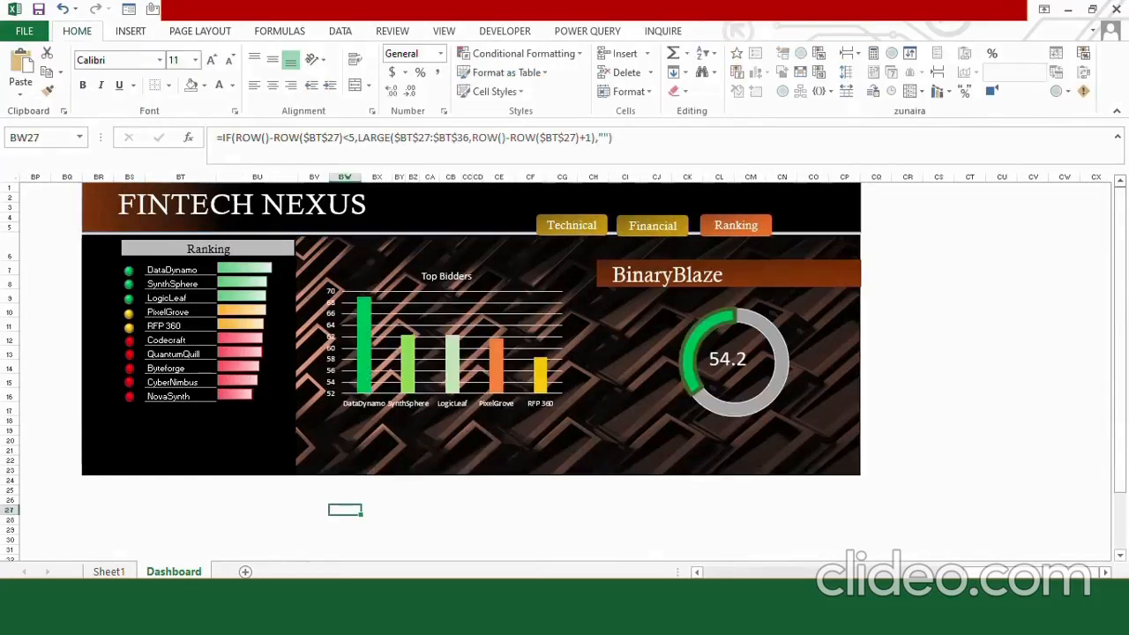
Duplicate the recolored background picture and crop the copy to a vertical strip 1.18" wide.
{"action": "scroll", "coordinate": [565, 370], "scroll_direction": "up", "scroll_amount": 2}
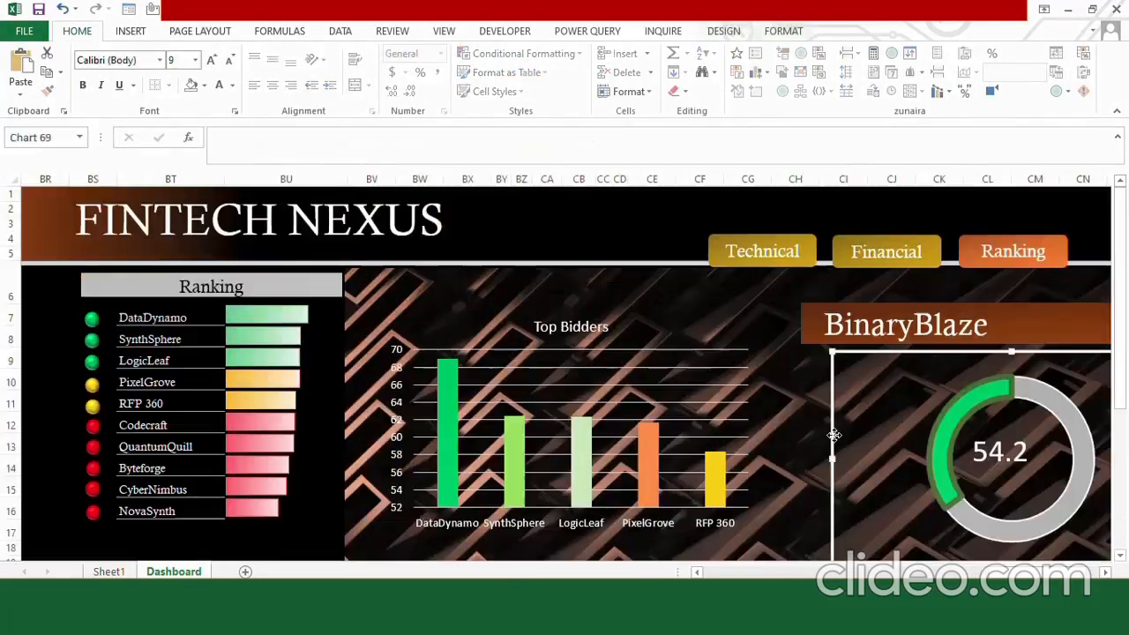
{"action": "left_click", "coordinate": [693, 292]}
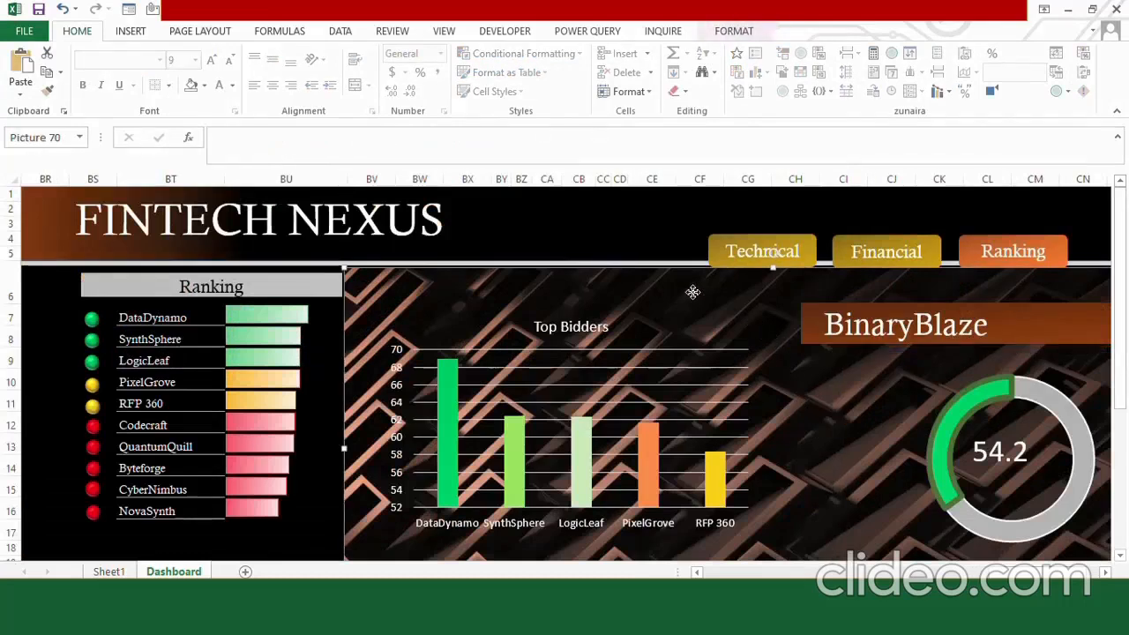
{"action": "key", "text": "ctrl+d"}
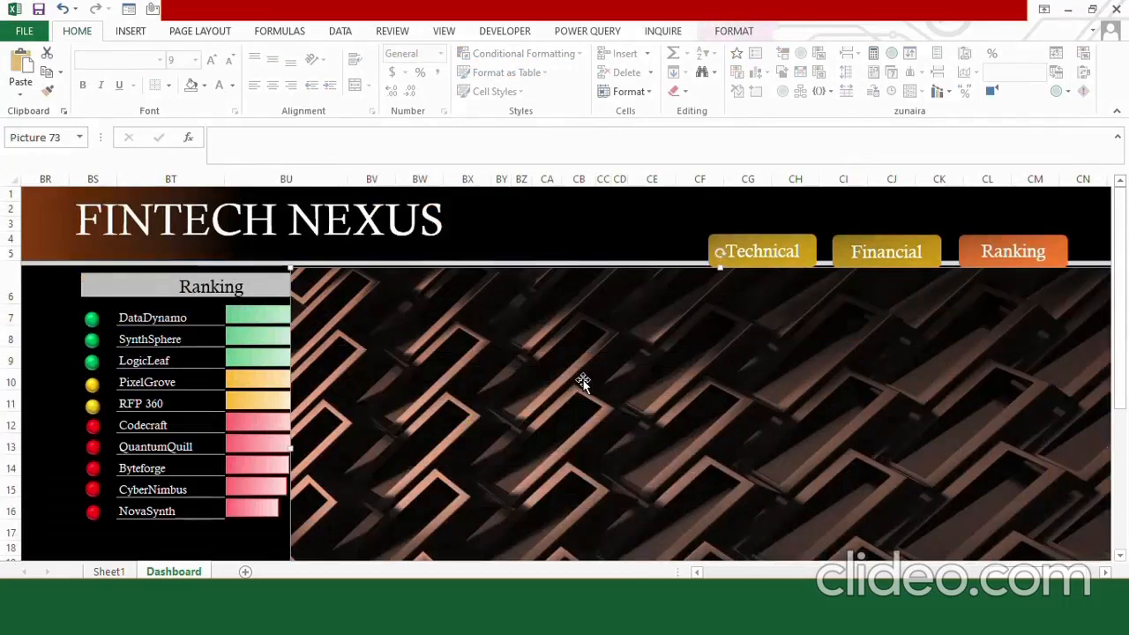
{"action": "left_click_drag", "start_coordinate": [583, 384], "coordinate": [497, 320]}
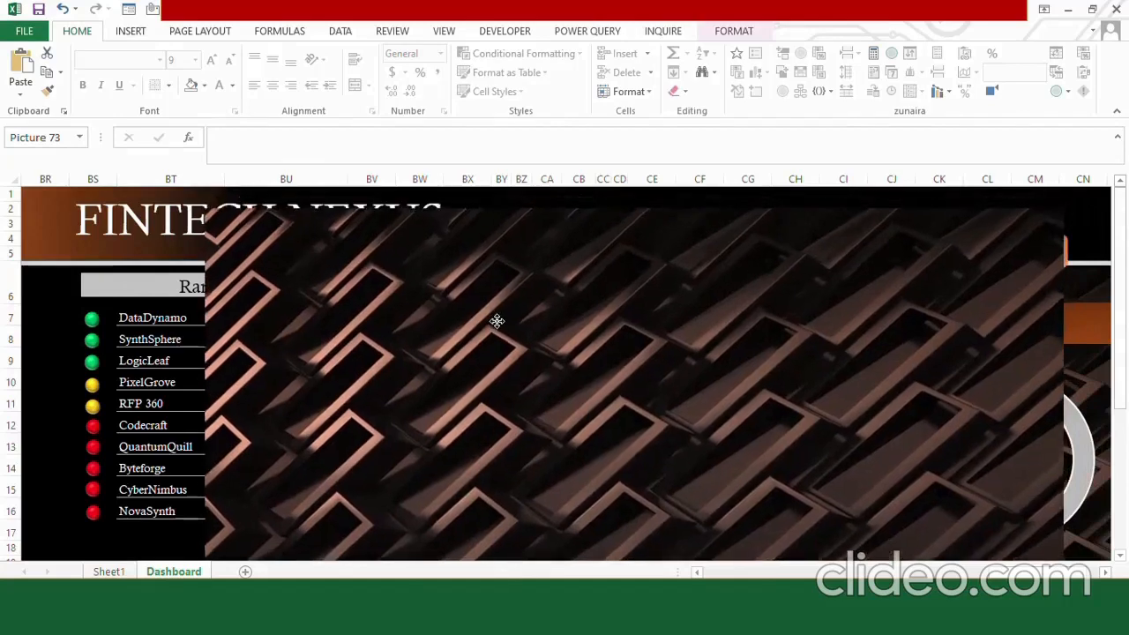
{"action": "left_click", "coordinate": [716, 28]}
{"action": "left_click", "coordinate": [935, 89]}
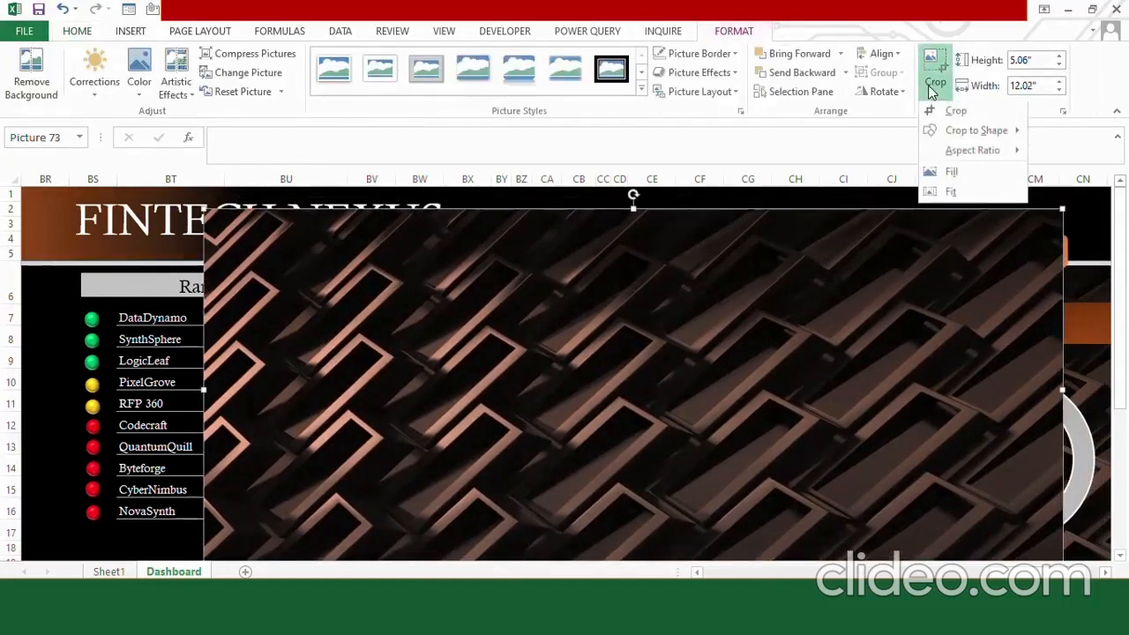
{"action": "left_click", "coordinate": [952, 109]}
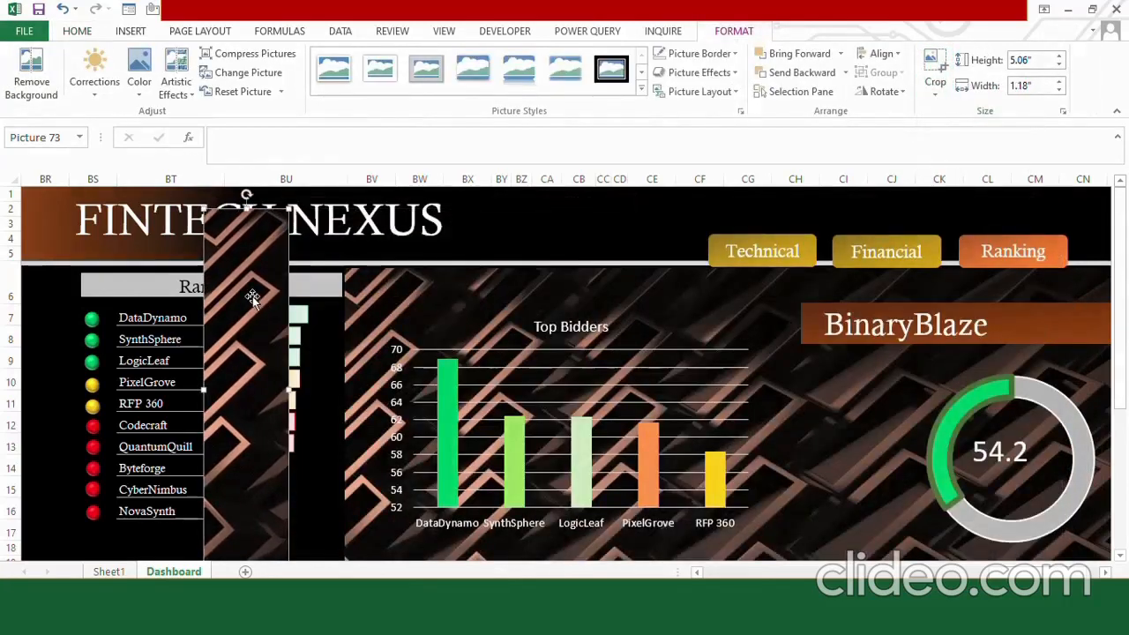
Place the cropped strip along the outer side of the Ranking list and narrow it to line up with the title banner's edge.
{"action": "left_click_drag", "start_coordinate": [252, 298], "coordinate": [43, 353]}
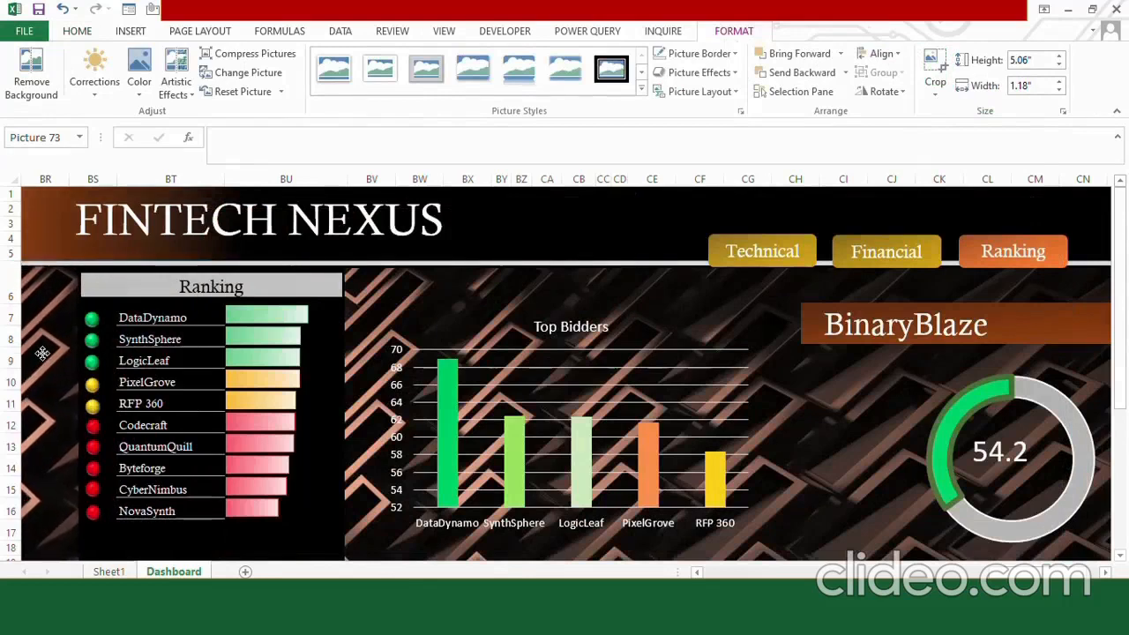
{"action": "left_click", "coordinate": [416, 284]}
{"action": "left_click", "coordinate": [517, 226]}
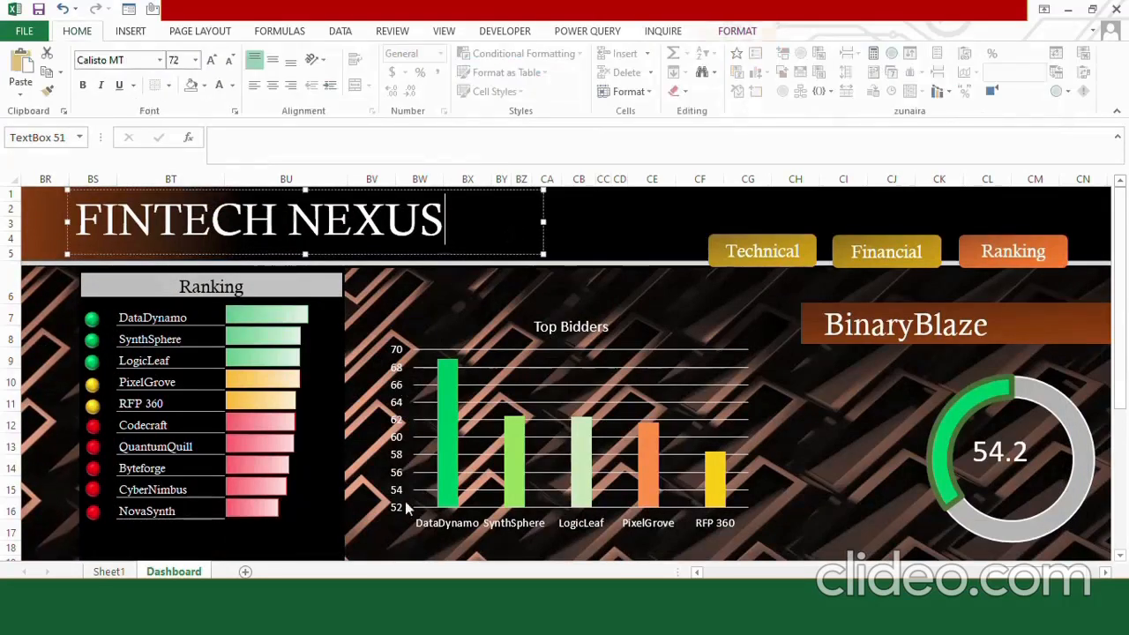
{"action": "left_click_drag", "start_coordinate": [1027, 572], "coordinate": [1002, 572]}
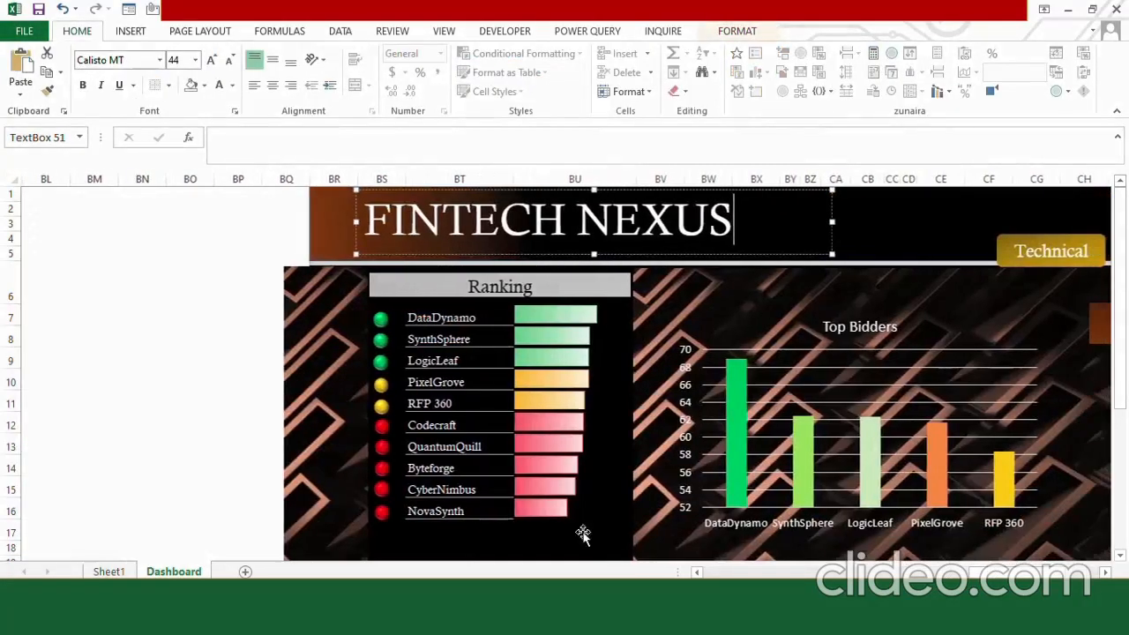
{"action": "left_click", "coordinate": [287, 445]}
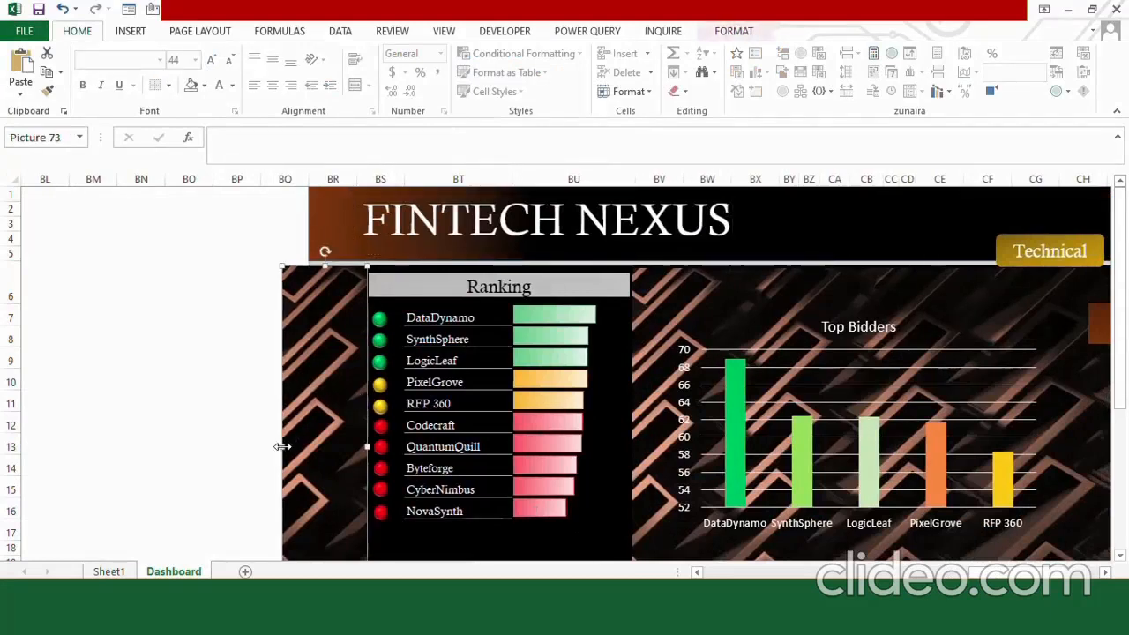
{"action": "left_click_drag", "start_coordinate": [282, 446], "coordinate": [298, 446]}
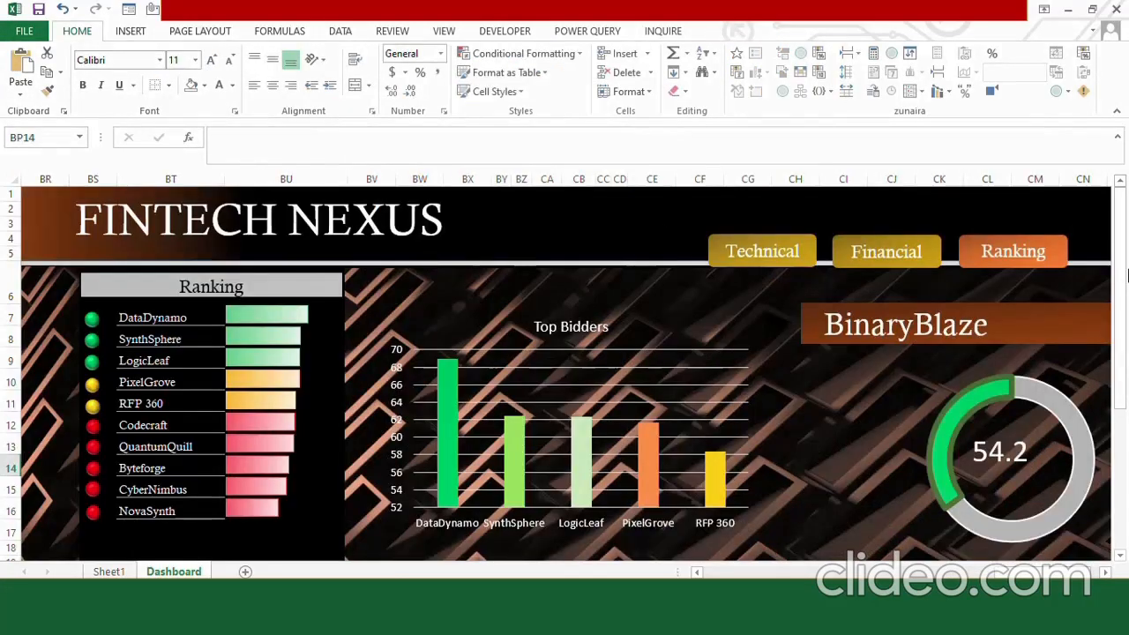